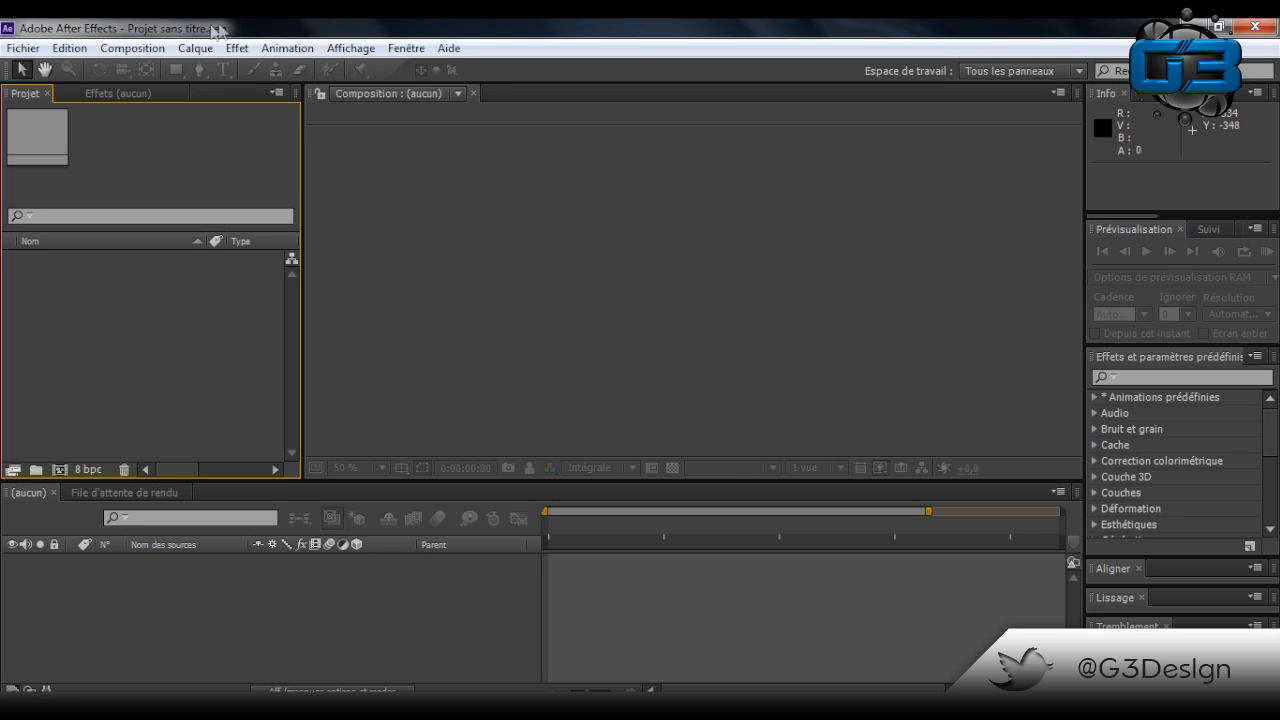
Create a new project
{"action": "left_click", "coordinate": [25, 49]}
{"action": "mouse_move", "coordinate": [180, 72]}
{"action": "left_click", "coordinate": [400, 70]}
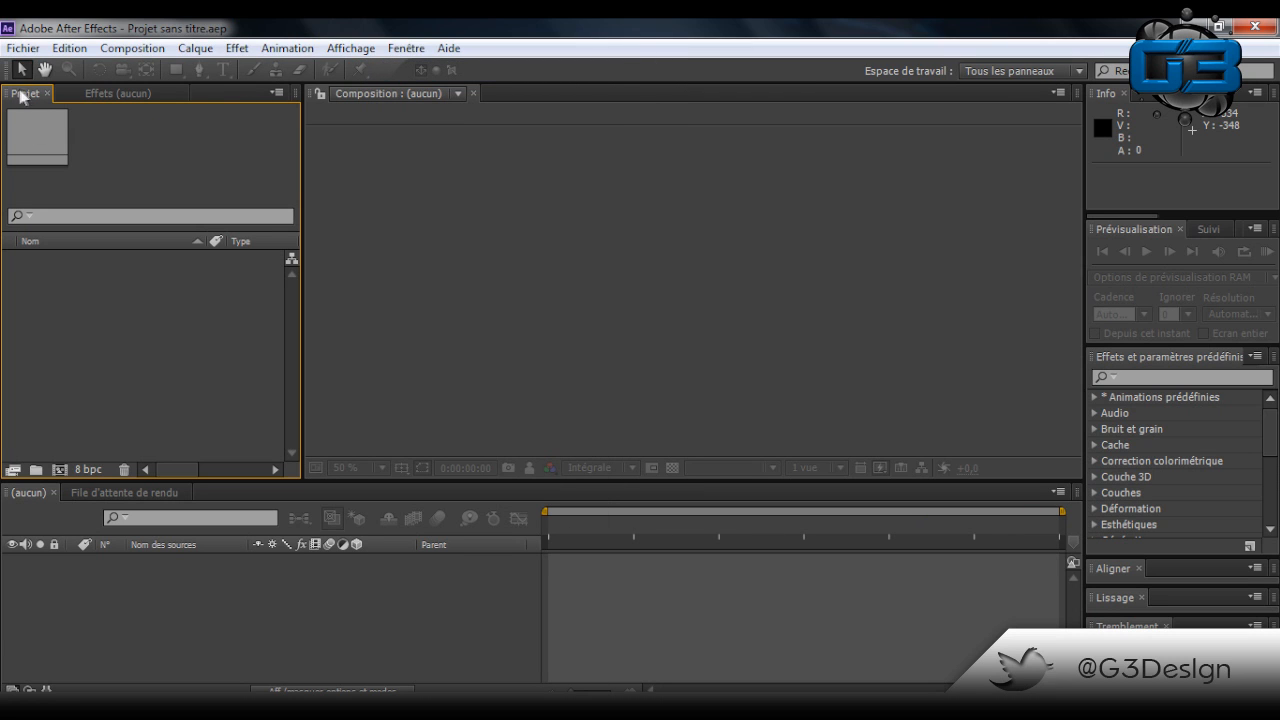
Create a 1280 x 720 composition with the HDV/HDTV 720 29,97 preset, a duration of 0;00;20;00 and a black background
{"action": "left_click", "coordinate": [113, 48]}
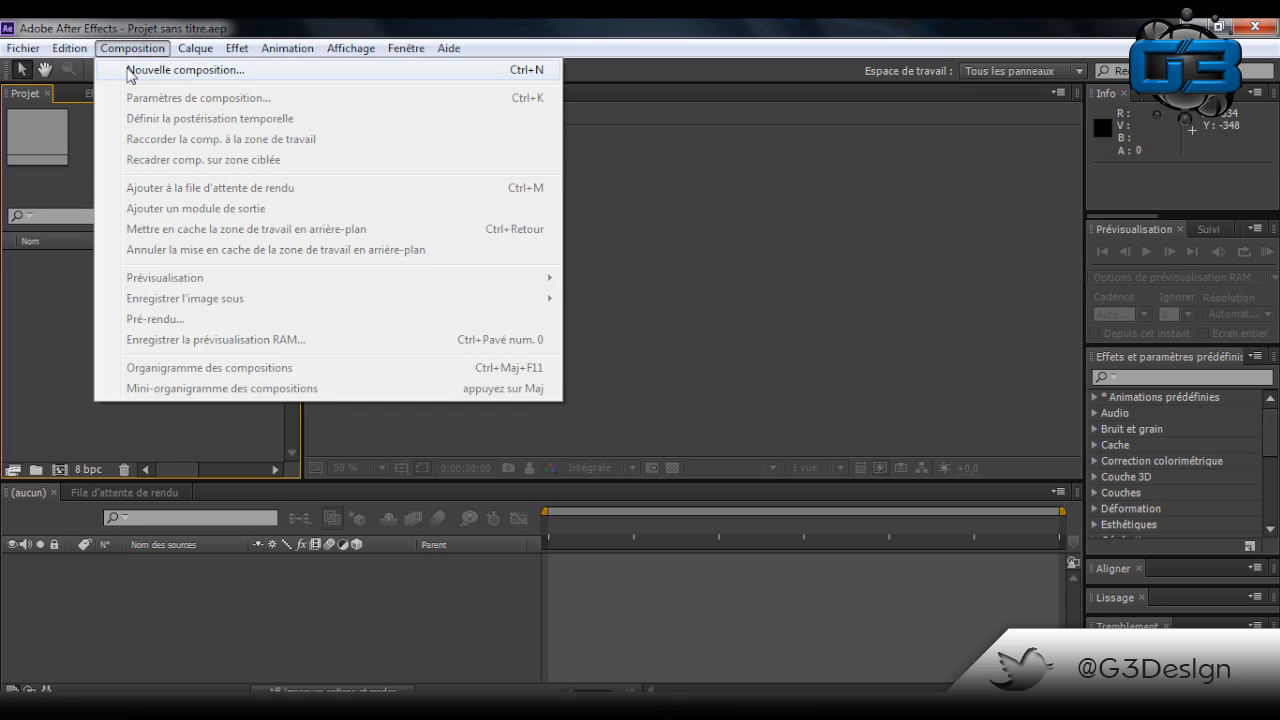
{"action": "right_click", "coordinate": [36, 285]}
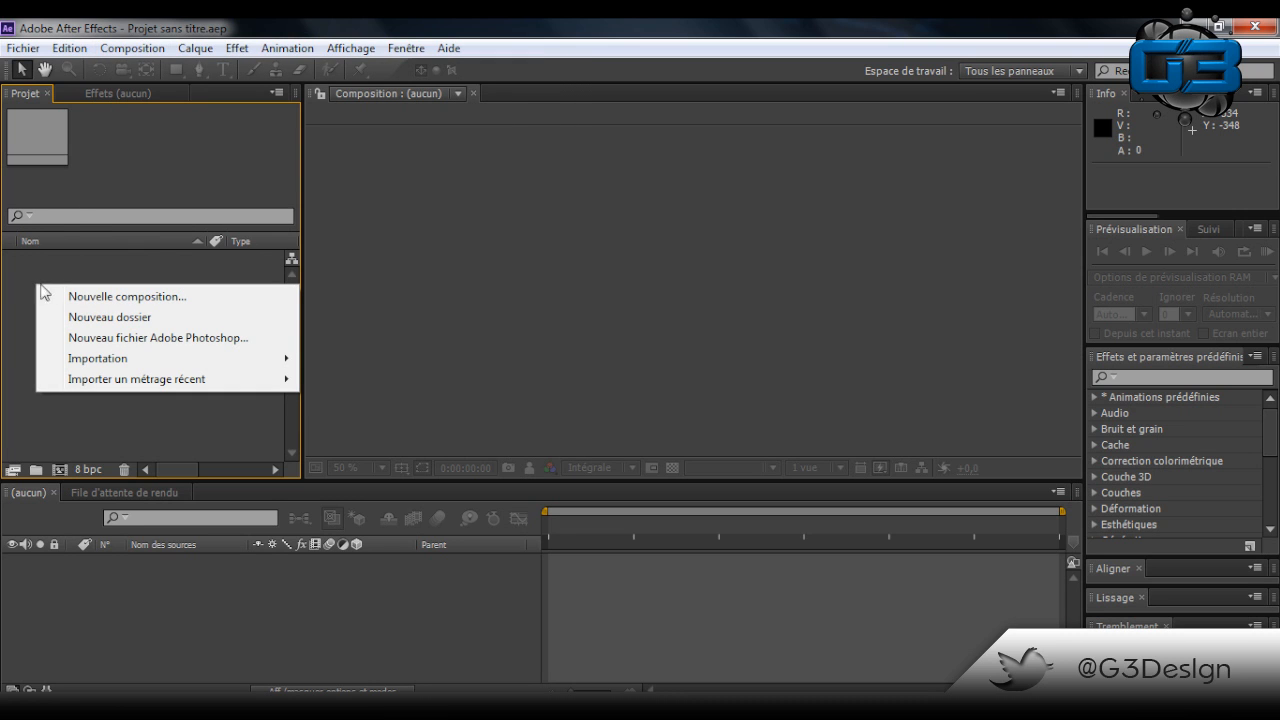
{"action": "left_click", "coordinate": [80, 296]}
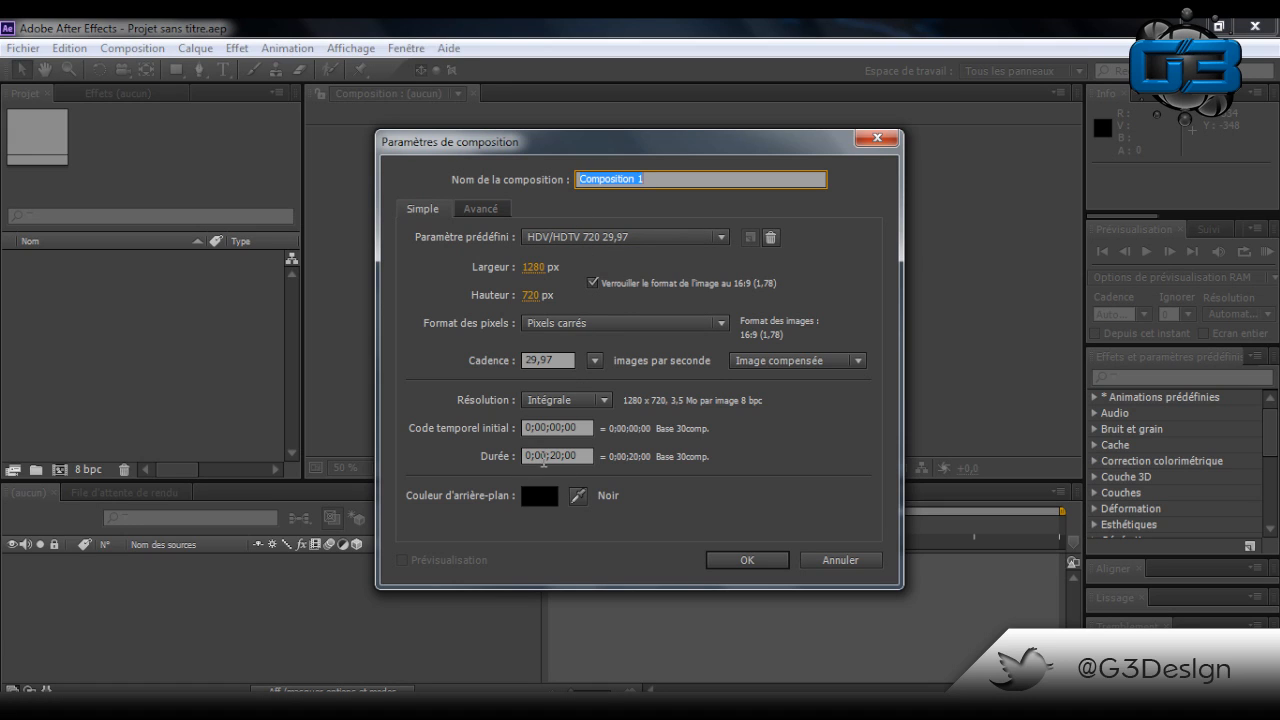
{"action": "left_click", "coordinate": [549, 457]}
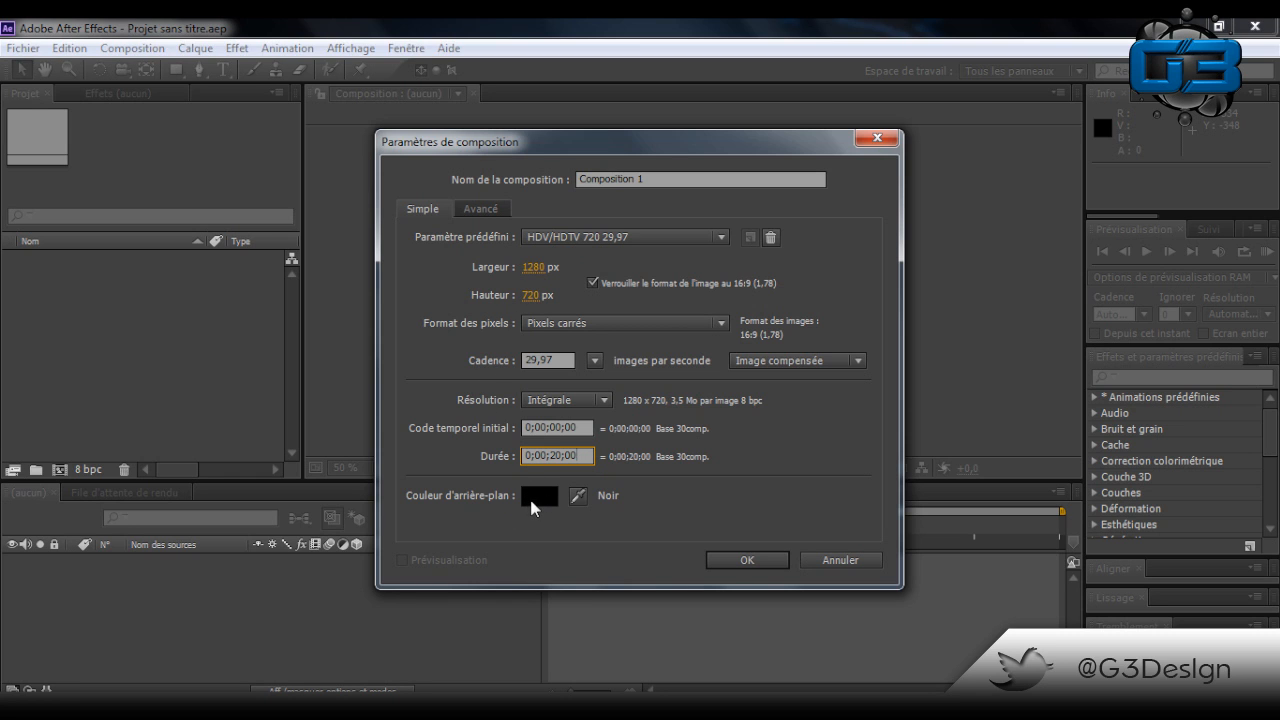
{"action": "left_click", "coordinate": [537, 496]}
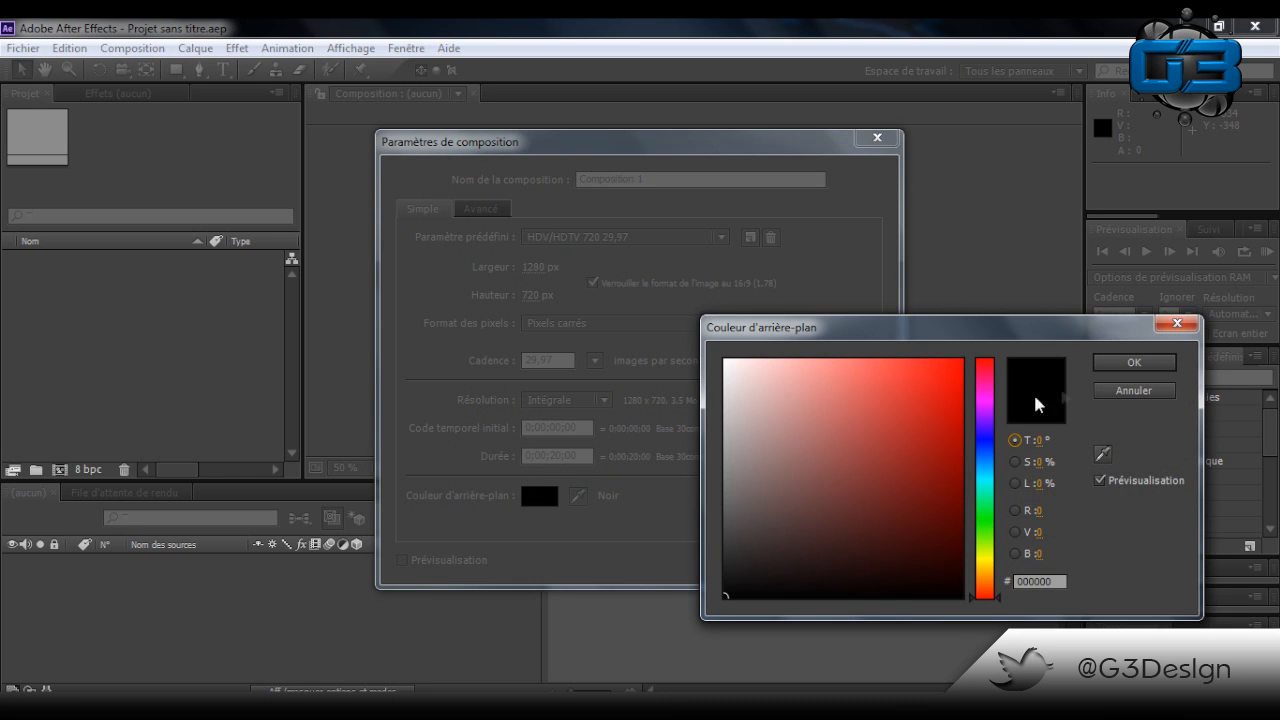
{"action": "left_click", "coordinate": [1112, 364]}
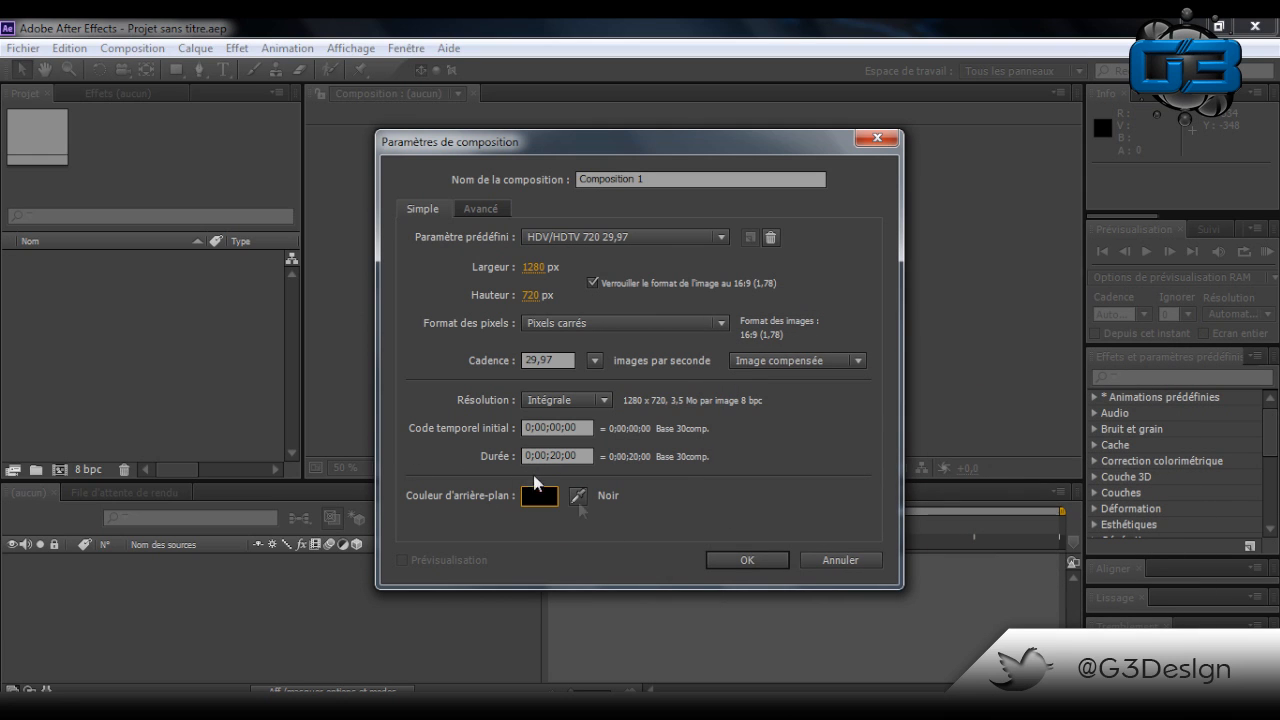
{"action": "left_click", "coordinate": [729, 564]}
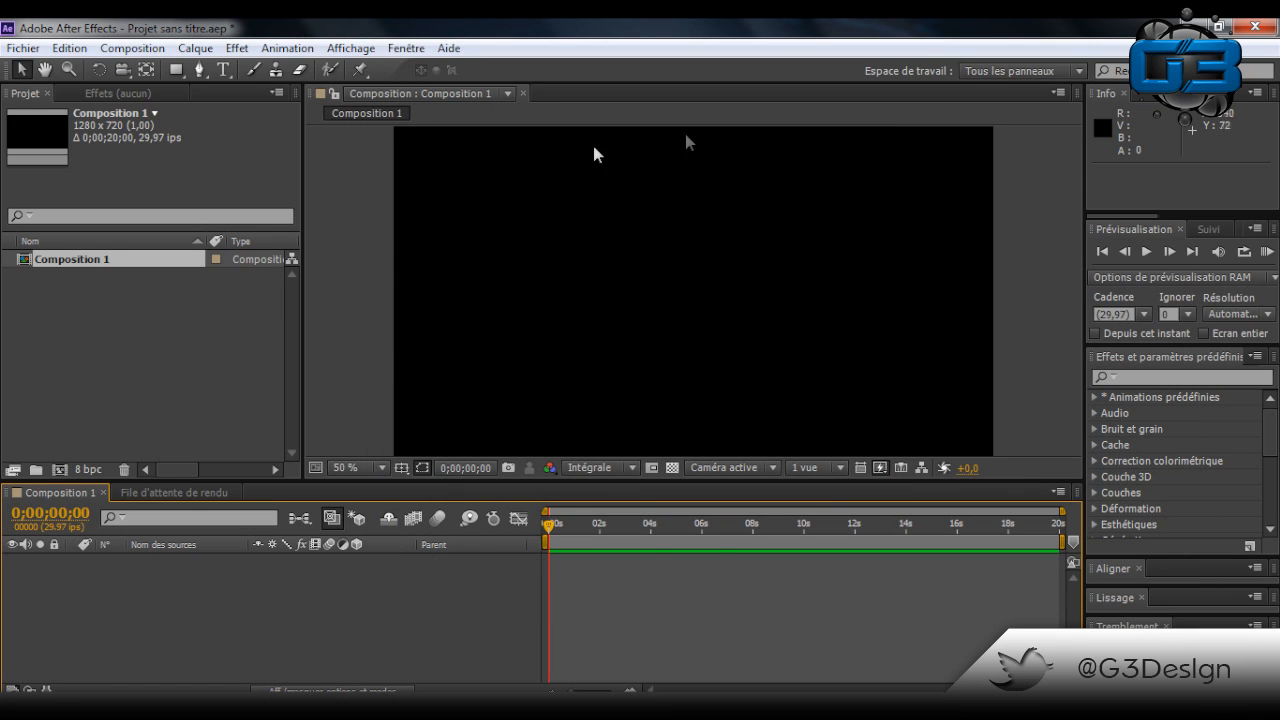
Add a black solid layer of 1280 x 720 px to the composition
{"action": "scroll", "coordinate": [623, 360], "scroll_direction": "down", "scroll_amount": 2}
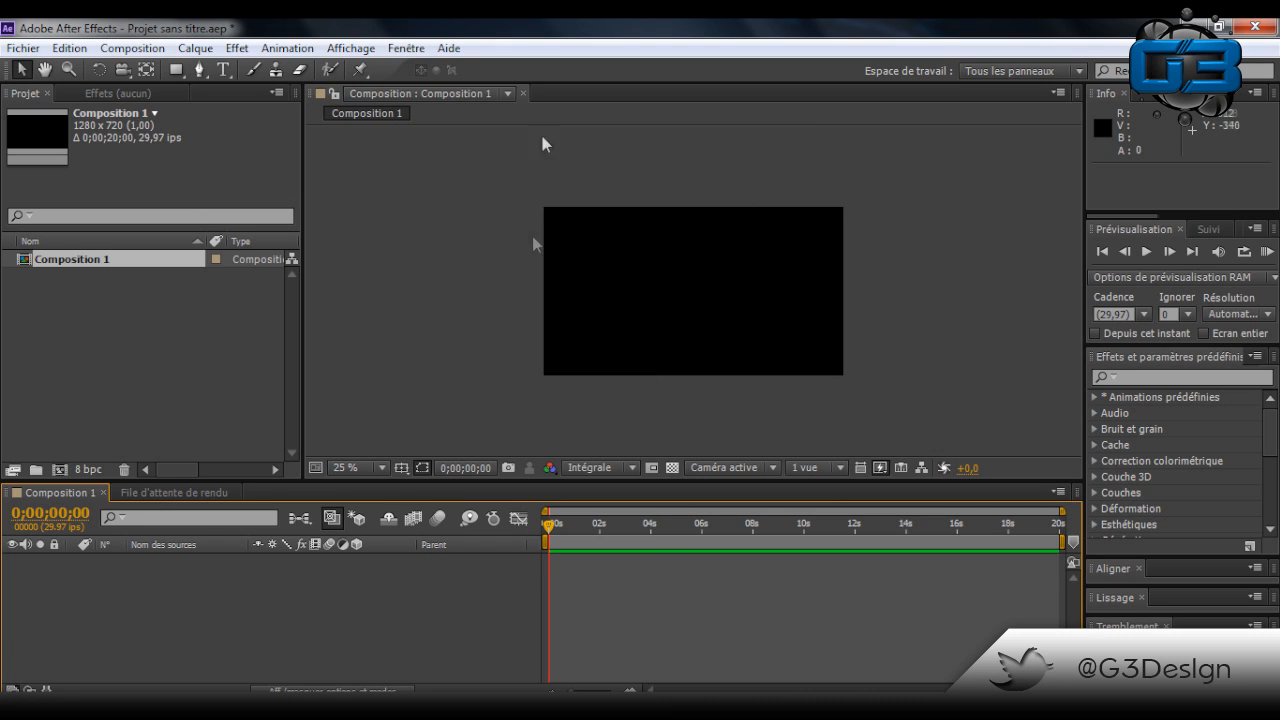
{"action": "scroll", "coordinate": [694, 275], "scroll_direction": "up", "scroll_amount": 2}
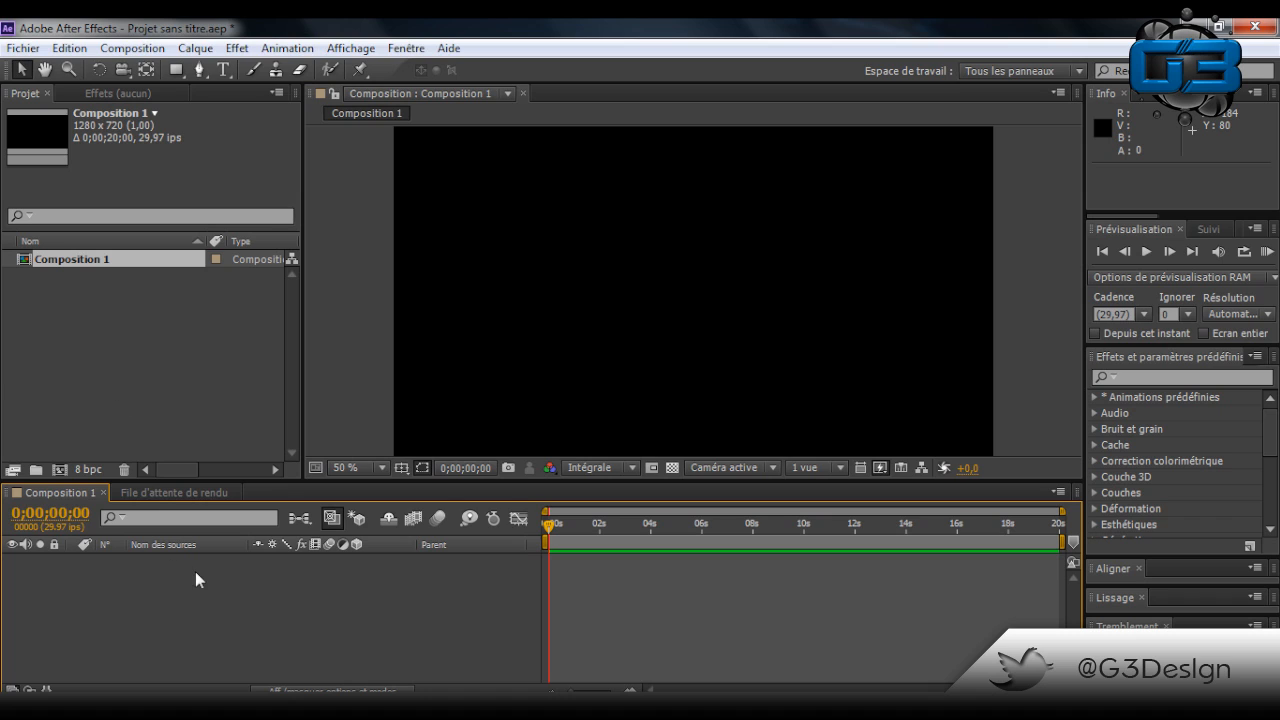
{"action": "left_click_drag", "start_coordinate": [147, 556], "coordinate": [190, 653]}
{"action": "right_click", "coordinate": [160, 575]}
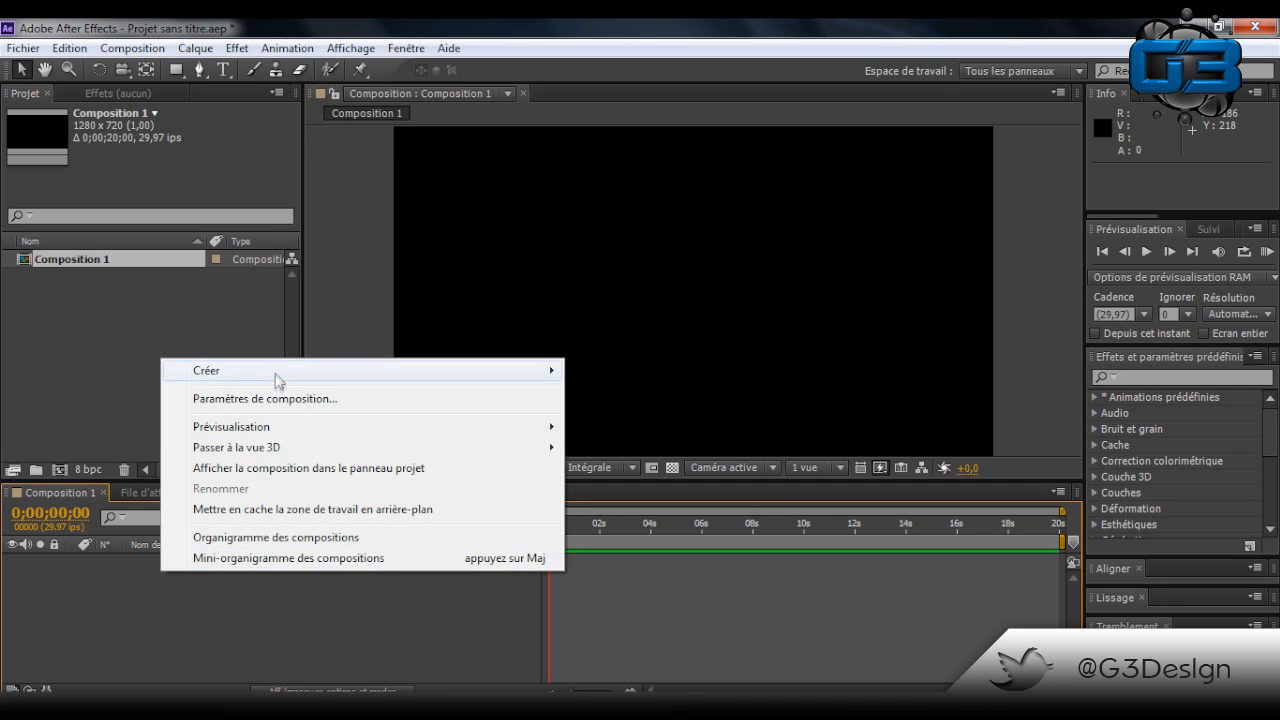
{"action": "mouse_move", "coordinate": [277, 373]}
{"action": "right_click", "coordinate": [157, 599]}
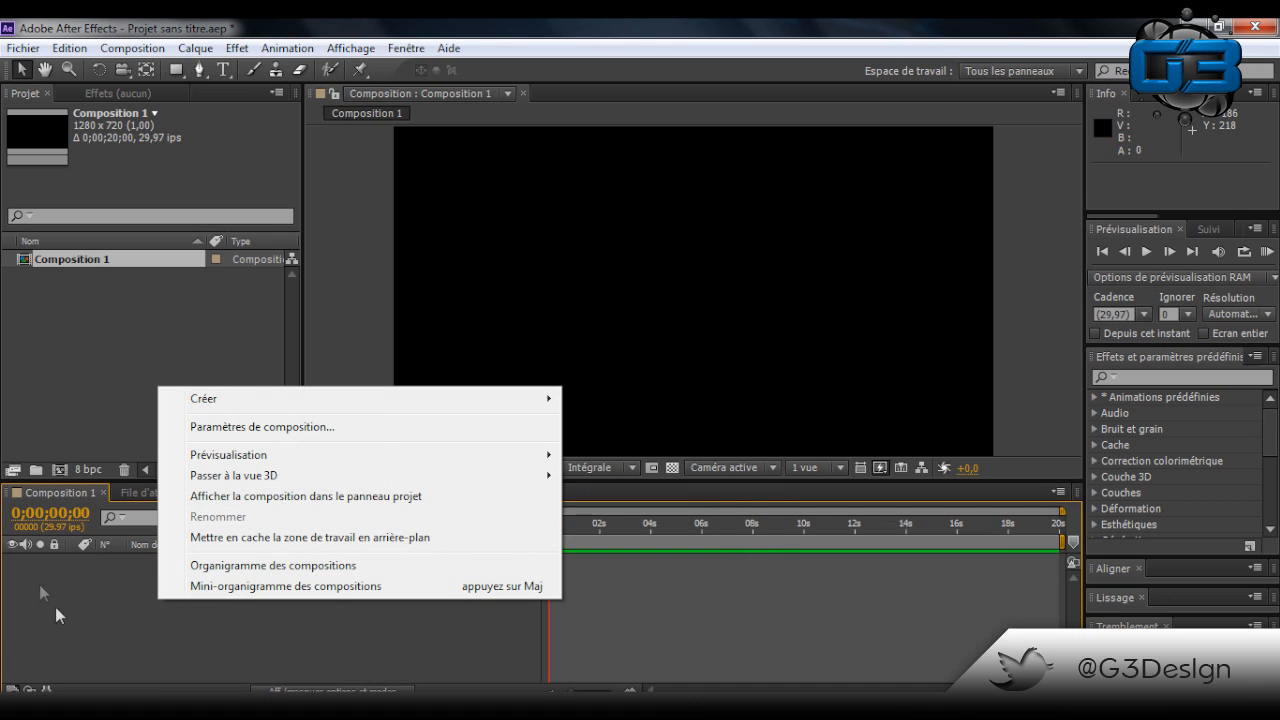
{"action": "mouse_move", "coordinate": [226, 402]}
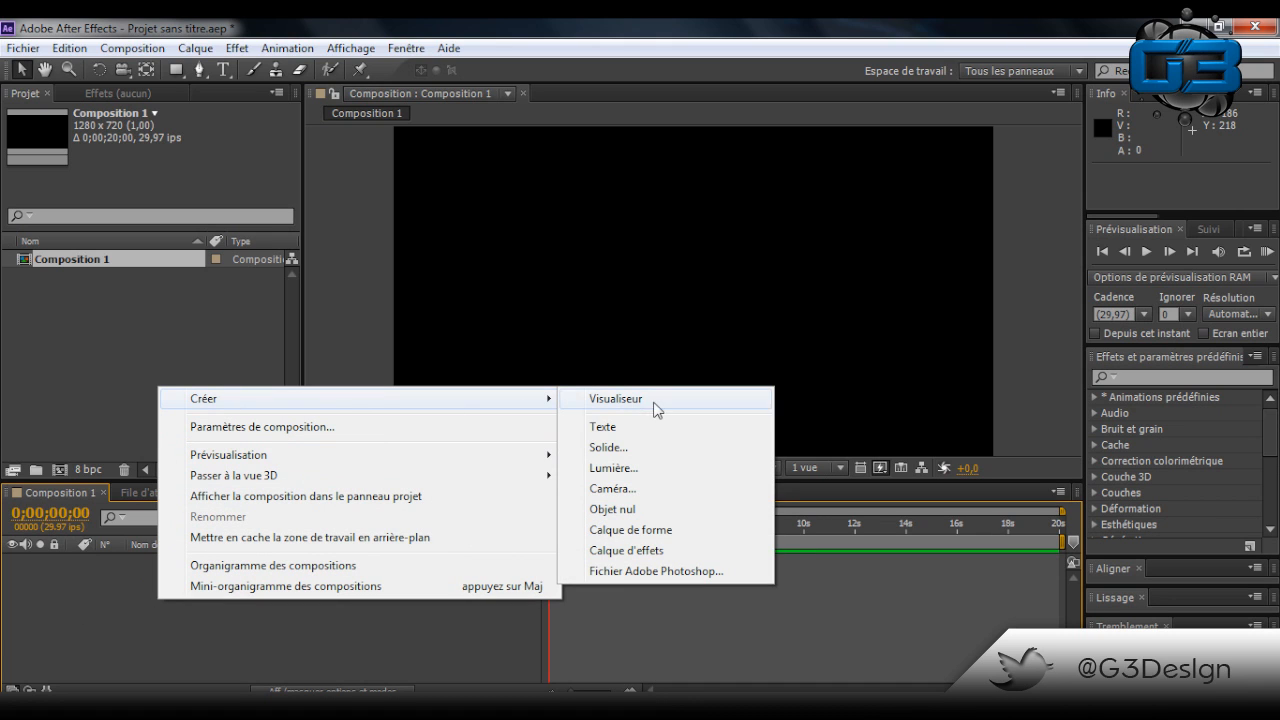
{"action": "left_click", "coordinate": [630, 458]}
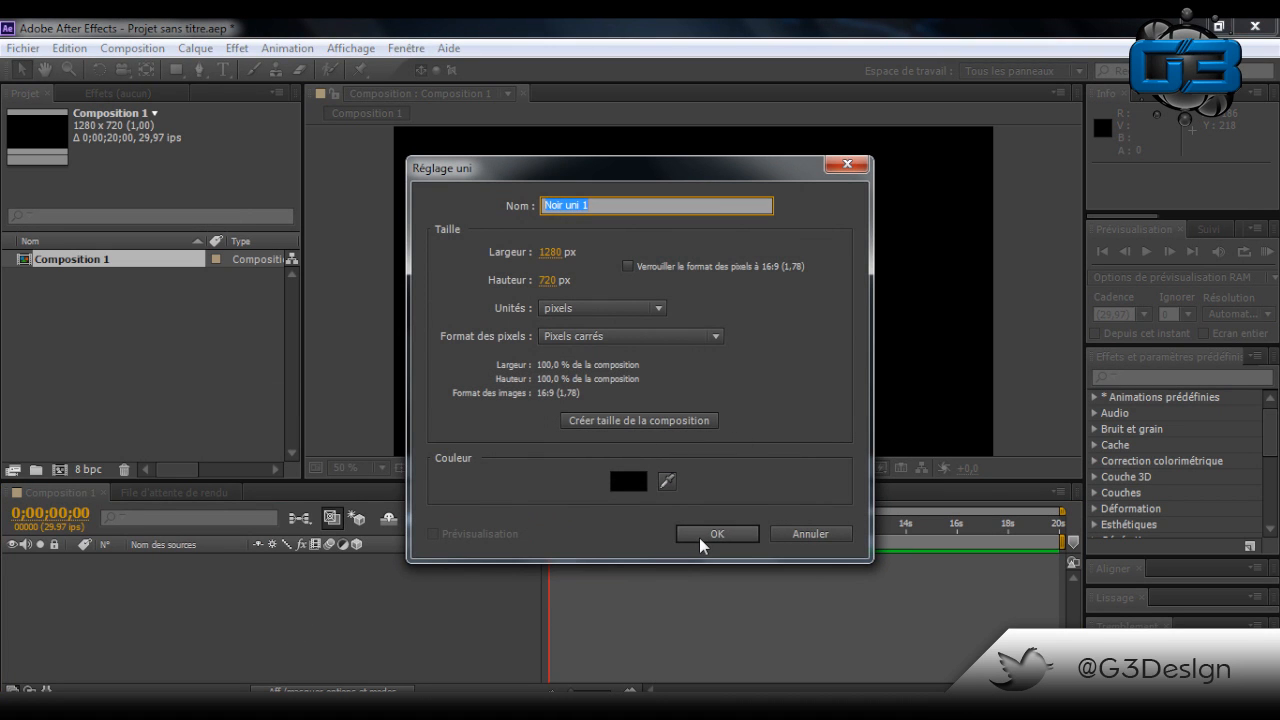
{"action": "left_click", "coordinate": [699, 537]}
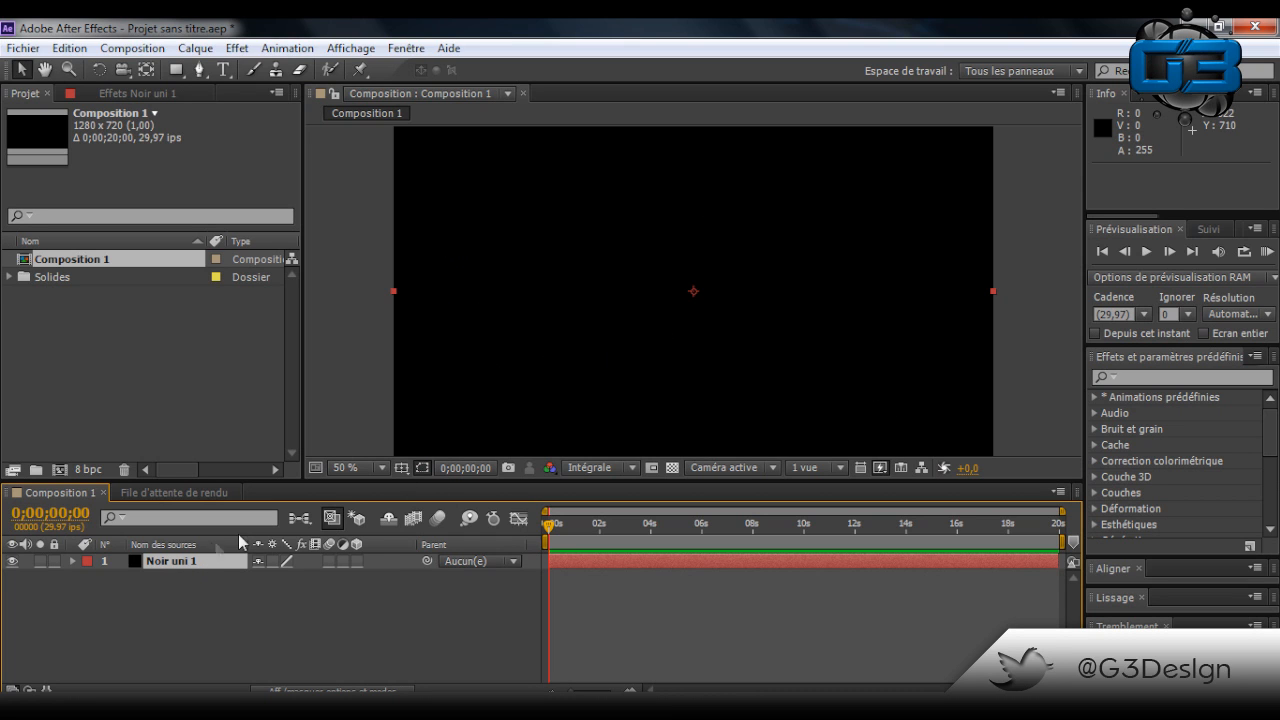
Apply a gradient overlay (Incrustation de dégradé) layer style to the black solid and set its style to Radial
{"action": "right_click", "coordinate": [203, 563]}
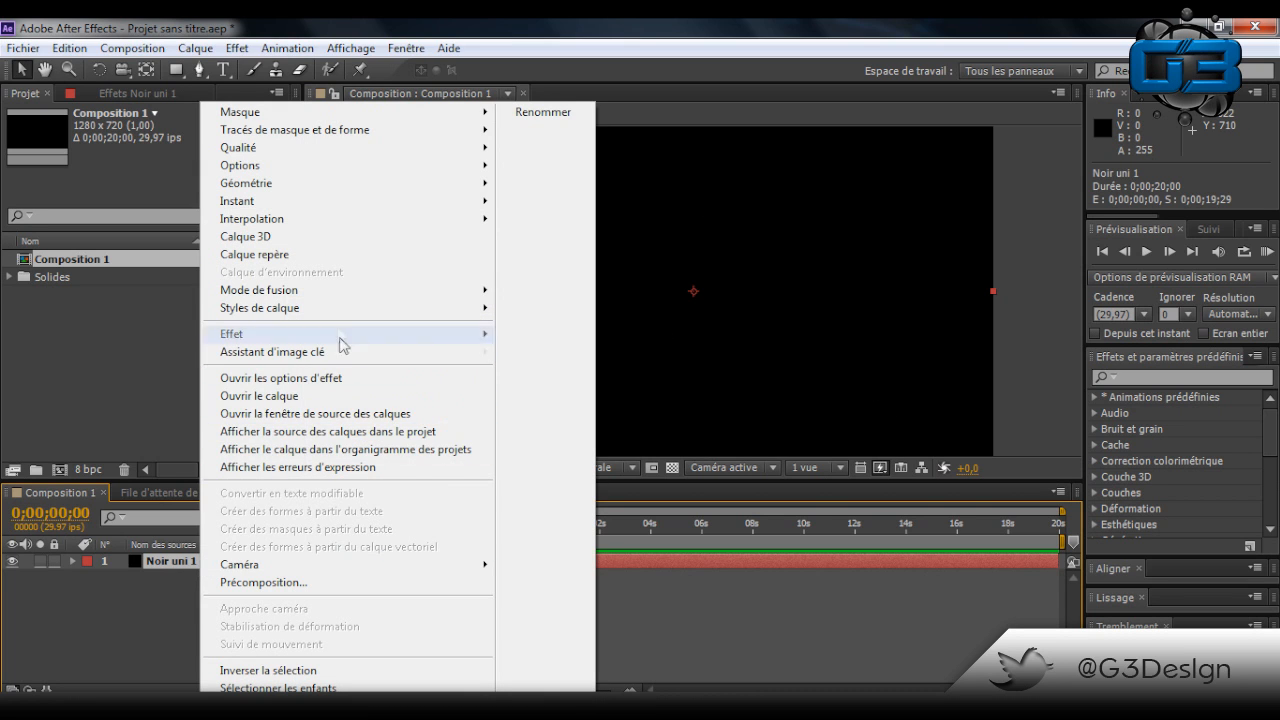
{"action": "mouse_move", "coordinate": [336, 313]}
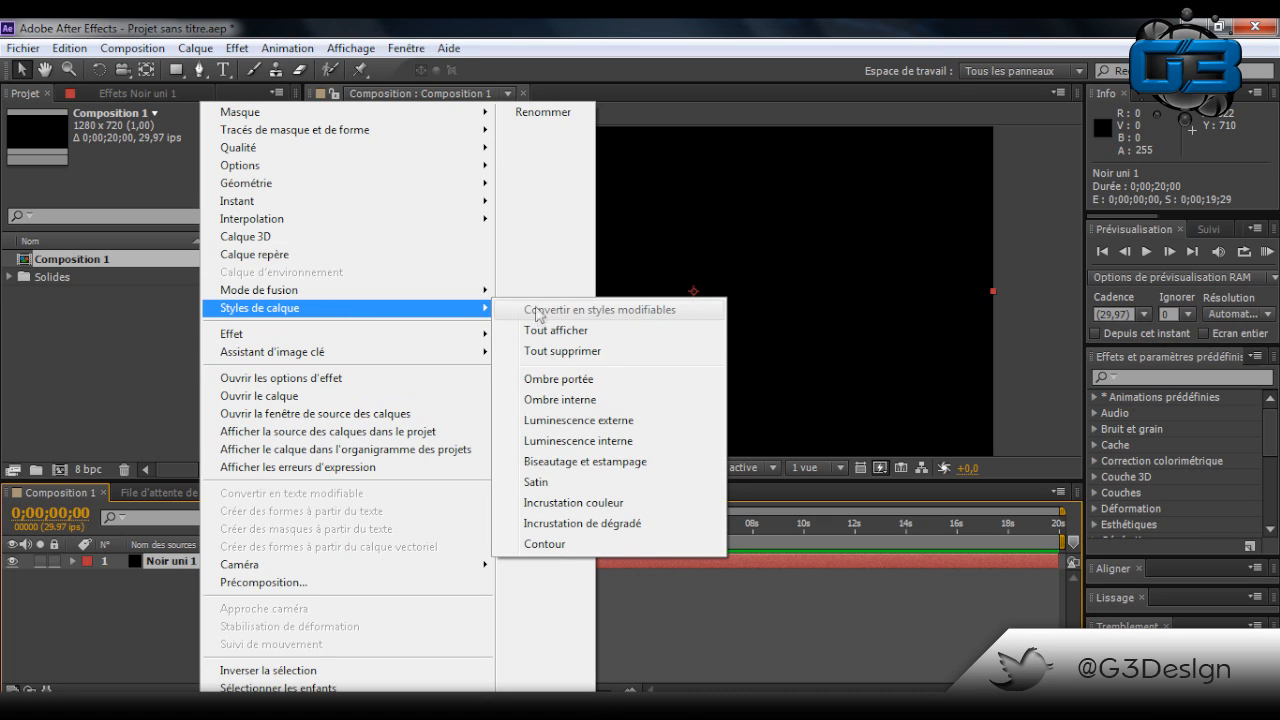
{"action": "left_click", "coordinate": [596, 525]}
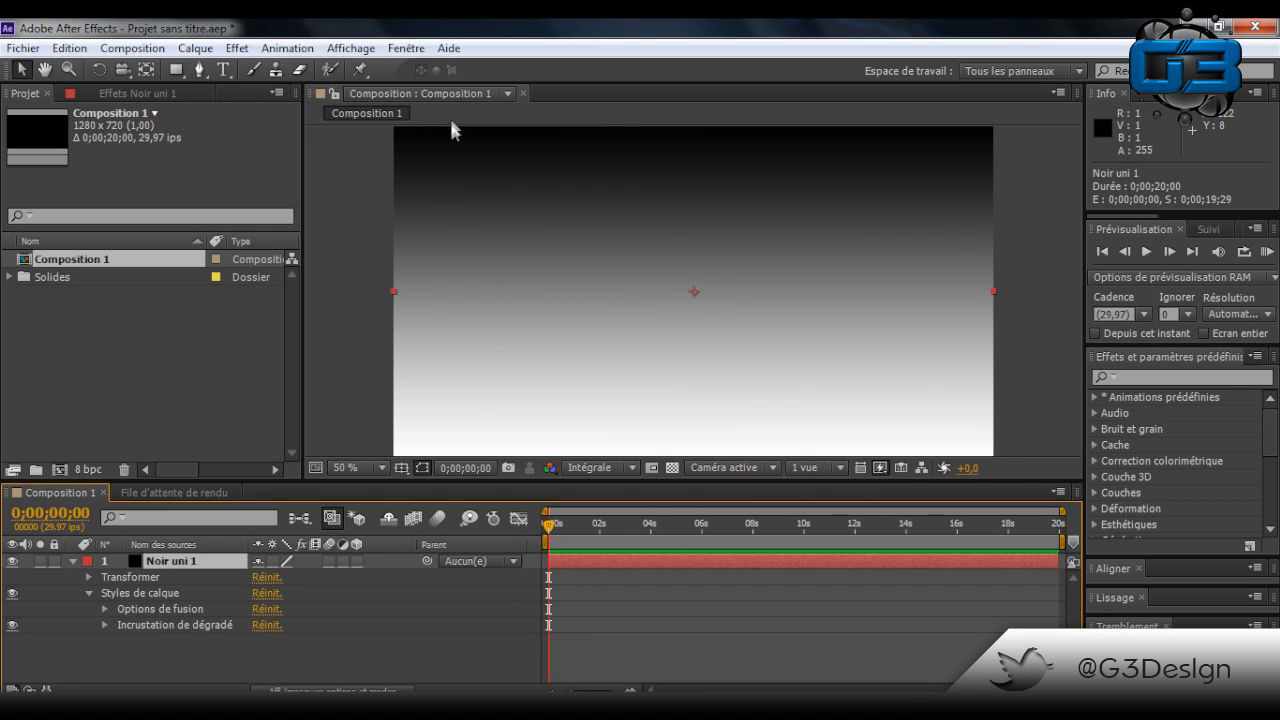
{"action": "left_click", "coordinate": [103, 626]}
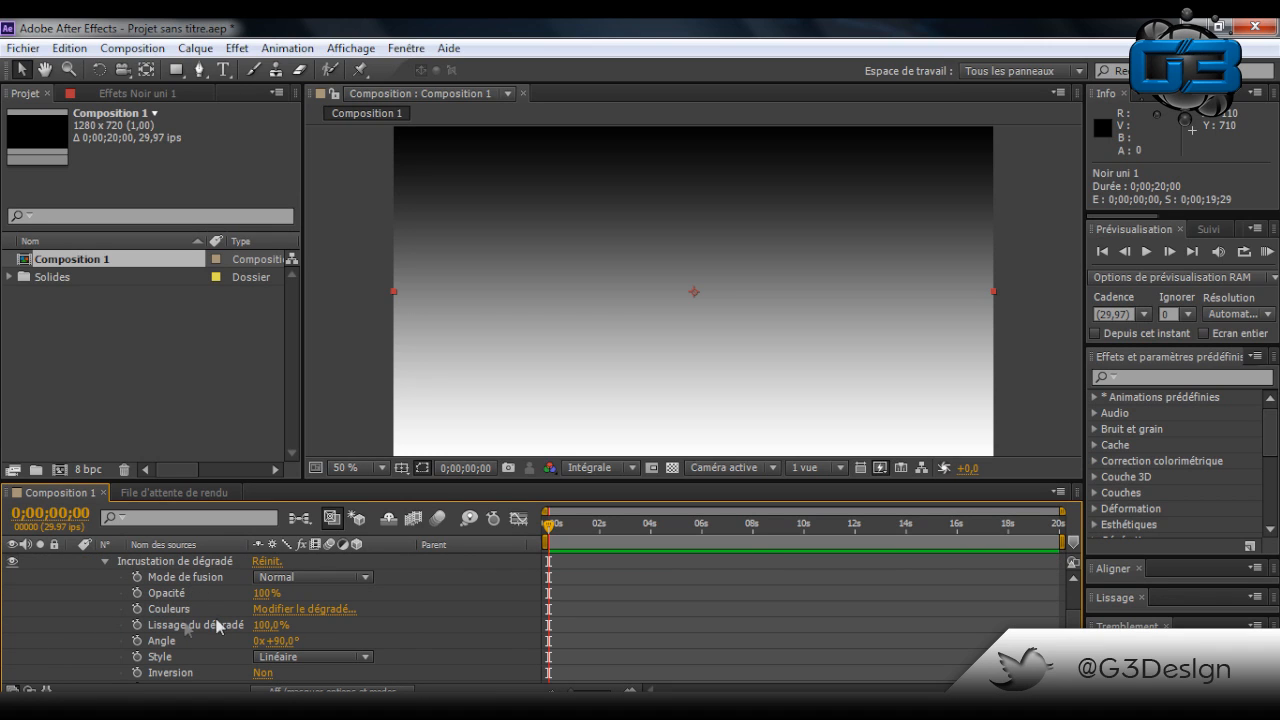
{"action": "left_click", "coordinate": [316, 657]}
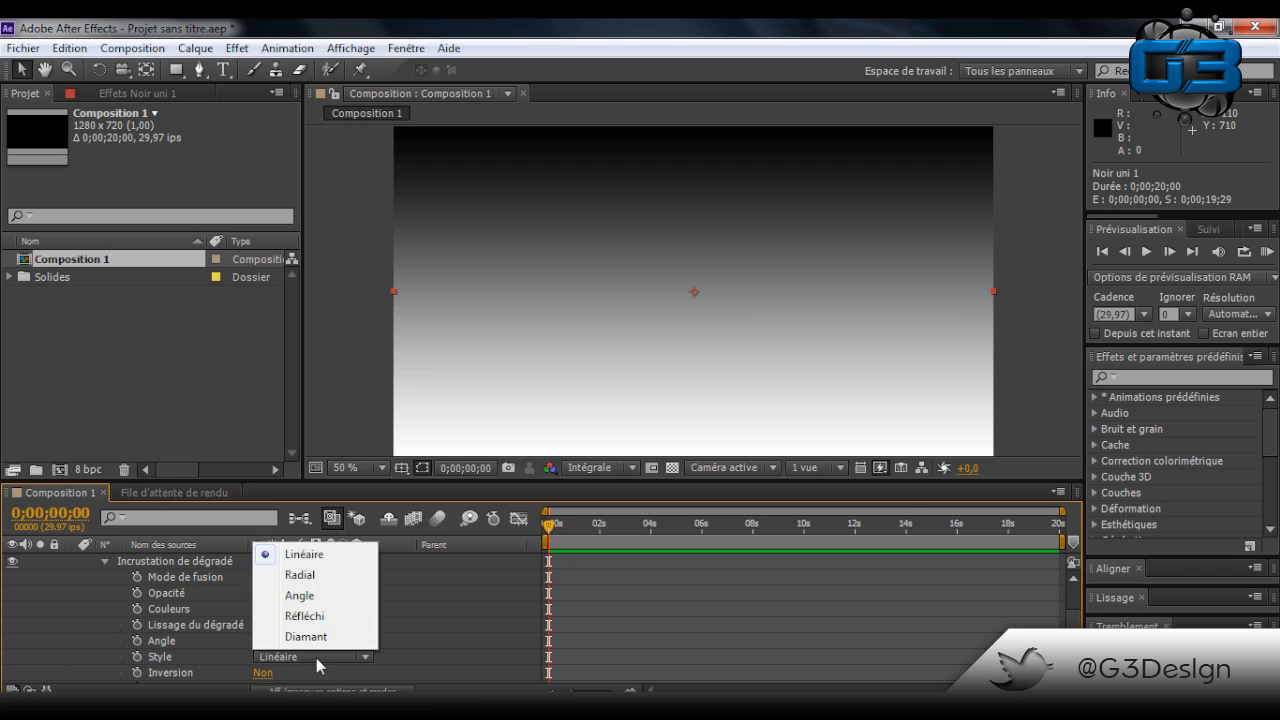
{"action": "left_click", "coordinate": [300, 575]}
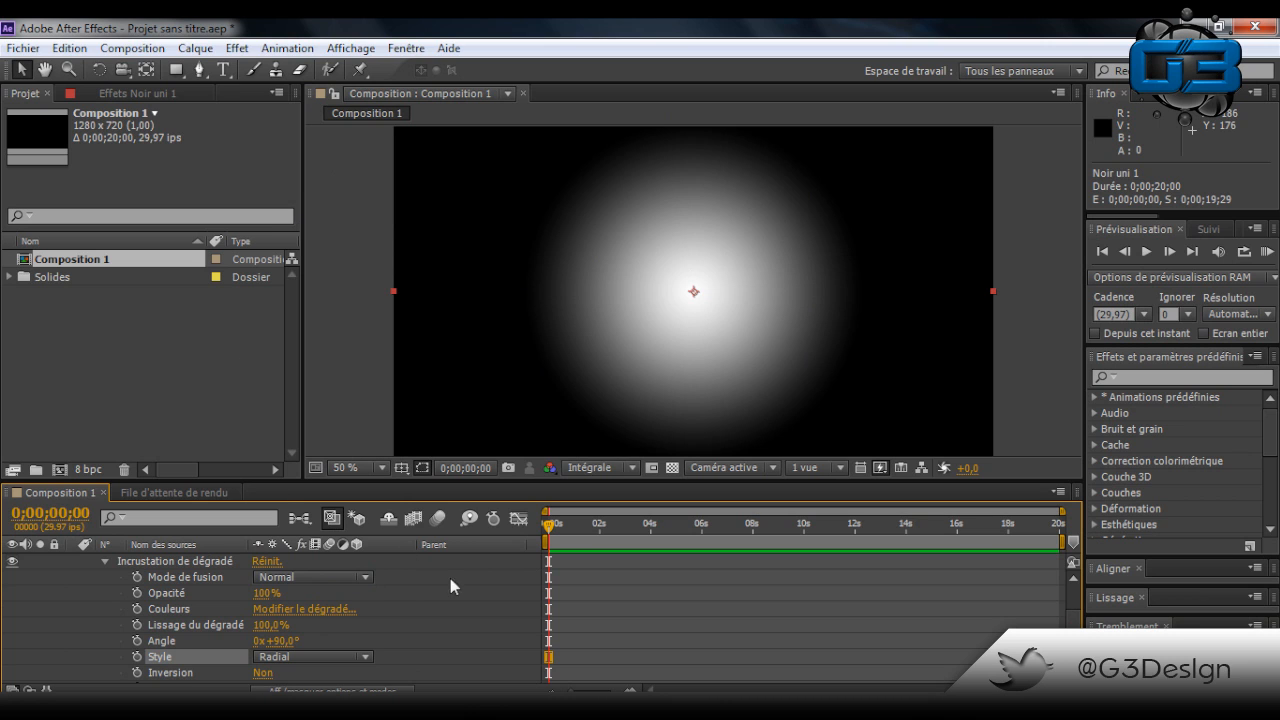
Set the scale (Echelle) of the solid's gradient overlay to 150 %
{"action": "left_click_drag", "start_coordinate": [545, 490], "coordinate": [505, 316]}
{"action": "left_click_drag", "start_coordinate": [302, 219], "coordinate": [238, 232]}
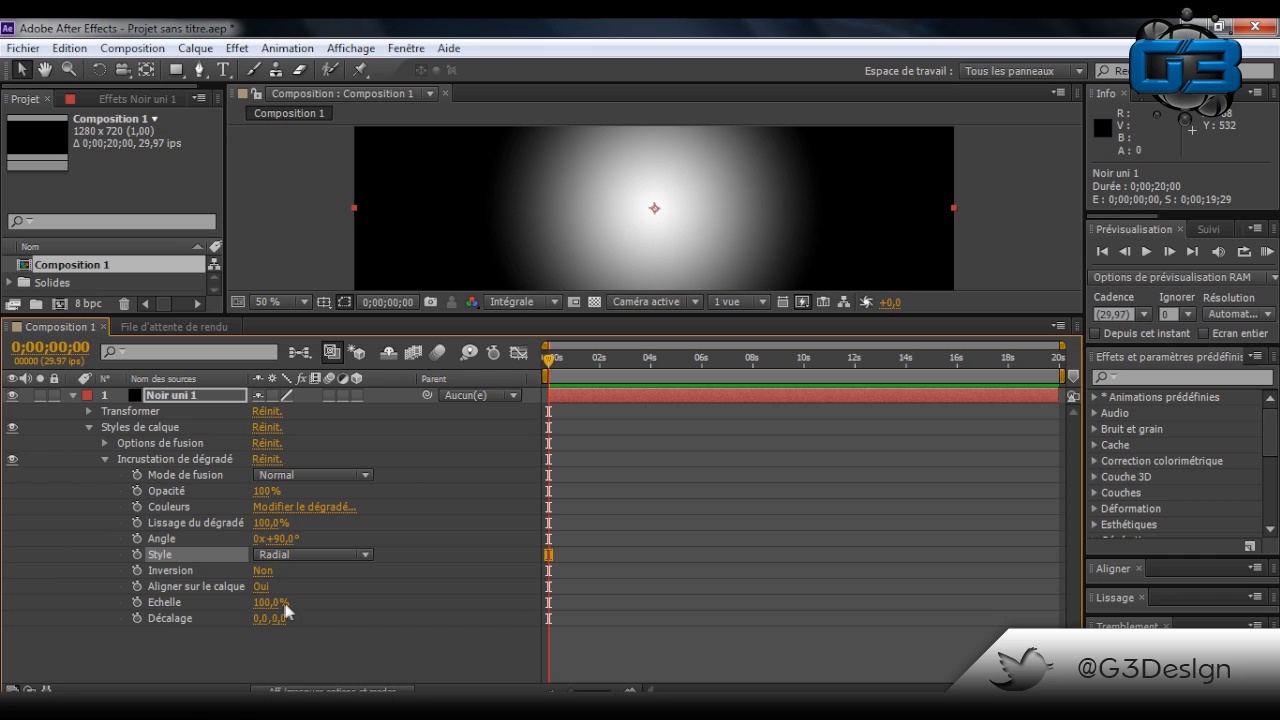
{"action": "left_click_drag", "start_coordinate": [268, 603], "coordinate": [444, 594]}
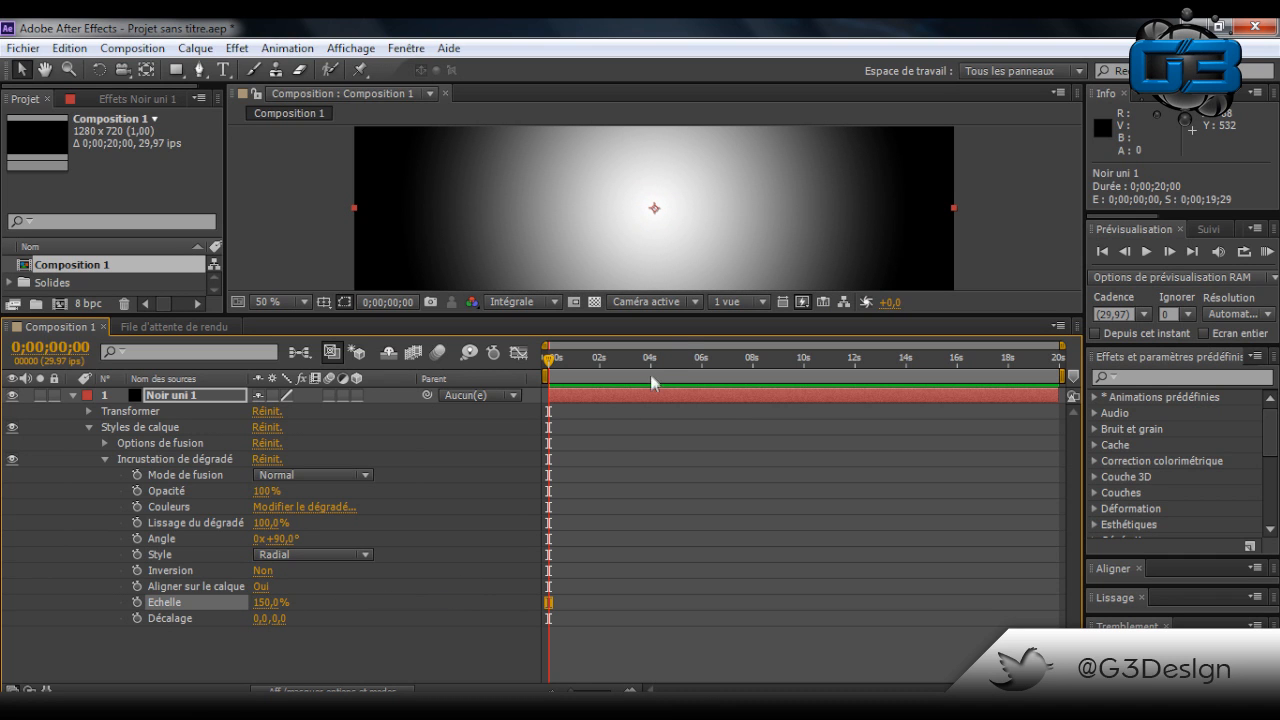
{"action": "left_click_drag", "start_coordinate": [690, 324], "coordinate": [690, 522]}
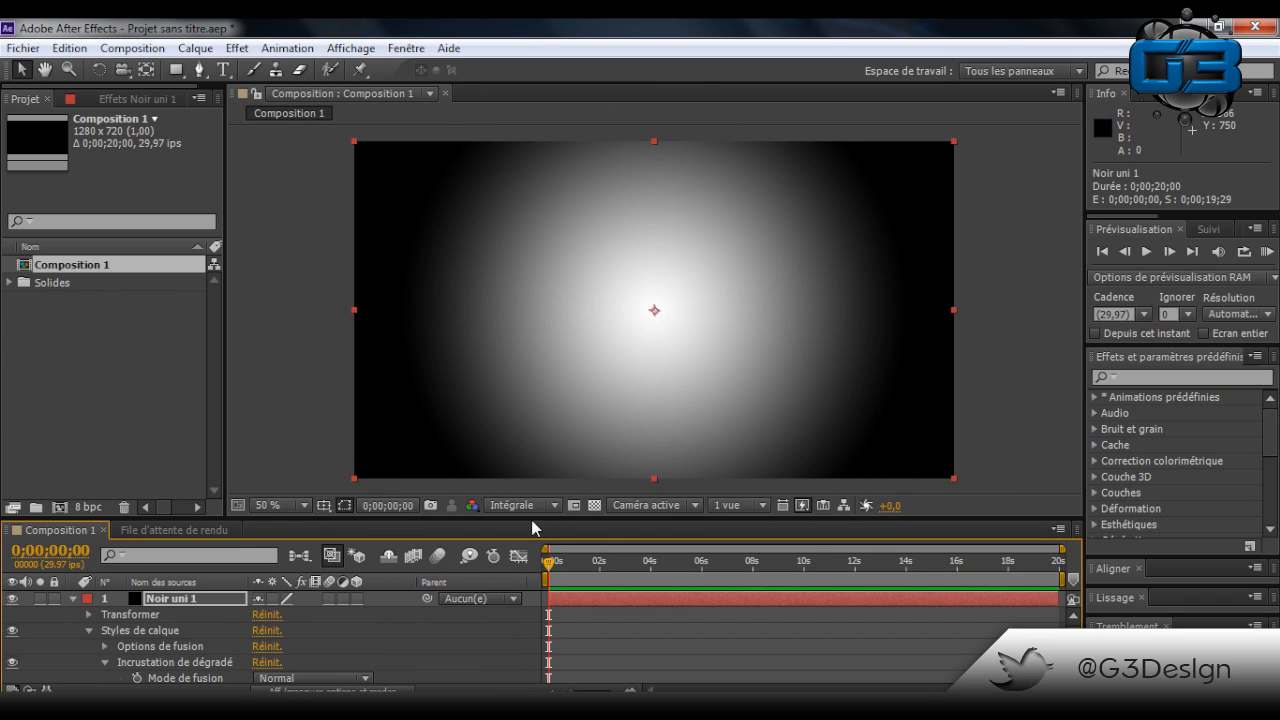
Change the starting colour stop of the overlay gradient to the warm off-white F3EDEA
{"action": "left_click_drag", "start_coordinate": [538, 516], "coordinate": [545, 283]}
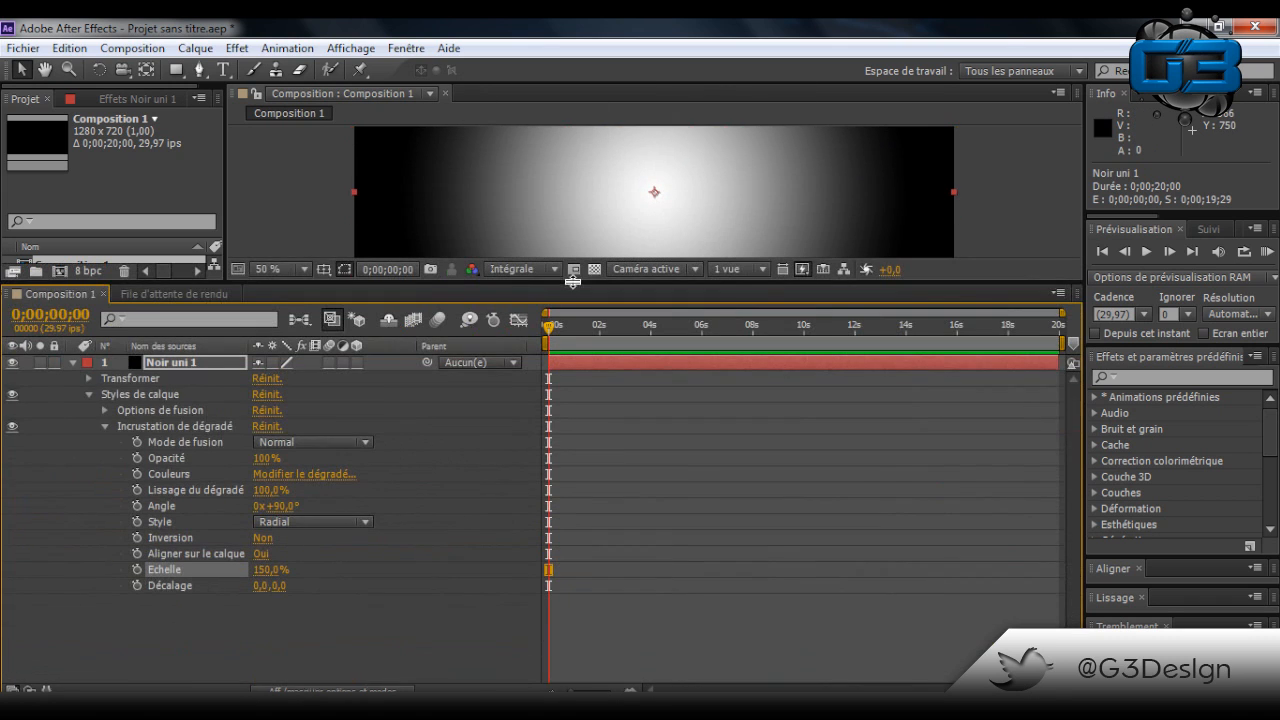
{"action": "left_click", "coordinate": [273, 476]}
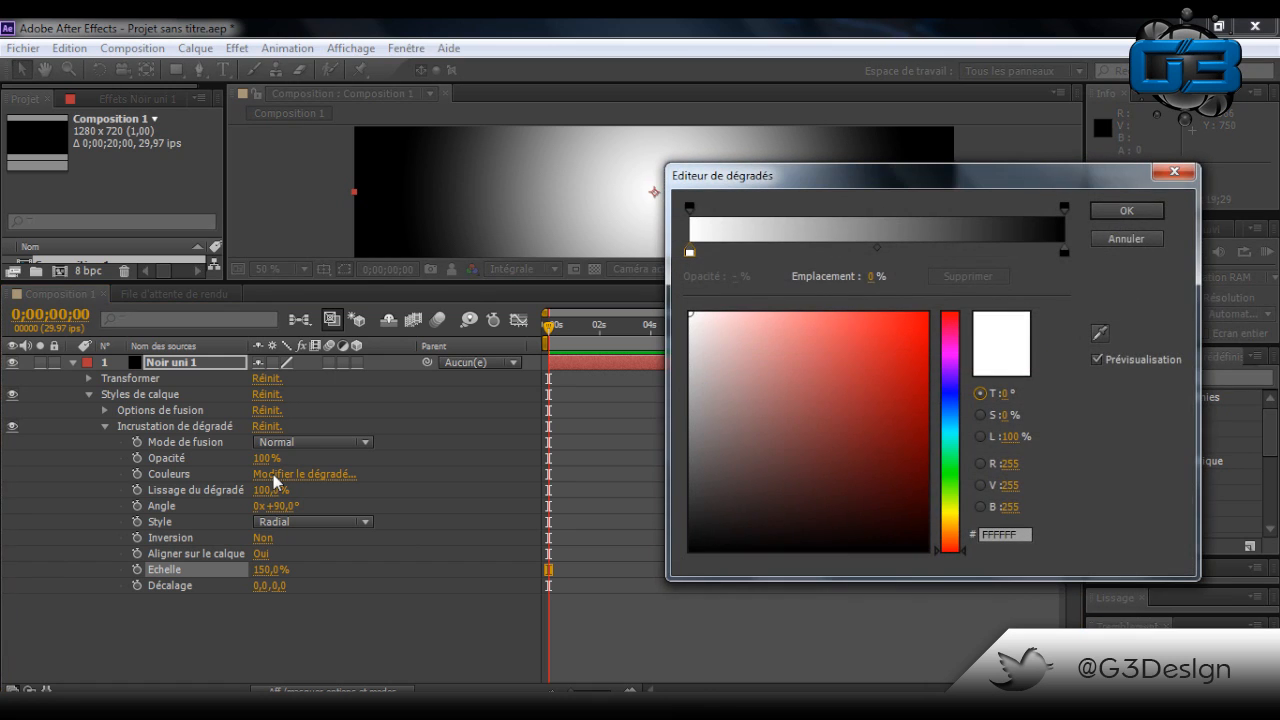
{"action": "left_click_drag", "start_coordinate": [830, 400], "coordinate": [714, 431]}
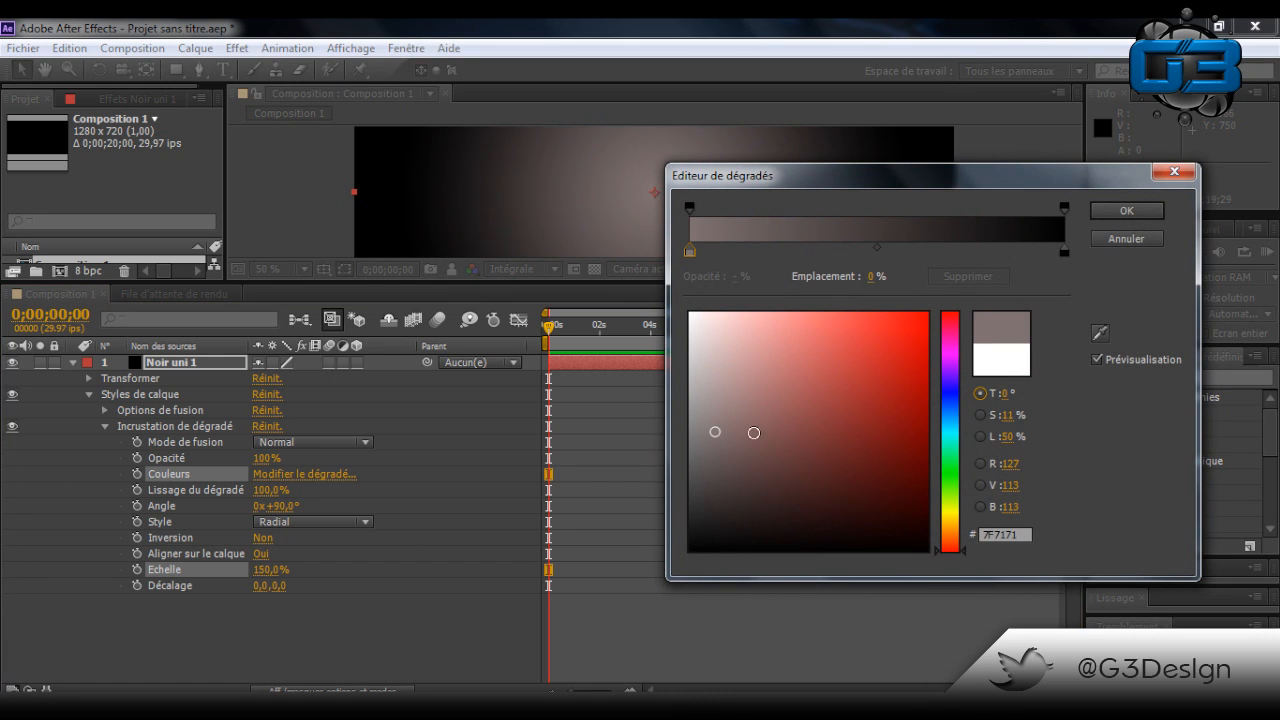
{"action": "left_click", "coordinate": [948, 543]}
{"action": "left_click_drag", "start_coordinate": [721, 362], "coordinate": [697, 323]}
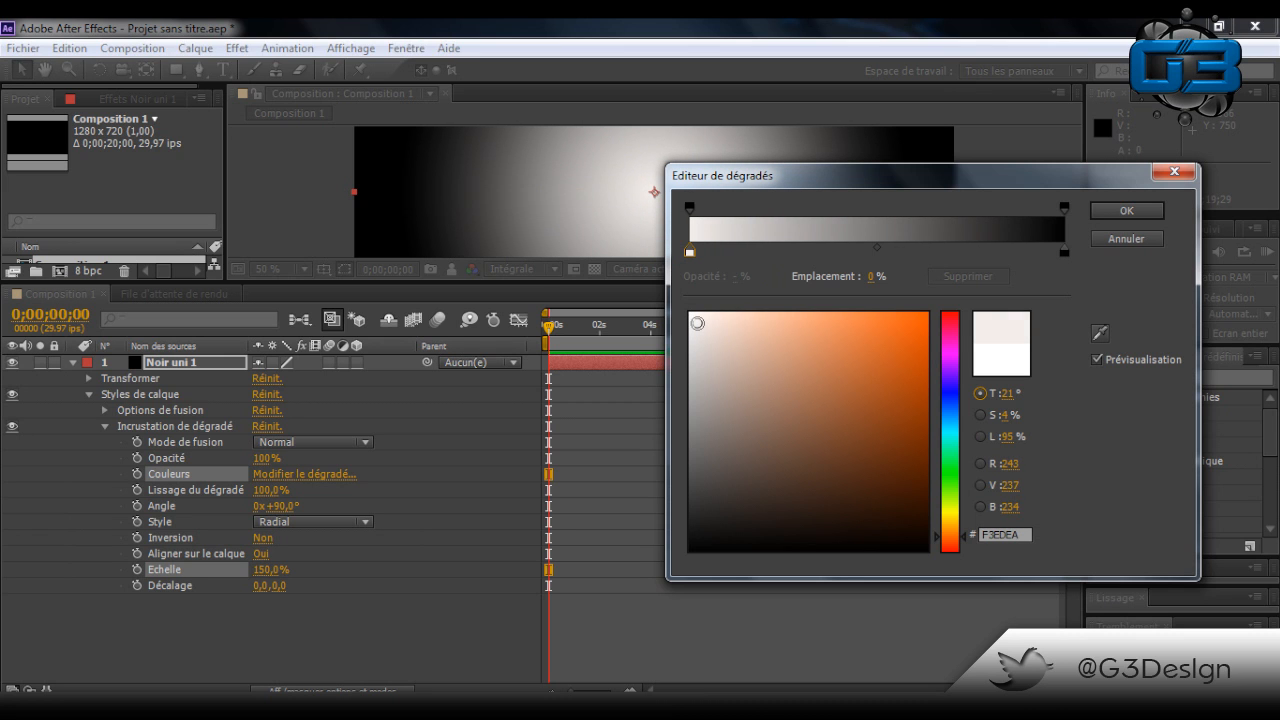
{"action": "left_click", "coordinate": [1110, 212]}
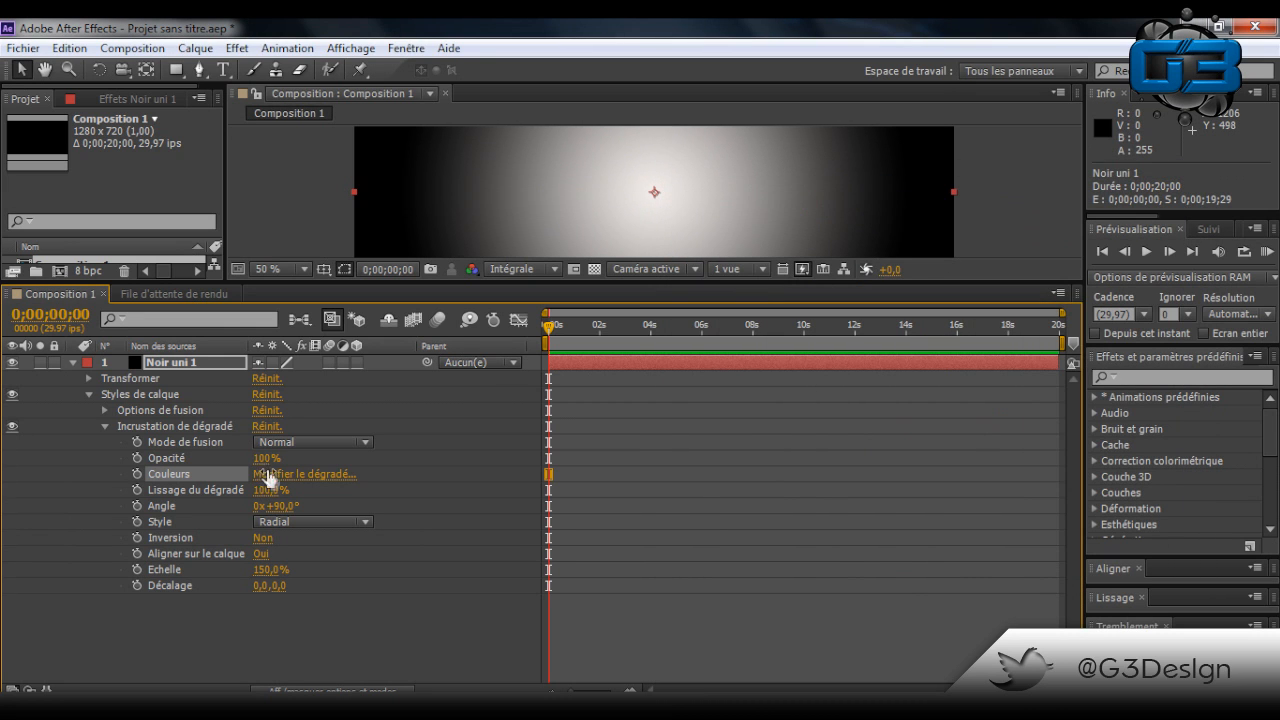
Change the end colour stop of the overlay gradient from black to a light warm grey
{"action": "left_click", "coordinate": [281, 477]}
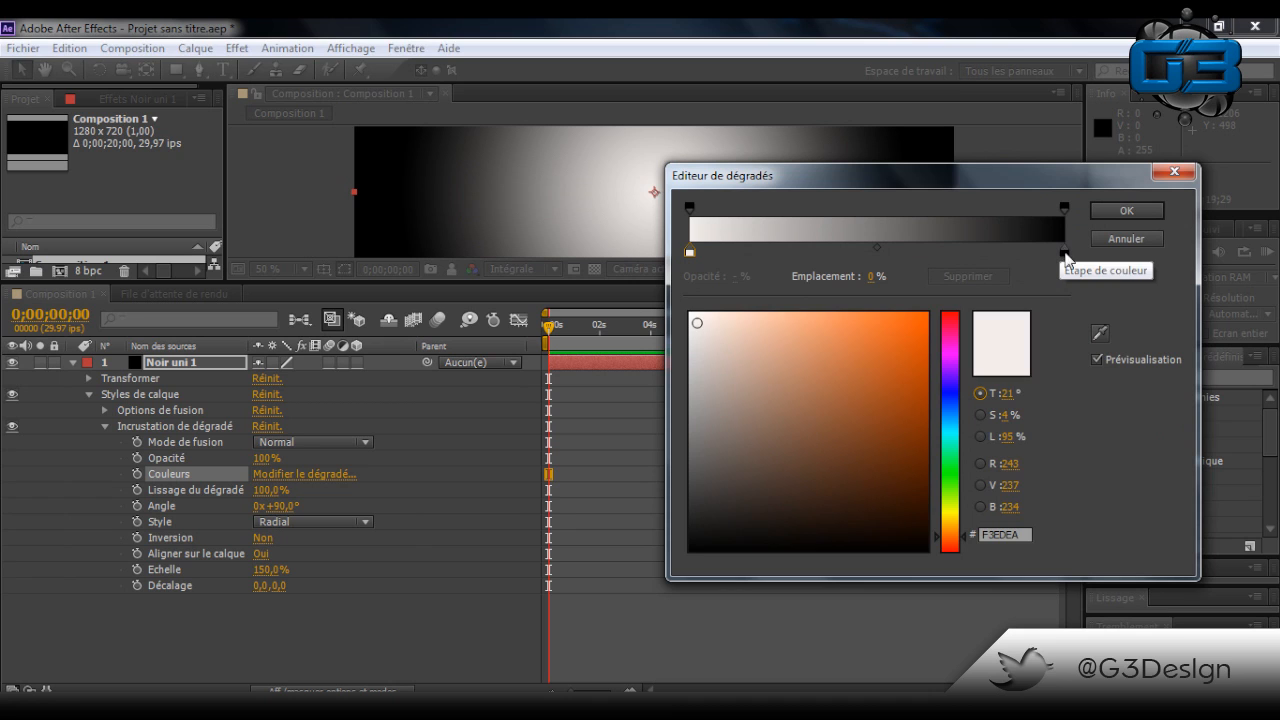
{"action": "left_click", "coordinate": [1063, 253]}
{"action": "left_click_drag", "start_coordinate": [718, 490], "coordinate": [709, 459]}
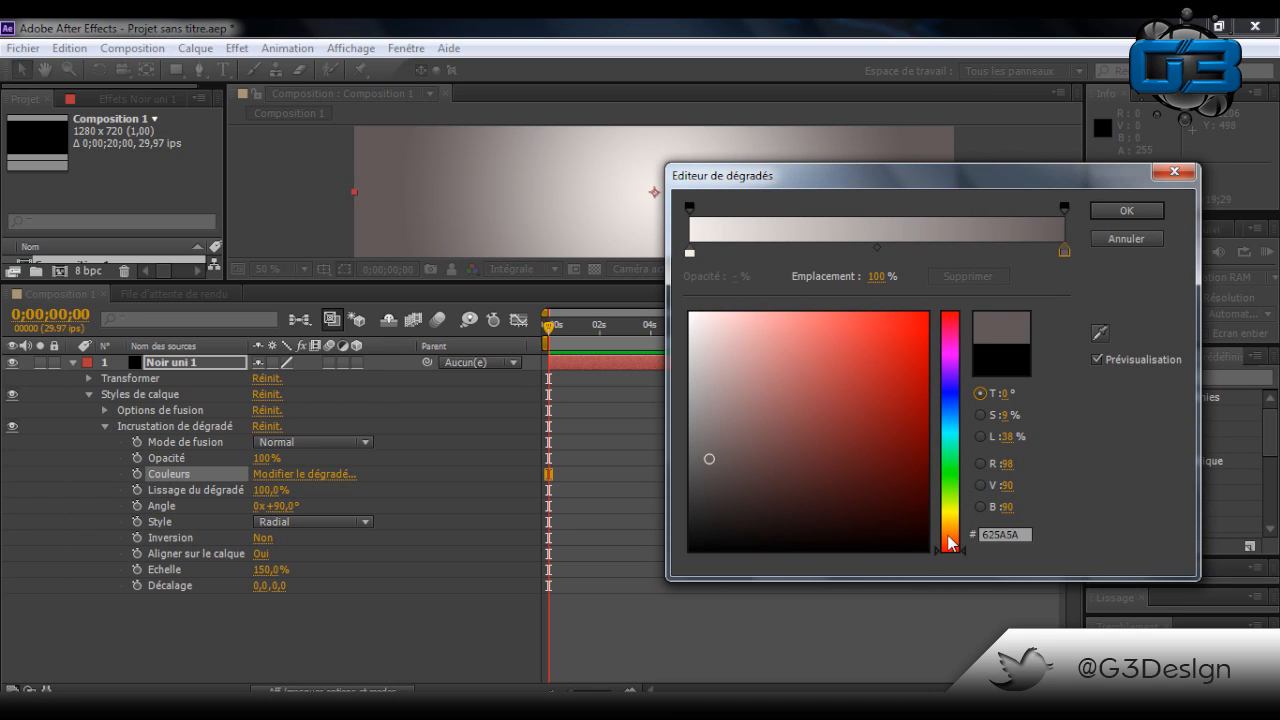
{"action": "left_click", "coordinate": [950, 535]}
{"action": "left_click_drag", "start_coordinate": [710, 458], "coordinate": [709, 402]}
{"action": "left_click", "coordinate": [1140, 212]}
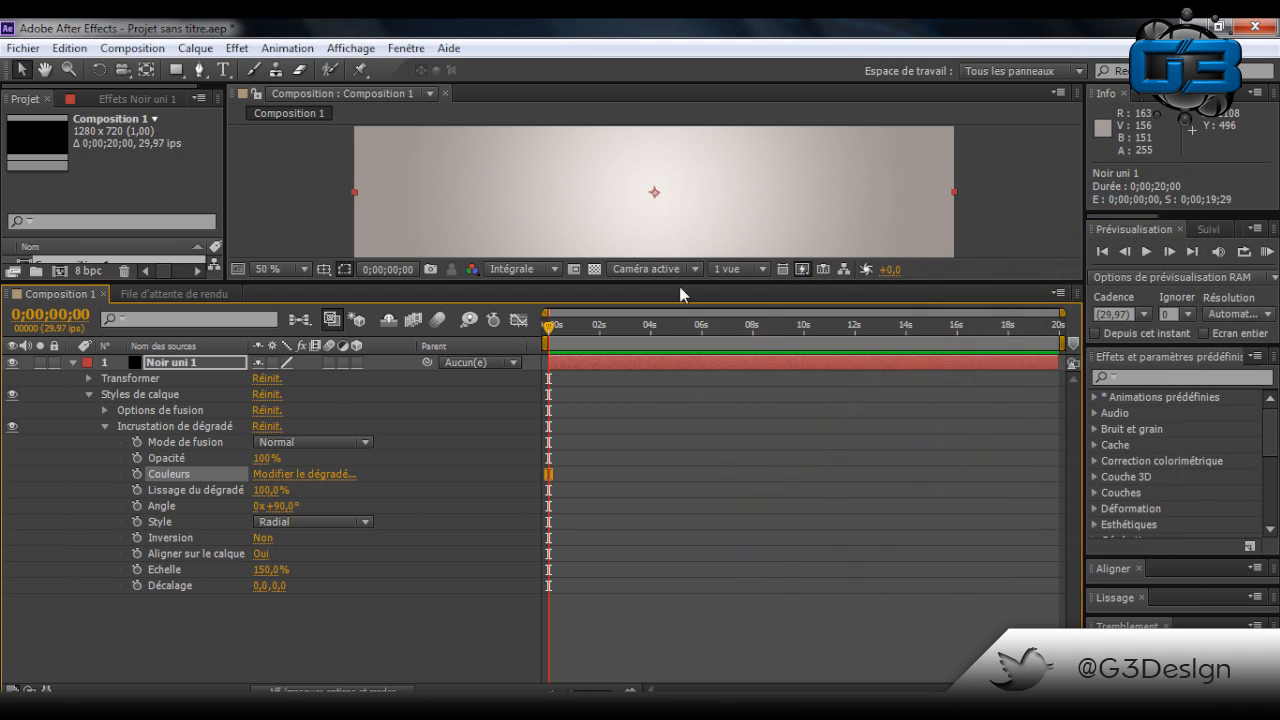
{"action": "left_click_drag", "start_coordinate": [683, 282], "coordinate": [683, 578]}
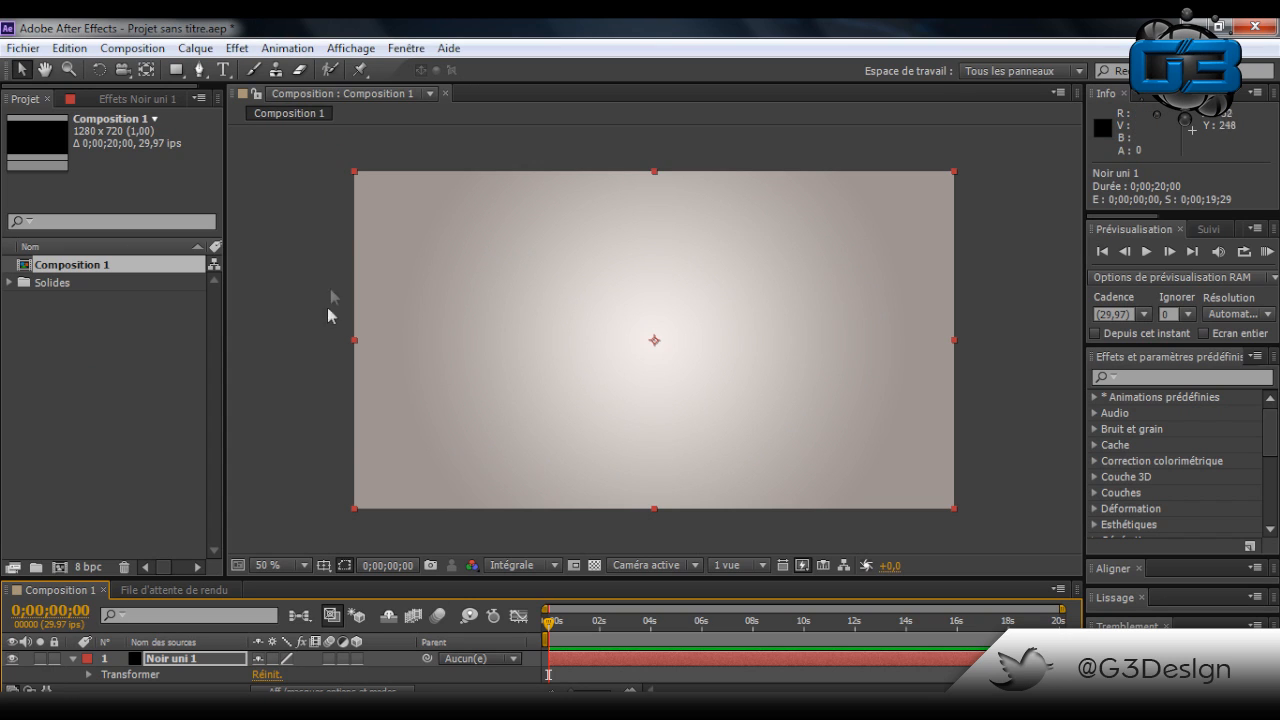
Activate the Brush tool and set its foreground colour to the dark grey 3A3A3A
{"action": "left_click", "coordinate": [252, 69]}
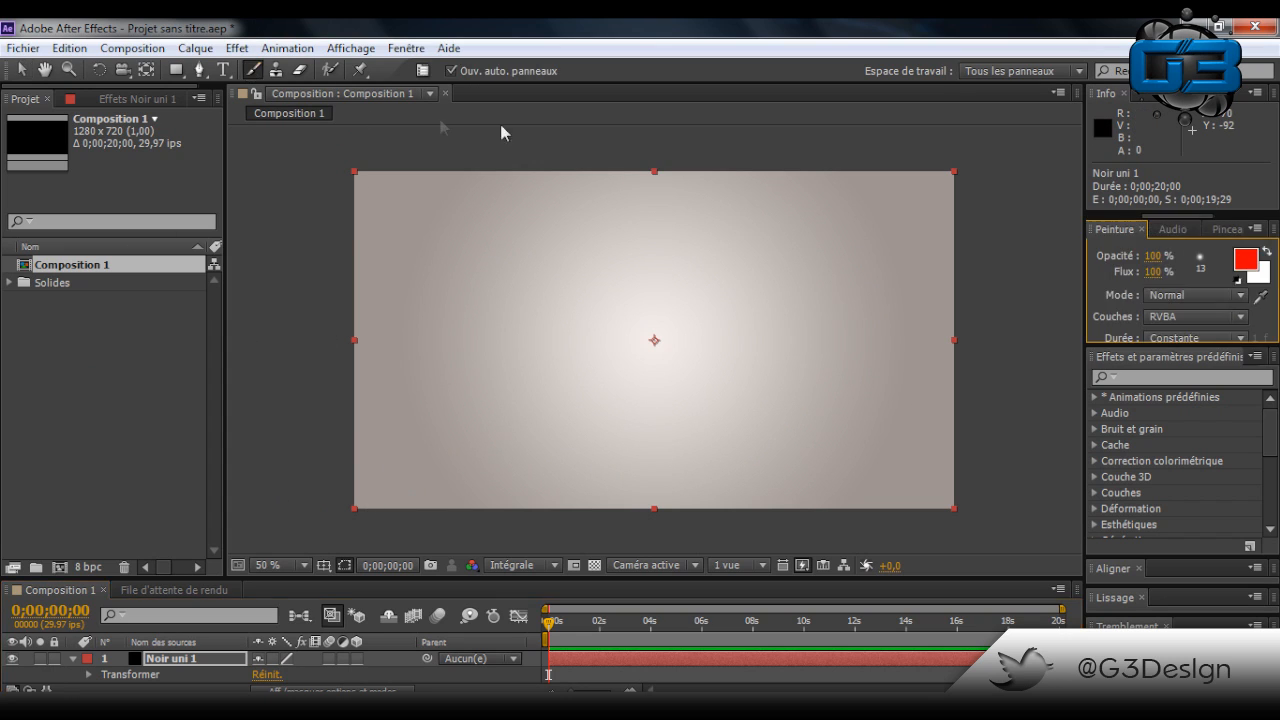
{"action": "left_click", "coordinate": [1243, 262]}
{"action": "left_click", "coordinate": [727, 541]}
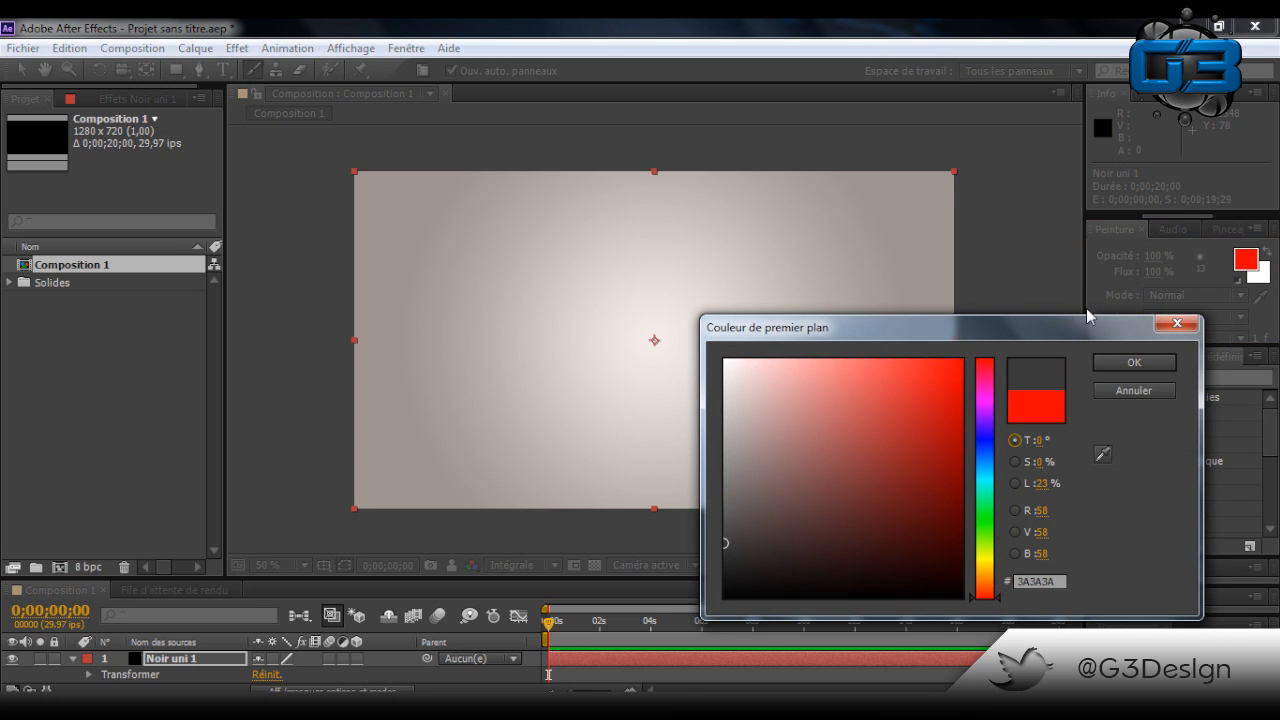
{"action": "left_click", "coordinate": [1146, 364]}
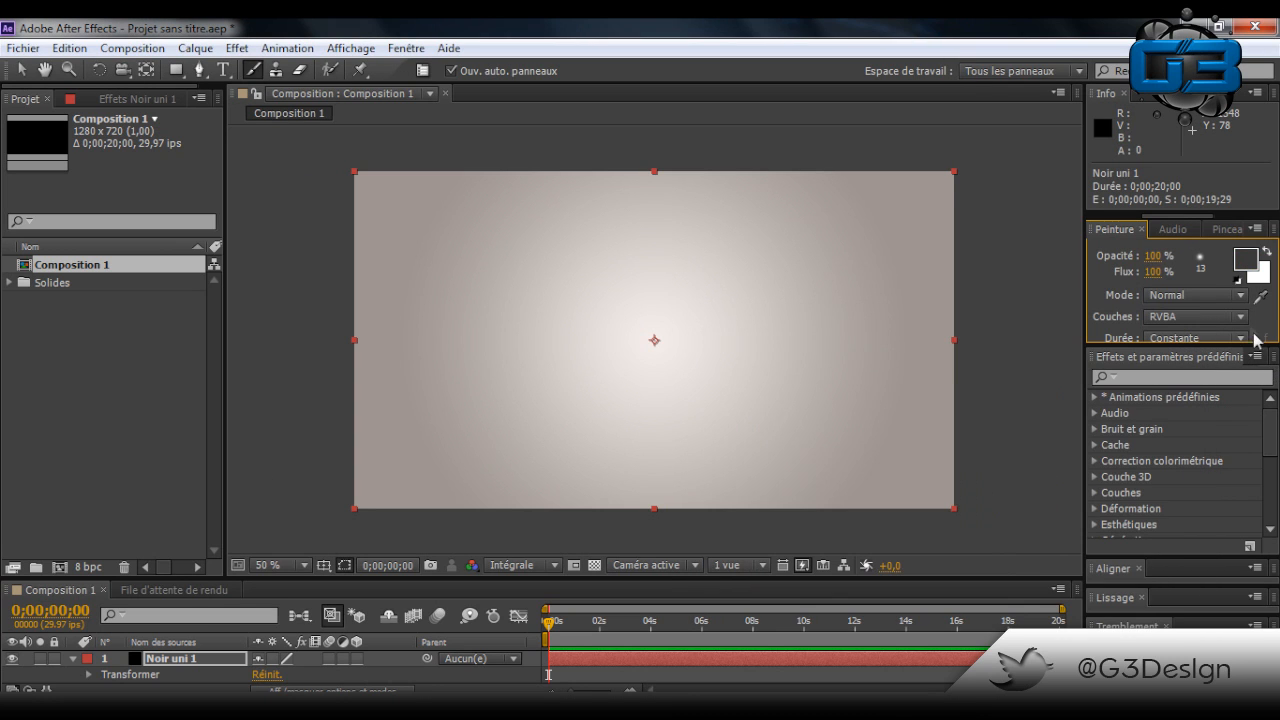
{"action": "left_click", "coordinate": [1203, 264]}
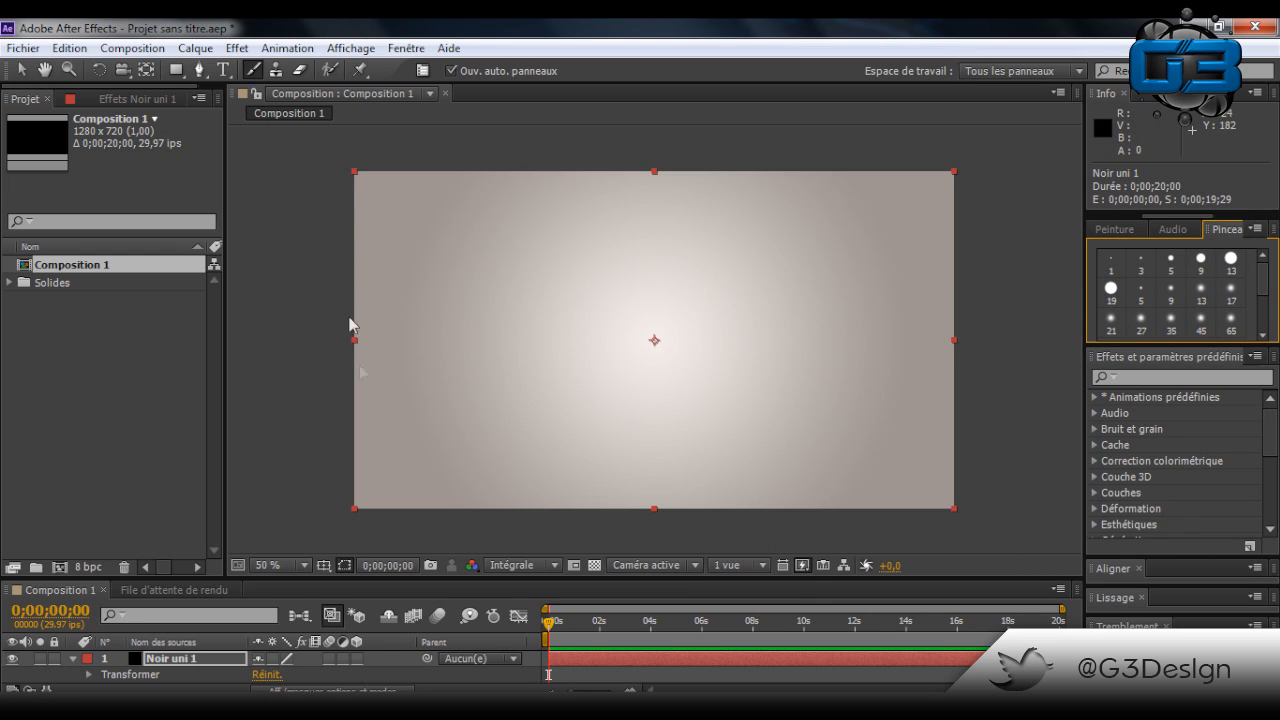
{"action": "left_click", "coordinate": [1010, 162]}
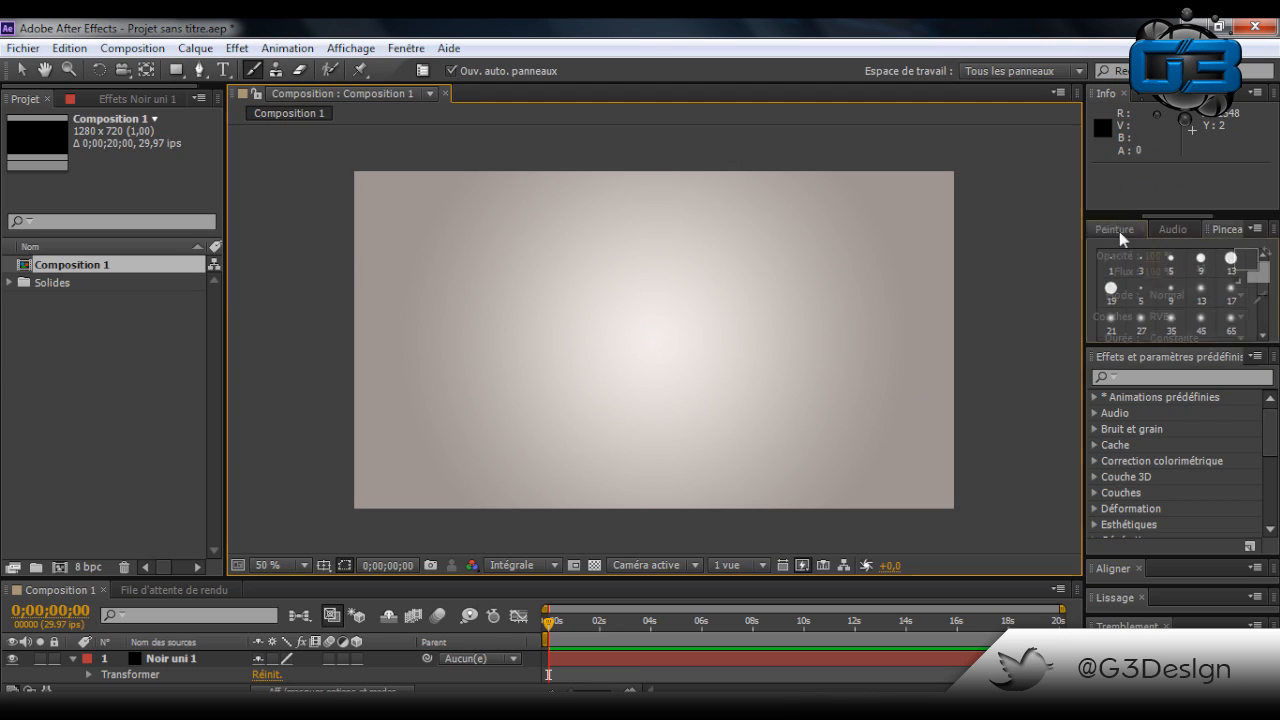
{"action": "left_click", "coordinate": [1117, 229]}
{"action": "left_click_drag", "start_coordinate": [1196, 217], "coordinate": [1104, 217]}
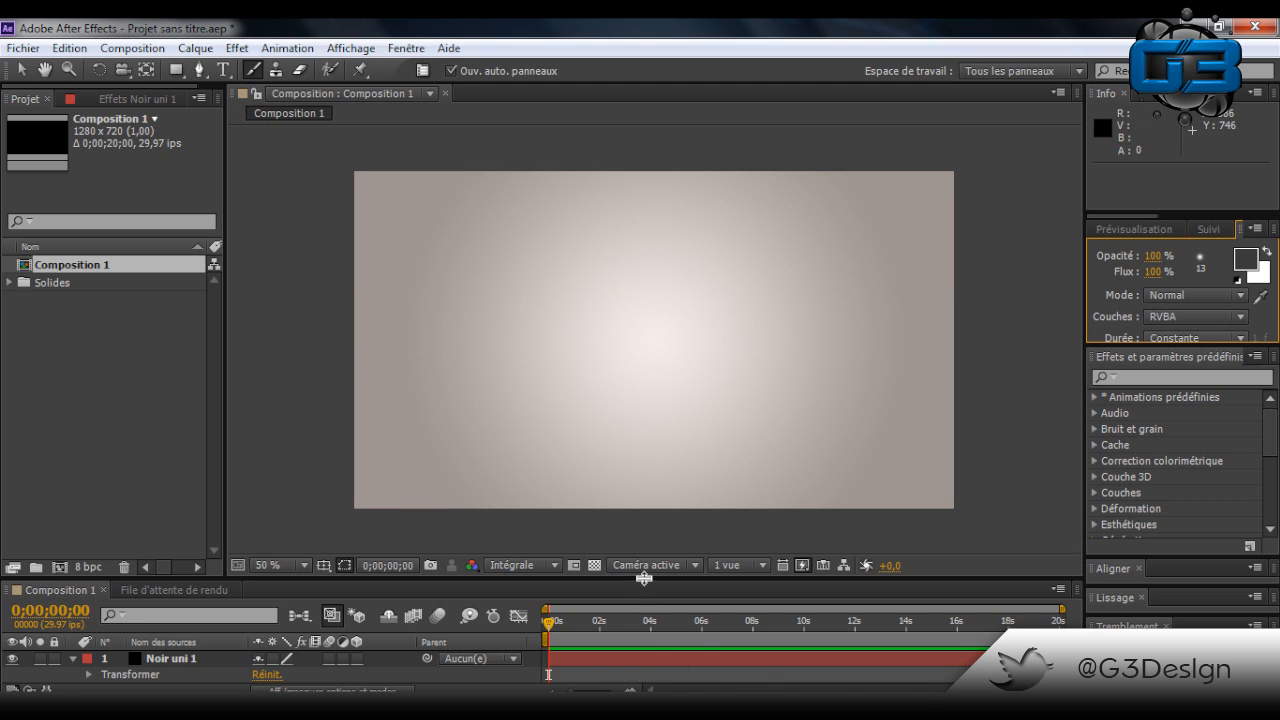
Enlarge the timeline, collapse the black solid's properties and add an adjustment layer (Calque d'effets) above it
{"action": "left_click_drag", "start_coordinate": [644, 578], "coordinate": [644, 378]}
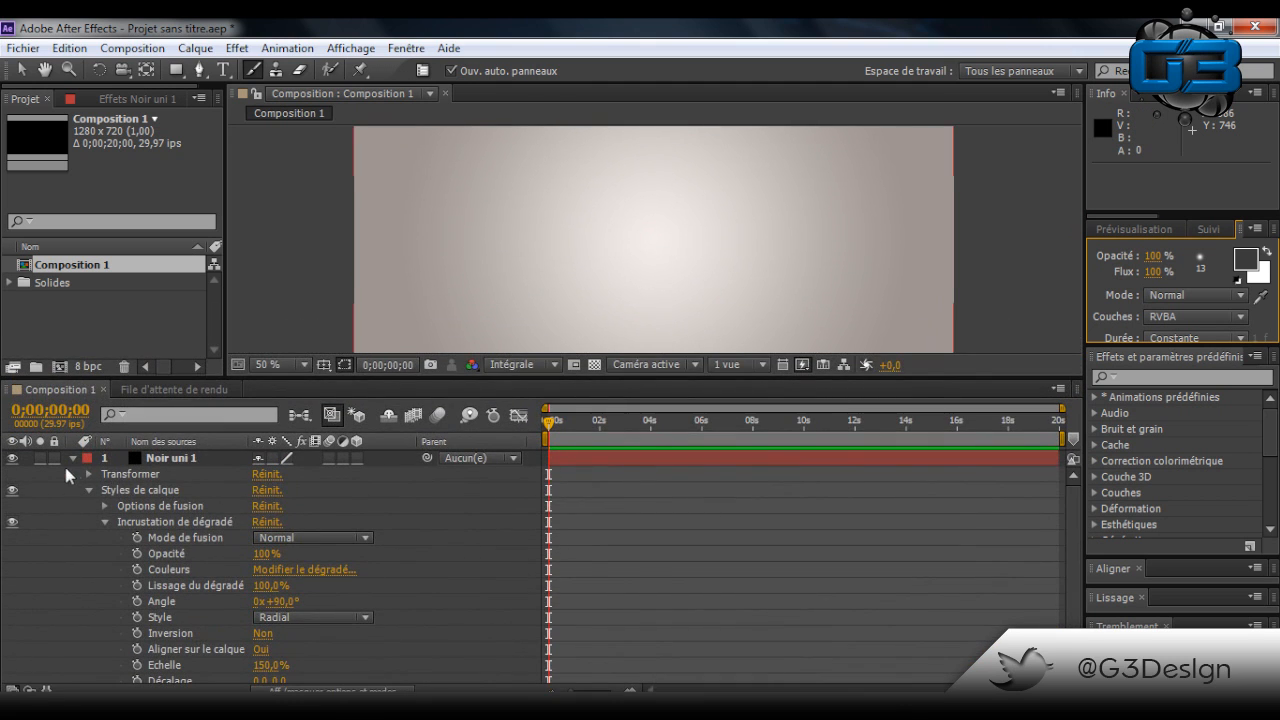
{"action": "left_click", "coordinate": [72, 458]}
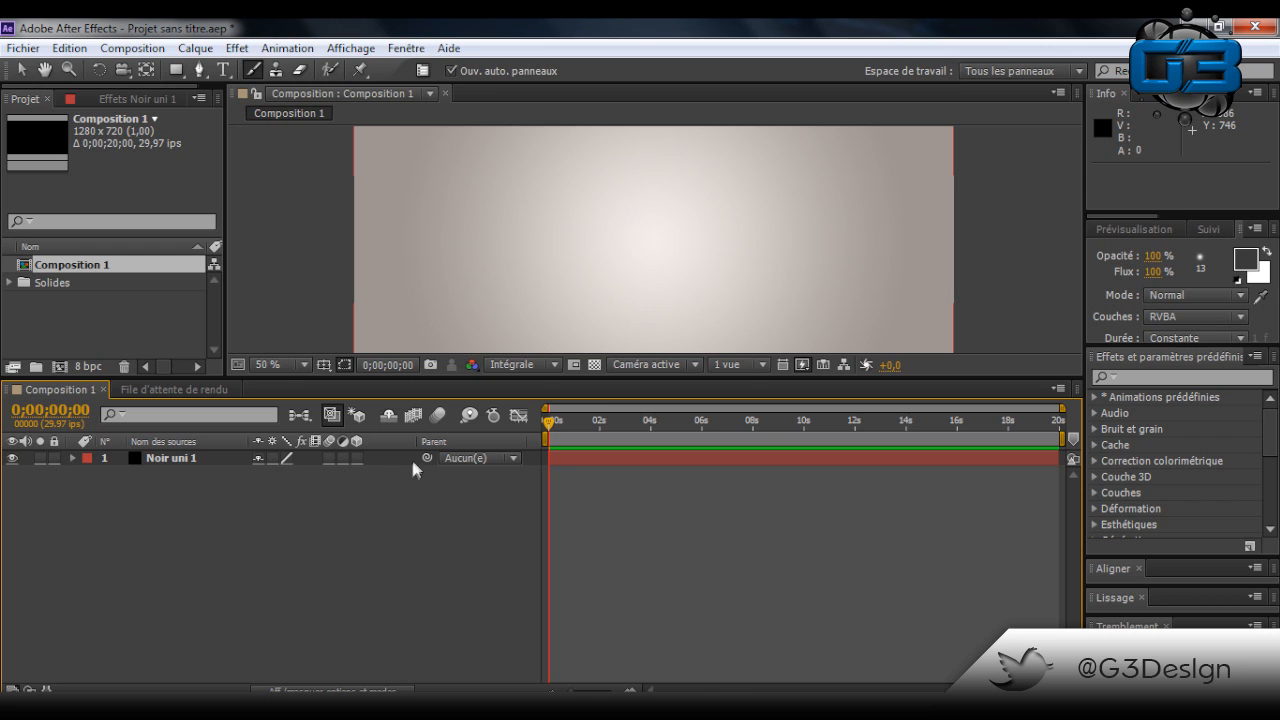
{"action": "right_click", "coordinate": [370, 580]}
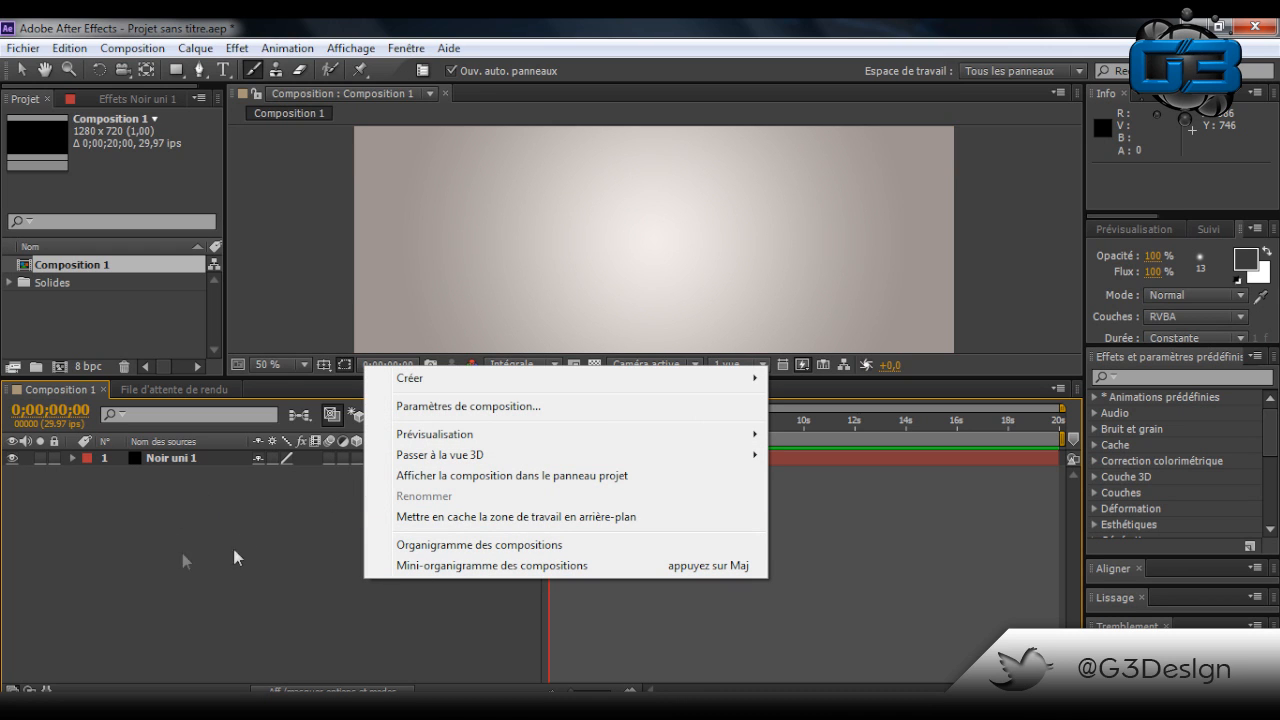
{"action": "mouse_move", "coordinate": [440, 378]}
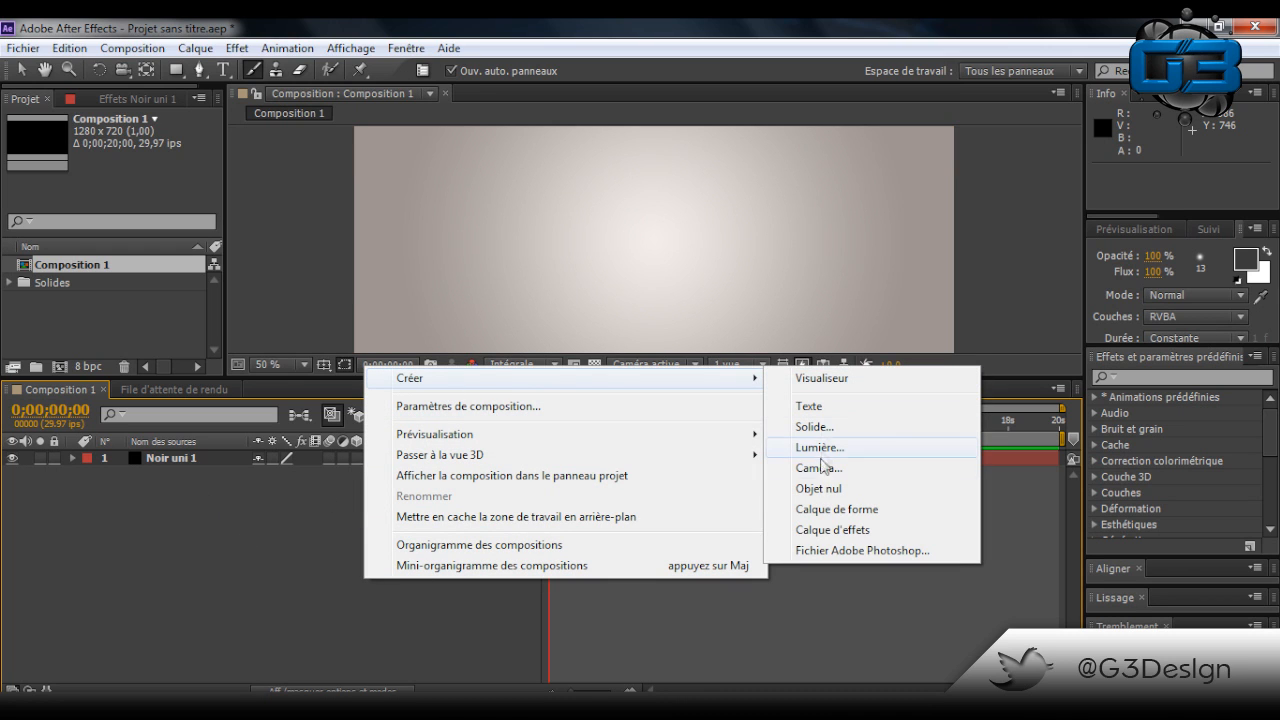
{"action": "left_click", "coordinate": [818, 530]}
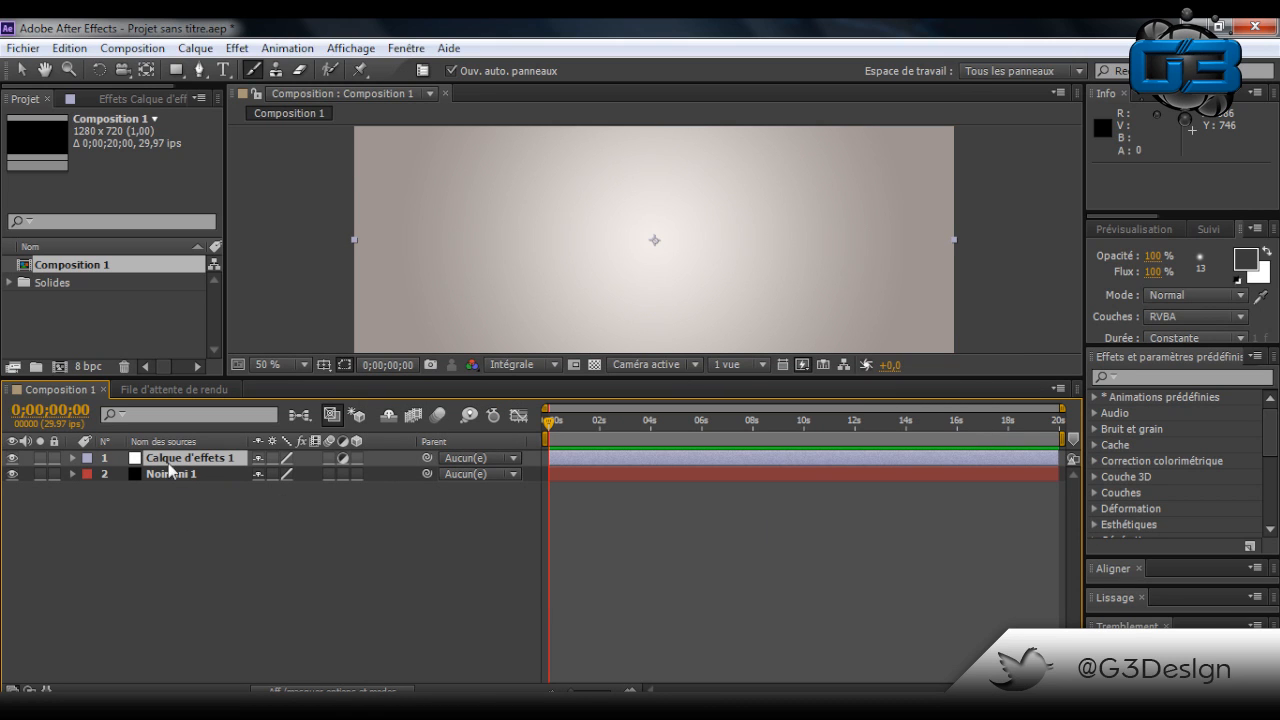
{"action": "mouse_move", "coordinate": [230, 462]}
{"action": "left_mouse_down"}
{"action": "mouse_move", "coordinate": [223, 540]}
{"action": "mouse_move", "coordinate": [230, 462]}
{"action": "left_mouse_up"}
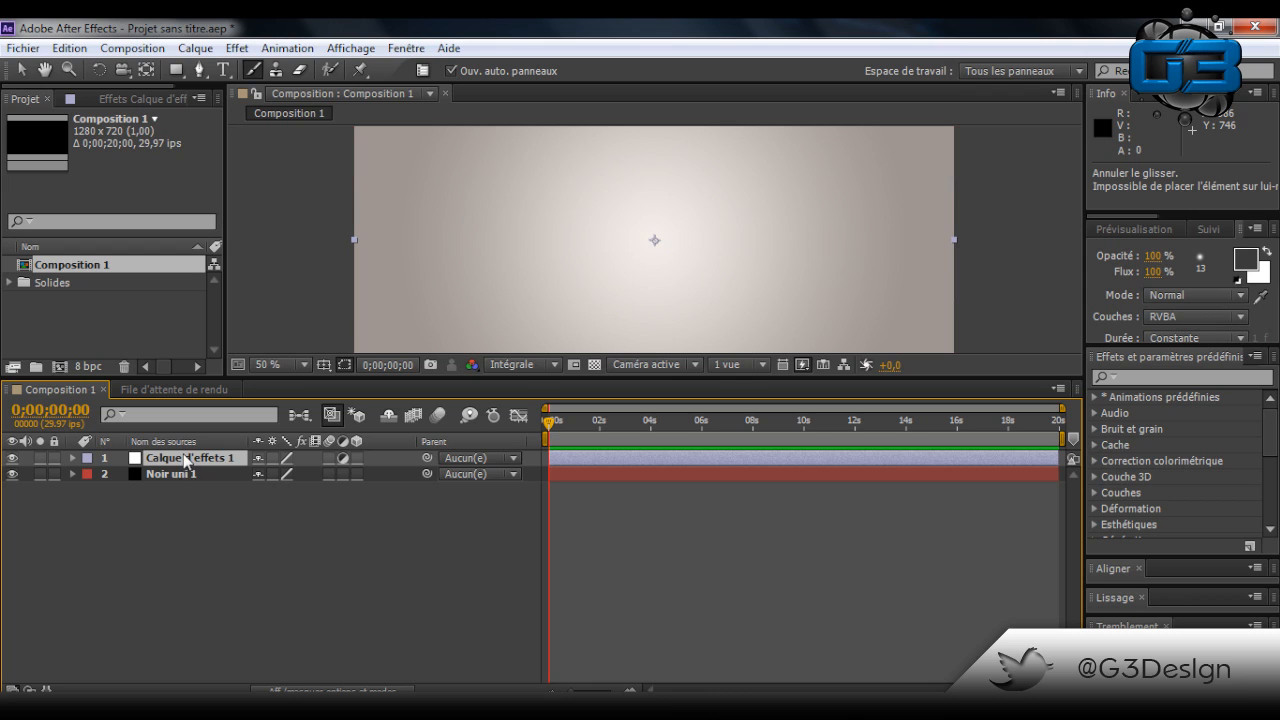
Try the CC Pixel Polly simulation effect on the adjustment layer, scrub the animation and undo the effect
{"action": "left_click", "coordinate": [237, 50]}
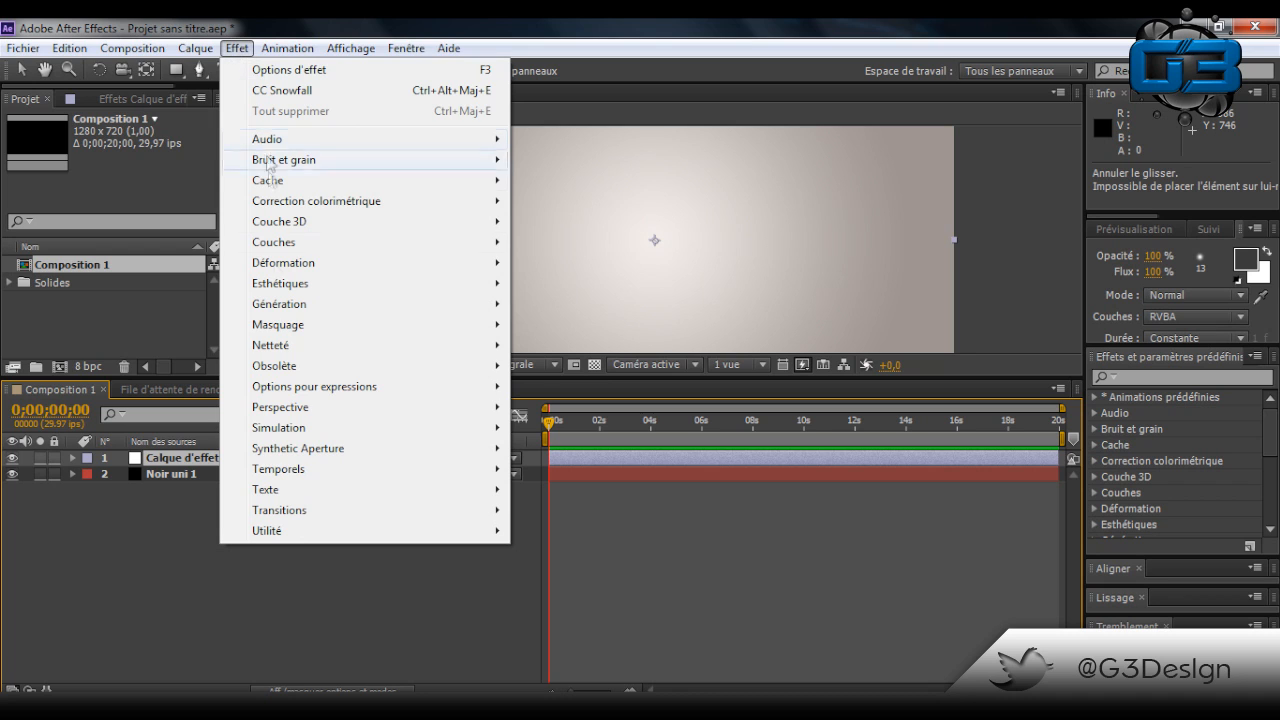
{"action": "mouse_move", "coordinate": [296, 427]}
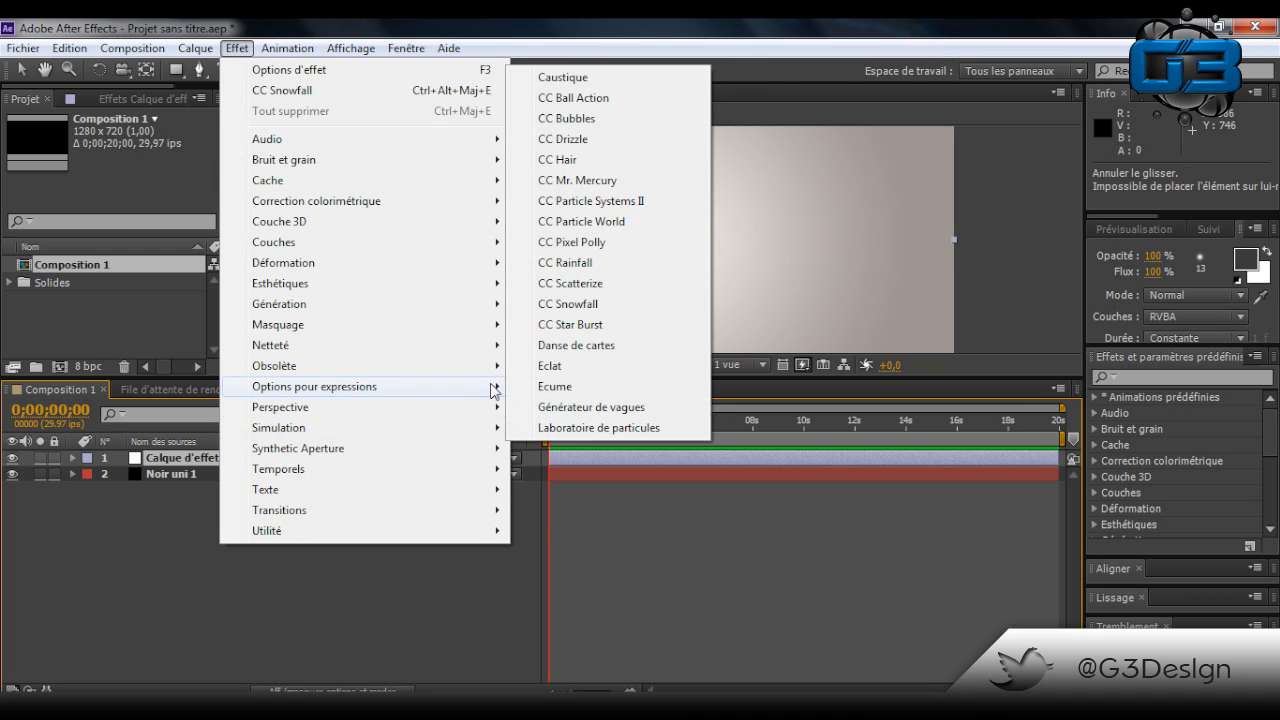
{"action": "mouse_move", "coordinate": [390, 416]}
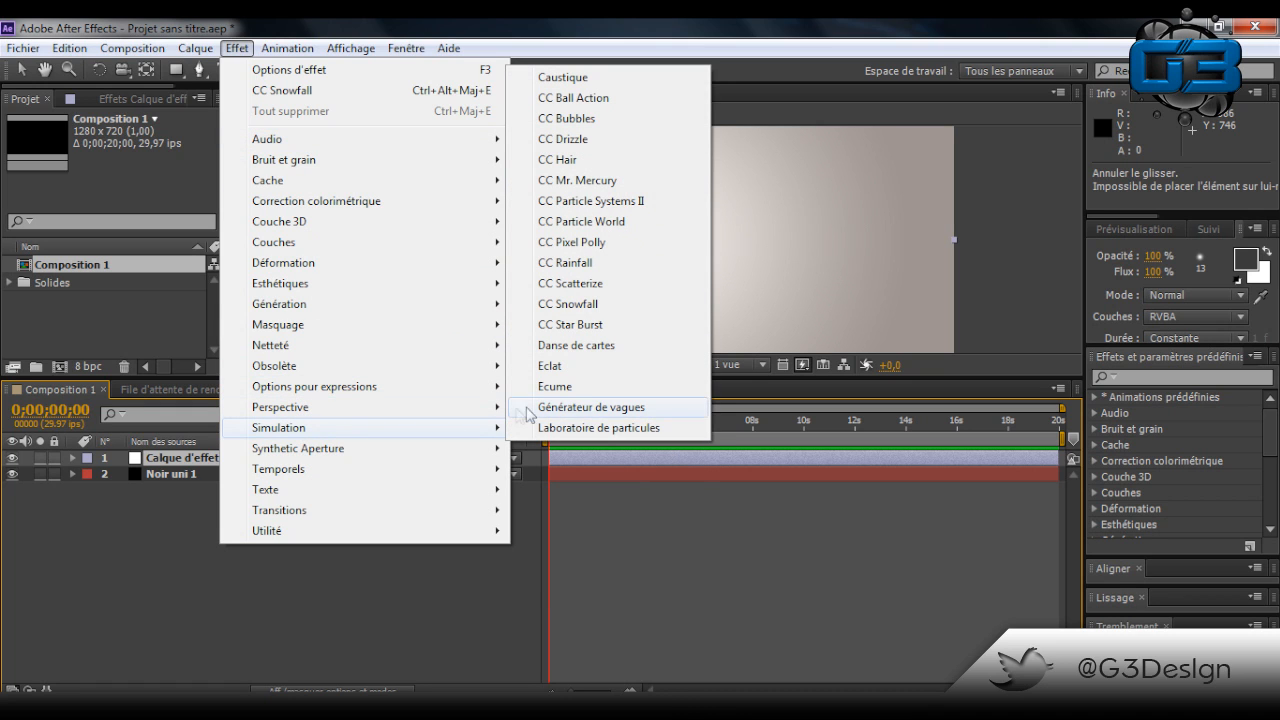
{"action": "left_click", "coordinate": [598, 243]}
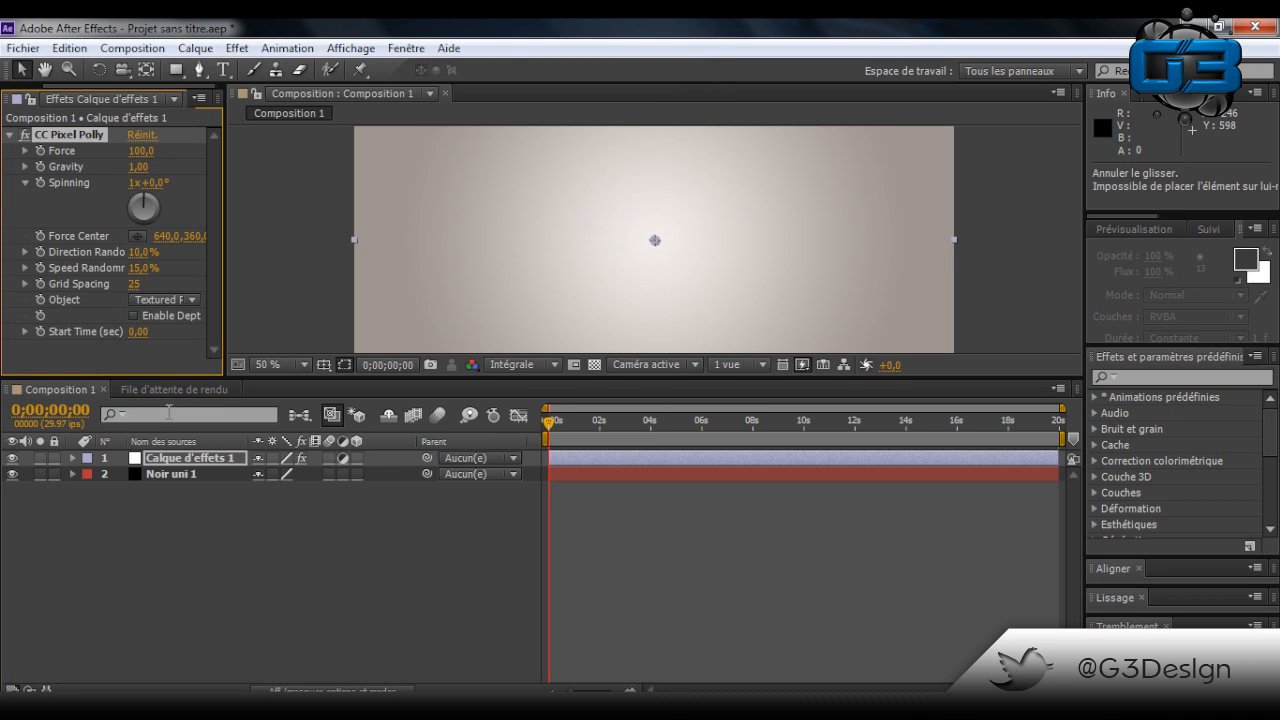
{"action": "left_click_drag", "start_coordinate": [550, 430], "coordinate": [598, 428]}
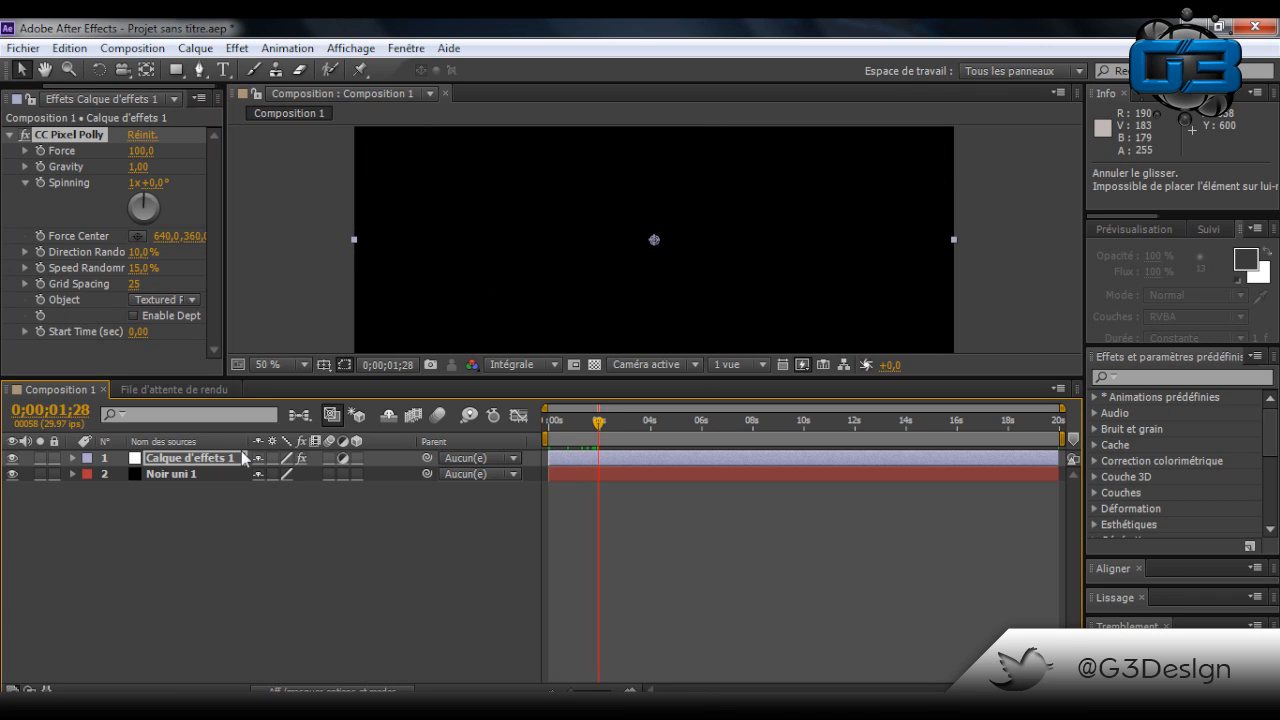
{"action": "key", "text": "ctrl+z"}
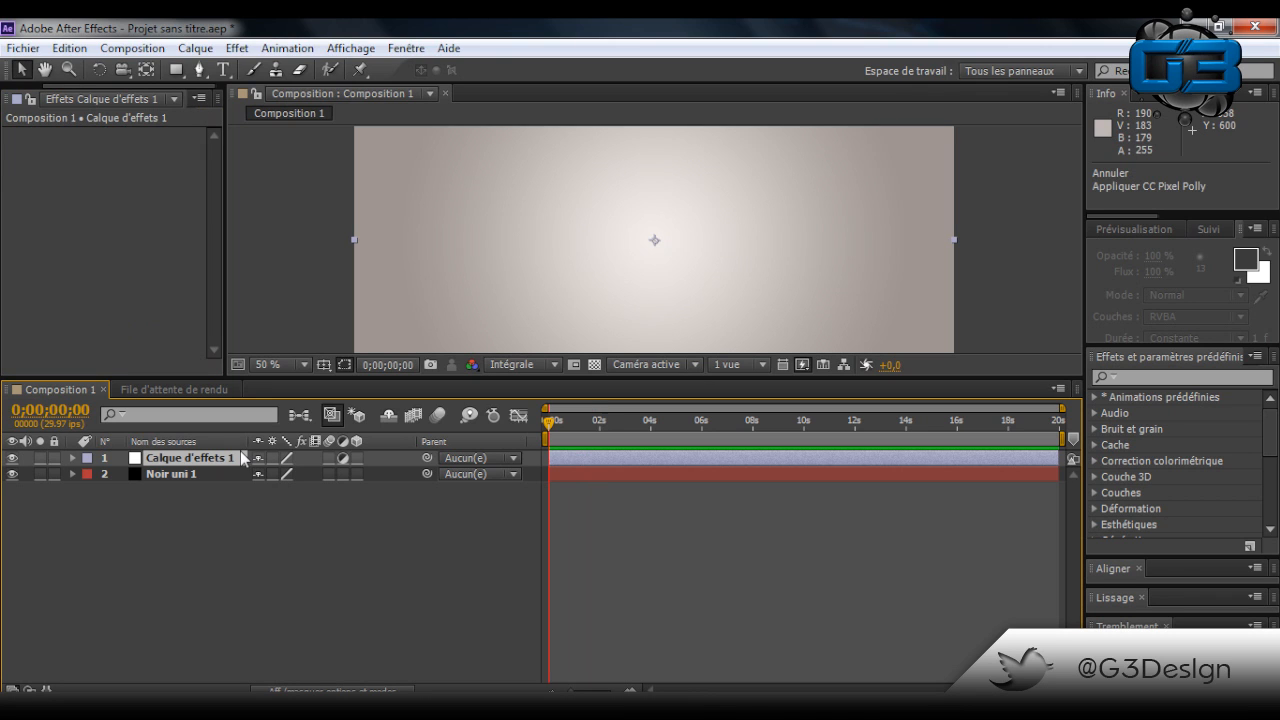
Apply the CC Star Burst simulation effect to the adjustment layer, enlarge the composition view and scrub through the animation
{"action": "right_click", "coordinate": [374, 455]}
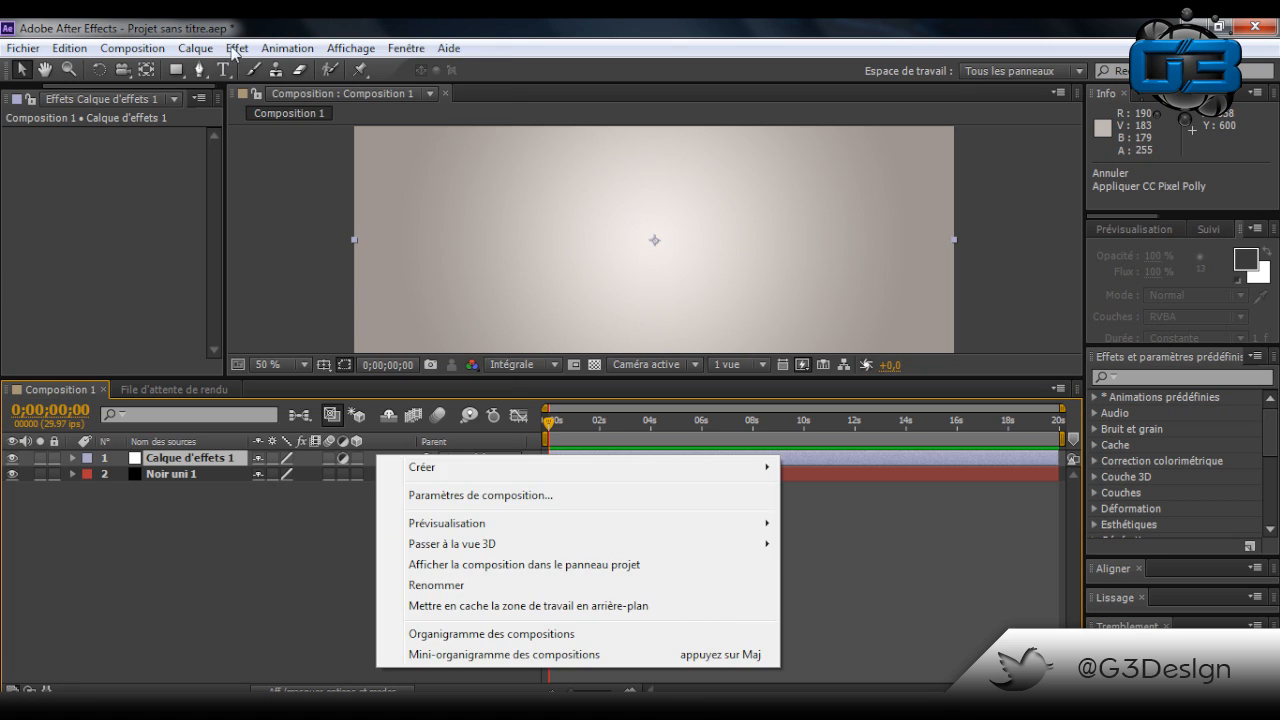
{"action": "left_click", "coordinate": [236, 48]}
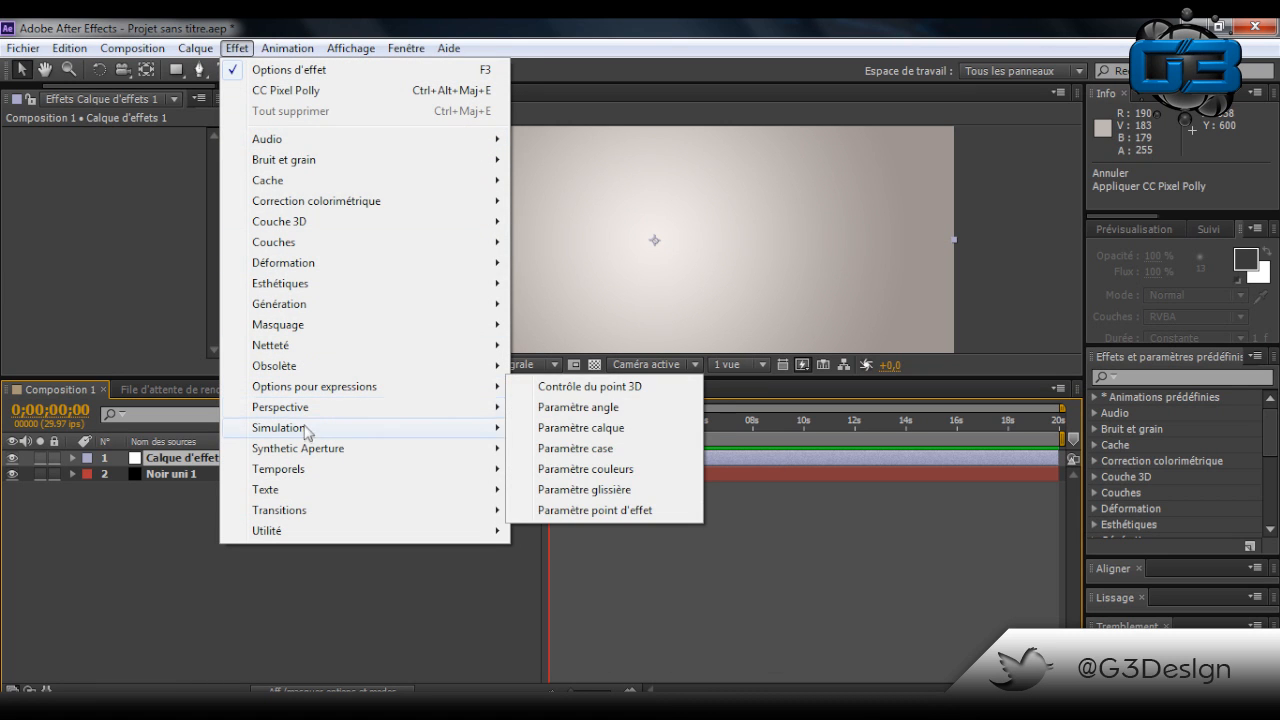
{"action": "mouse_move", "coordinate": [306, 432]}
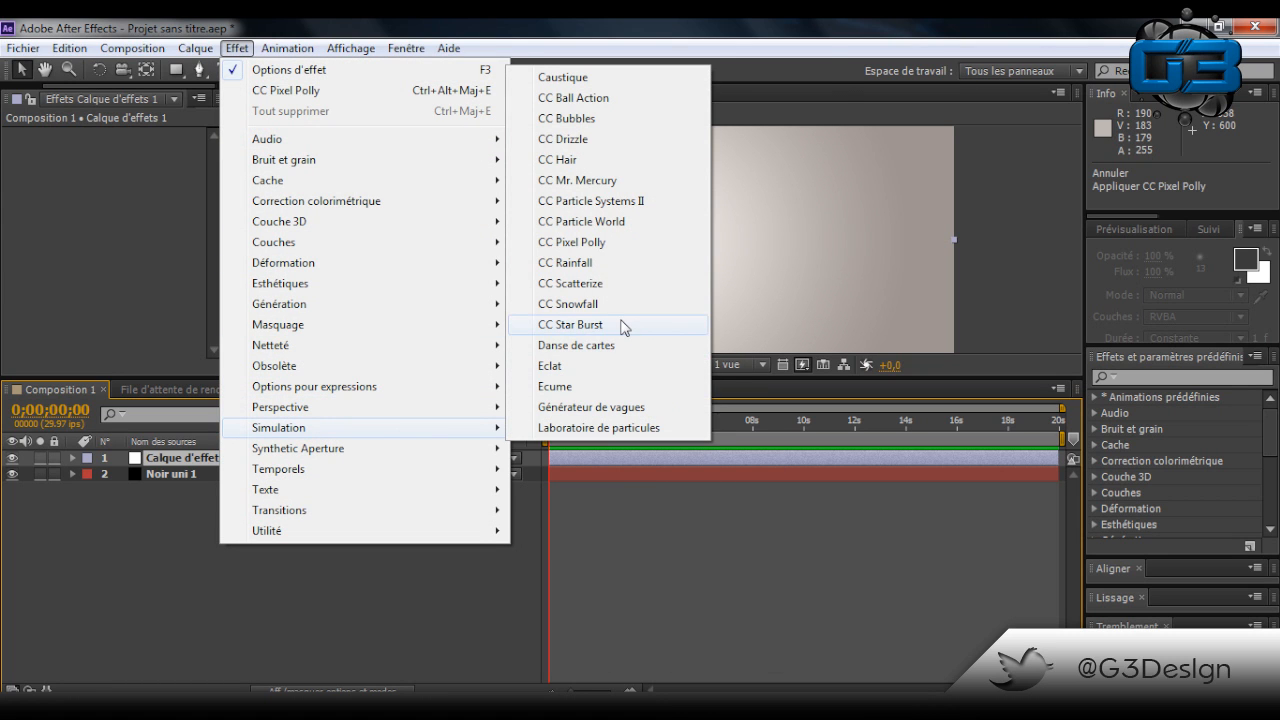
{"action": "left_click", "coordinate": [570, 324]}
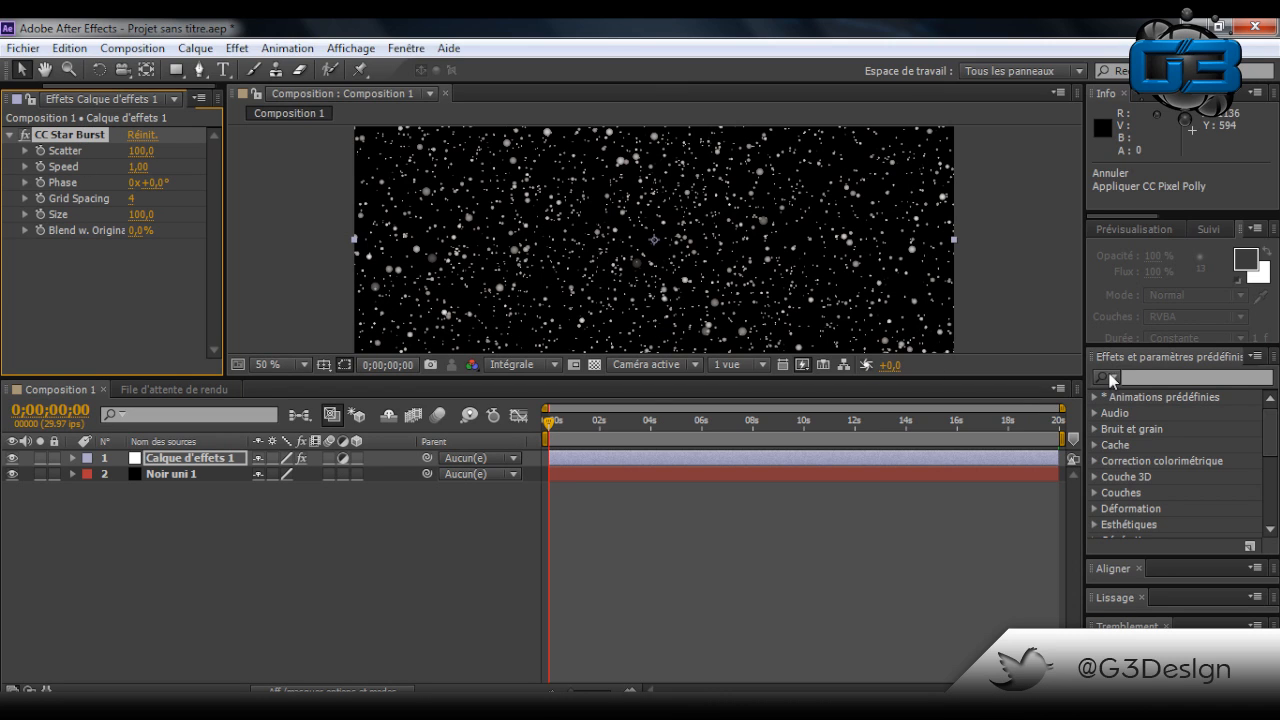
{"action": "left_click", "coordinate": [1145, 377]}
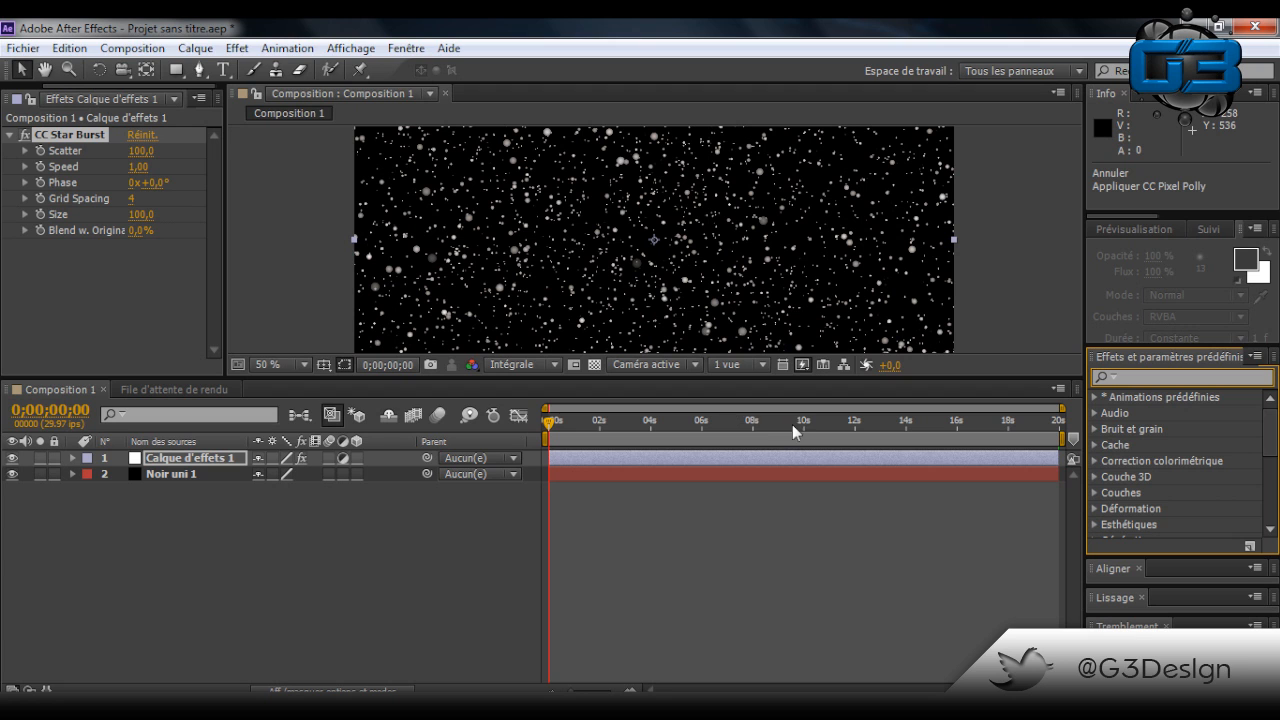
{"action": "left_click_drag", "start_coordinate": [806, 380], "coordinate": [380, 535]}
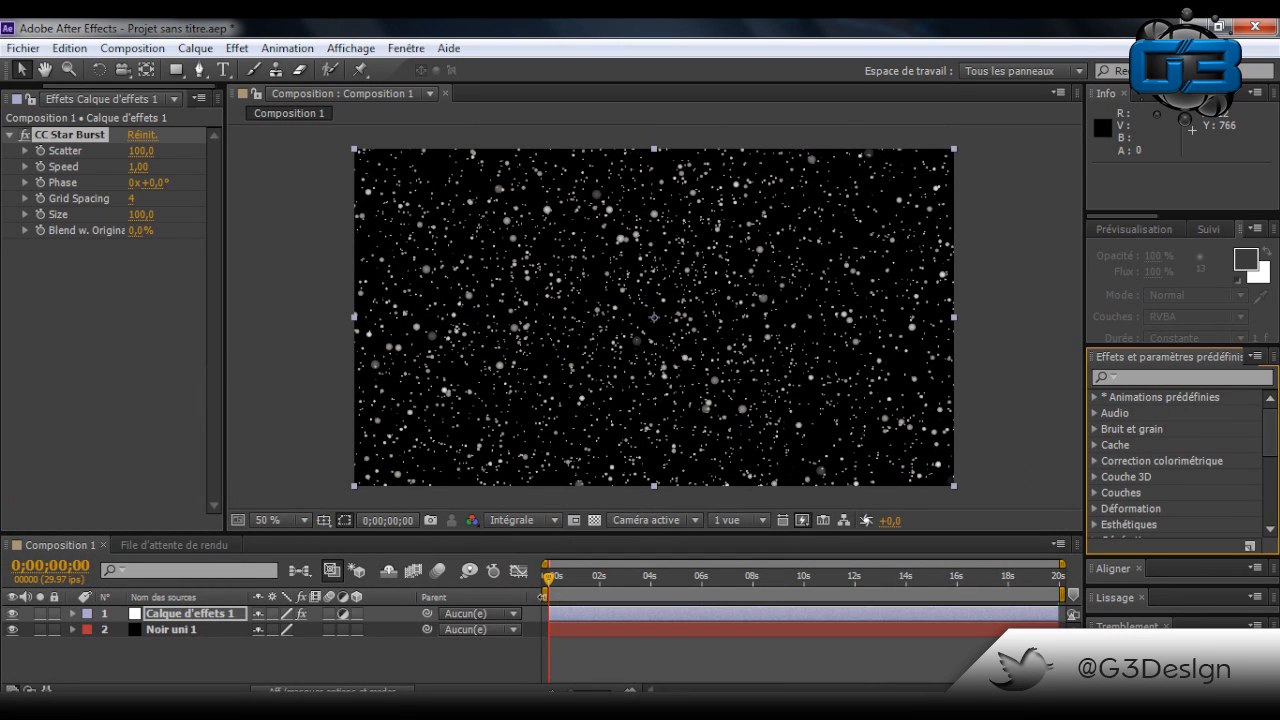
{"action": "left_click_drag", "start_coordinate": [552, 582], "coordinate": [521, 578]}
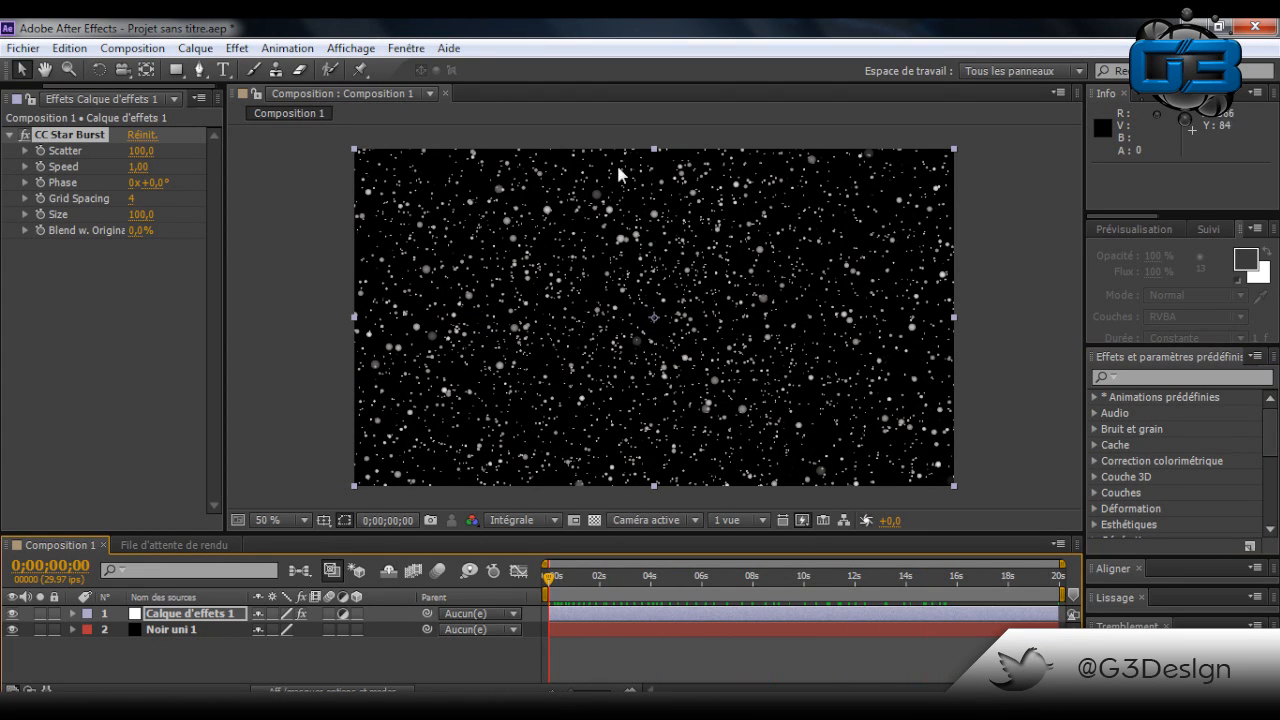
Try a Scatter value of 0 on CC Star Burst and restore it to 100
{"action": "left_click", "coordinate": [26, 151]}
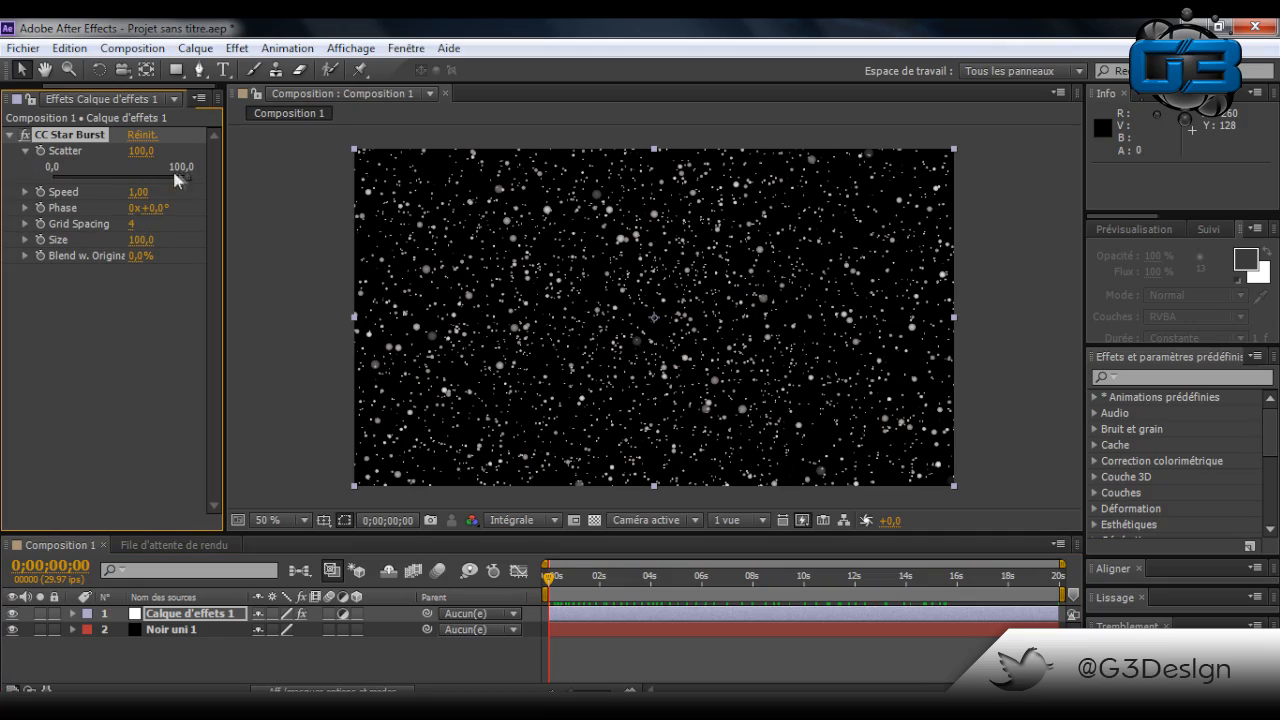
{"action": "left_click_drag", "start_coordinate": [180, 177], "coordinate": [45, 196]}
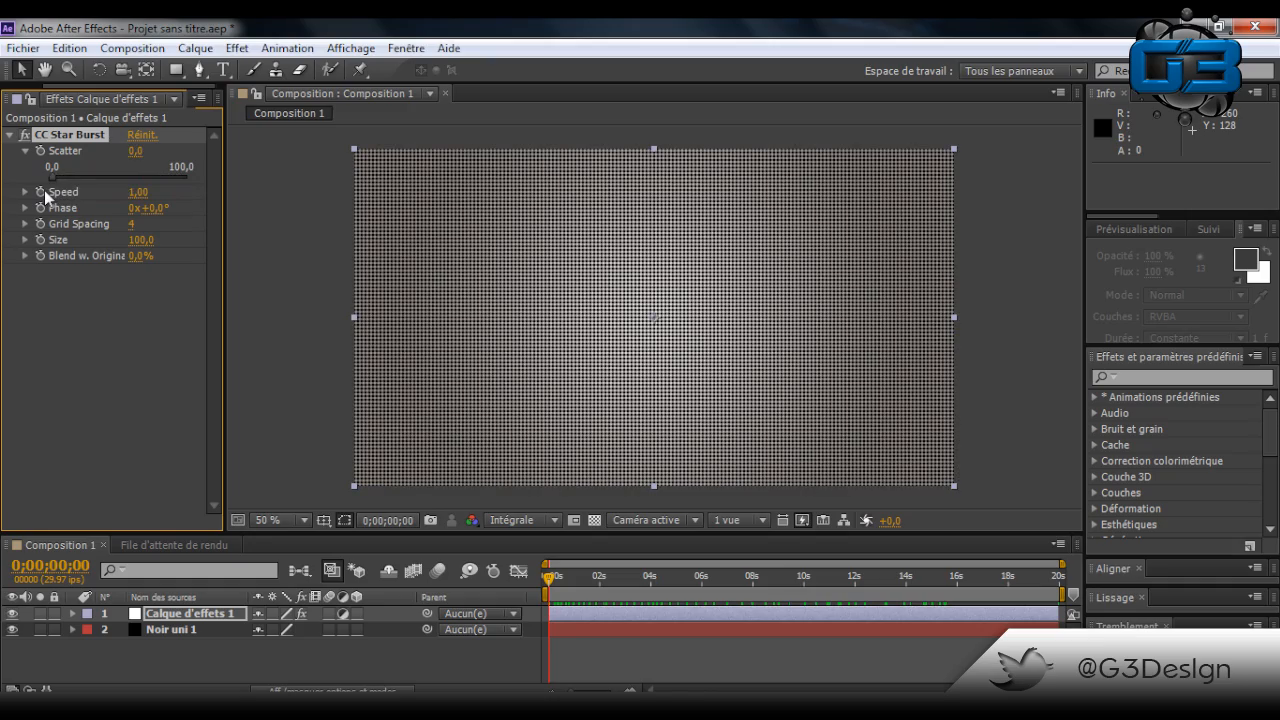
{"action": "mouse_move", "coordinate": [548, 583]}
{"action": "left_mouse_down"}
{"action": "mouse_move", "coordinate": [686, 583]}
{"action": "mouse_move", "coordinate": [548, 583]}
{"action": "left_mouse_up"}
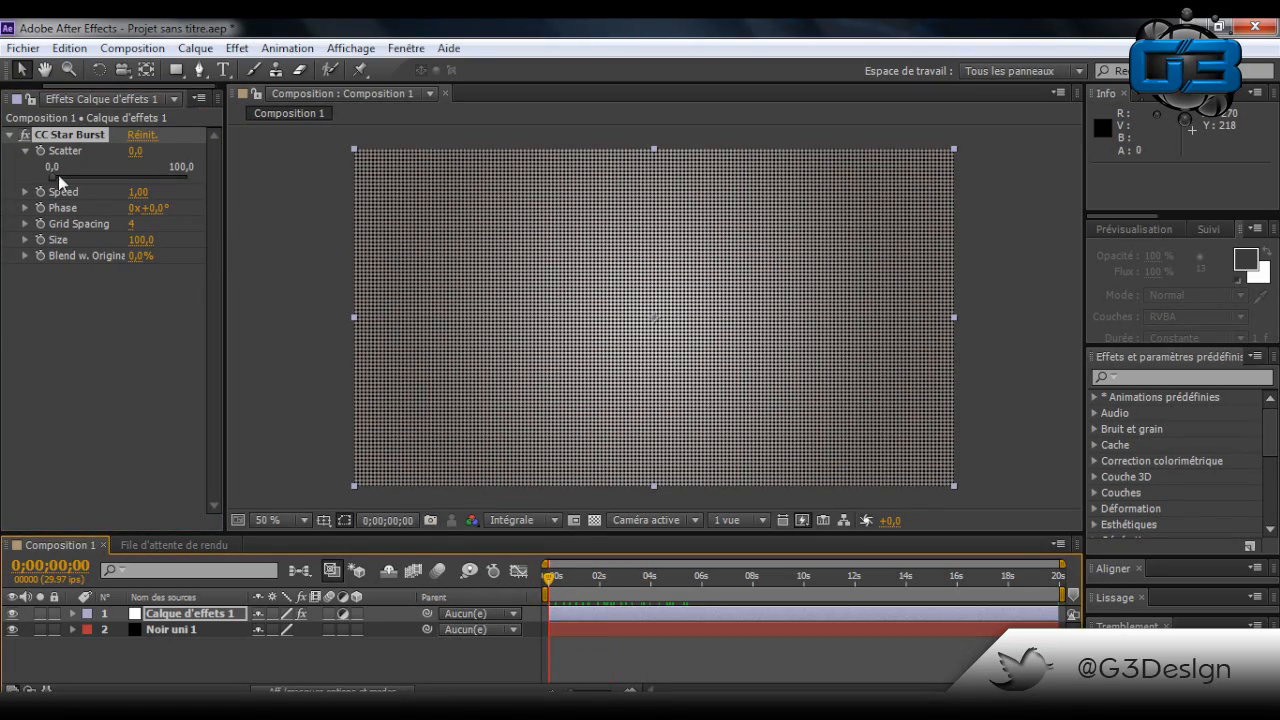
{"action": "left_click_drag", "start_coordinate": [58, 177], "coordinate": [195, 181]}
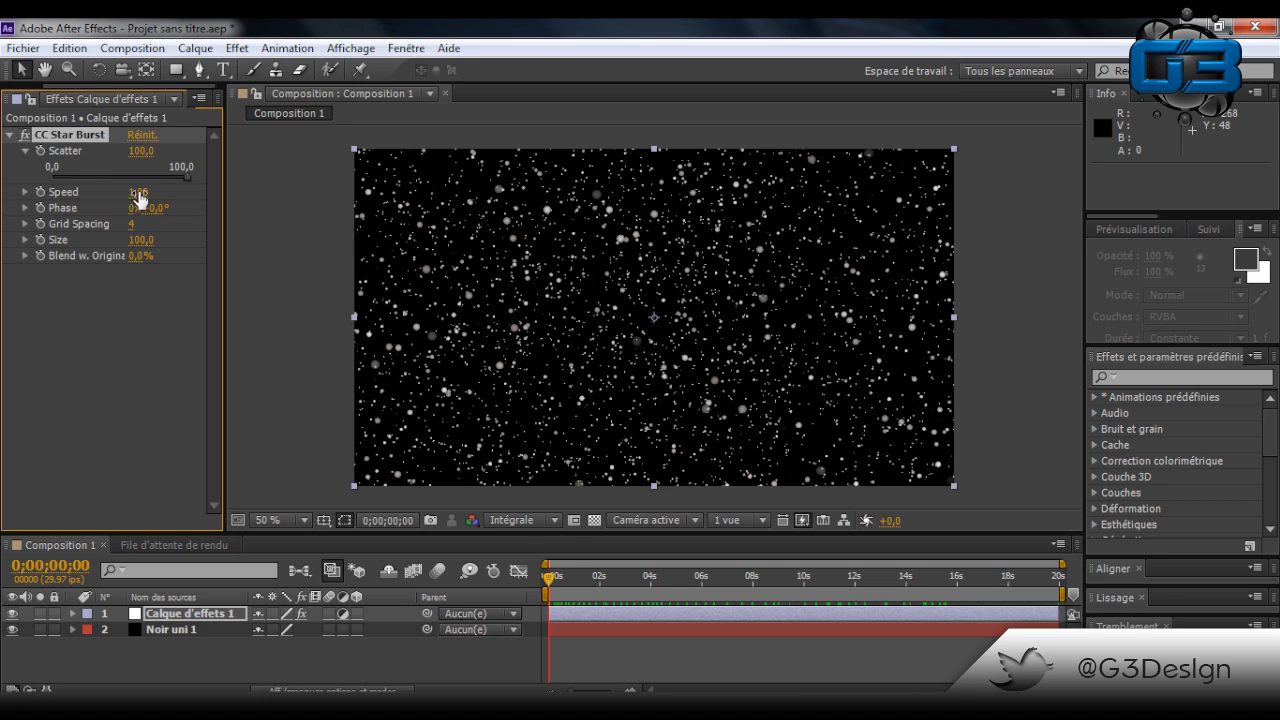
Set the Grid Spacing of CC Star Burst to 21 and play the animation from the start
{"action": "left_click_drag", "start_coordinate": [551, 585], "coordinate": [639, 585]}
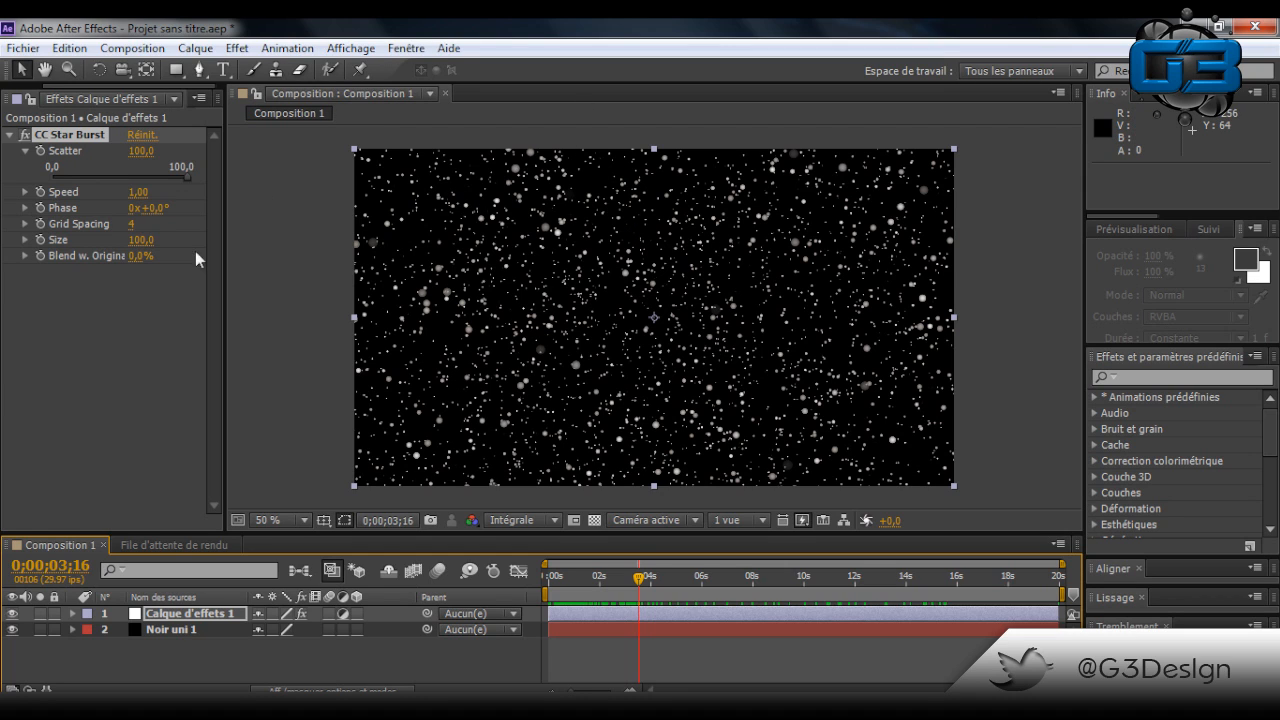
{"action": "mouse_move", "coordinate": [132, 223]}
{"action": "left_mouse_down"}
{"action": "mouse_move", "coordinate": [169, 219]}
{"action": "mouse_move", "coordinate": [154, 224]}
{"action": "left_mouse_up"}
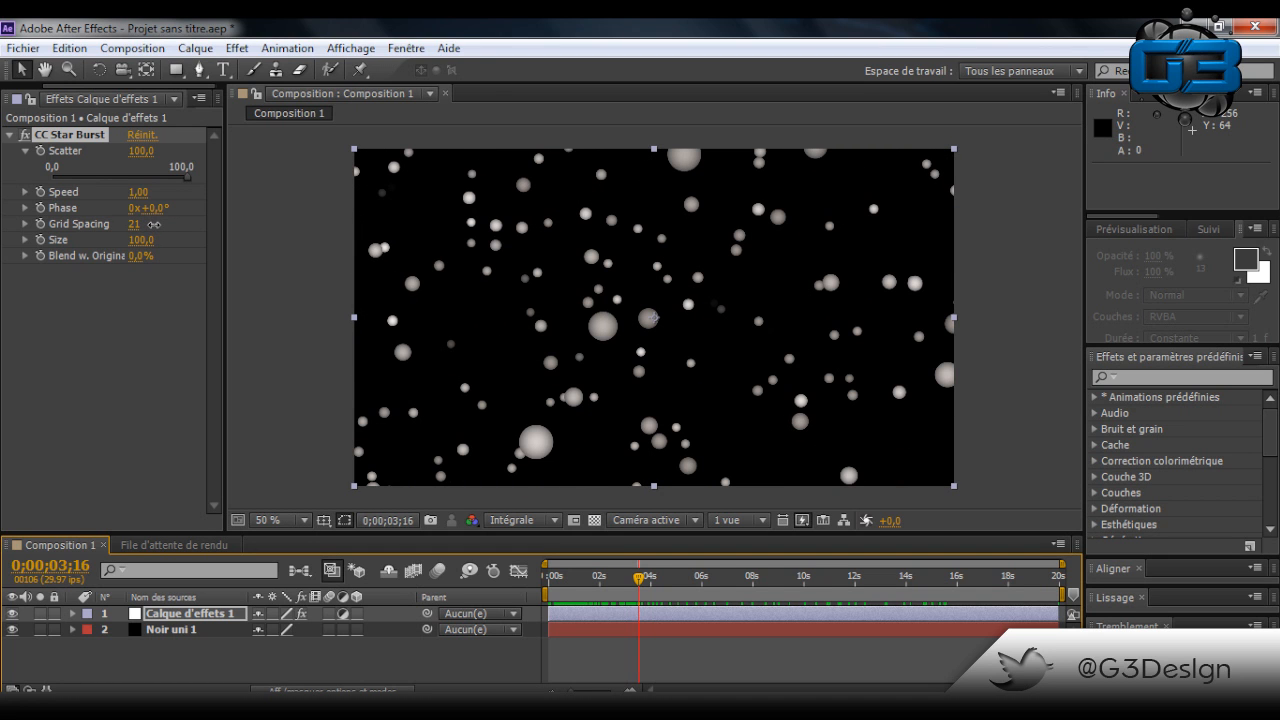
{"action": "left_click_drag", "start_coordinate": [640, 580], "coordinate": [538, 583]}
{"action": "key", "text": "space"}
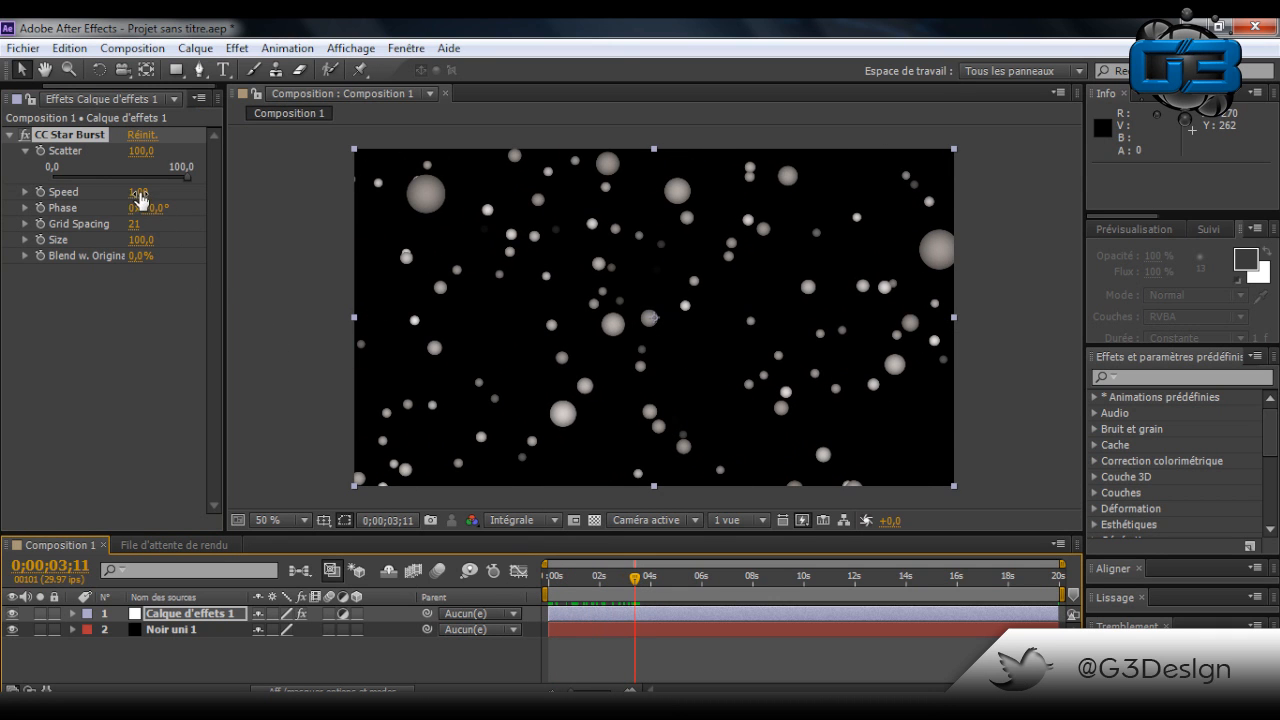
Set the Speed of CC Star Burst to 0.50
{"action": "mouse_move", "coordinate": [137, 192]}
{"action": "left_mouse_down"}
{"action": "mouse_move", "coordinate": [105, 205]}
{"action": "mouse_move", "coordinate": [118, 207]}
{"action": "left_mouse_up"}
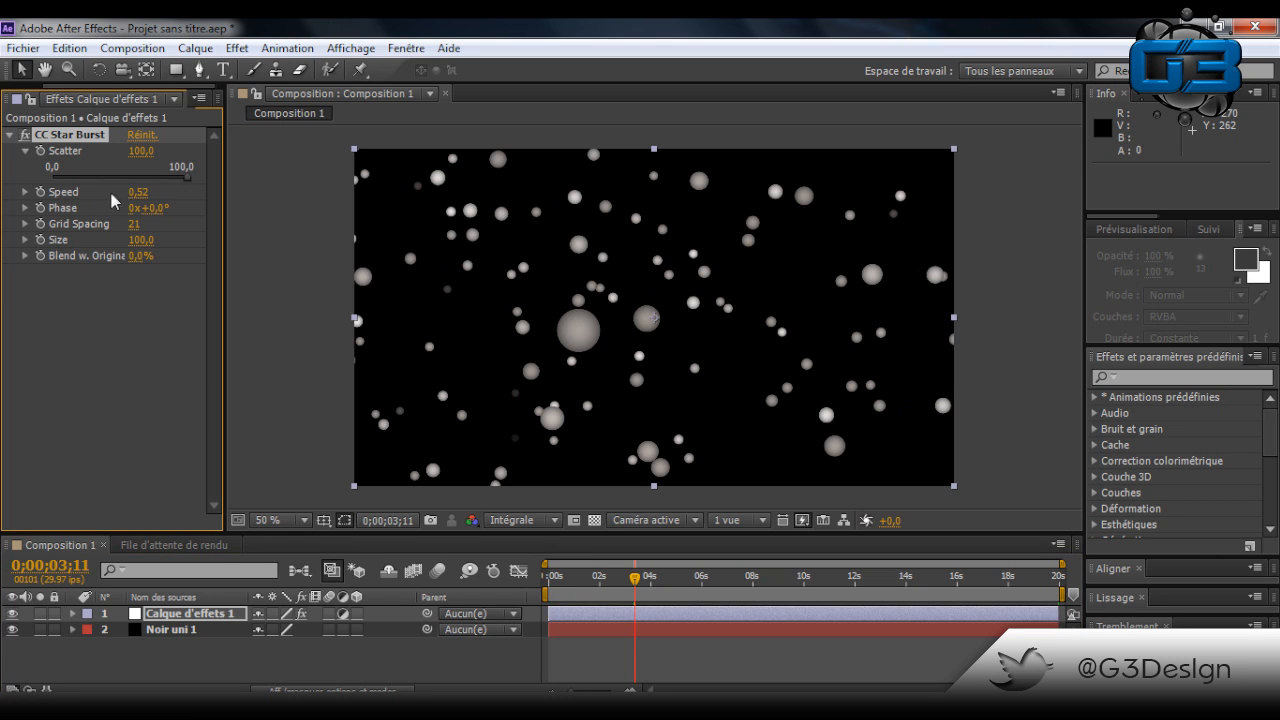
{"action": "left_click_drag", "start_coordinate": [141, 191], "coordinate": [115, 198]}
{"action": "left_click", "coordinate": [136, 194]}
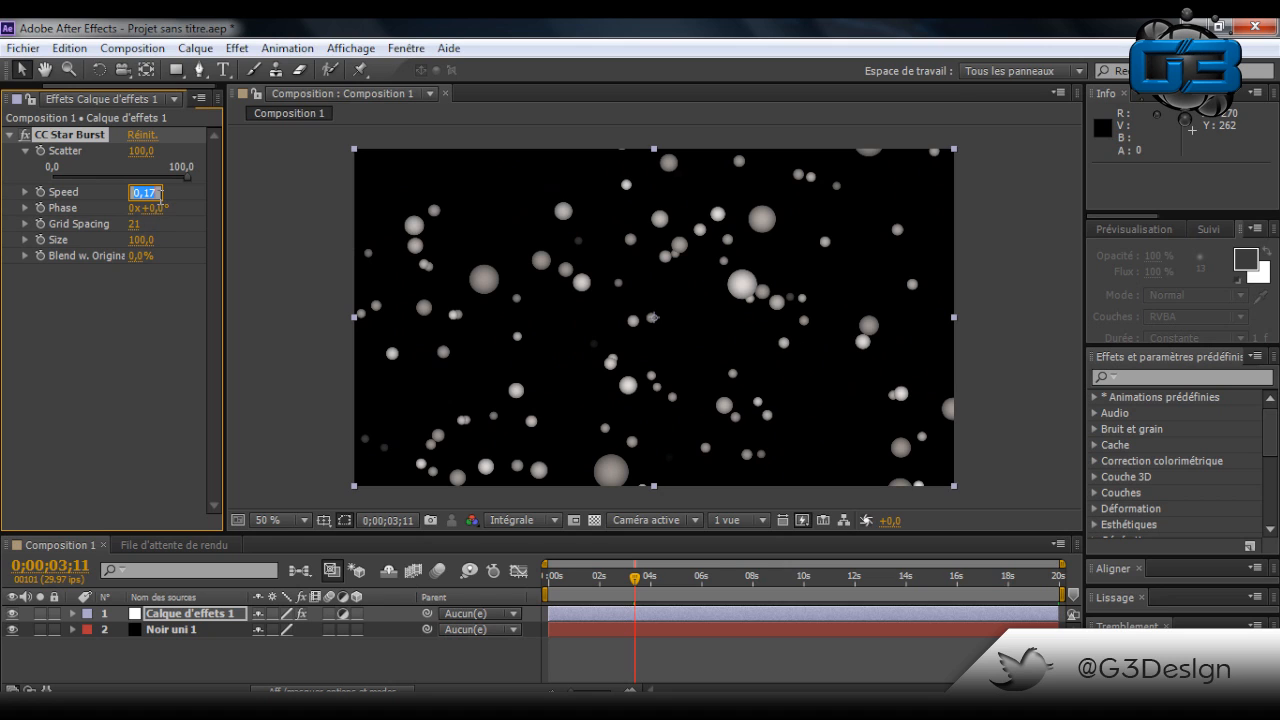
{"action": "key", "text": "Return"}
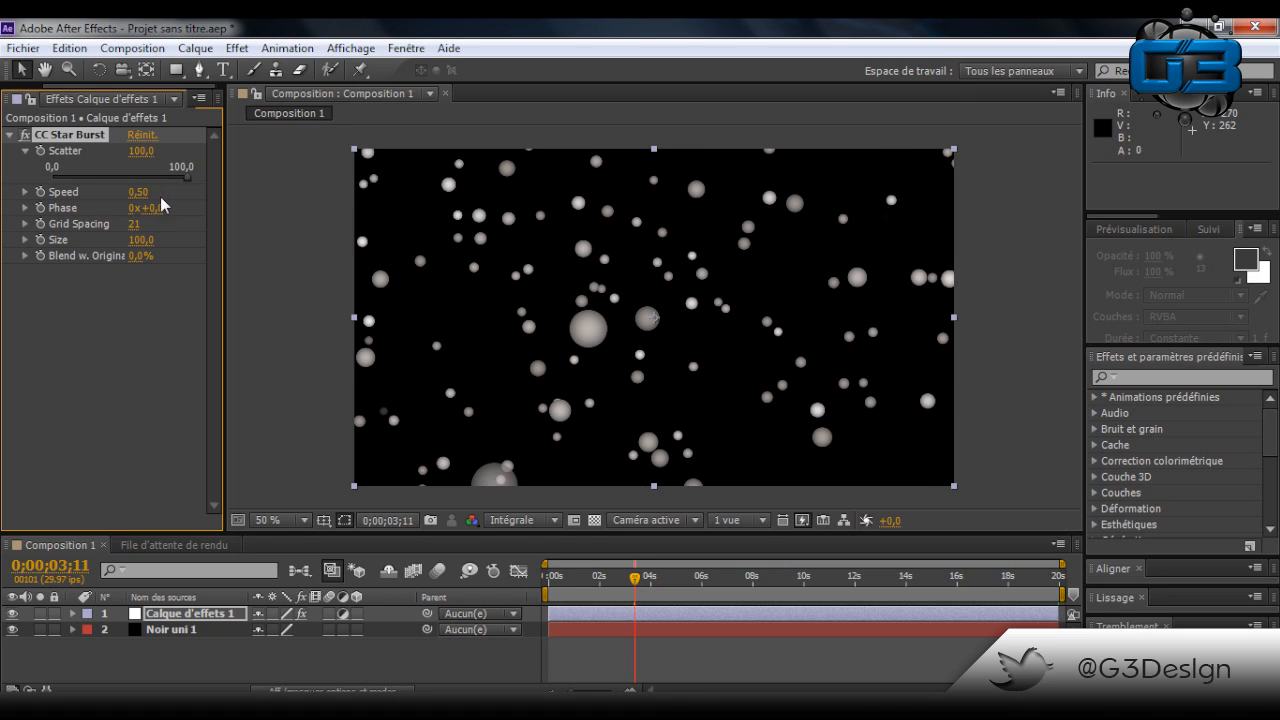
Set the Size of CC Star Burst to 82 and try adjusting its Blend w. Original amount
{"action": "mouse_move", "coordinate": [140, 240]}
{"action": "left_mouse_down"}
{"action": "mouse_move", "coordinate": [180, 246]}
{"action": "mouse_move", "coordinate": [133, 256]}
{"action": "left_mouse_up"}
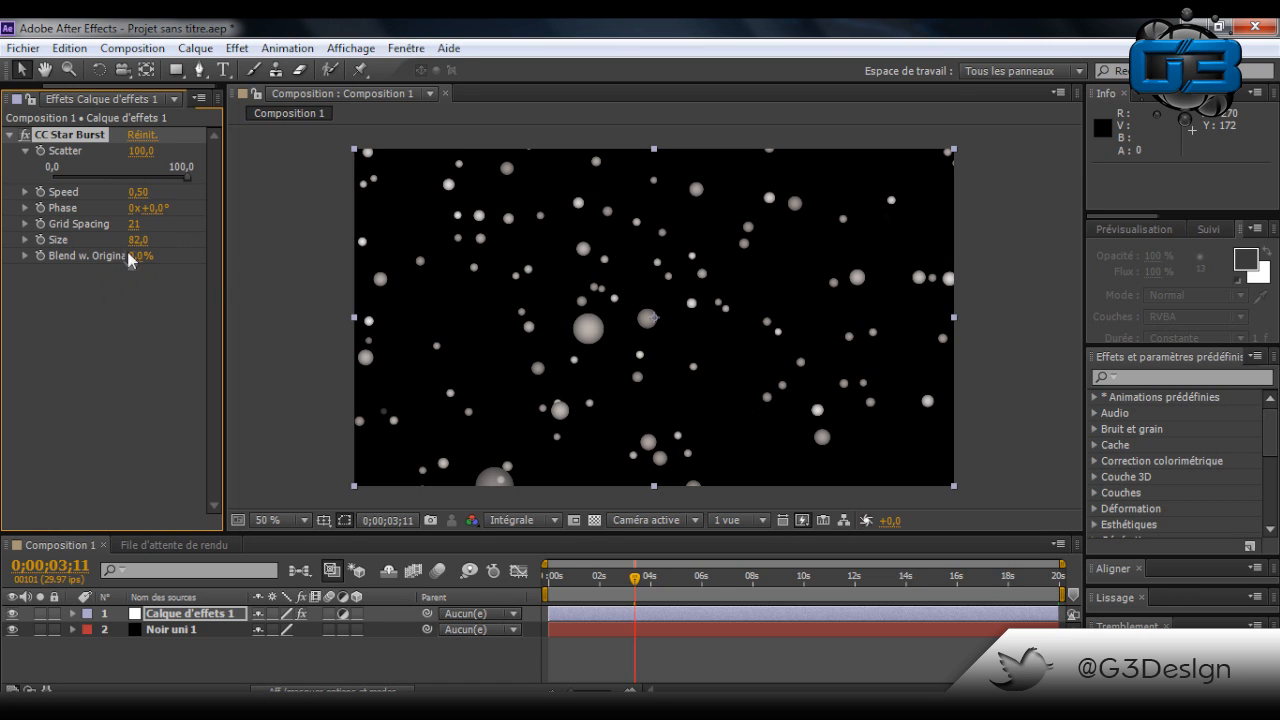
{"action": "left_click_drag", "start_coordinate": [141, 256], "coordinate": [99, 276]}
Try the Addition and Eclaircir blending modes on the adjustment layer, toggling its visibility to compare against the background
{"action": "right_click", "coordinate": [226, 621]}
{"action": "mouse_move", "coordinate": [340, 205]}
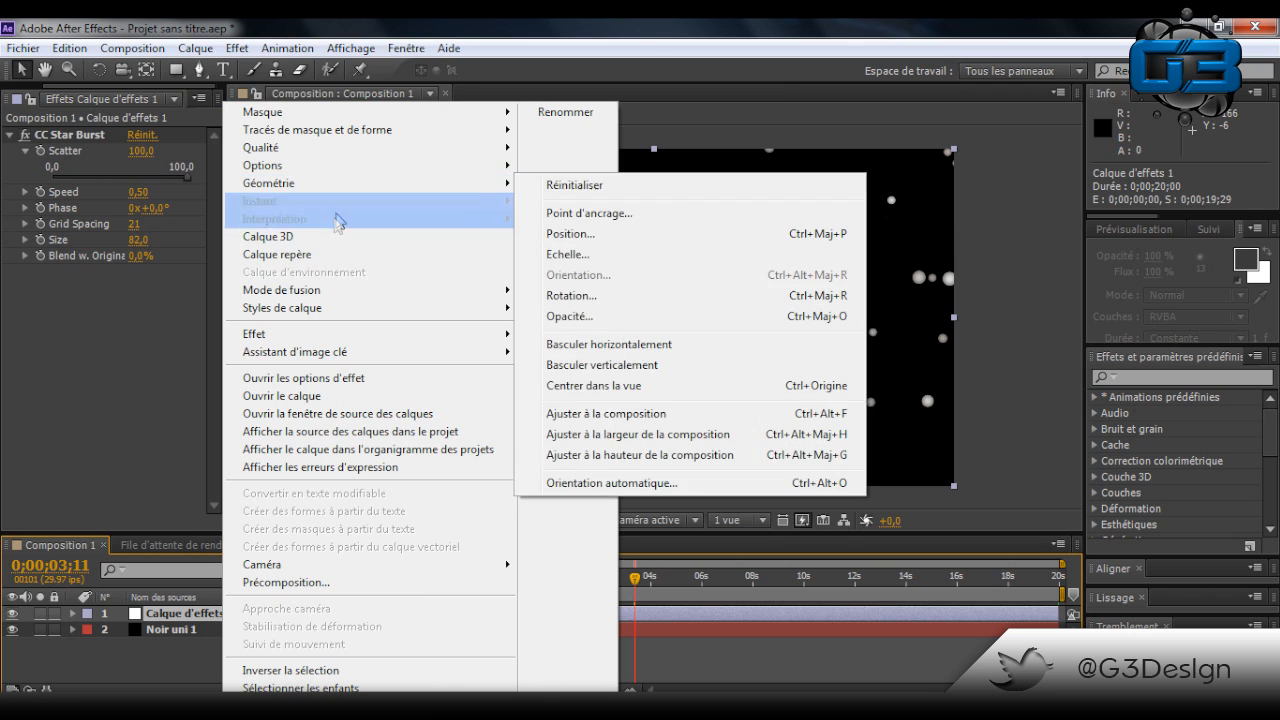
{"action": "mouse_move", "coordinate": [330, 290]}
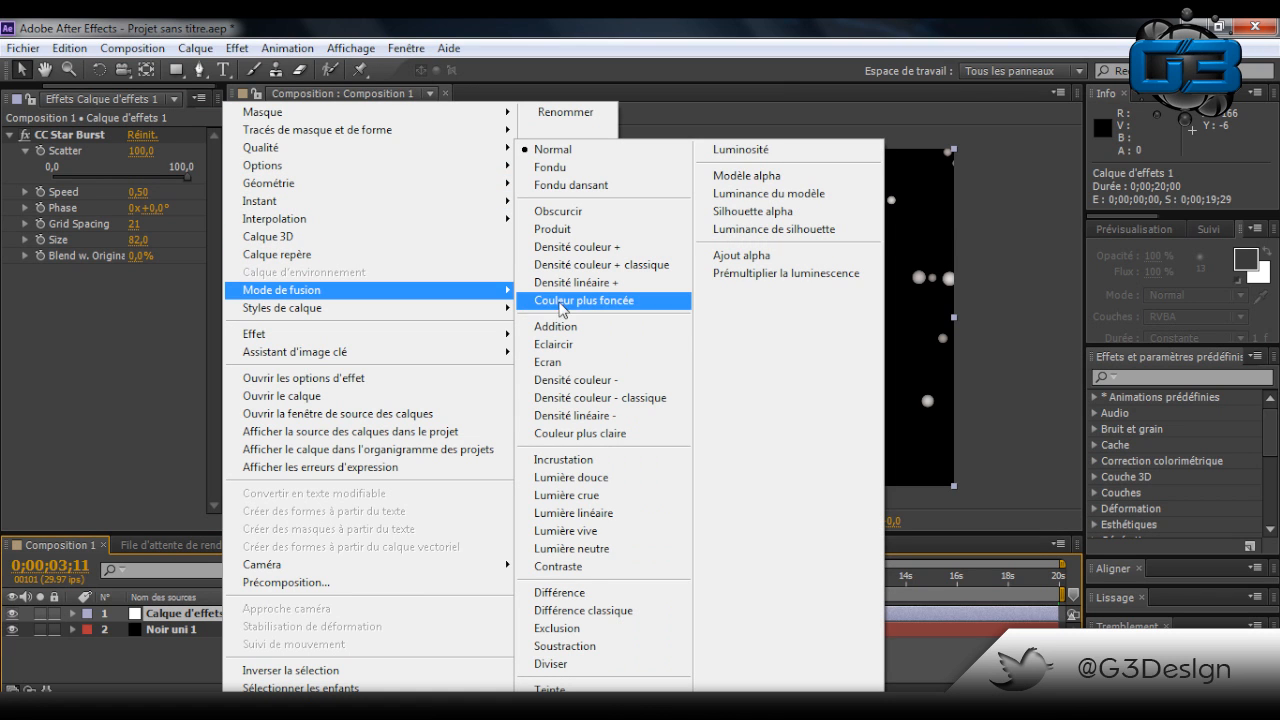
{"action": "left_click", "coordinate": [567, 327]}
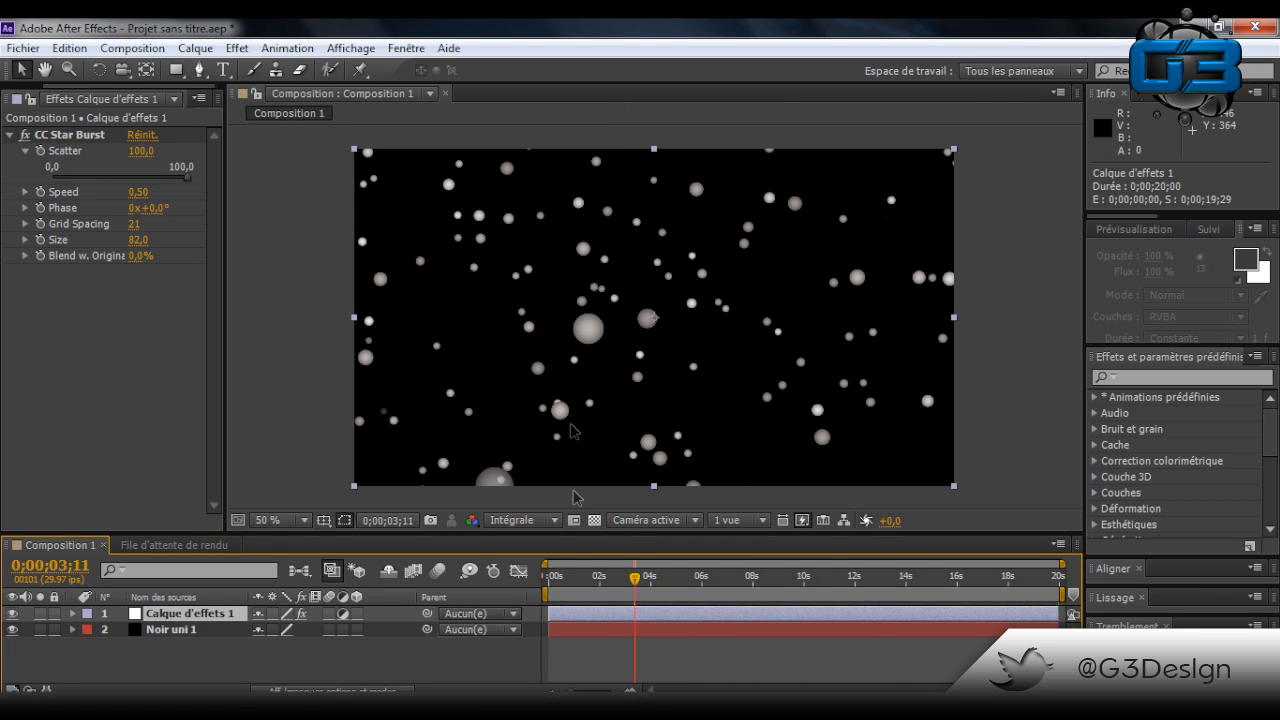
{"action": "right_click", "coordinate": [228, 617]}
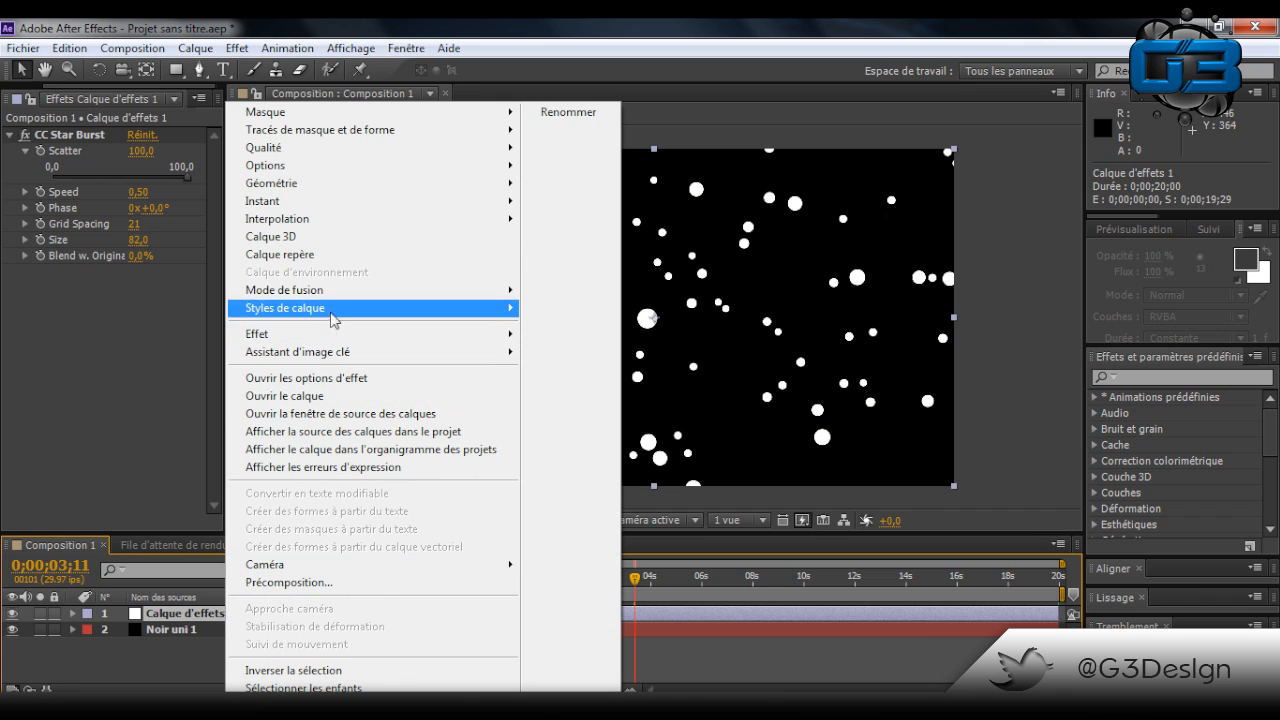
{"action": "mouse_move", "coordinate": [336, 296]}
{"action": "left_click", "coordinate": [556, 344]}
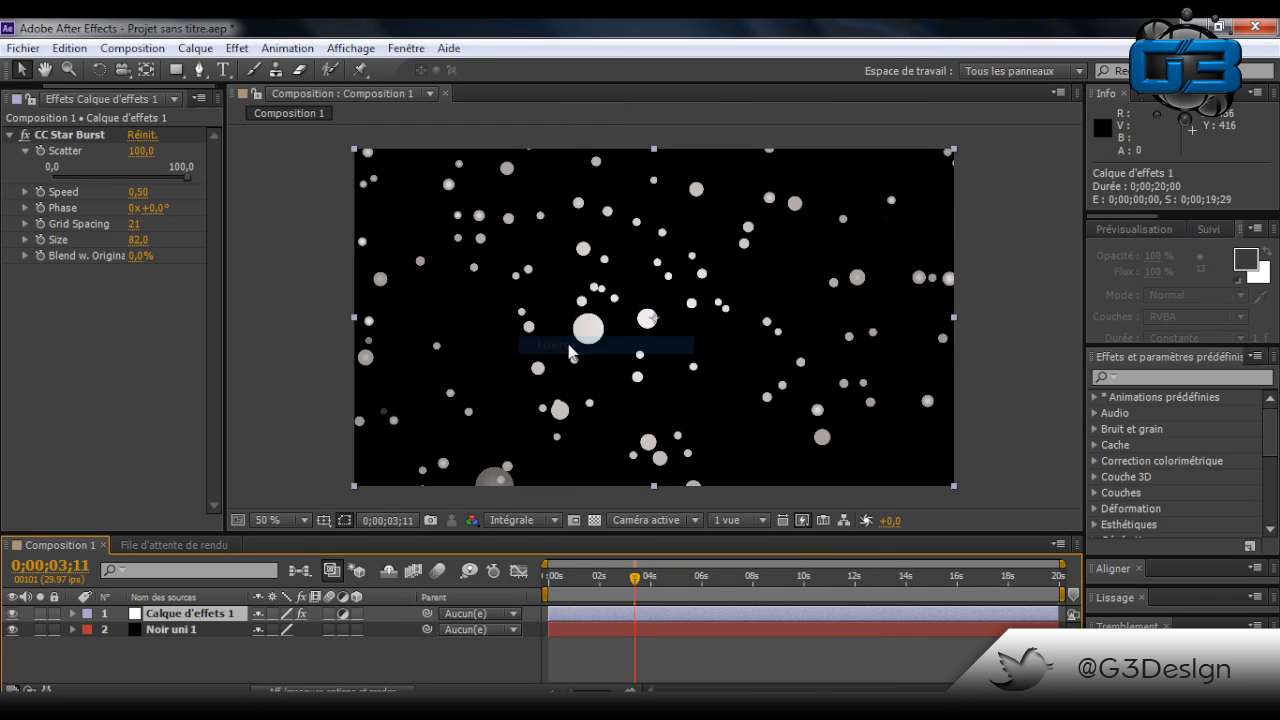
{"action": "left_click", "coordinate": [229, 630]}
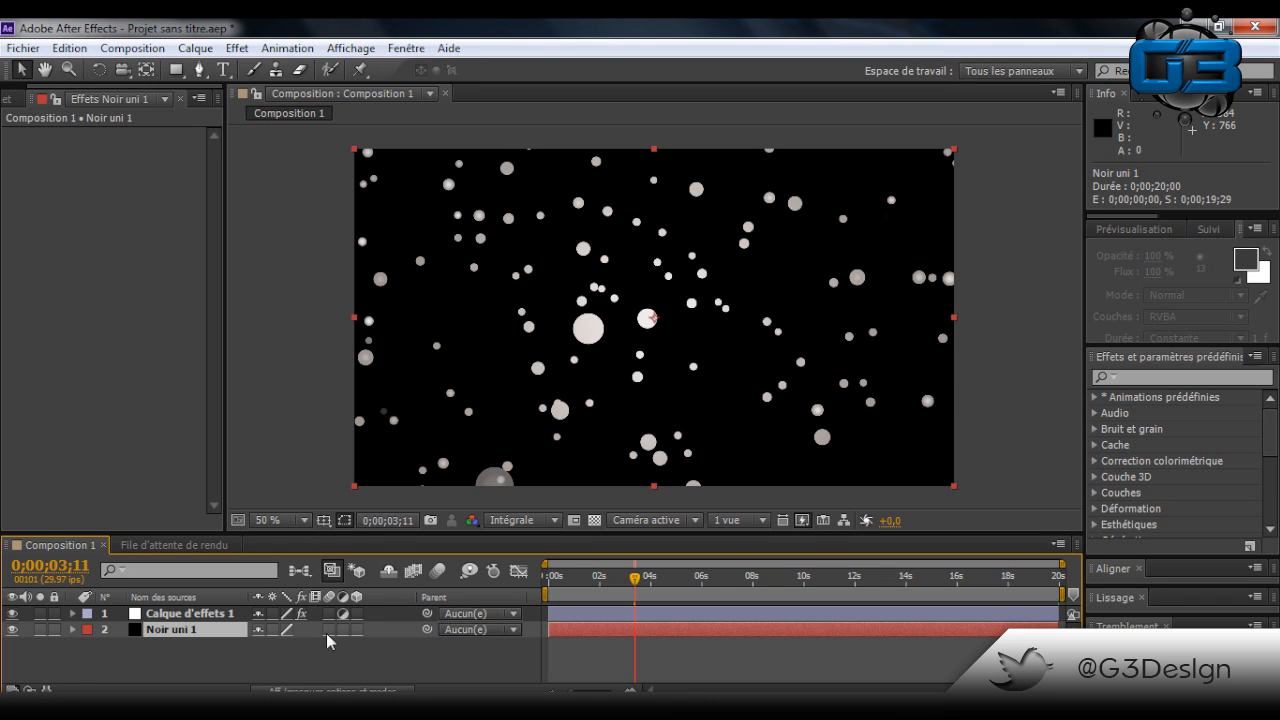
{"action": "left_click", "coordinate": [12, 613]}
{"action": "left_click", "coordinate": [12, 613]}
Switch the adjustment layer's blending mode to one of the darkening modes
{"action": "left_click", "coordinate": [192, 614]}
{"action": "right_click", "coordinate": [192, 614]}
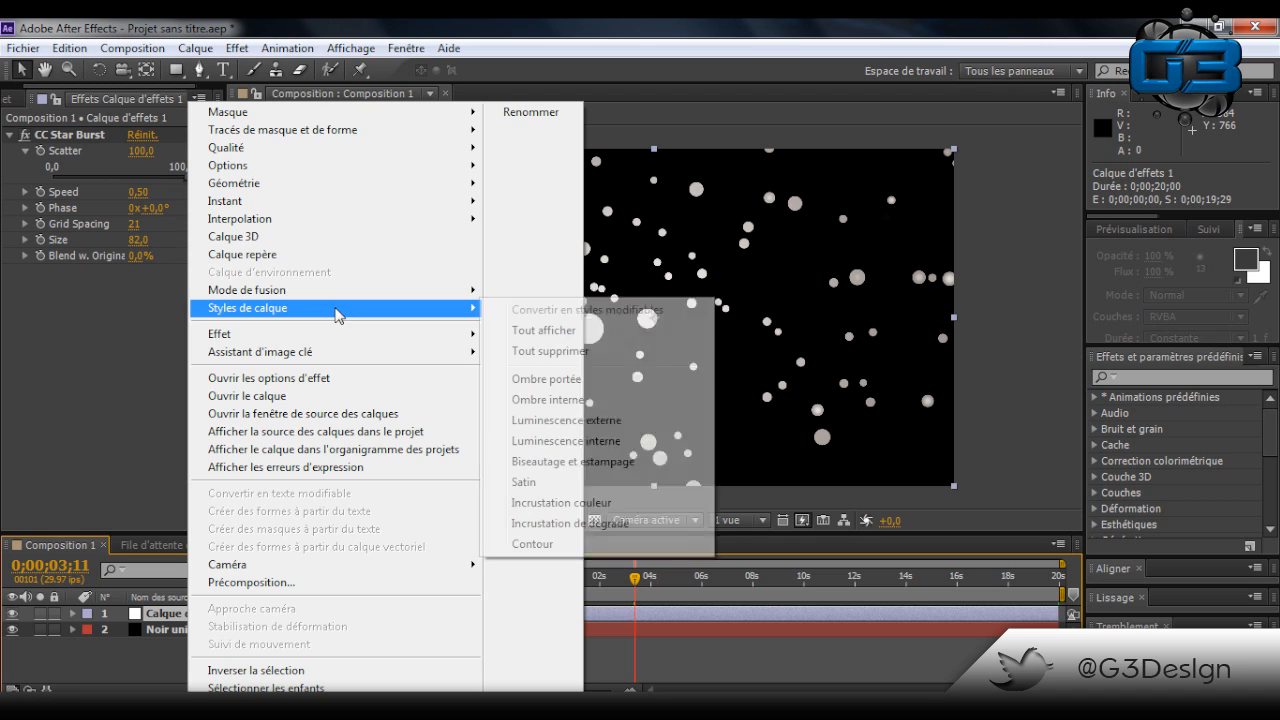
{"action": "mouse_move", "coordinate": [286, 336]}
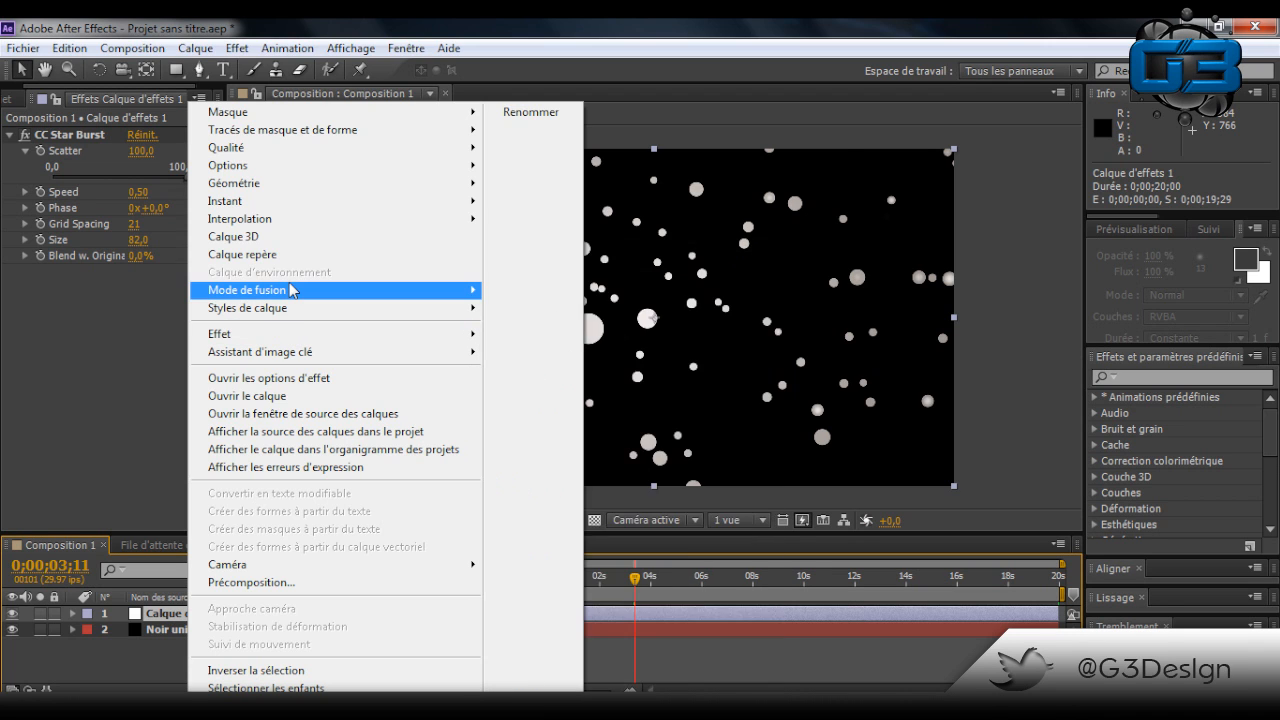
{"action": "mouse_move", "coordinate": [293, 290]}
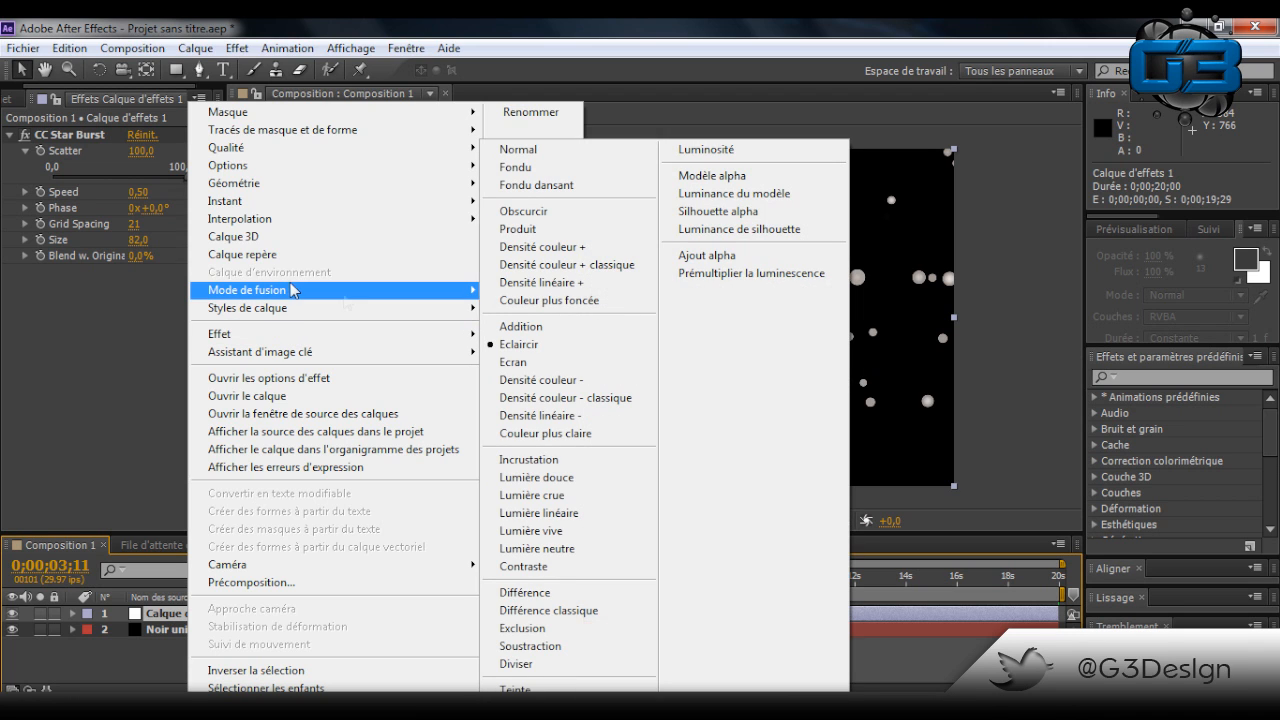
{"action": "left_click", "coordinate": [568, 220]}
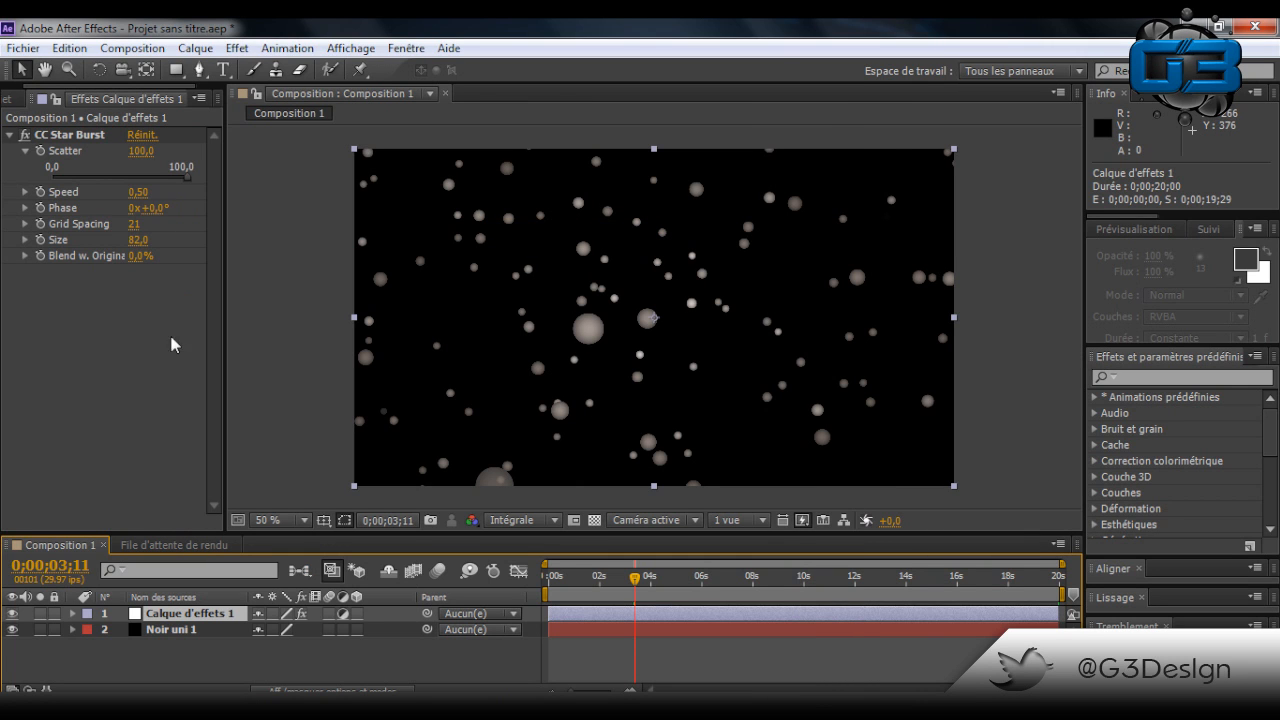
Reduce the adjustment layer's opacity to 4% so the particles blend softly over the gradient
{"action": "left_click", "coordinate": [73, 614]}
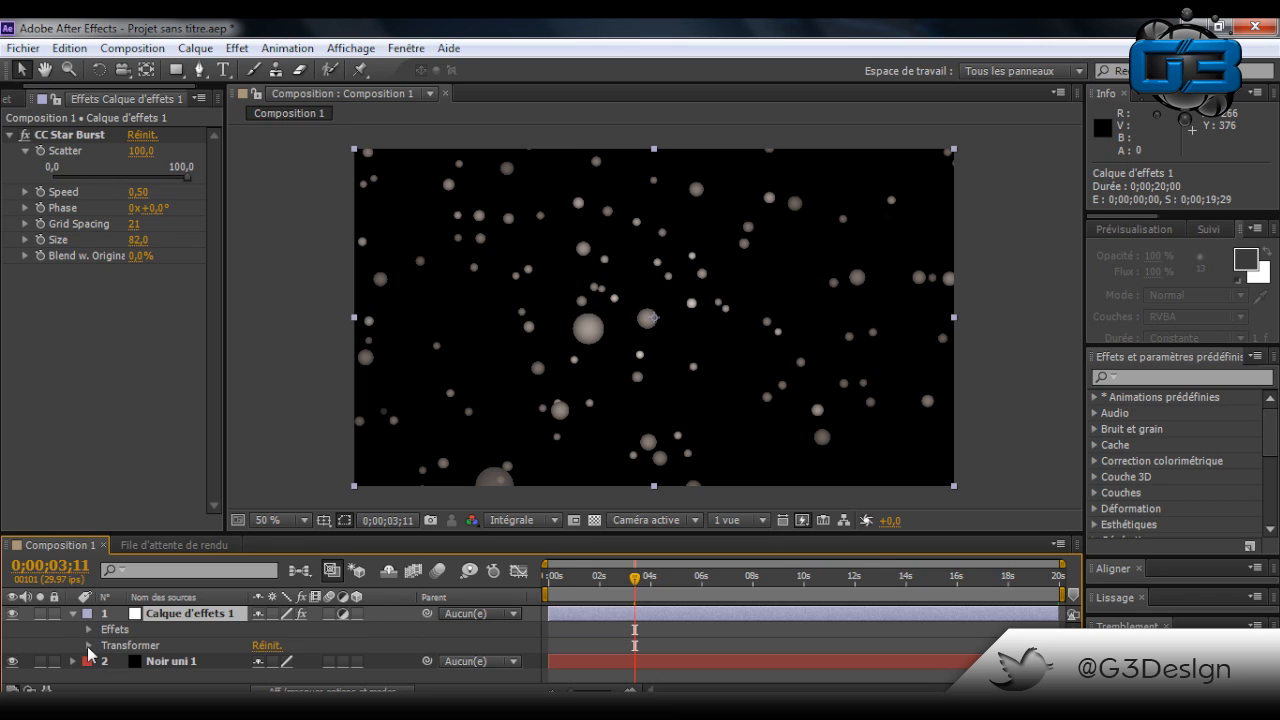
{"action": "left_click", "coordinate": [90, 645]}
{"action": "scroll", "coordinate": [181, 648], "scroll_direction": "down", "scroll_amount": 2}
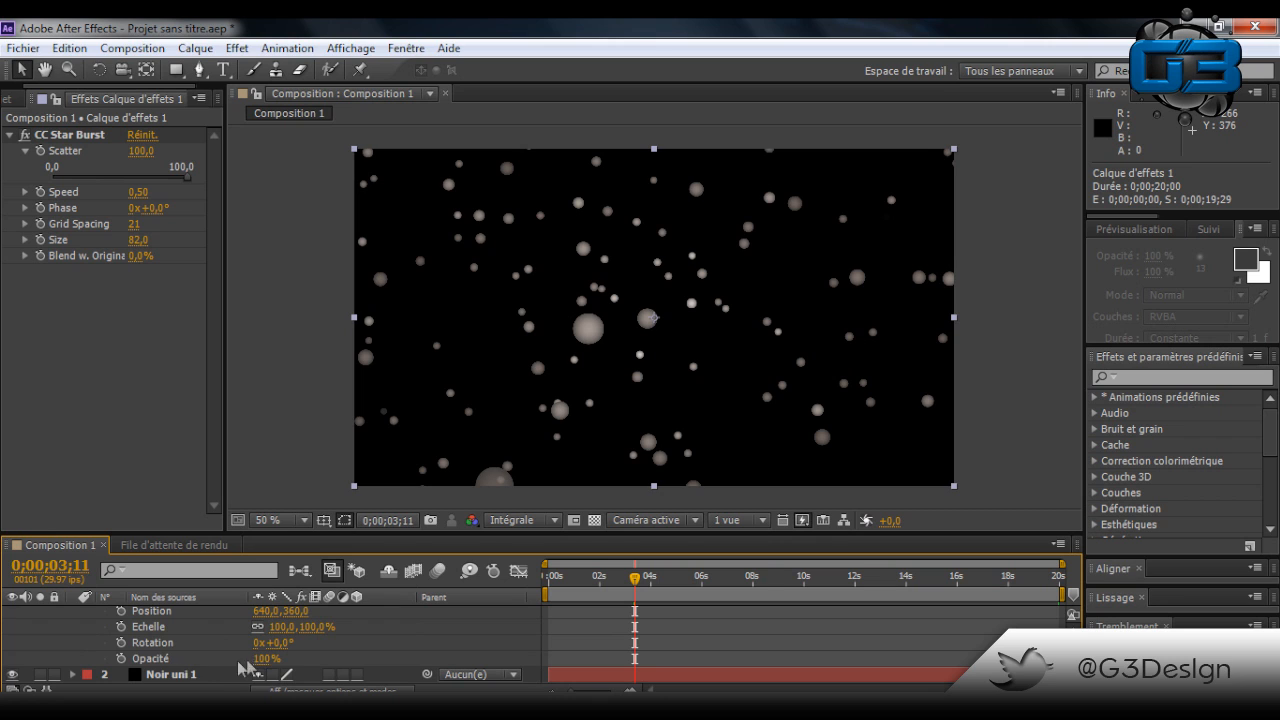
{"action": "left_click_drag", "start_coordinate": [262, 659], "coordinate": [181, 670]}
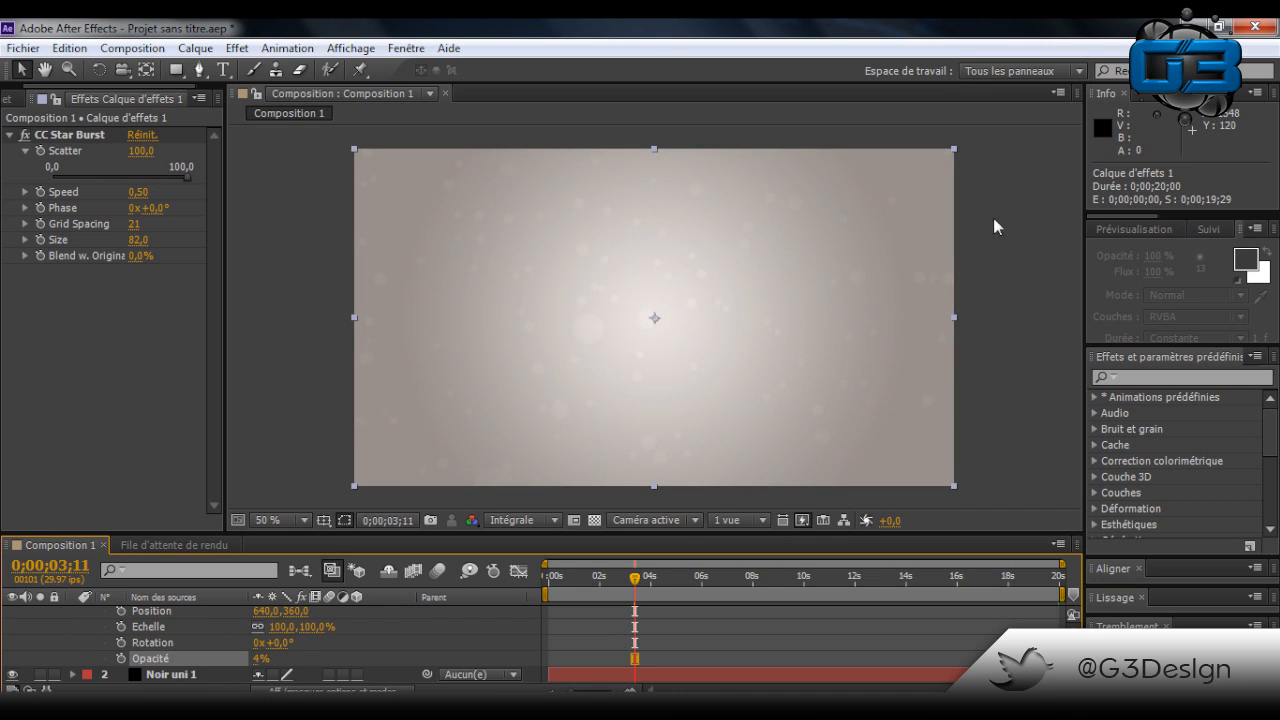
Preview the particle animation from the first frame and play it again with the composition view at 100%
{"action": "left_click_drag", "start_coordinate": [632, 585], "coordinate": [528, 588]}
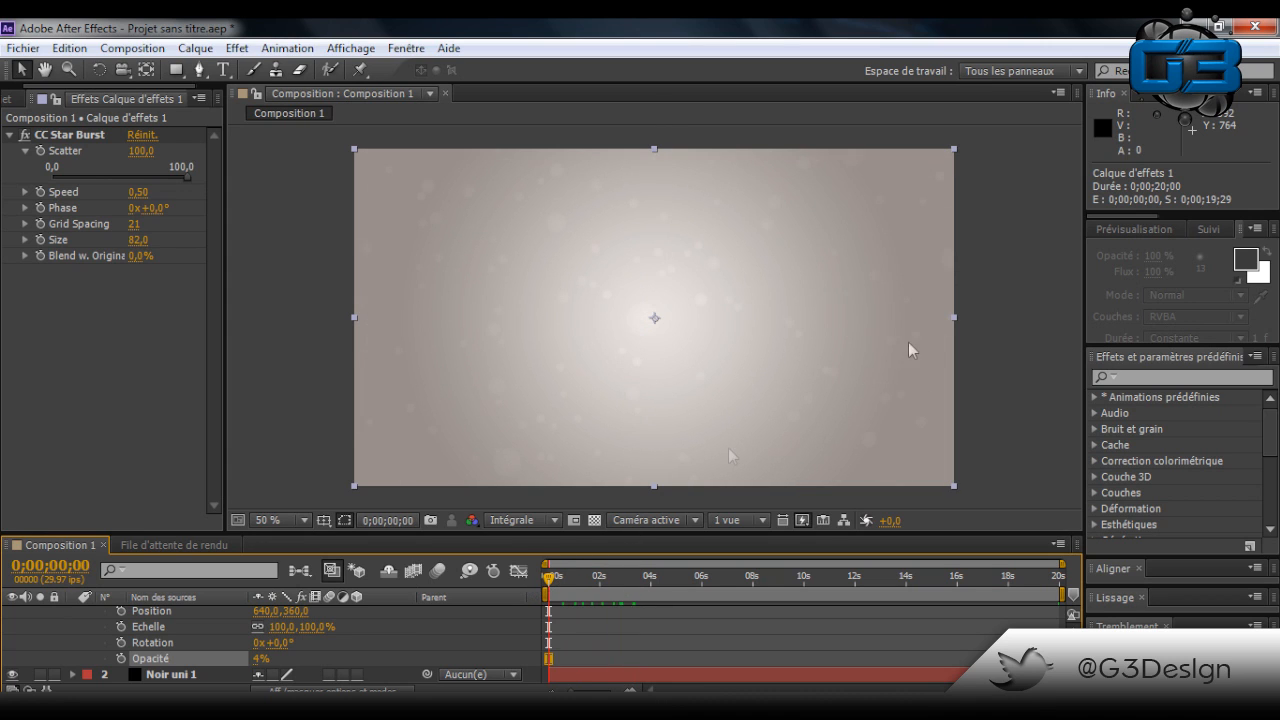
{"action": "left_click", "coordinate": [1133, 229]}
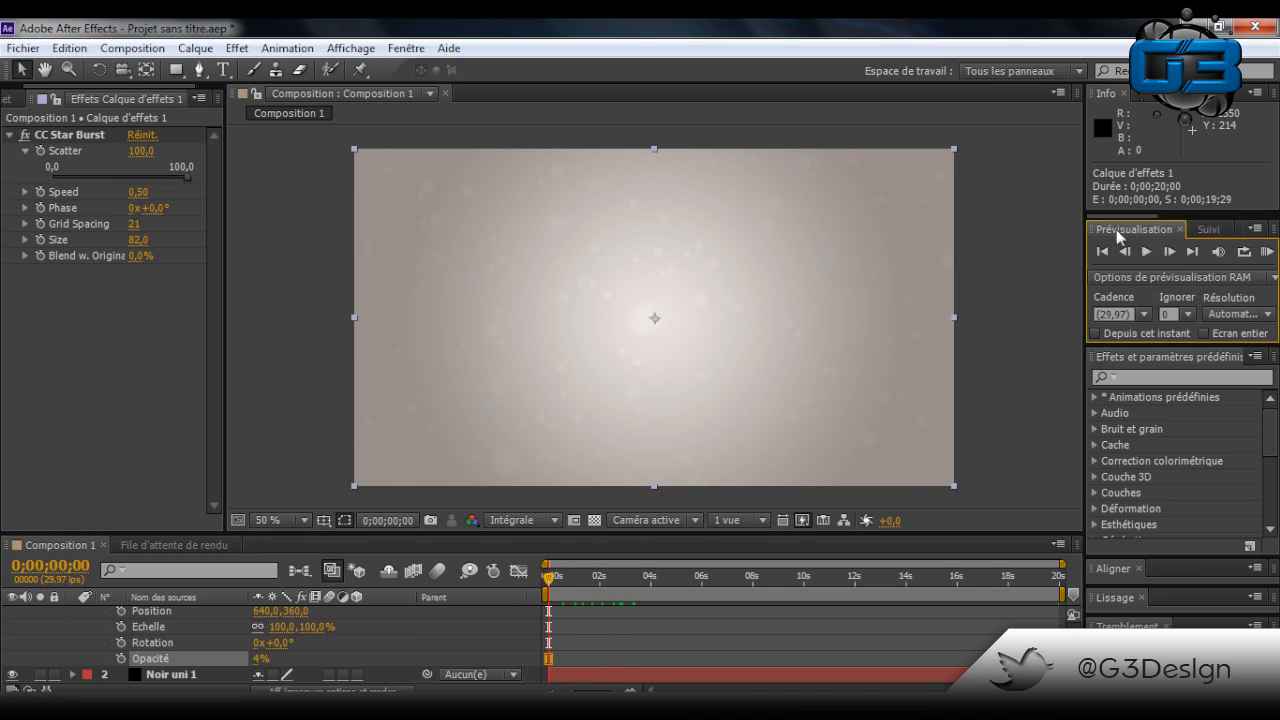
{"action": "left_click", "coordinate": [1147, 252]}
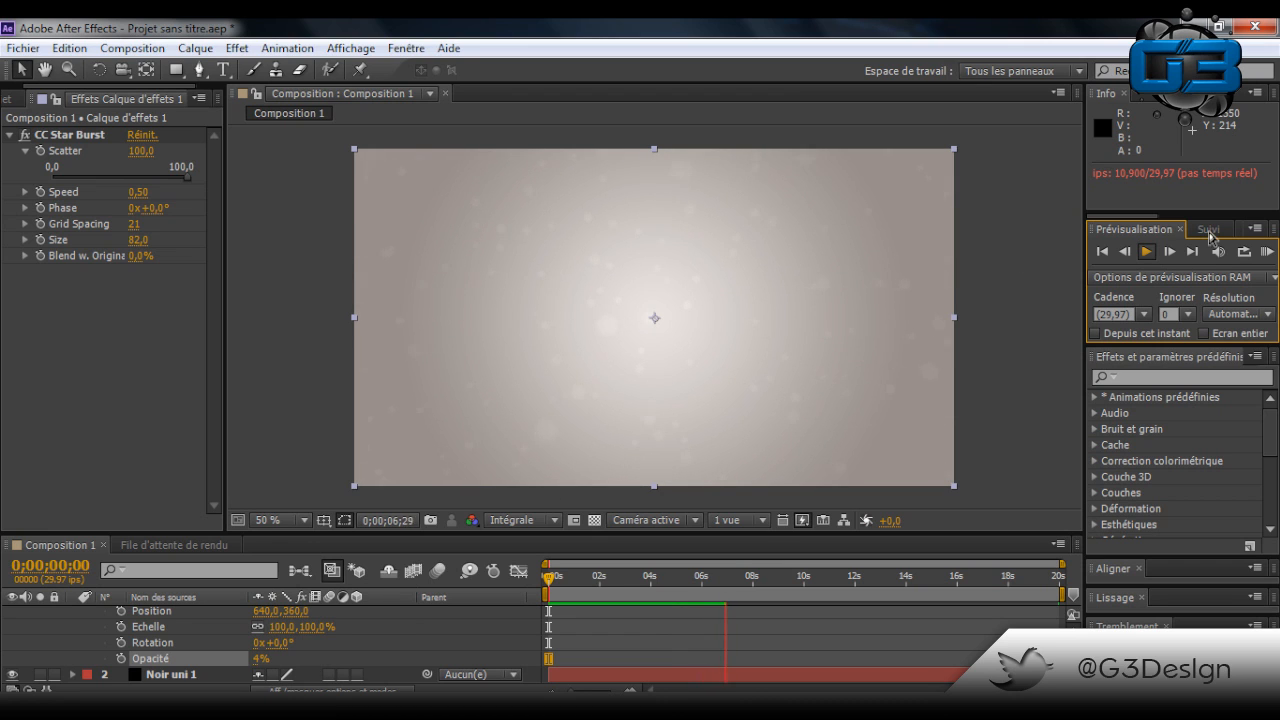
{"action": "left_click", "coordinate": [1122, 253]}
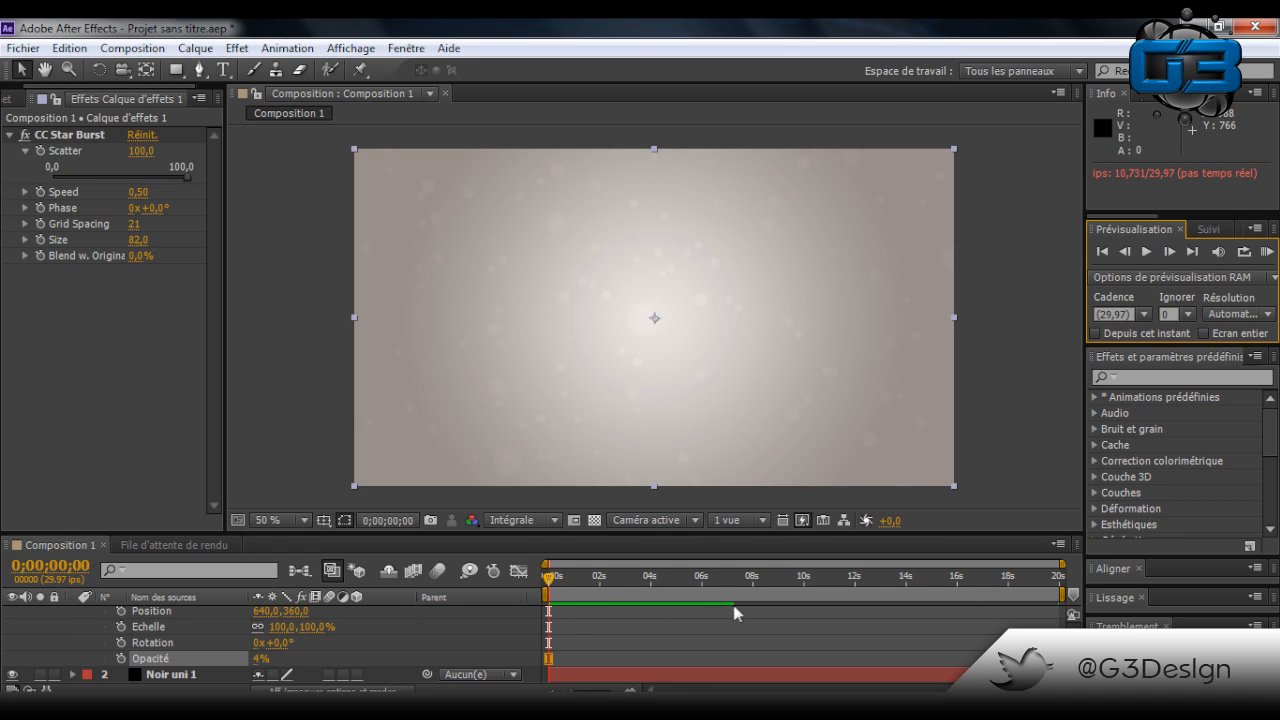
{"action": "left_click", "coordinate": [1147, 252]}
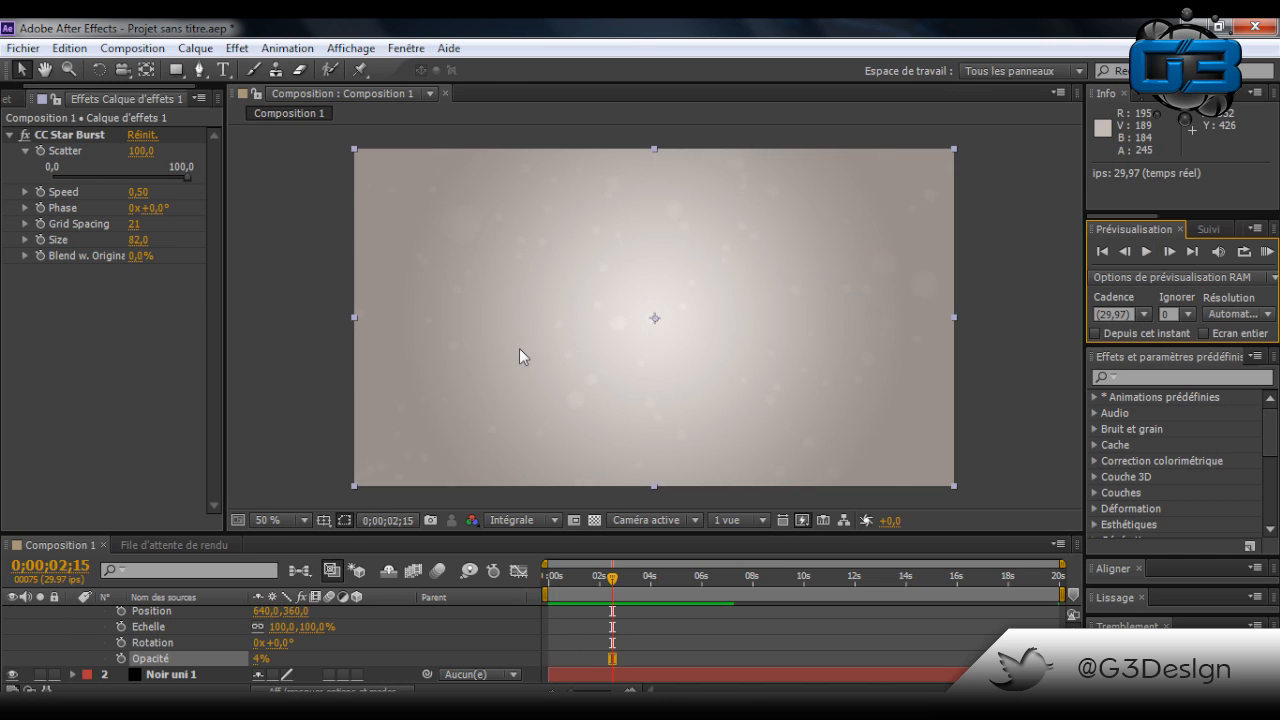
{"action": "key", "text": "slash"}
{"action": "left_click", "coordinate": [1143, 254]}
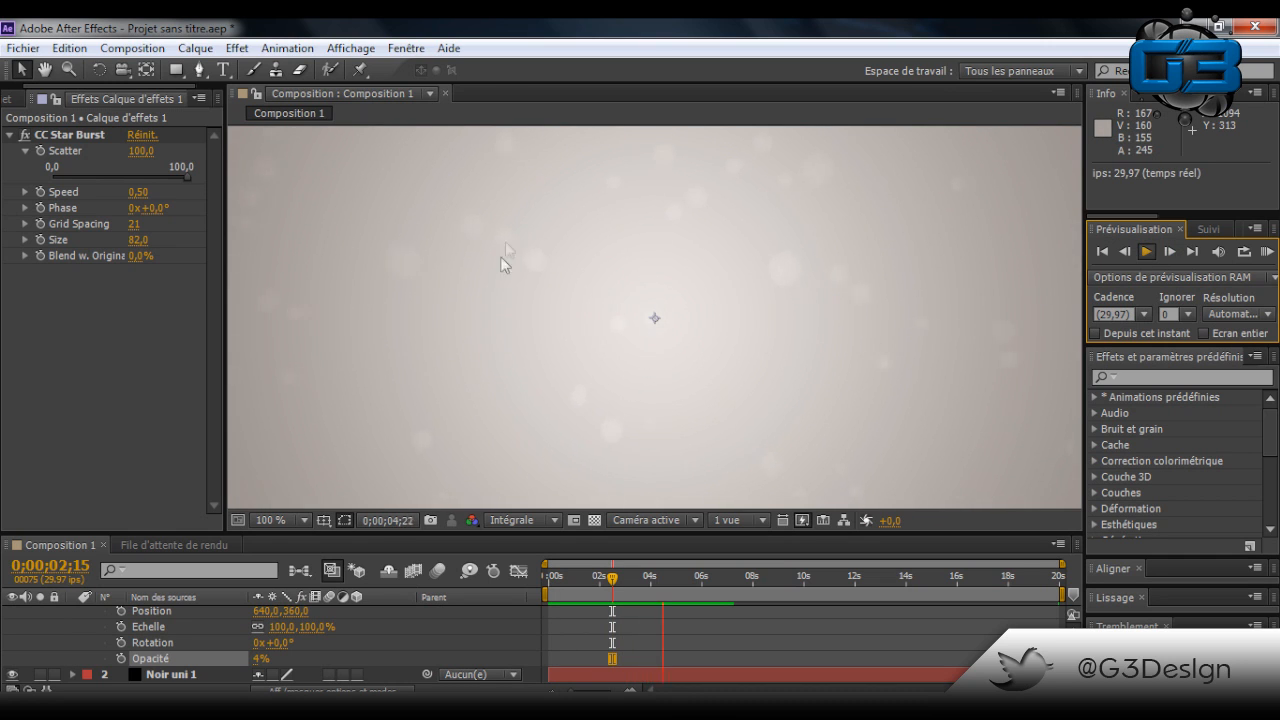
{"action": "left_click", "coordinate": [1103, 252]}
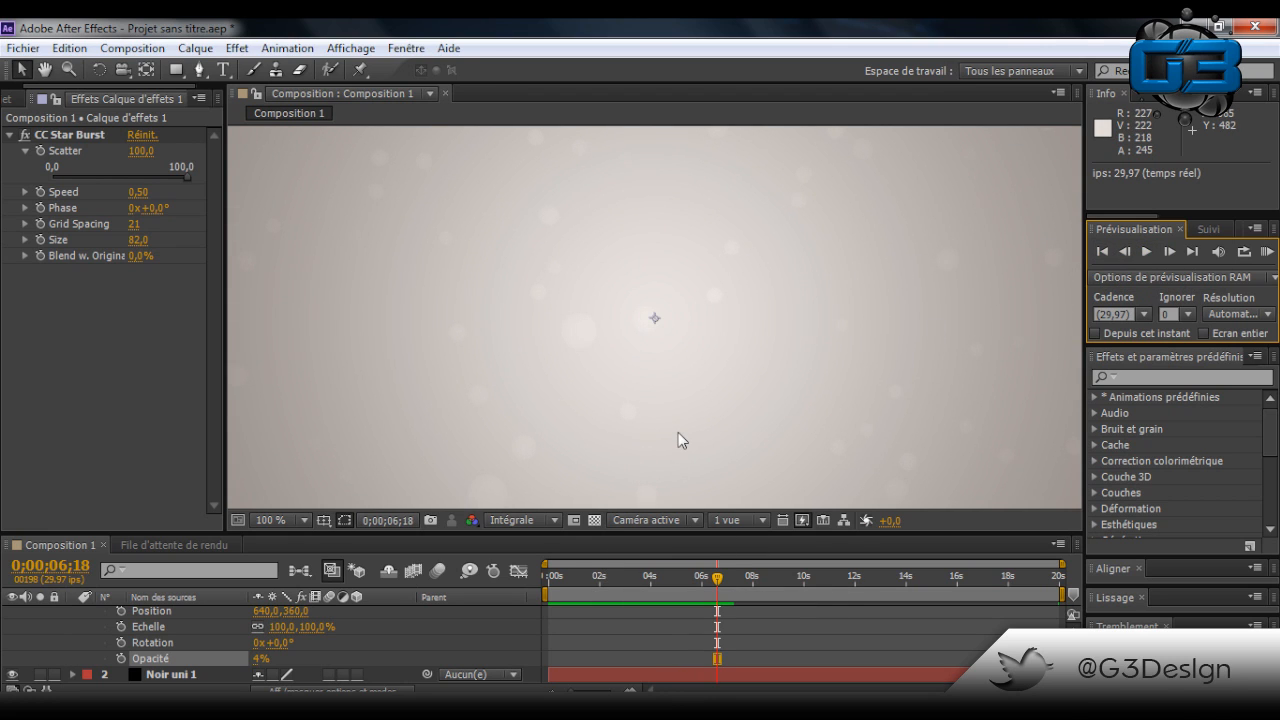
{"action": "scroll", "coordinate": [678, 433], "scroll_direction": "down", "scroll_amount": 1}
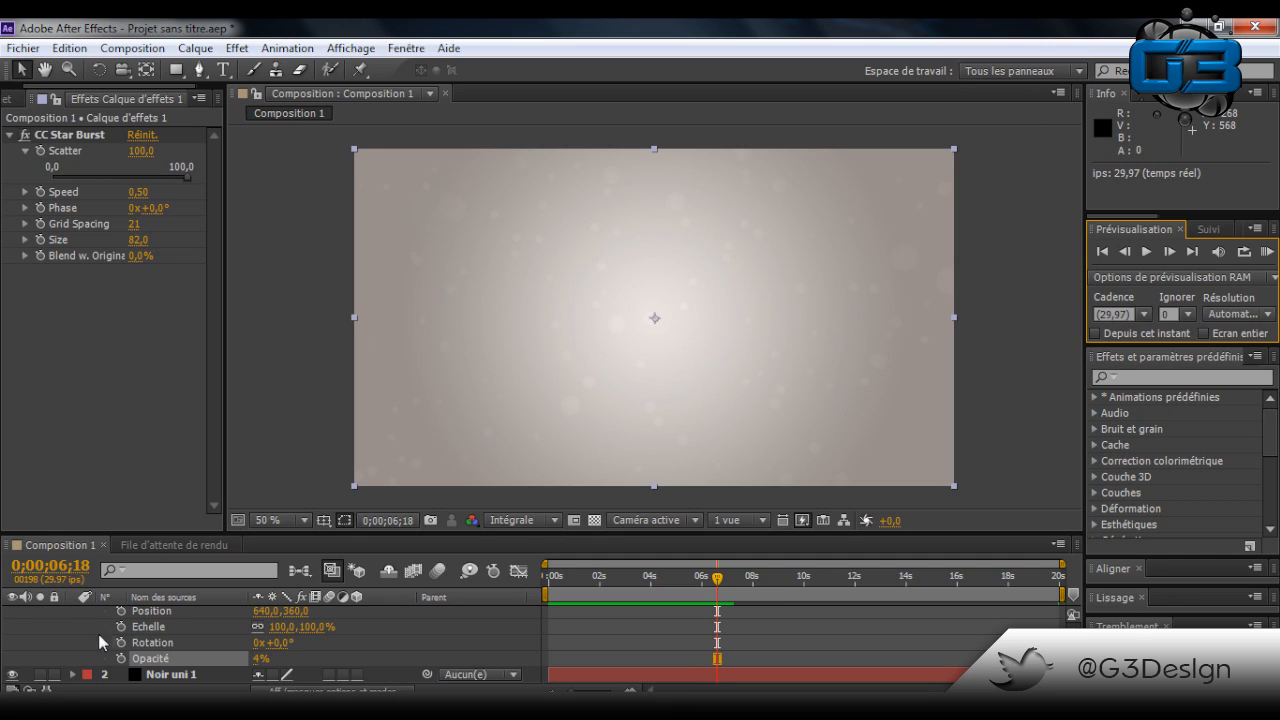
Collapse the adjustment layer's properties and import logo_speedgrafiks.png from the speedgrafiks folder into the project
{"action": "scroll", "coordinate": [100, 635], "scroll_direction": "up", "scroll_amount": 2}
{"action": "left_click", "coordinate": [74, 614]}
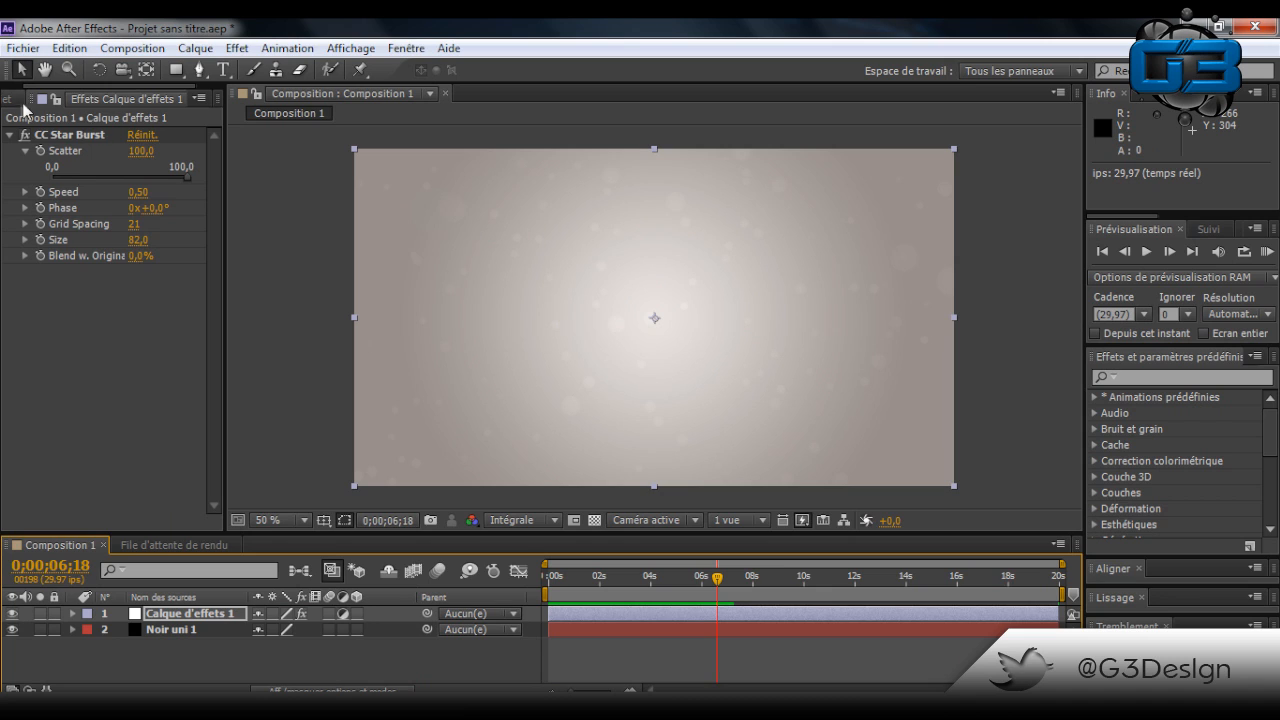
{"action": "left_click", "coordinate": [10, 98]}
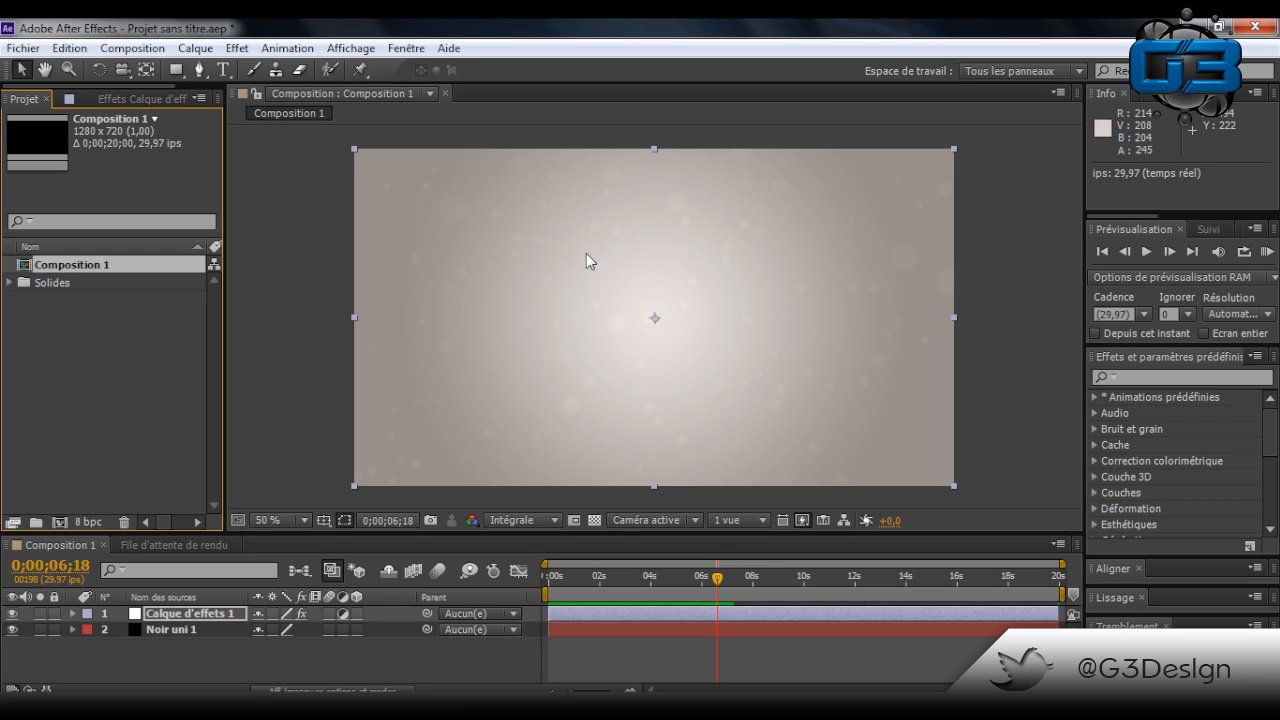
{"action": "right_click", "coordinate": [28, 321]}
{"action": "mouse_move", "coordinate": [64, 395]}
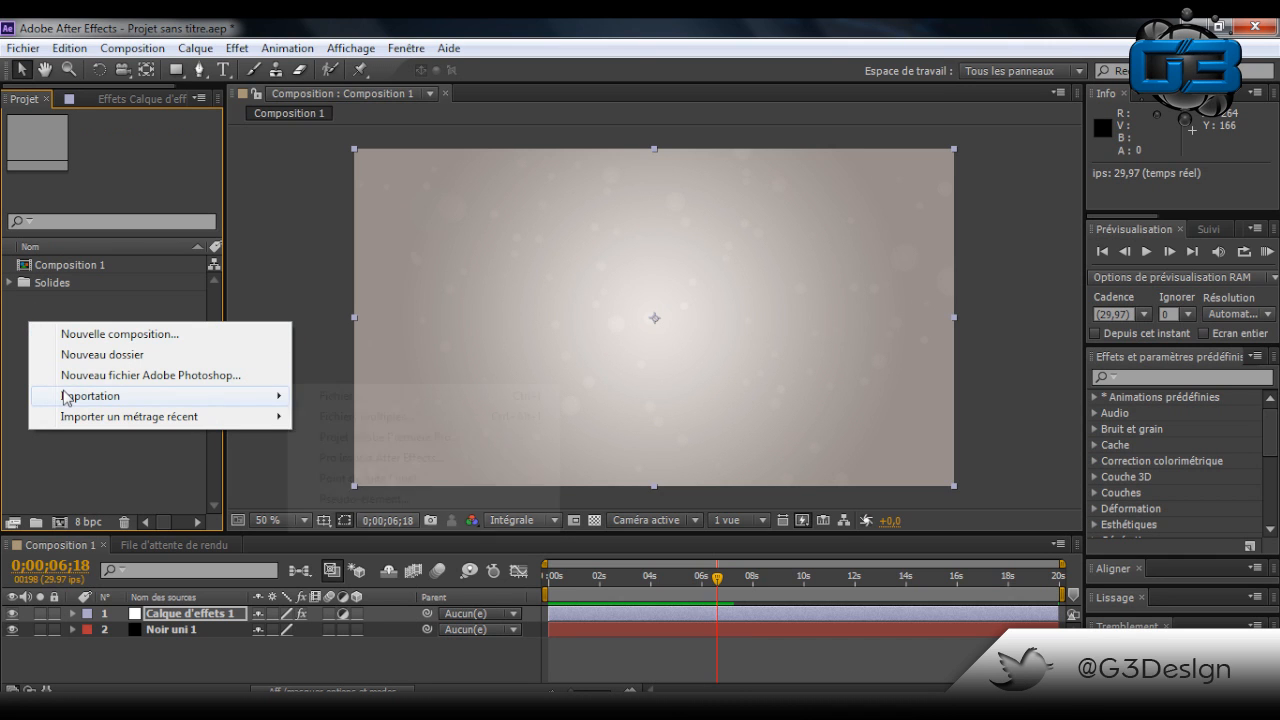
{"action": "left_click", "coordinate": [317, 399]}
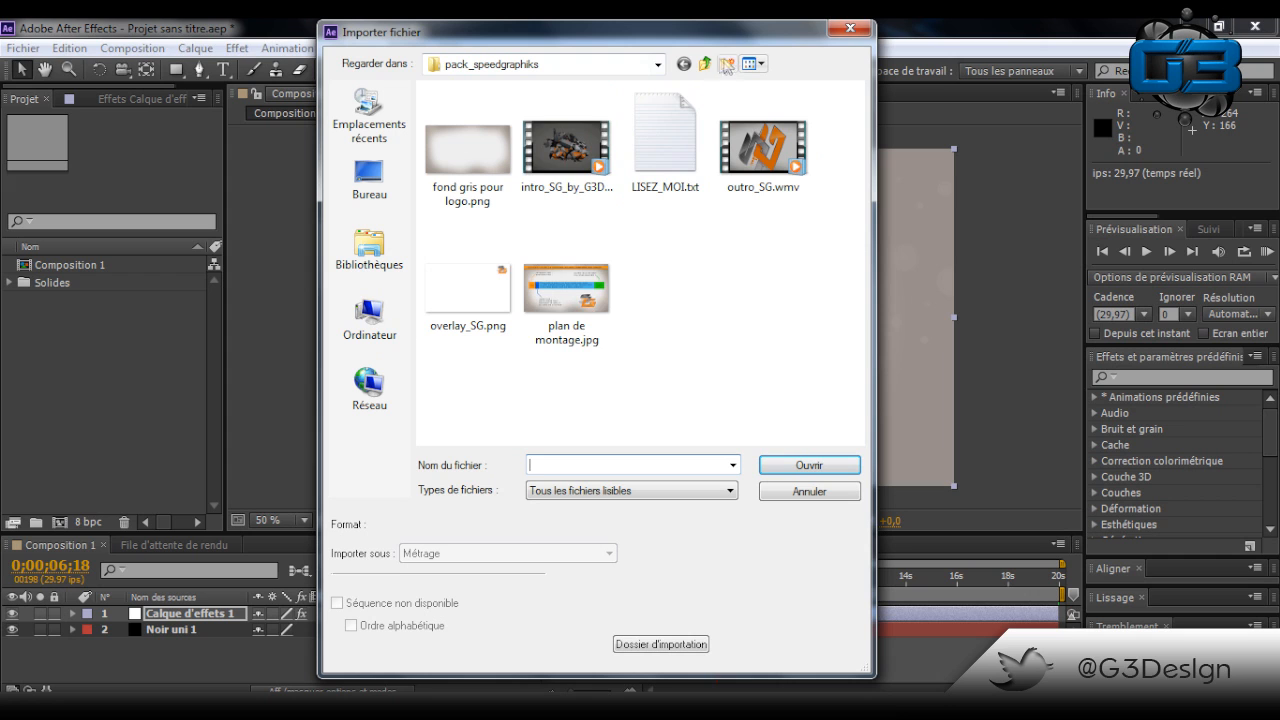
{"action": "left_click", "coordinate": [705, 63]}
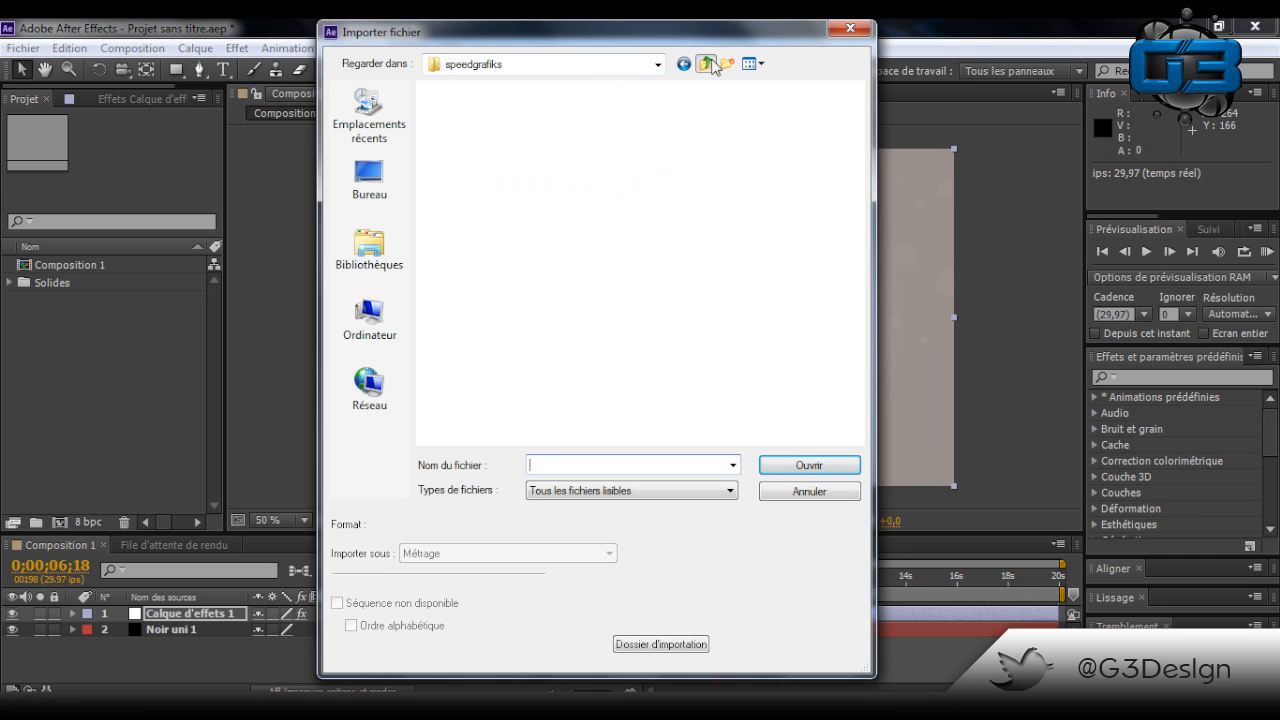
{"action": "left_click_drag", "start_coordinate": [855, 164], "coordinate": [853, 368]}
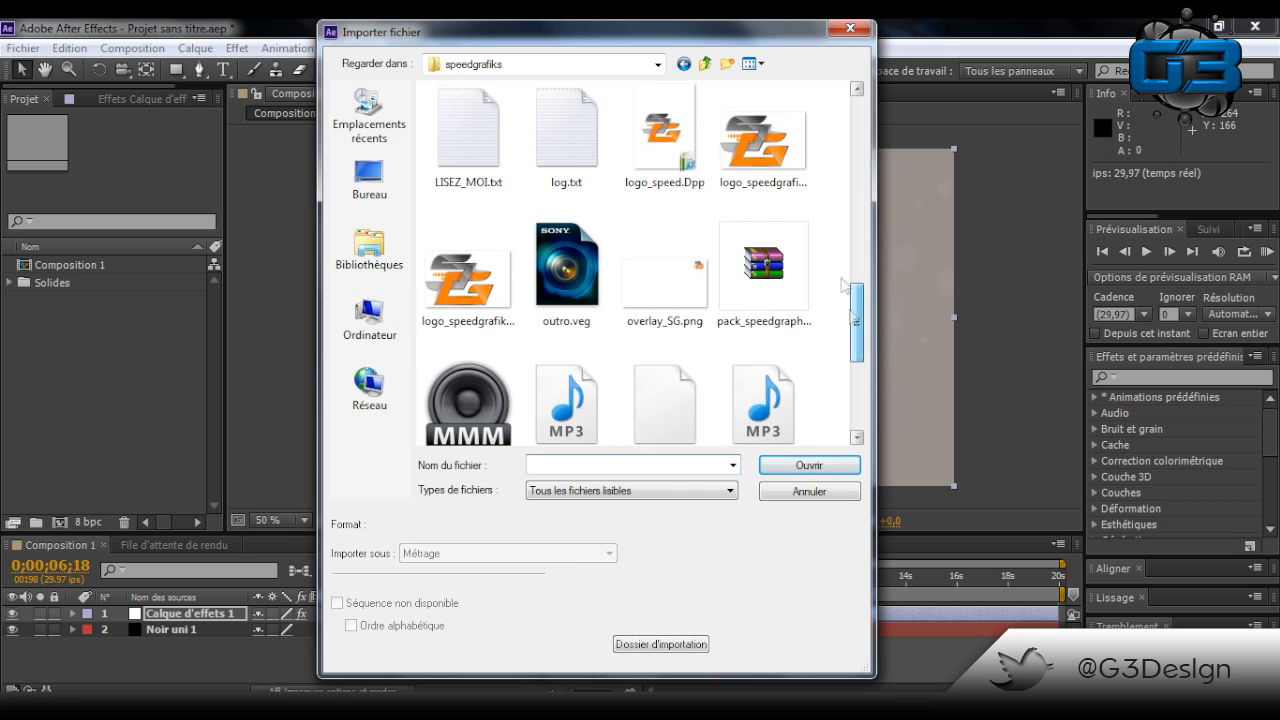
{"action": "double_click", "coordinate": [789, 150]}
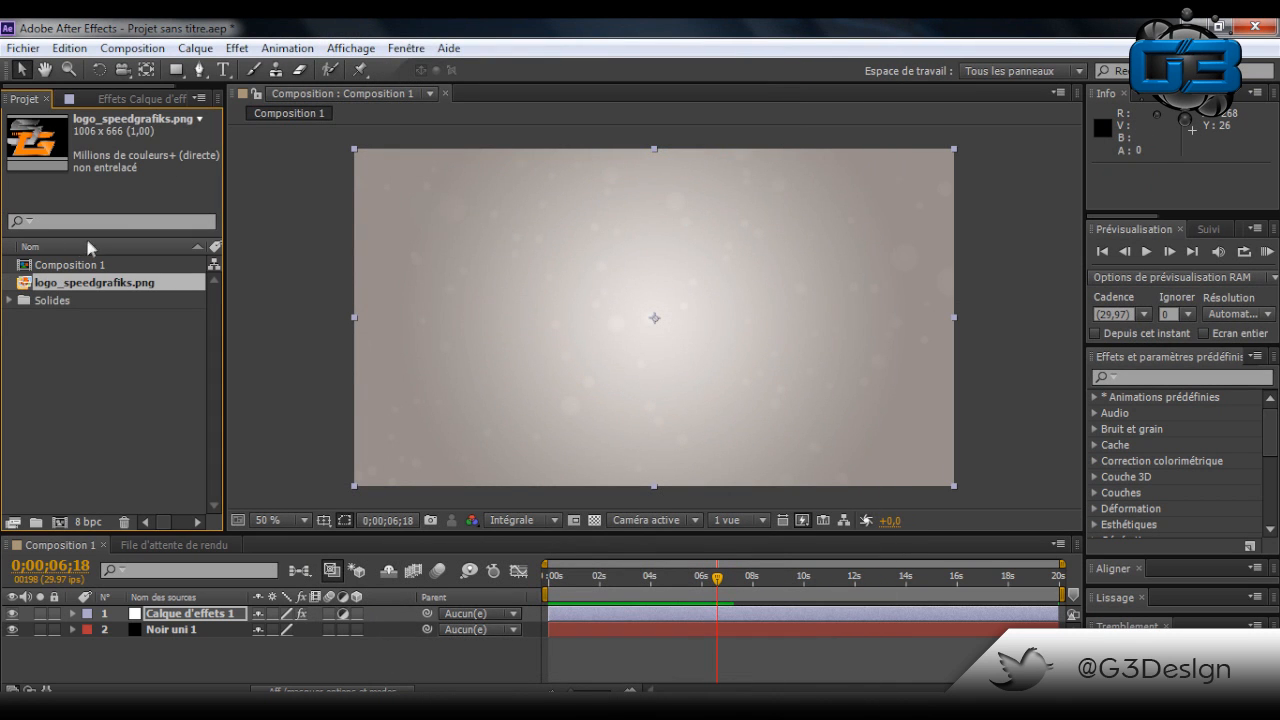
{"action": "right_click", "coordinate": [52, 336]}
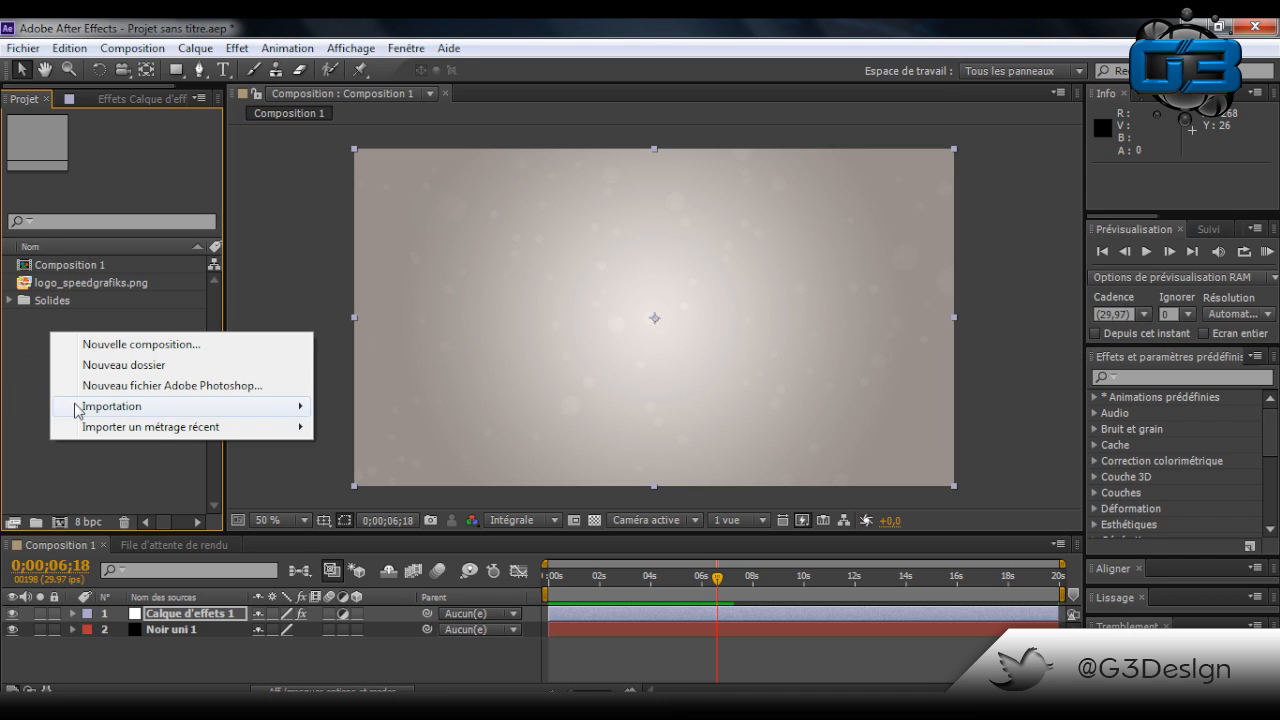
{"action": "mouse_move", "coordinate": [80, 406]}
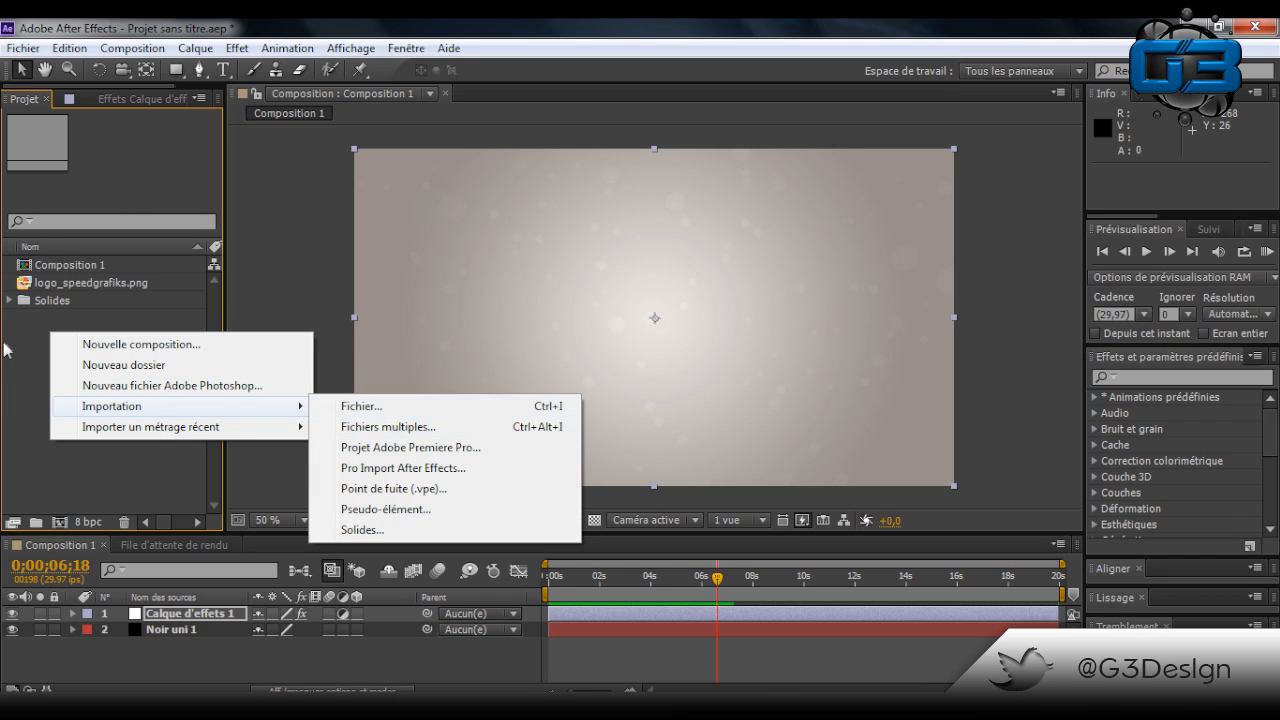
{"action": "left_click", "coordinate": [3, 341]}
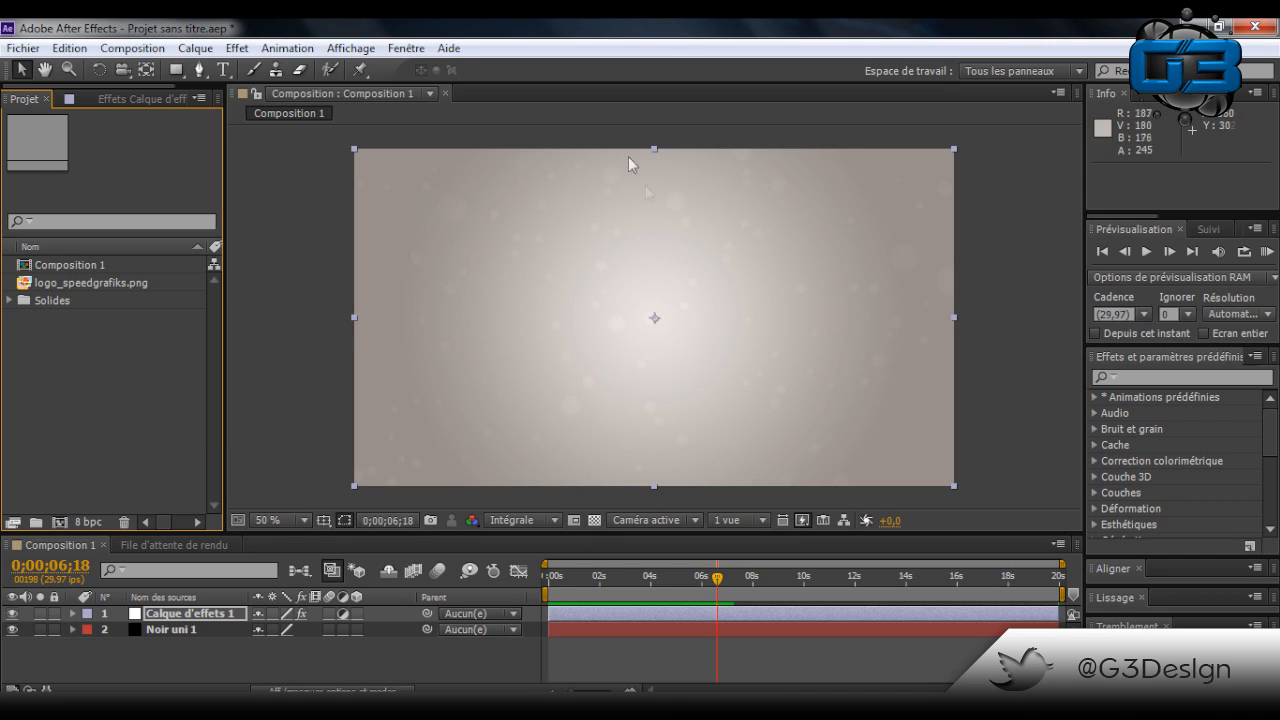
Add logo_speedgrafiks.png to the composition as the layer above the adjustment layer and expand its properties
{"action": "left_click", "coordinate": [70, 283]}
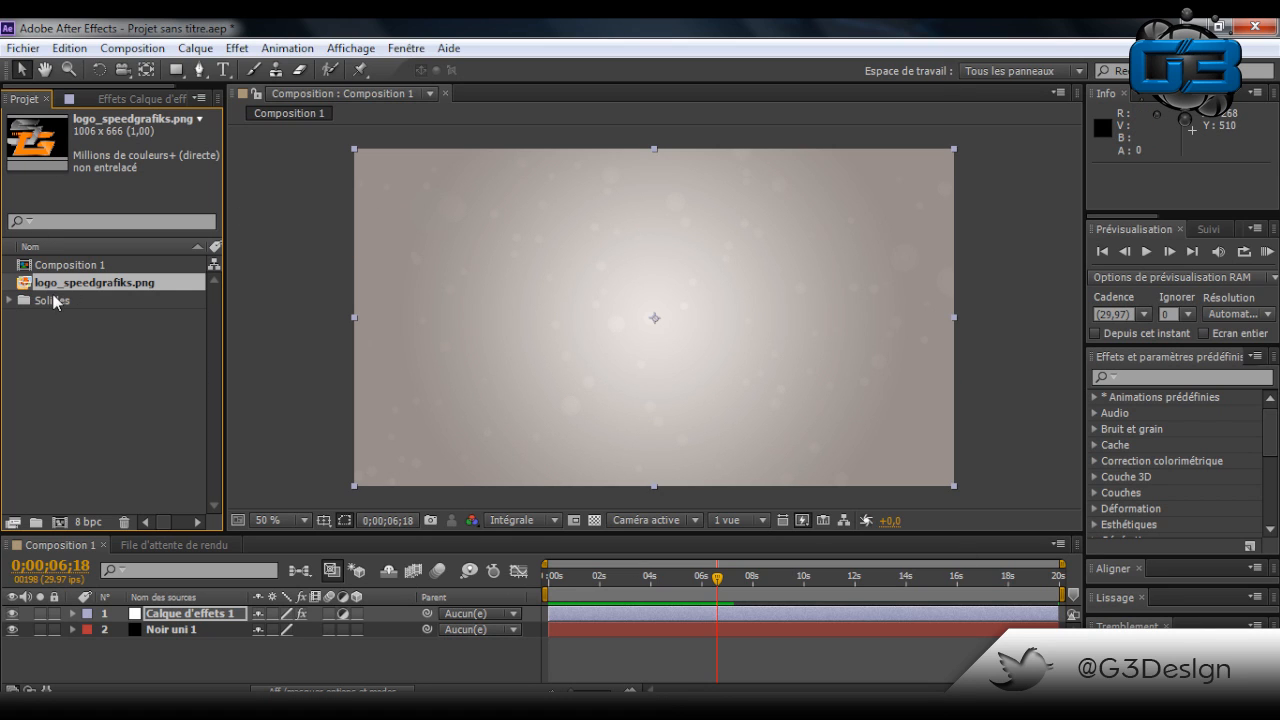
{"action": "left_click_drag", "start_coordinate": [68, 288], "coordinate": [148, 613]}
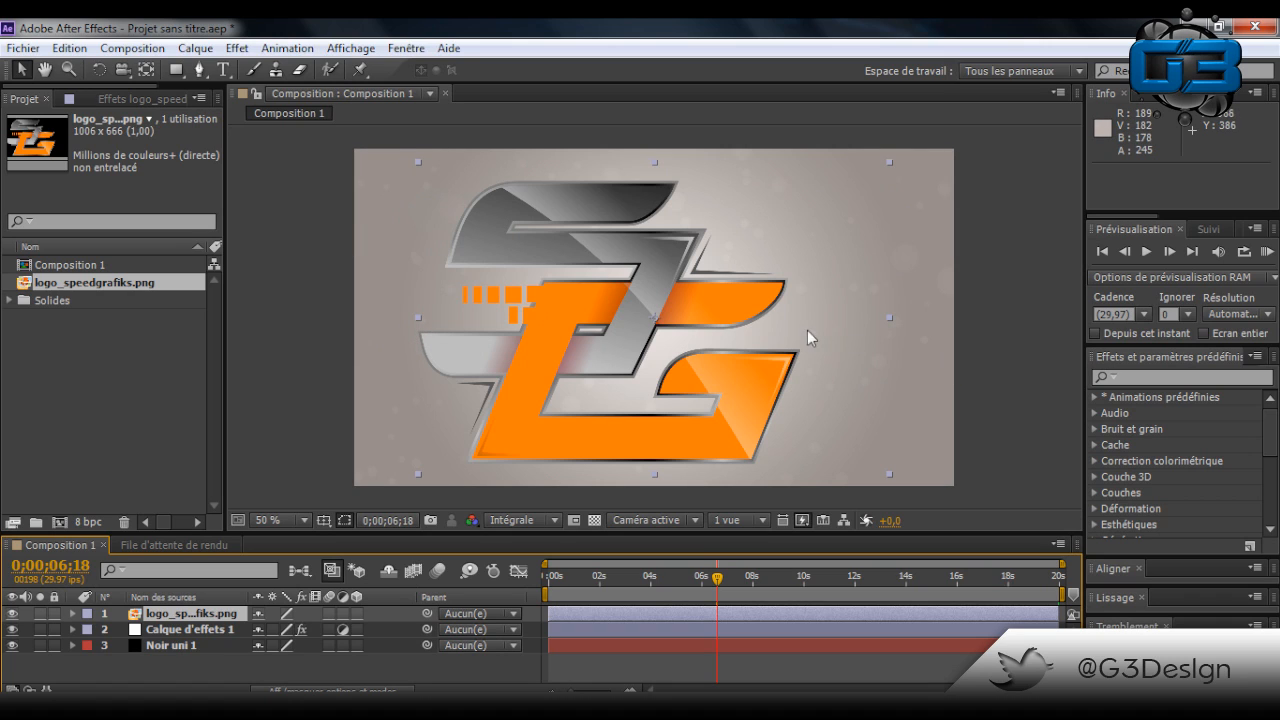
{"action": "left_click", "coordinate": [73, 613]}
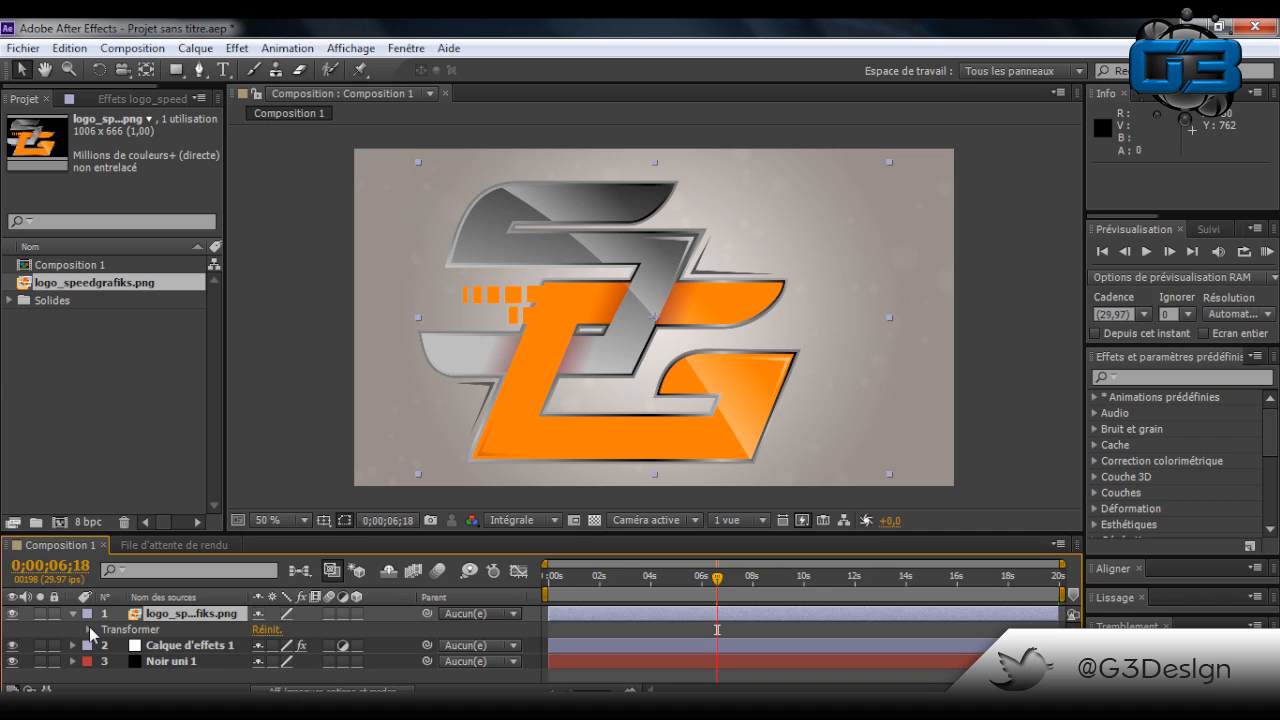
Expand the logo layer's transform properties and set its anchor point to 425, 332 to centre the logo in the frame
{"action": "left_click", "coordinate": [88, 629]}
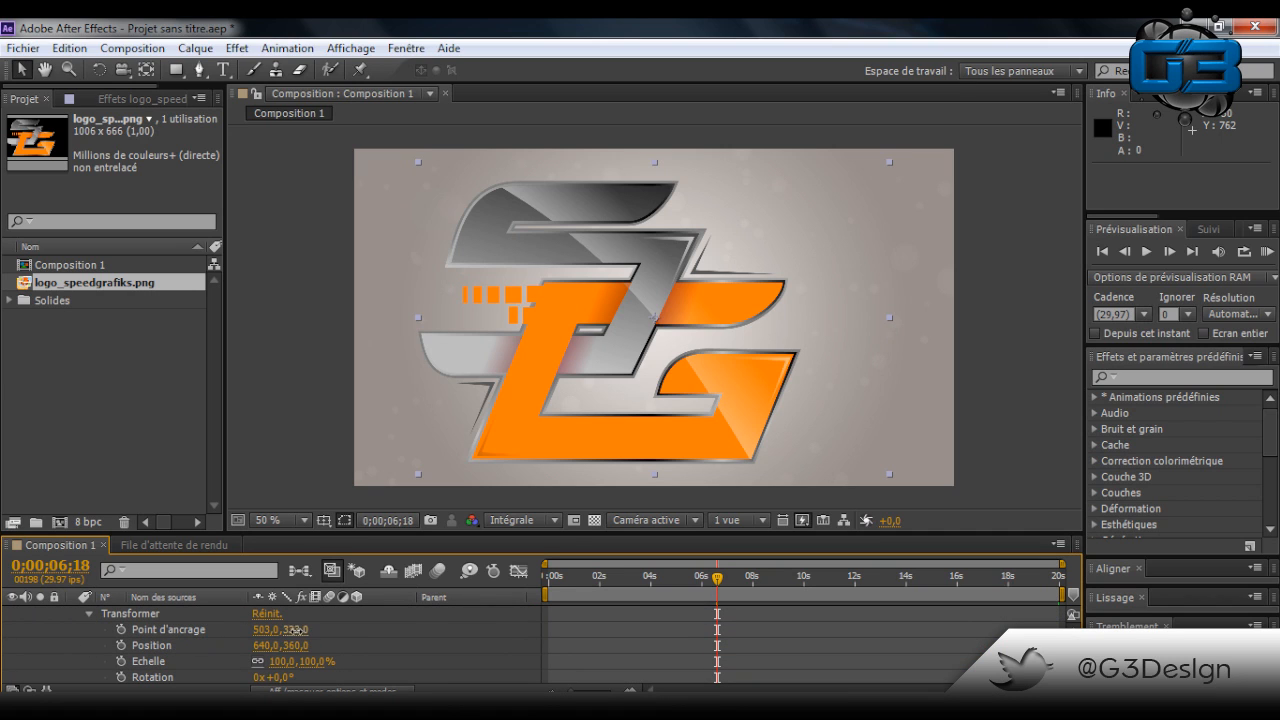
{"action": "left_click_drag", "start_coordinate": [298, 630], "coordinate": [309, 631]}
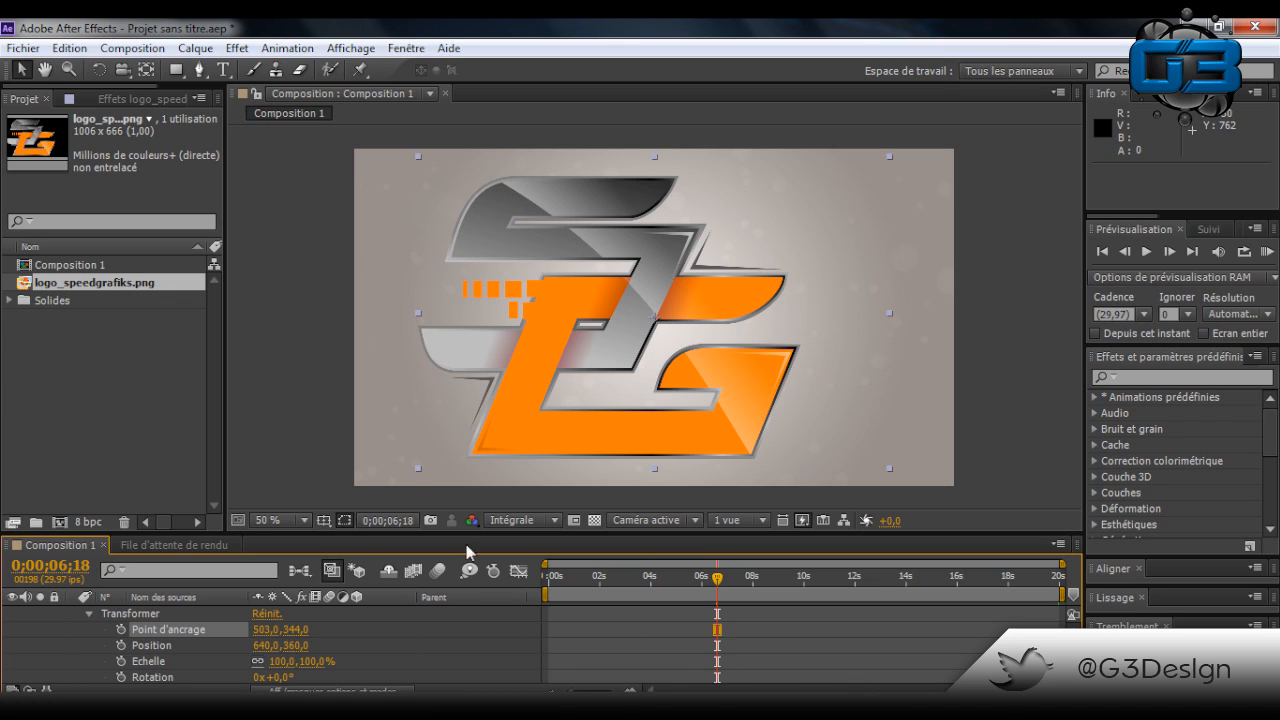
{"action": "left_click_drag", "start_coordinate": [255, 630], "coordinate": [297, 590]}
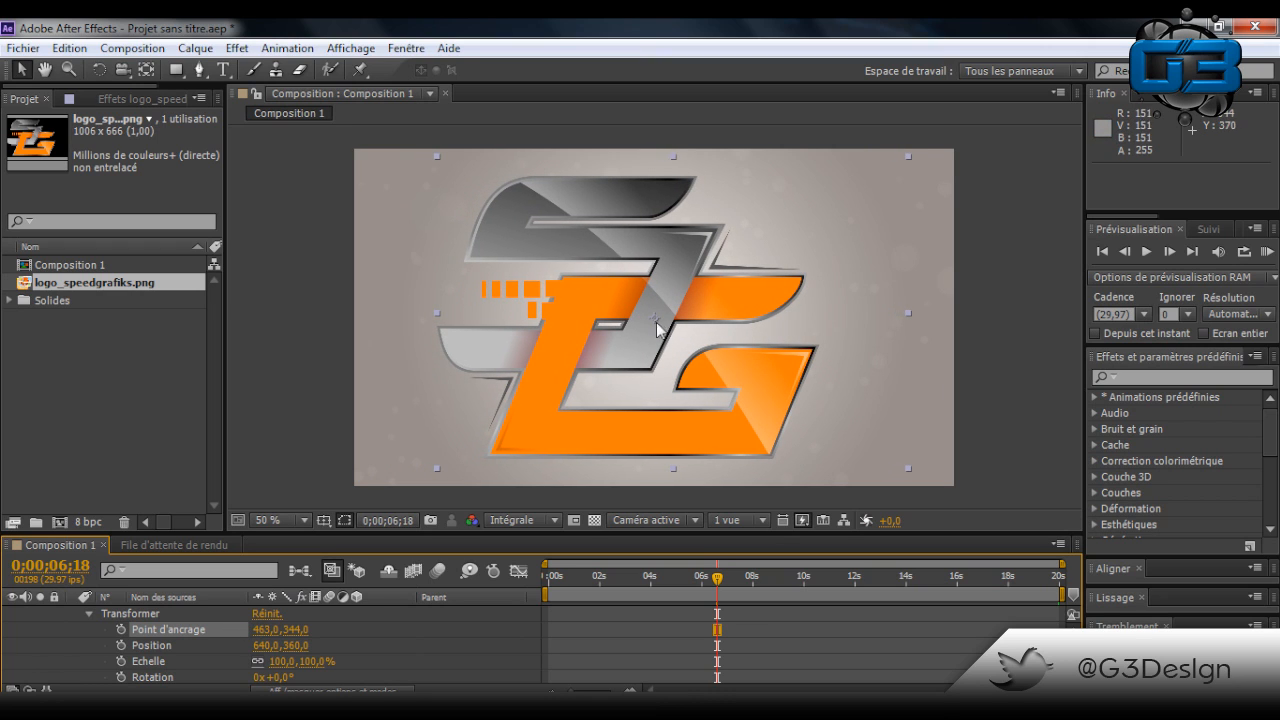
{"action": "mouse_move", "coordinate": [258, 631]}
{"action": "left_mouse_down"}
{"action": "mouse_move", "coordinate": [316, 629]}
{"action": "mouse_move", "coordinate": [241, 631]}
{"action": "left_mouse_up"}
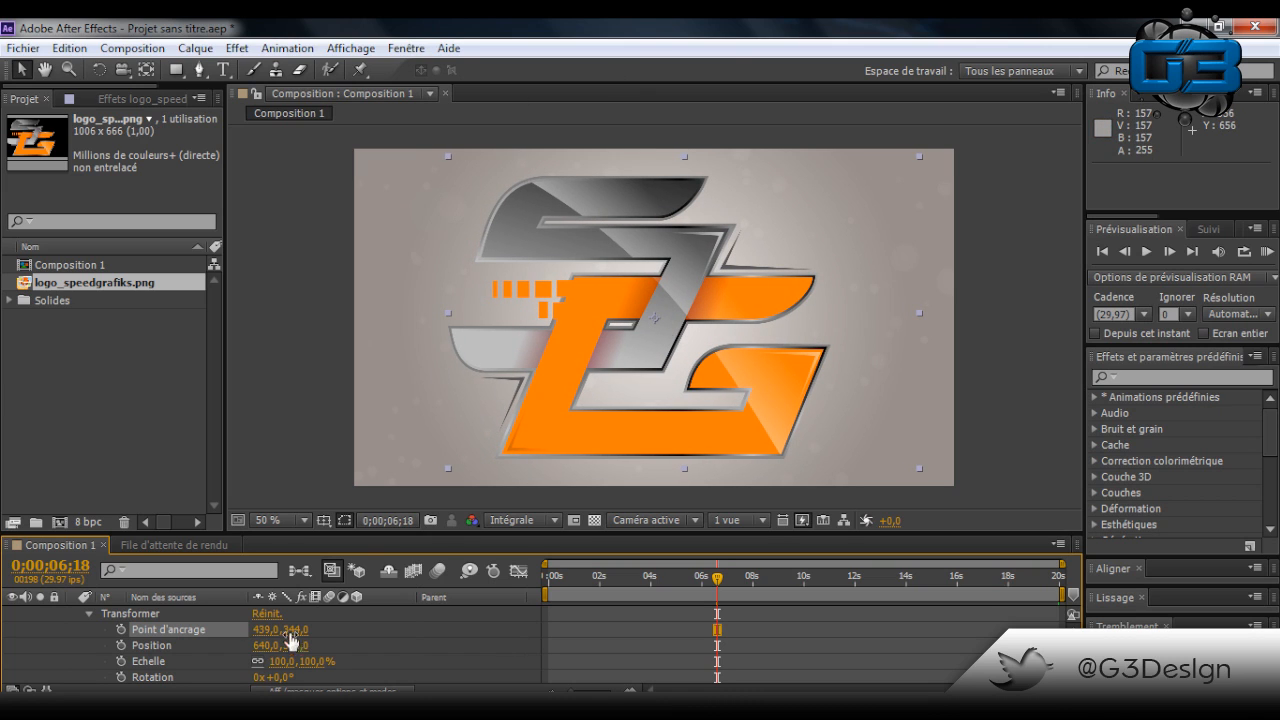
{"action": "left_click_drag", "start_coordinate": [292, 630], "coordinate": [244, 630]}
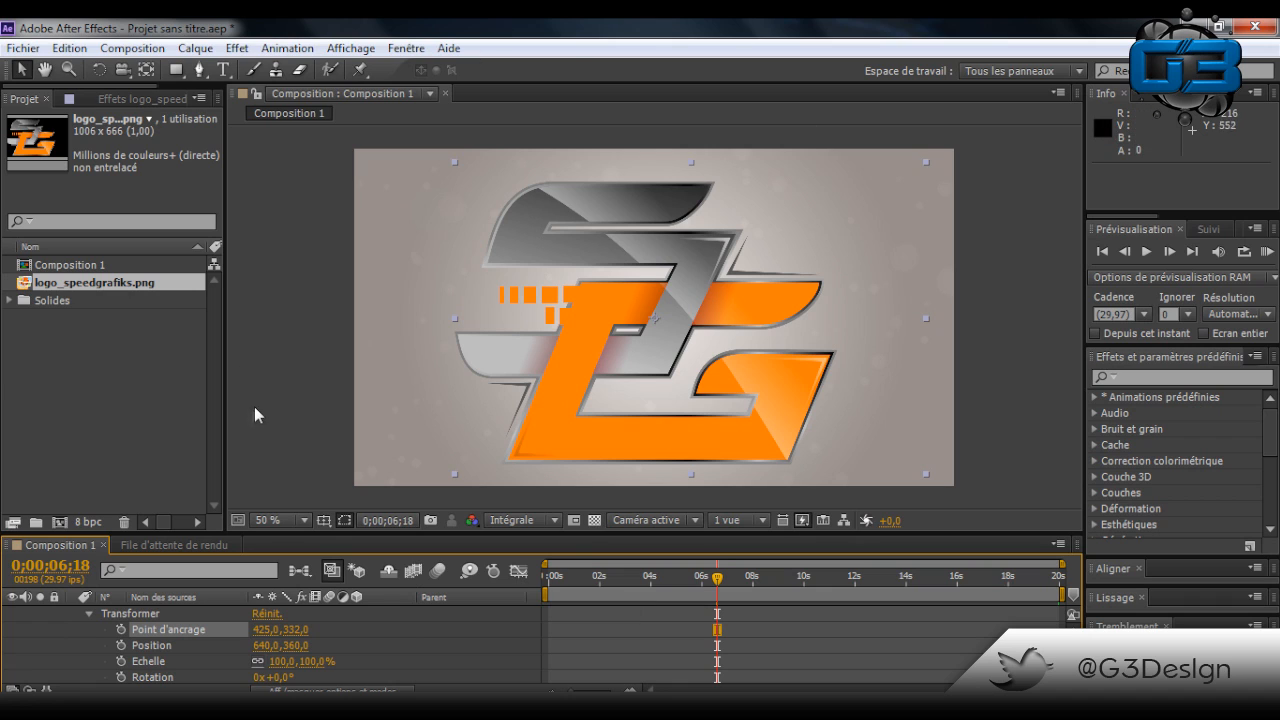
Keyframe the logo's opacity at 100% at 0;00;00;23 and 2% at the first frame to create a fade-in
{"action": "left_click_drag", "start_coordinate": [643, 578], "coordinate": [548, 580]}
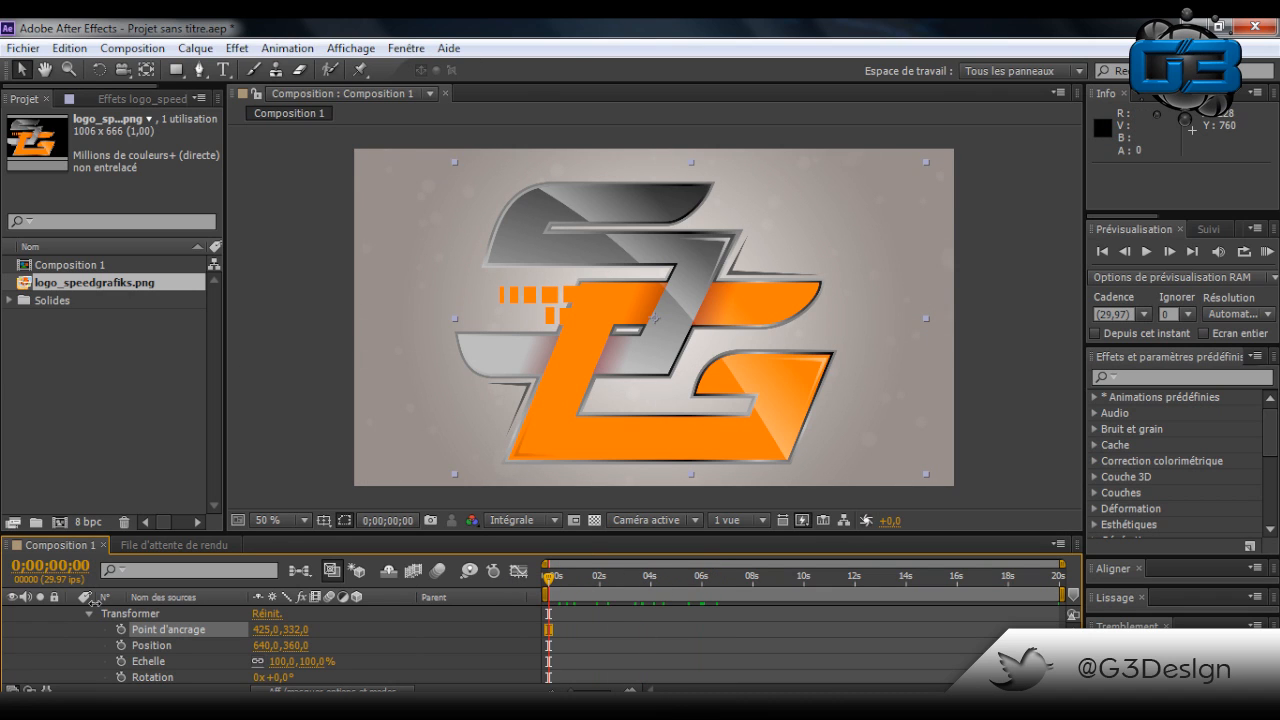
{"action": "scroll", "coordinate": [77, 627], "scroll_direction": "up", "scroll_amount": 1}
{"action": "scroll", "coordinate": [100, 628], "scroll_direction": "down", "scroll_amount": 3}
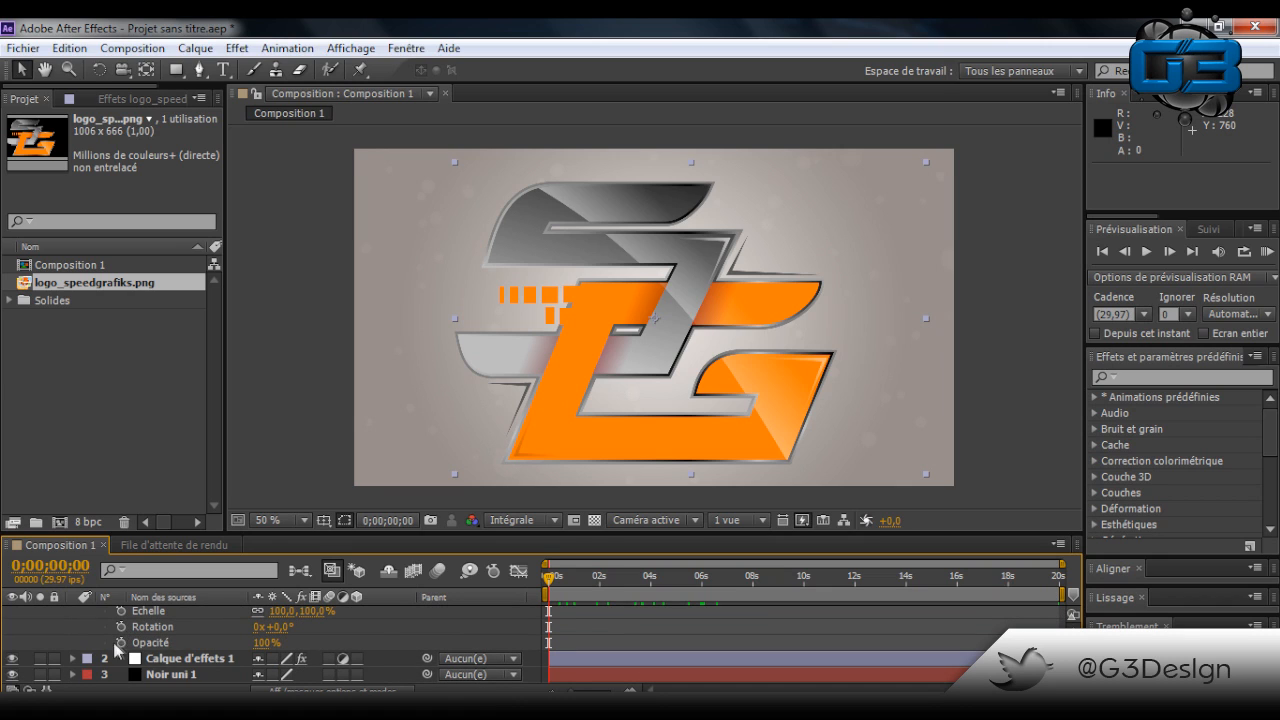
{"action": "left_click_drag", "start_coordinate": [549, 580], "coordinate": [569, 579]}
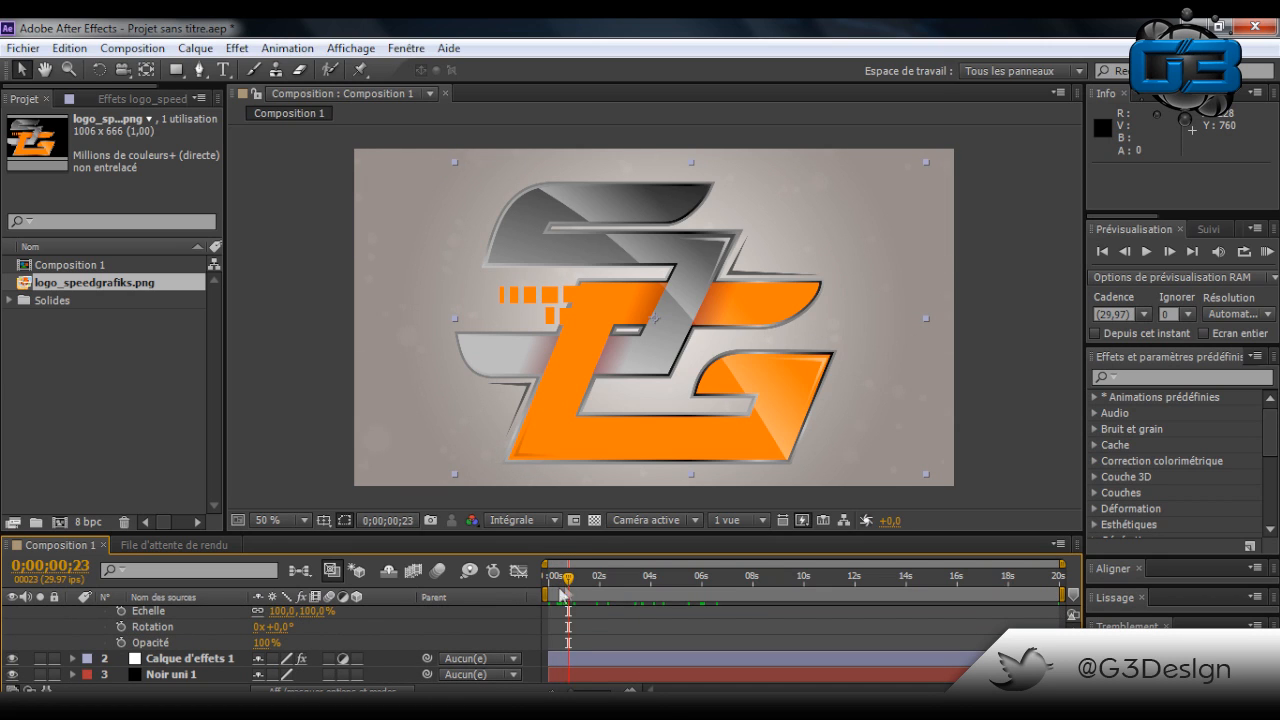
{"action": "left_click", "coordinate": [121, 642]}
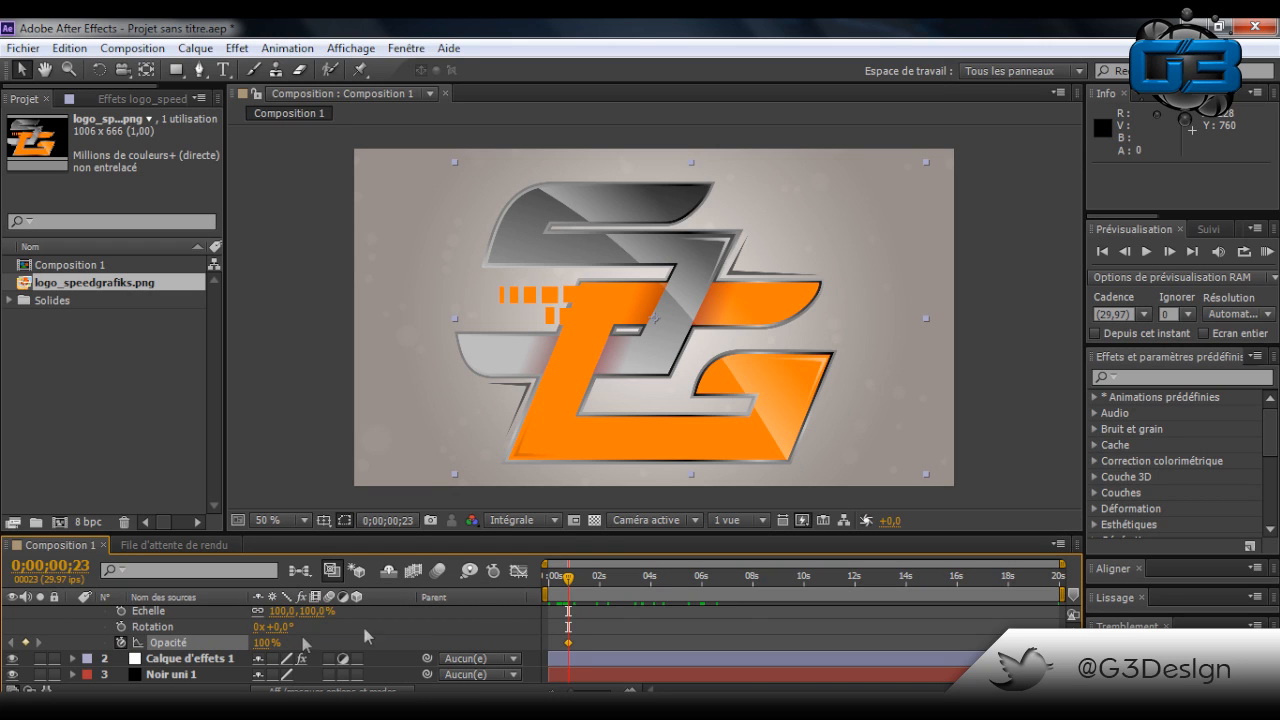
{"action": "left_click_drag", "start_coordinate": [567, 580], "coordinate": [547, 584]}
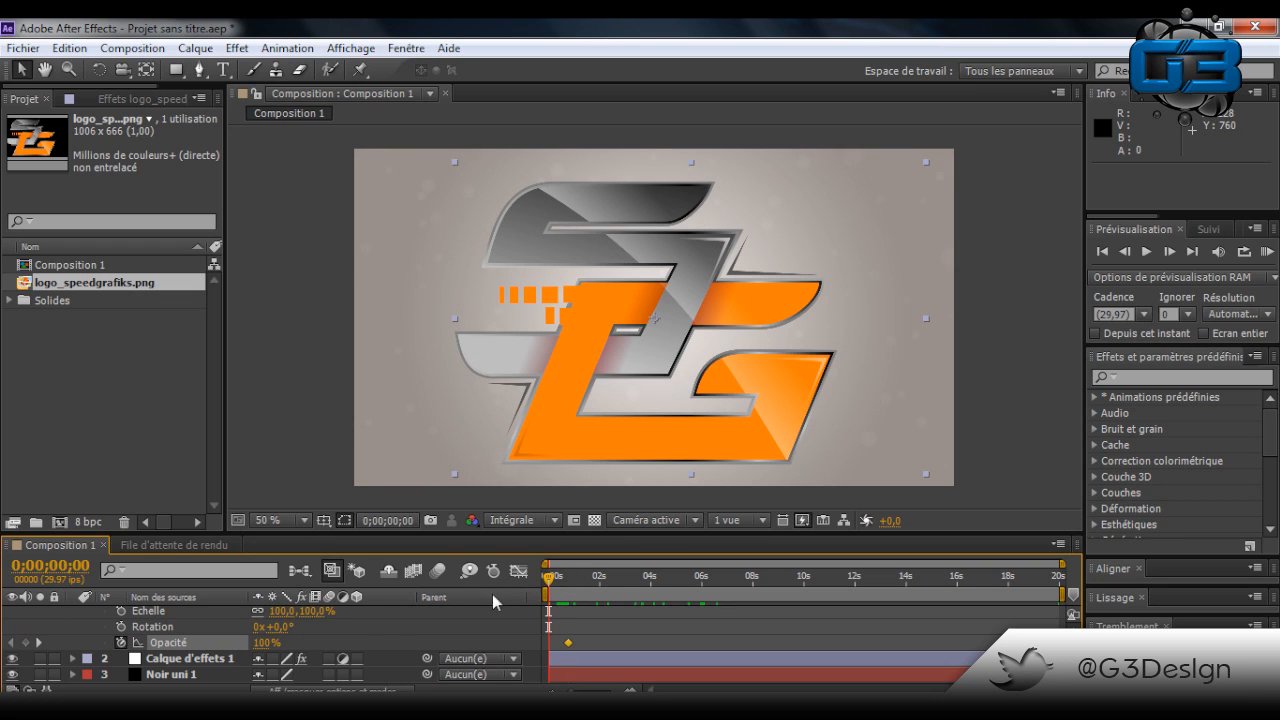
{"action": "left_click_drag", "start_coordinate": [263, 648], "coordinate": [97, 640]}
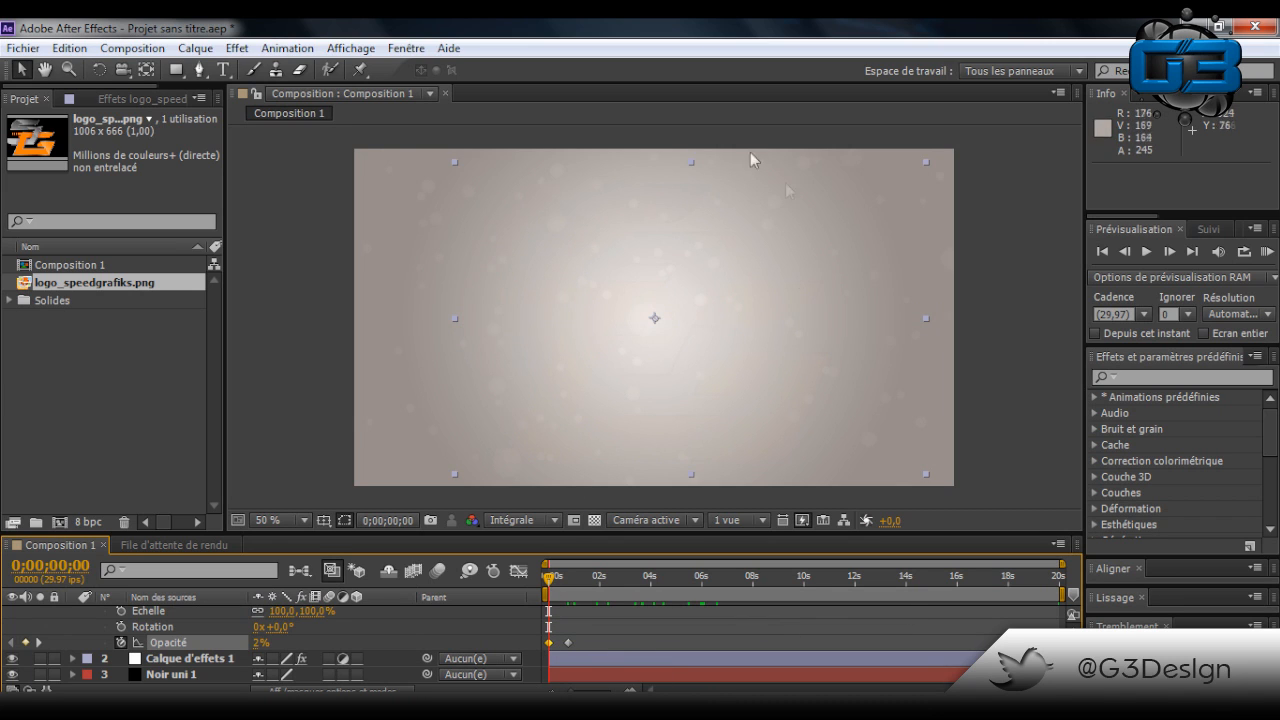
{"action": "mouse_move", "coordinate": [548, 582]}
{"action": "left_mouse_down"}
{"action": "mouse_move", "coordinate": [580, 586]}
{"action": "mouse_move", "coordinate": [537, 590]}
{"action": "mouse_move", "coordinate": [592, 588]}
{"action": "mouse_move", "coordinate": [547, 590]}
{"action": "mouse_move", "coordinate": [570, 588]}
{"action": "left_mouse_up"}
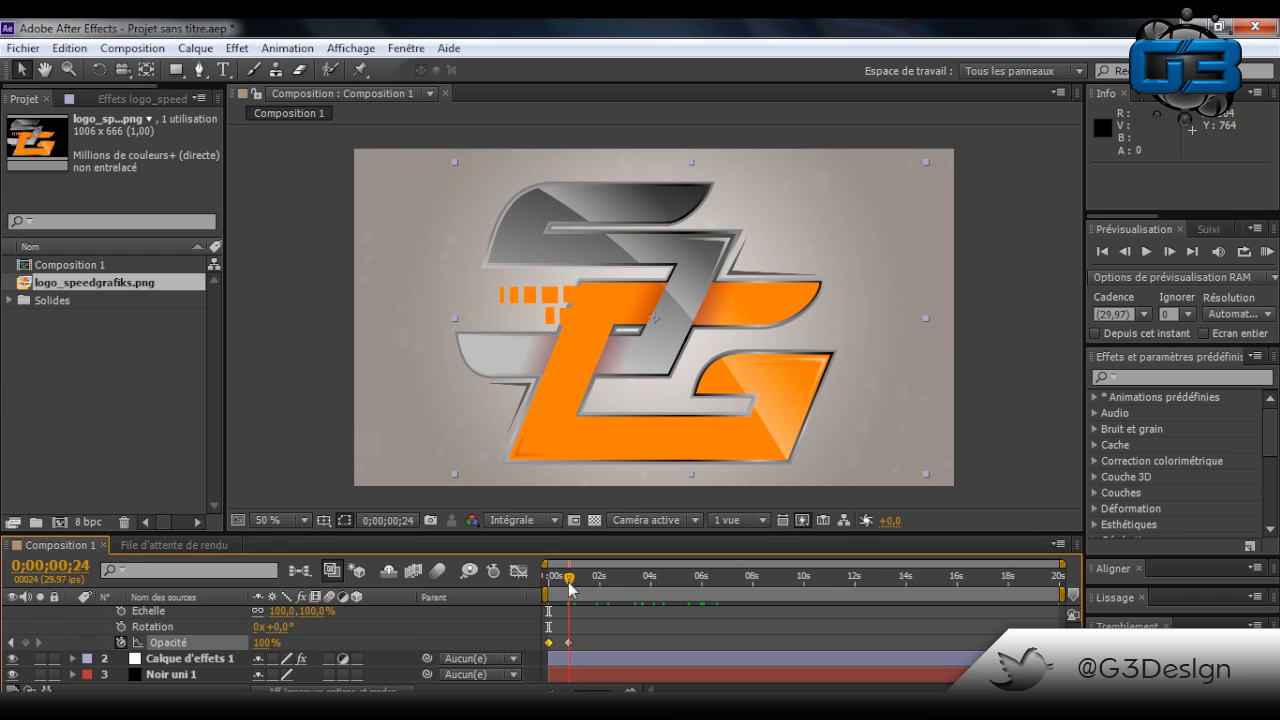
Enlarge the timeline area and add scale and position keyframes to the logo layer at the first frame
{"action": "scroll", "coordinate": [215, 627], "scroll_direction": "up", "scroll_amount": 3}
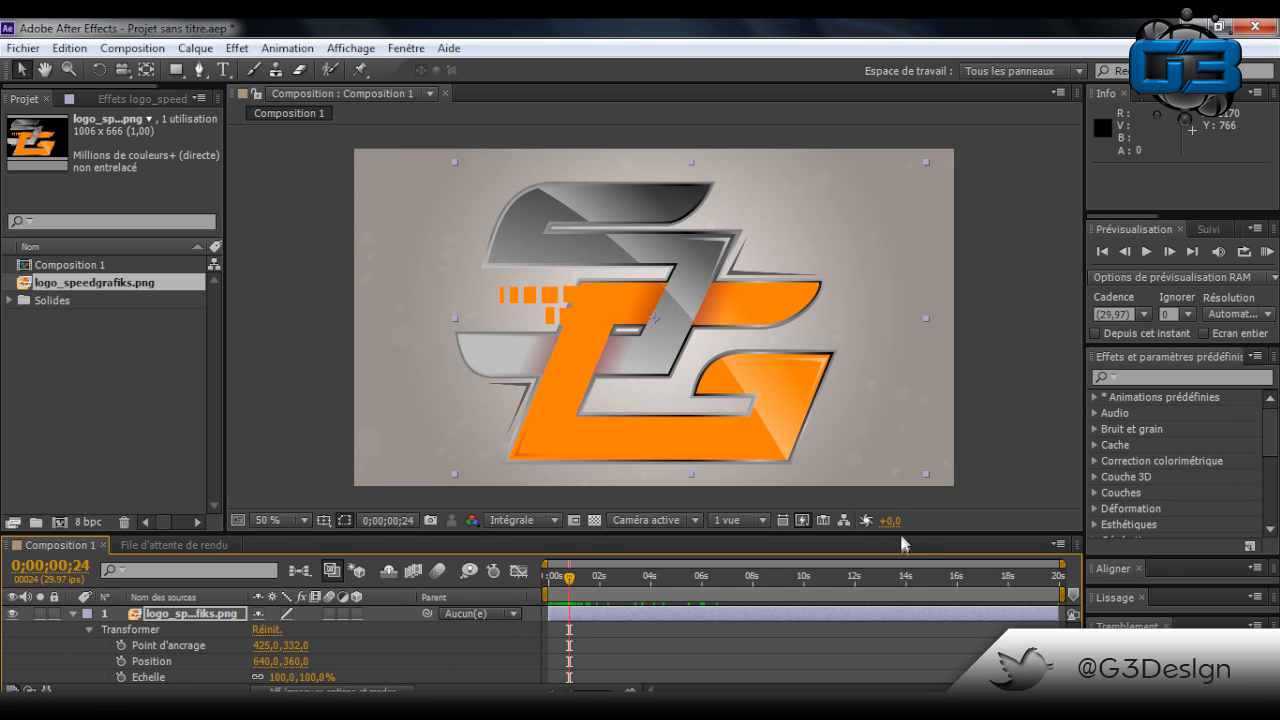
{"action": "left_click_drag", "start_coordinate": [903, 534], "coordinate": [914, 333]}
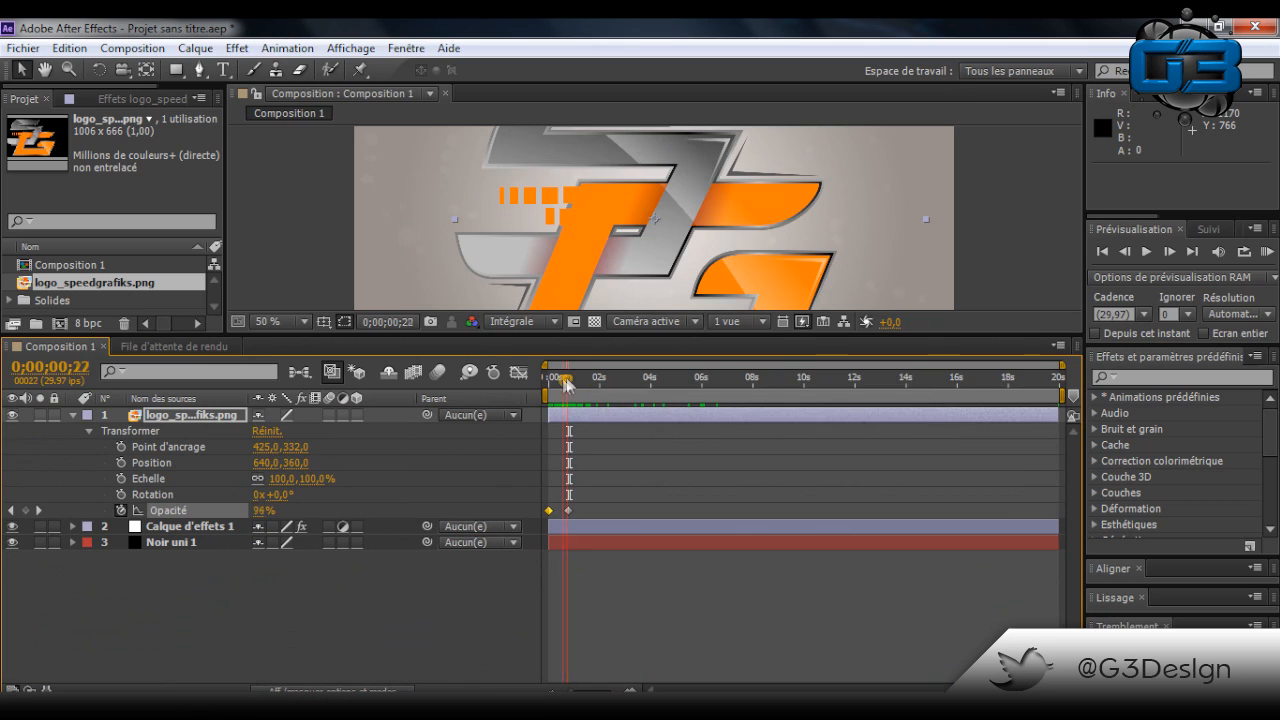
{"action": "left_click_drag", "start_coordinate": [567, 380], "coordinate": [537, 390]}
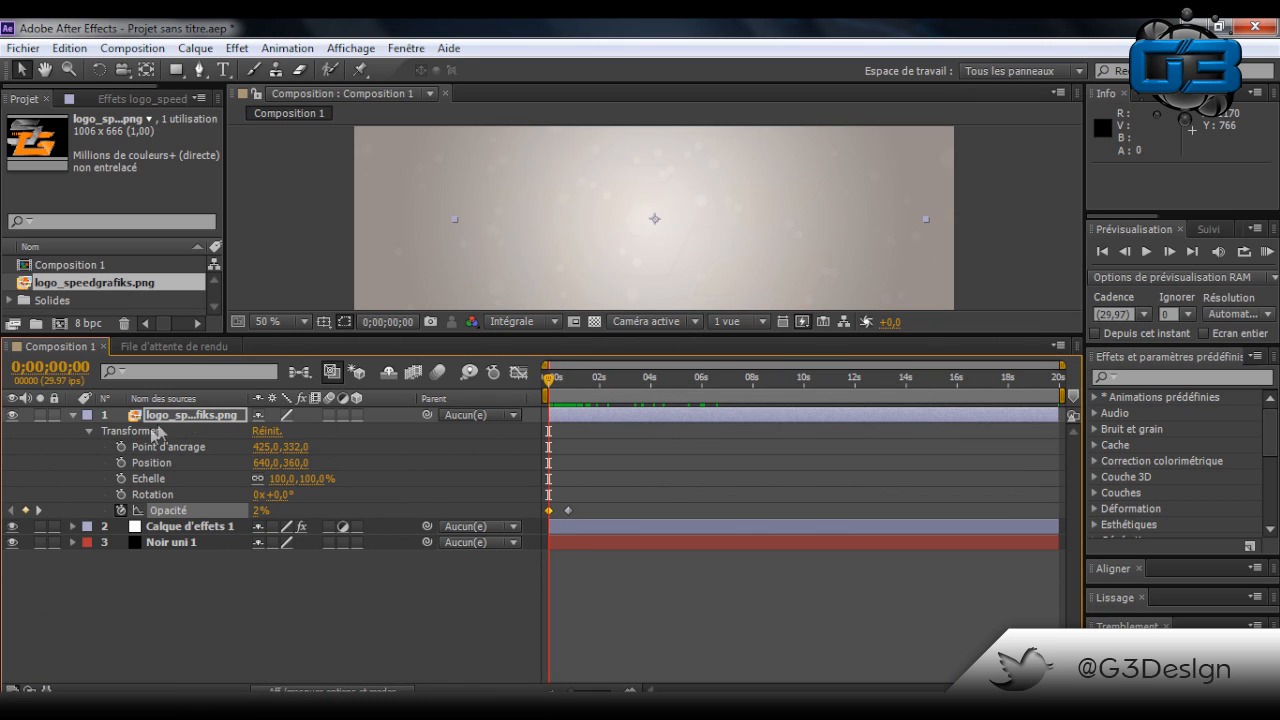
{"action": "left_click", "coordinate": [121, 479]}
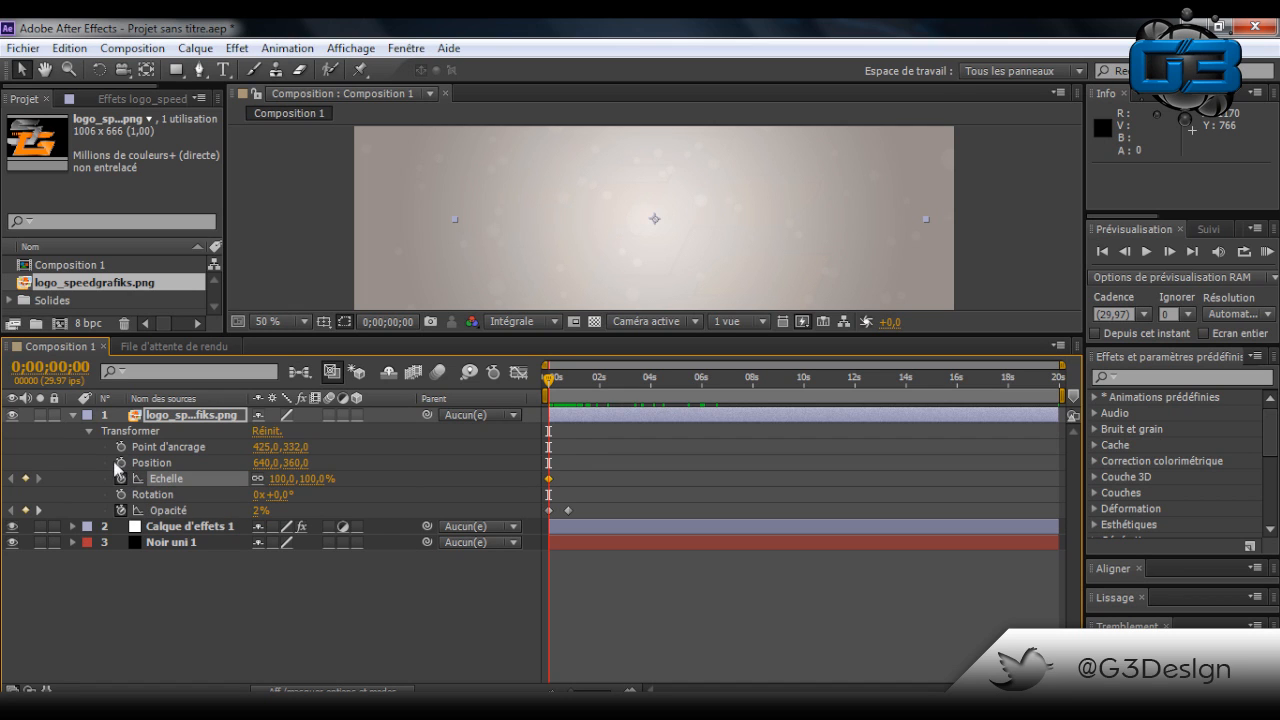
{"action": "left_click", "coordinate": [121, 463]}
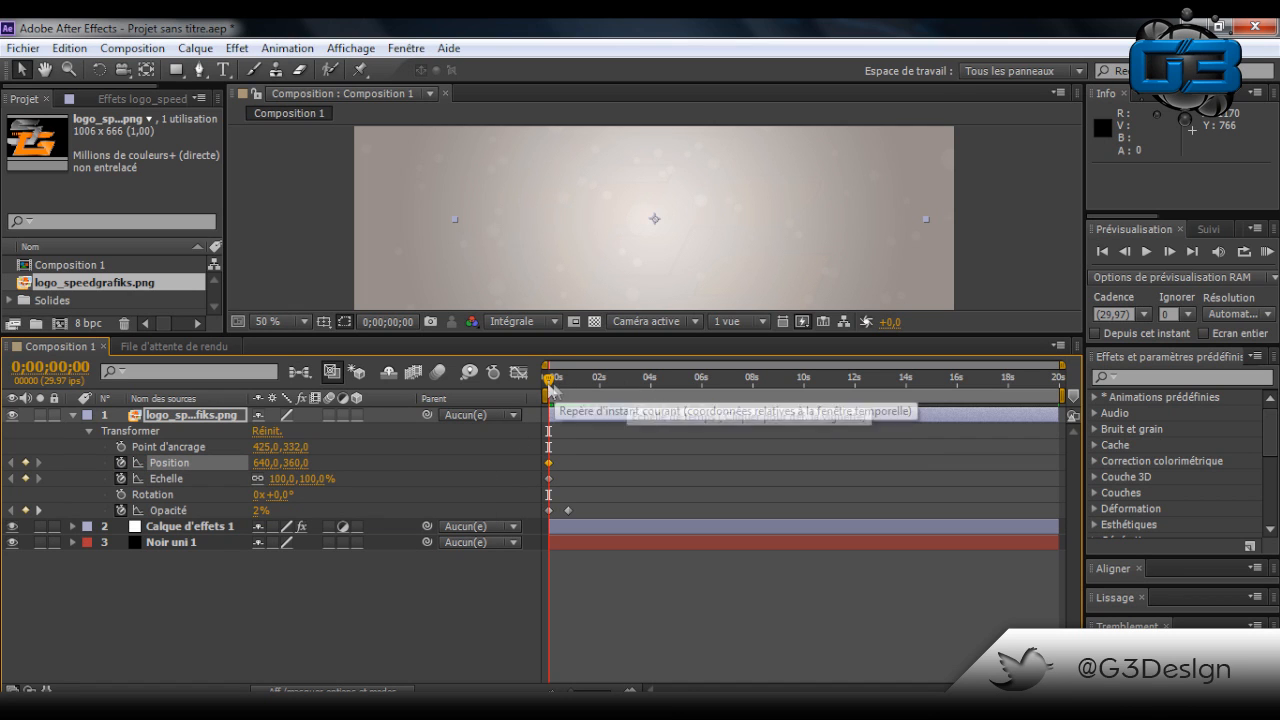
At 0;00;00;24, shrink the logo to about 37.7% and move it horizontally to about 230, 358
{"action": "left_click_drag", "start_coordinate": [547, 382], "coordinate": [569, 384]}
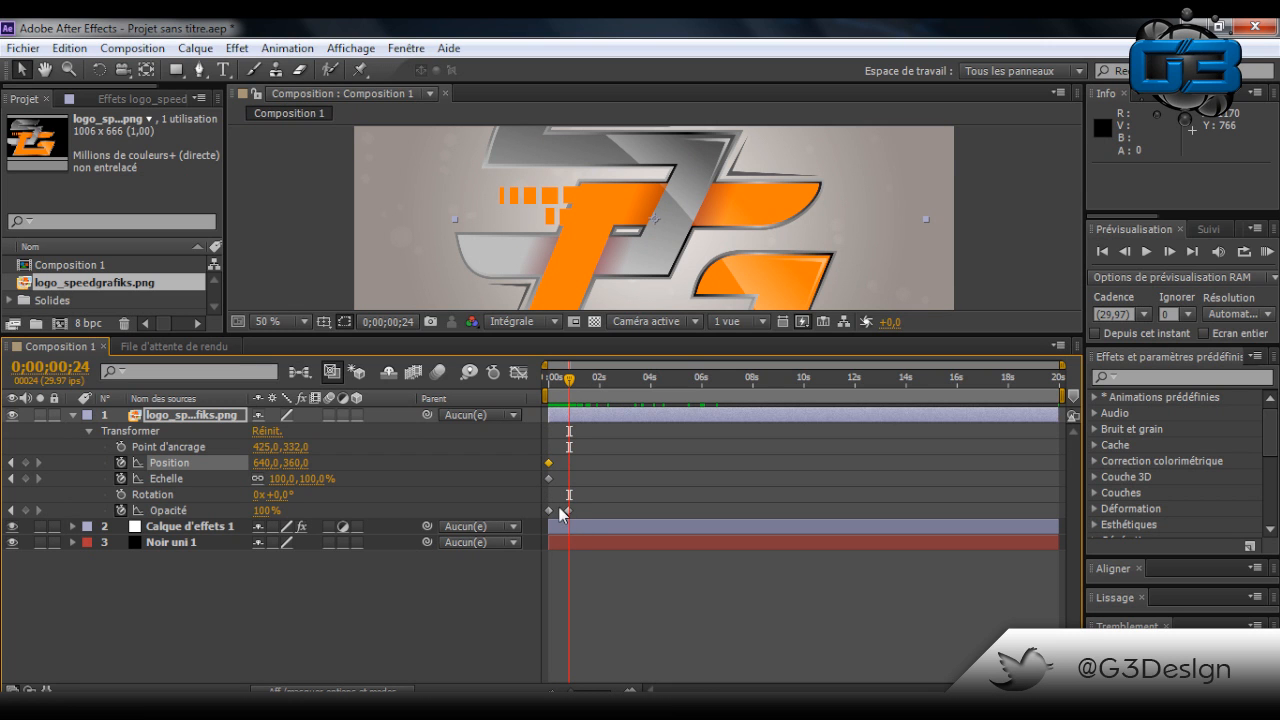
{"action": "left_click_drag", "start_coordinate": [894, 333], "coordinate": [890, 538]}
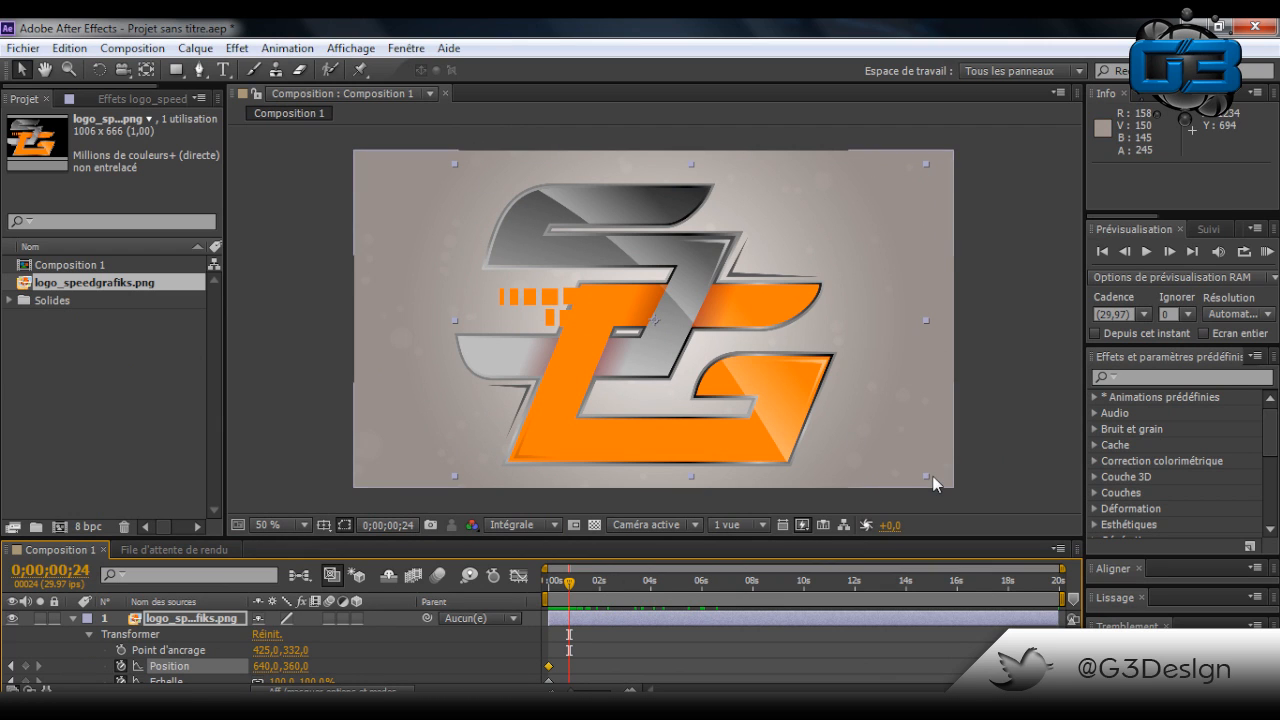
{"action": "left_click_drag", "start_coordinate": [926, 476], "coordinate": [848, 378]}
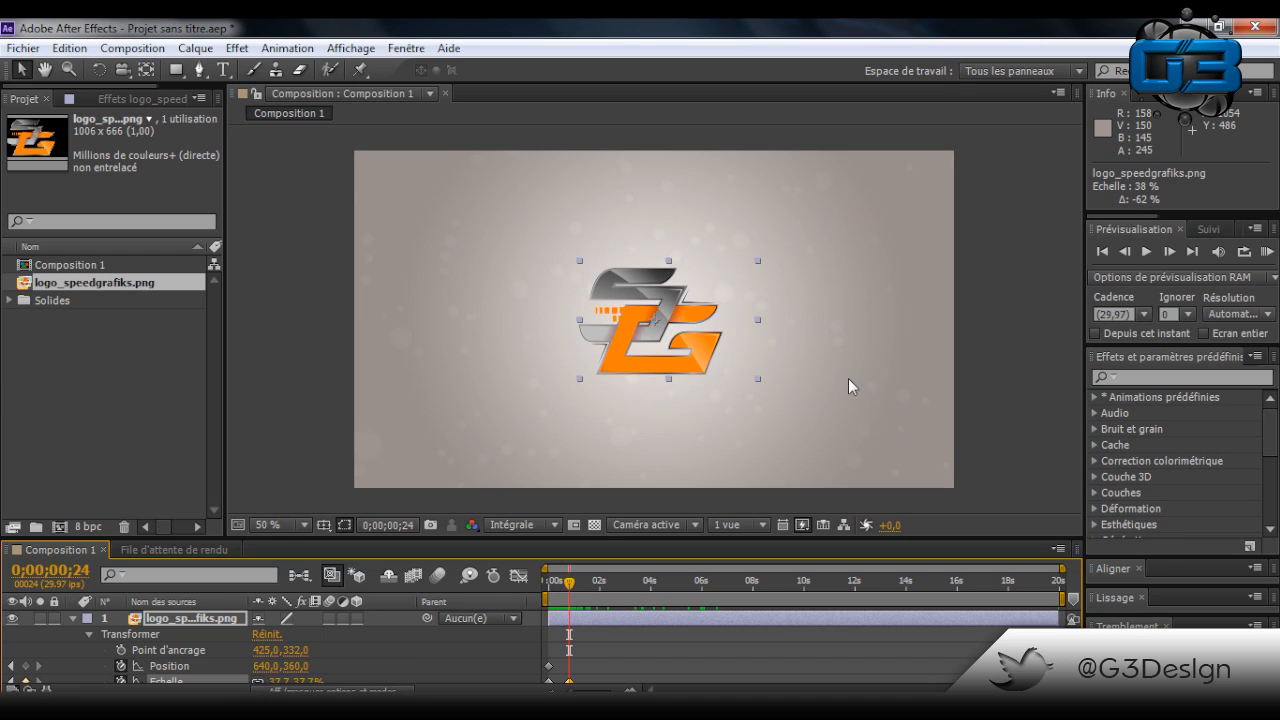
{"action": "left_click_drag", "start_coordinate": [848, 378], "coordinate": [850, 381]}
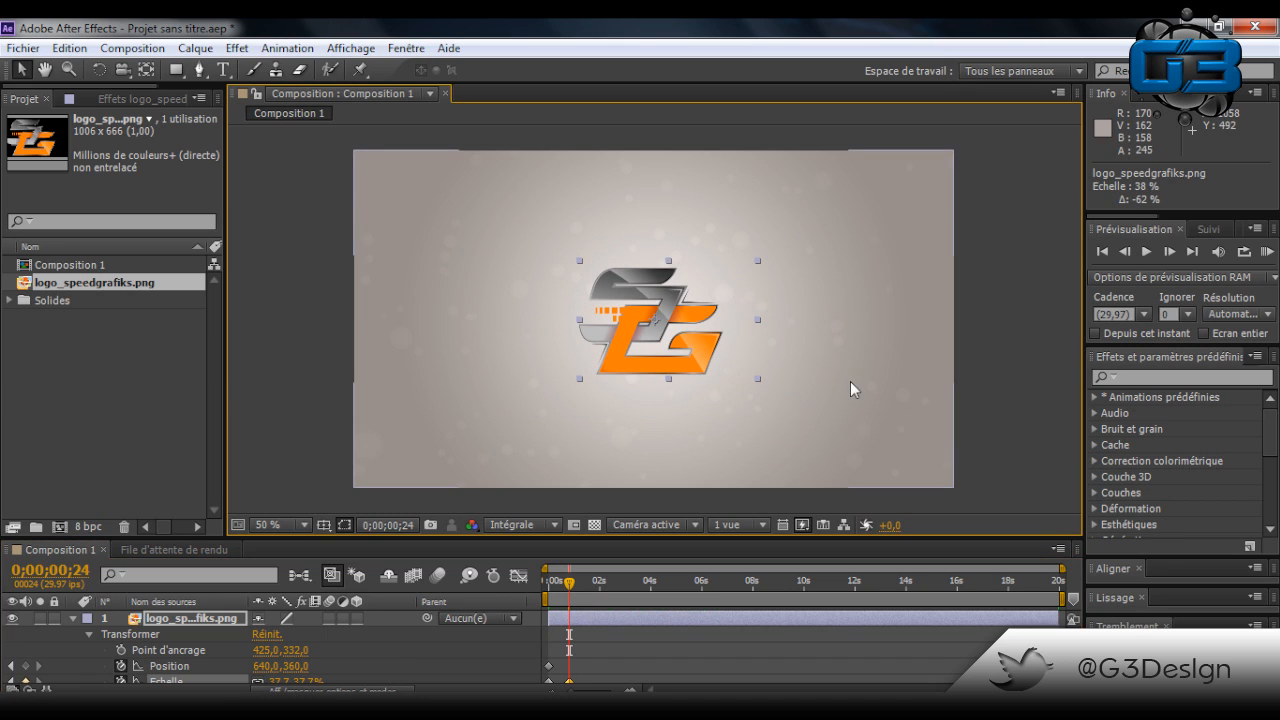
{"action": "left_click_drag", "start_coordinate": [672, 318], "coordinate": [487, 317]}
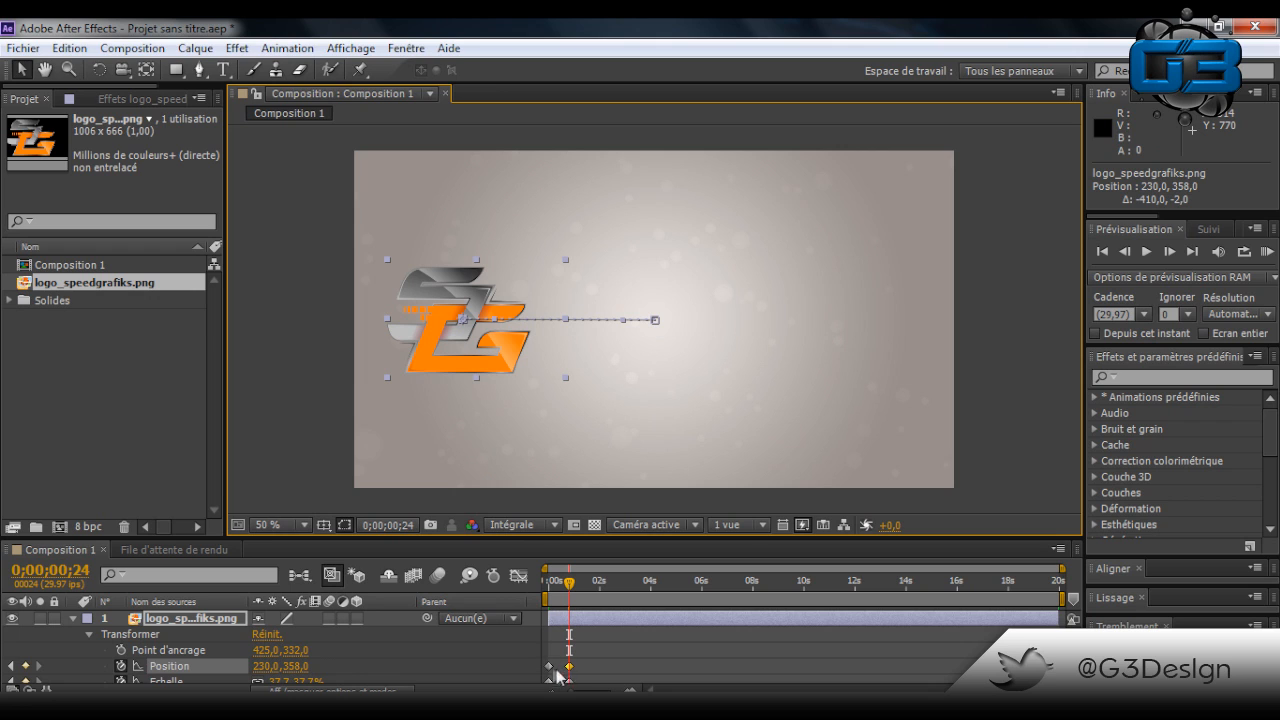
Return to the first frame and play the logo animation to check the fade, shrink and slide
{"action": "left_click_drag", "start_coordinate": [570, 586], "coordinate": [548, 586]}
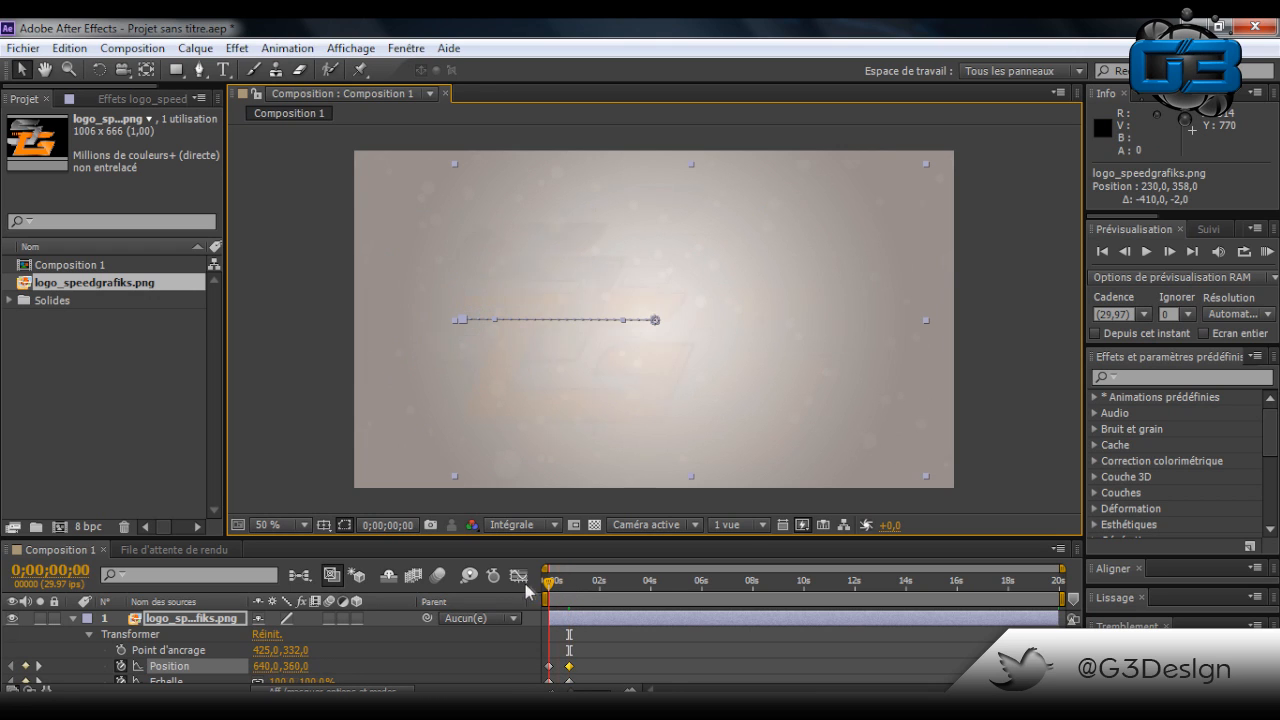
{"action": "left_click", "coordinate": [295, 237]}
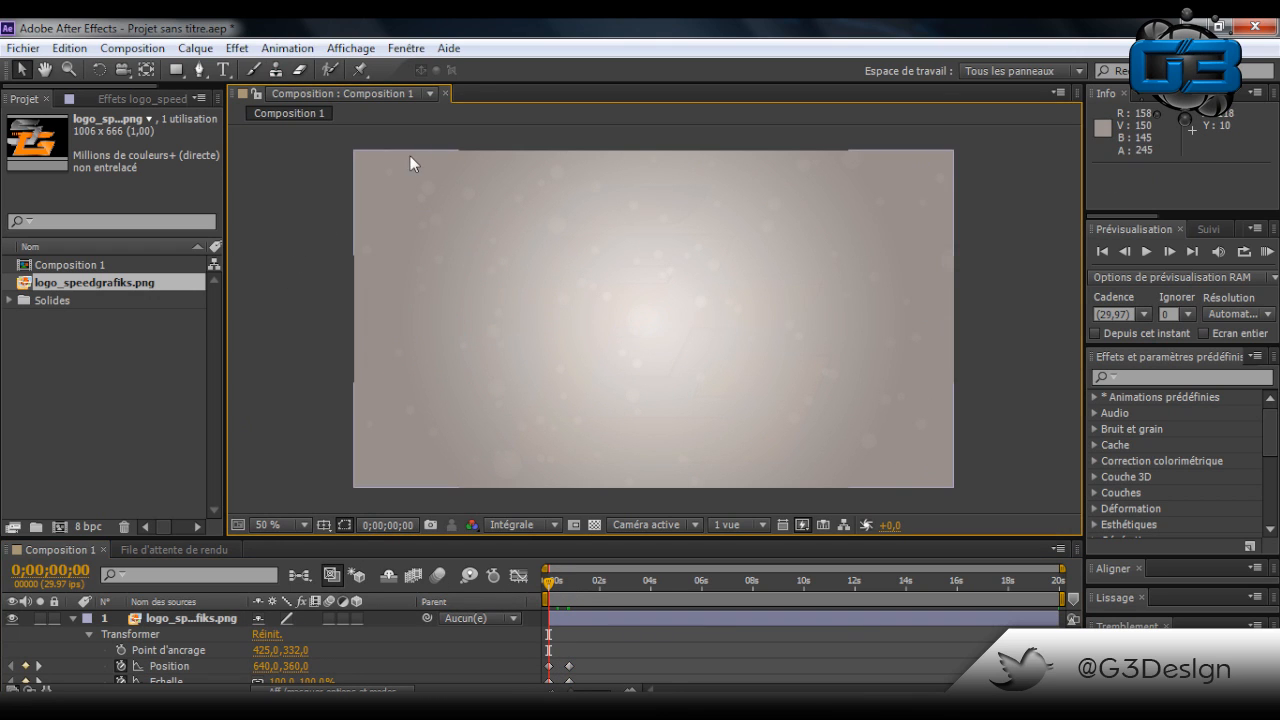
{"action": "left_click", "coordinate": [1145, 253]}
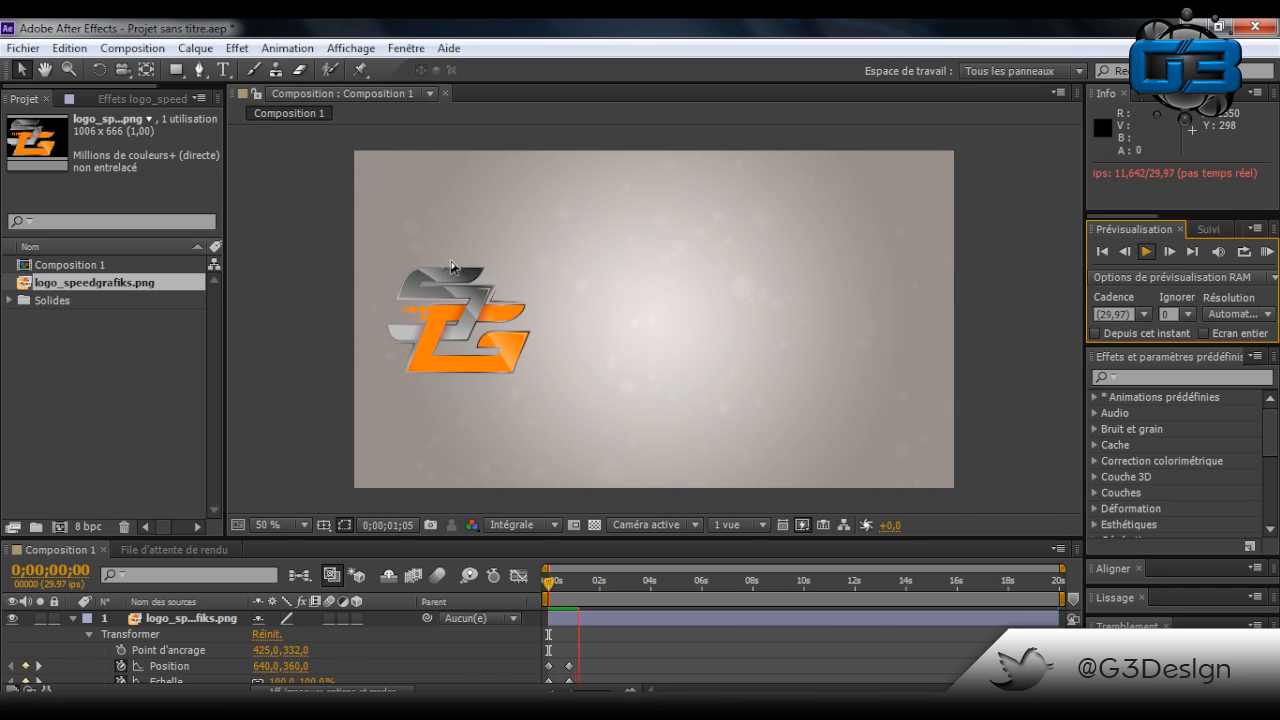
{"action": "left_click", "coordinate": [1147, 252]}
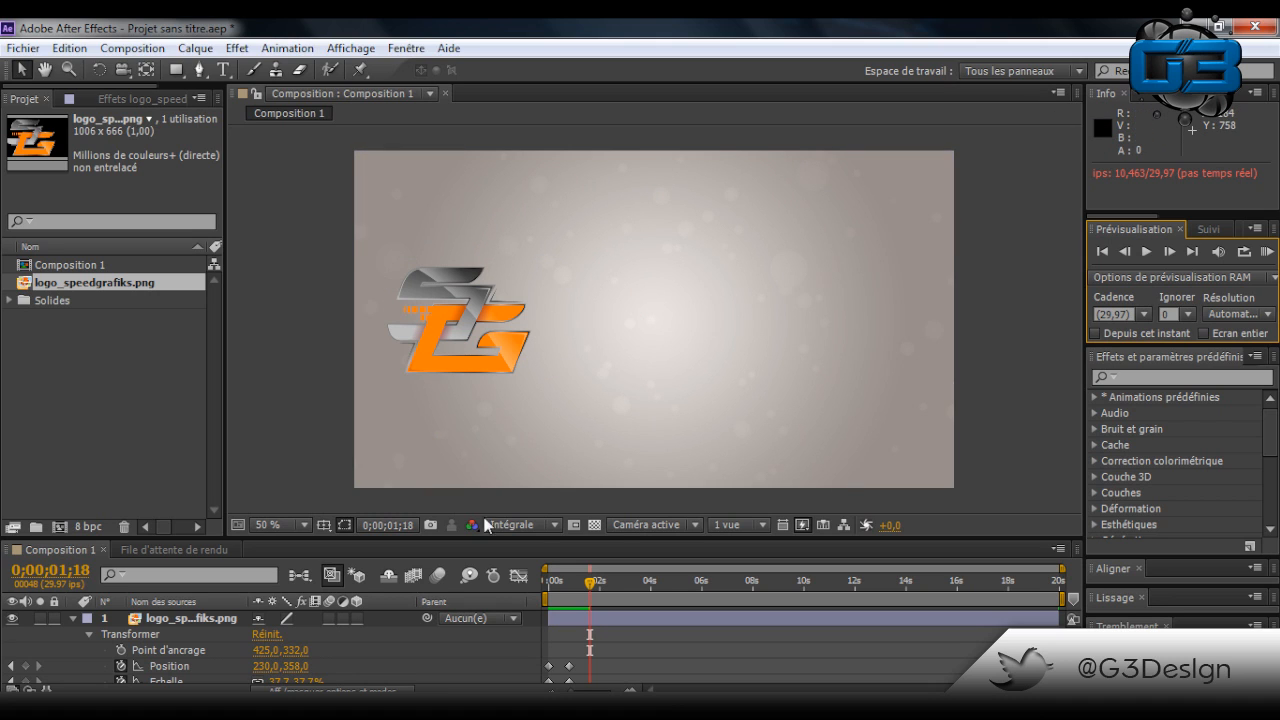
Create a new black solid at composition size above the logo layer, keeping the default settings
{"action": "left_click_drag", "start_coordinate": [625, 540], "coordinate": [644, 500]}
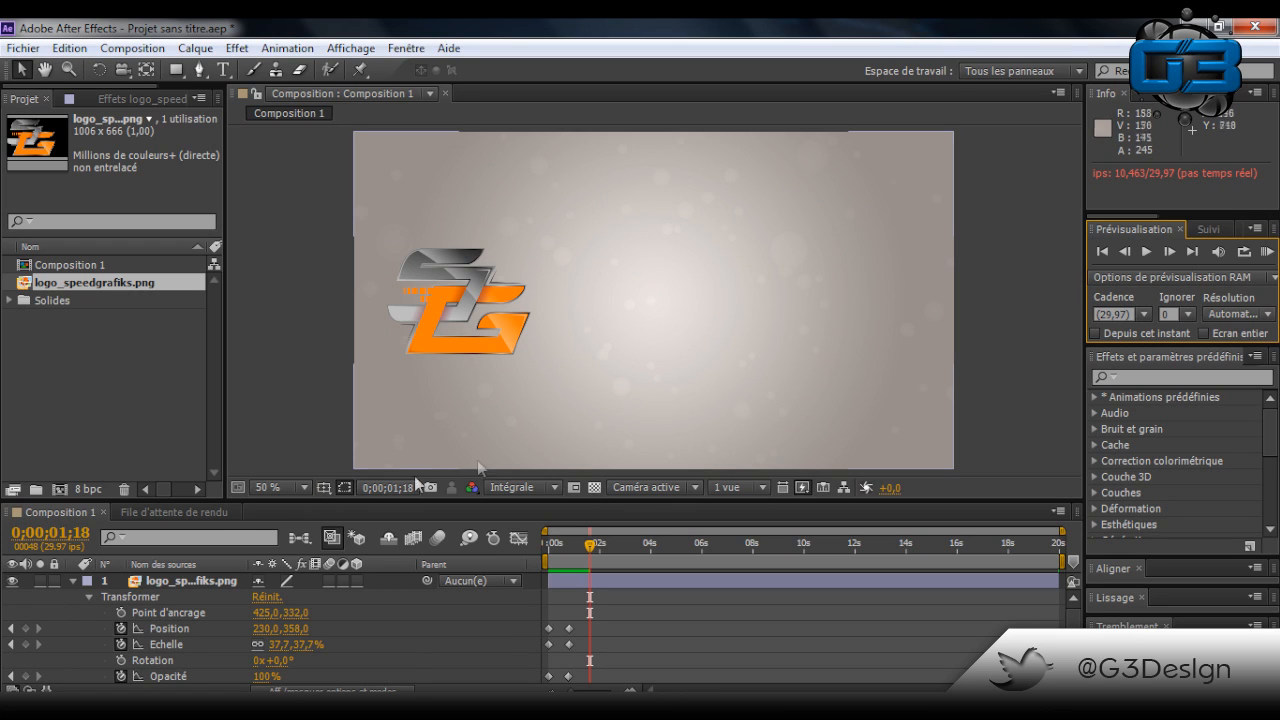
{"action": "right_click", "coordinate": [383, 577]}
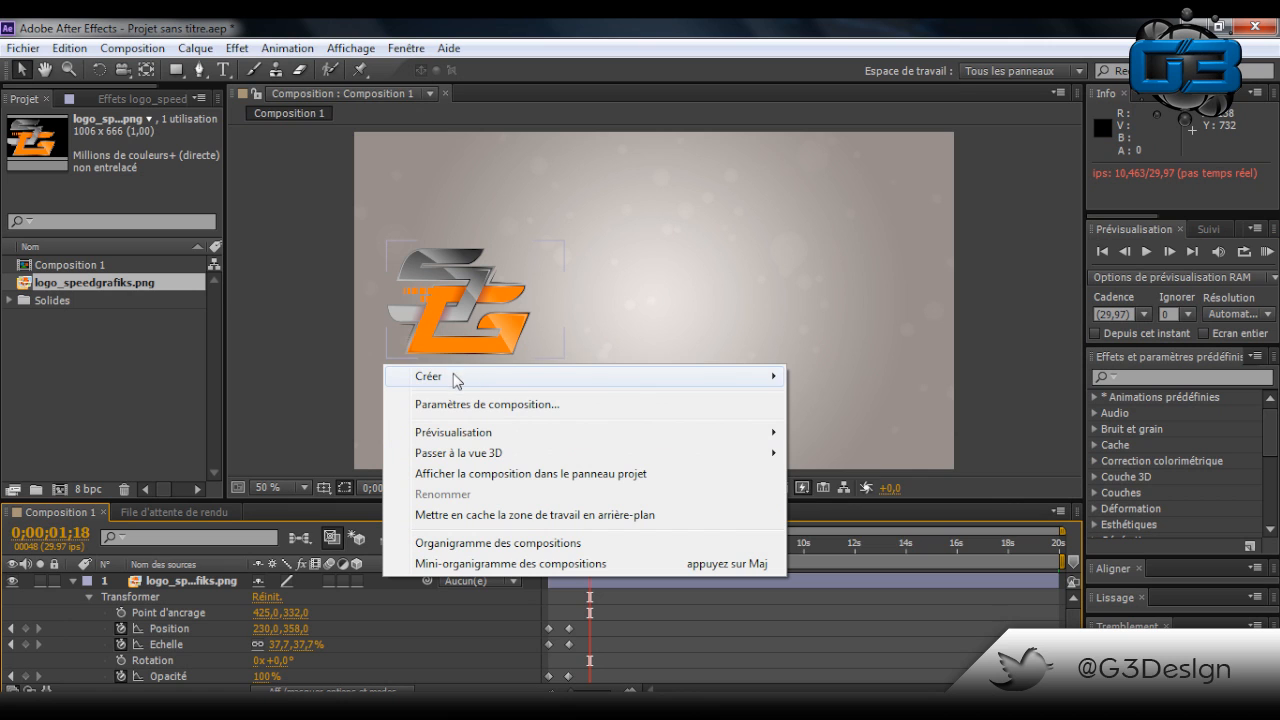
{"action": "mouse_move", "coordinate": [458, 377]}
{"action": "left_click", "coordinate": [890, 428]}
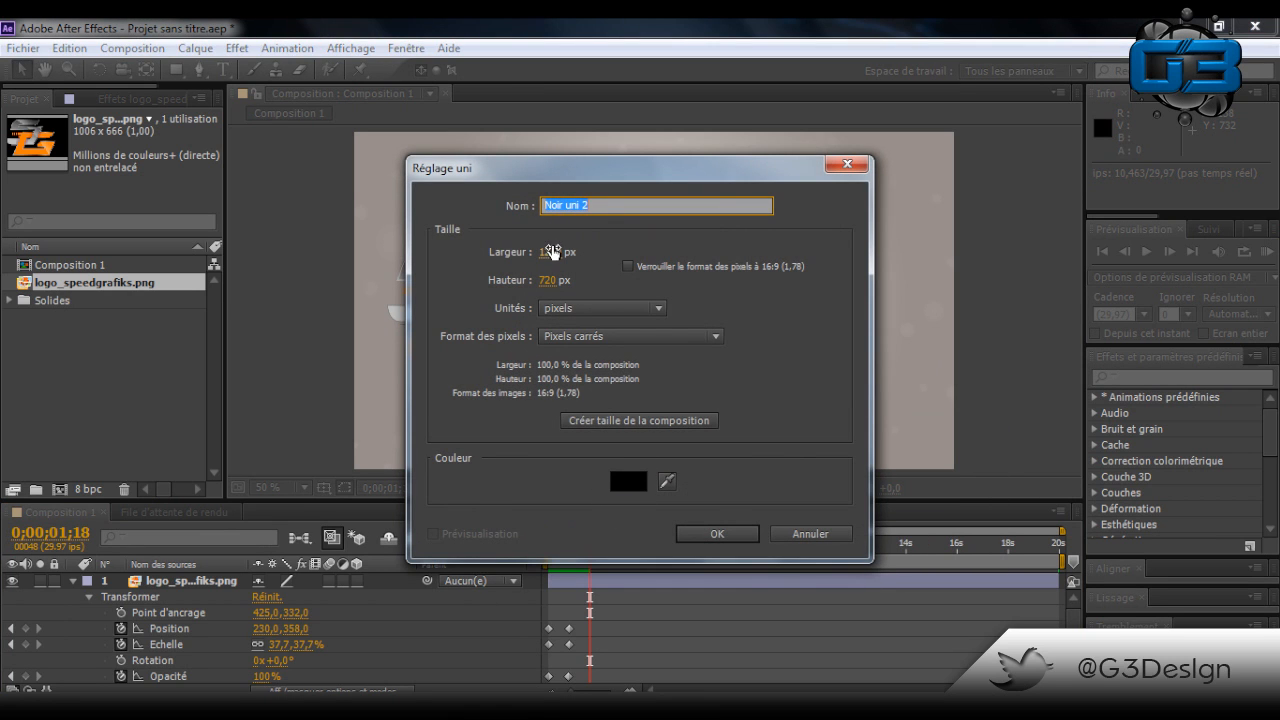
{"action": "left_click", "coordinate": [705, 533]}
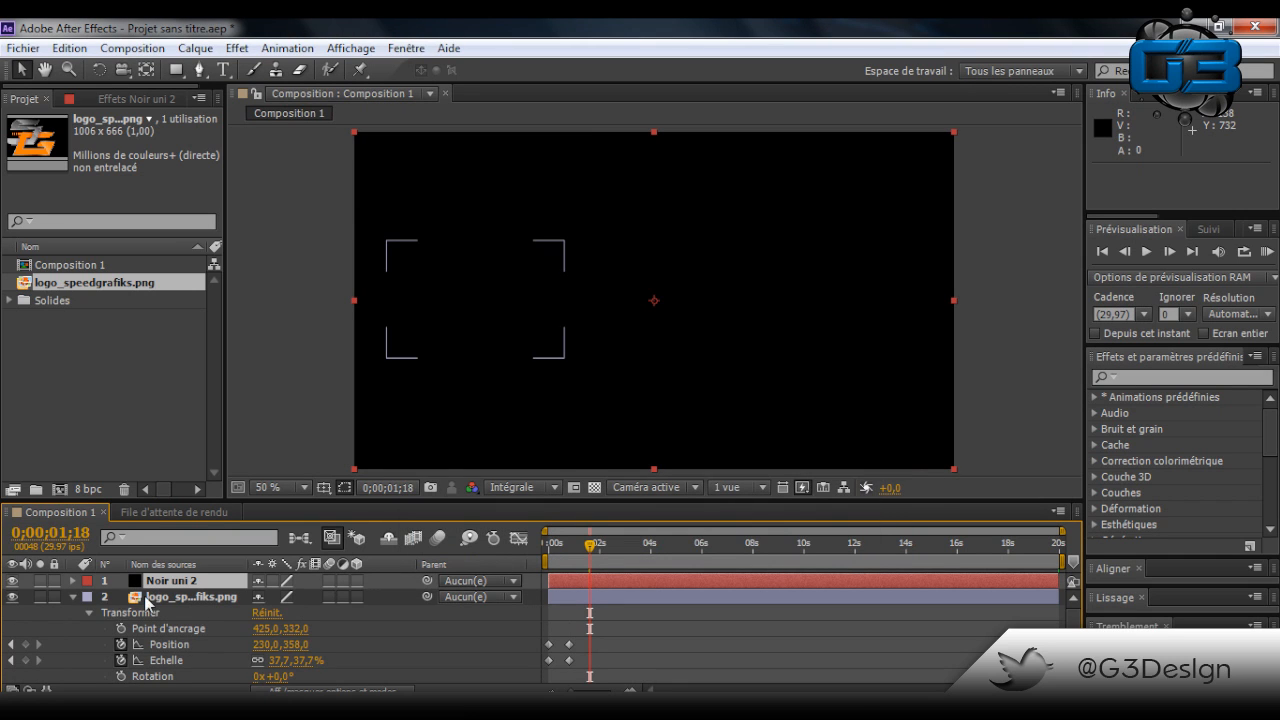
Collapse the logo layer, scale the new black solid to 60%, and move it to 850, 454 beside the logo
{"action": "left_click", "coordinate": [72, 597]}
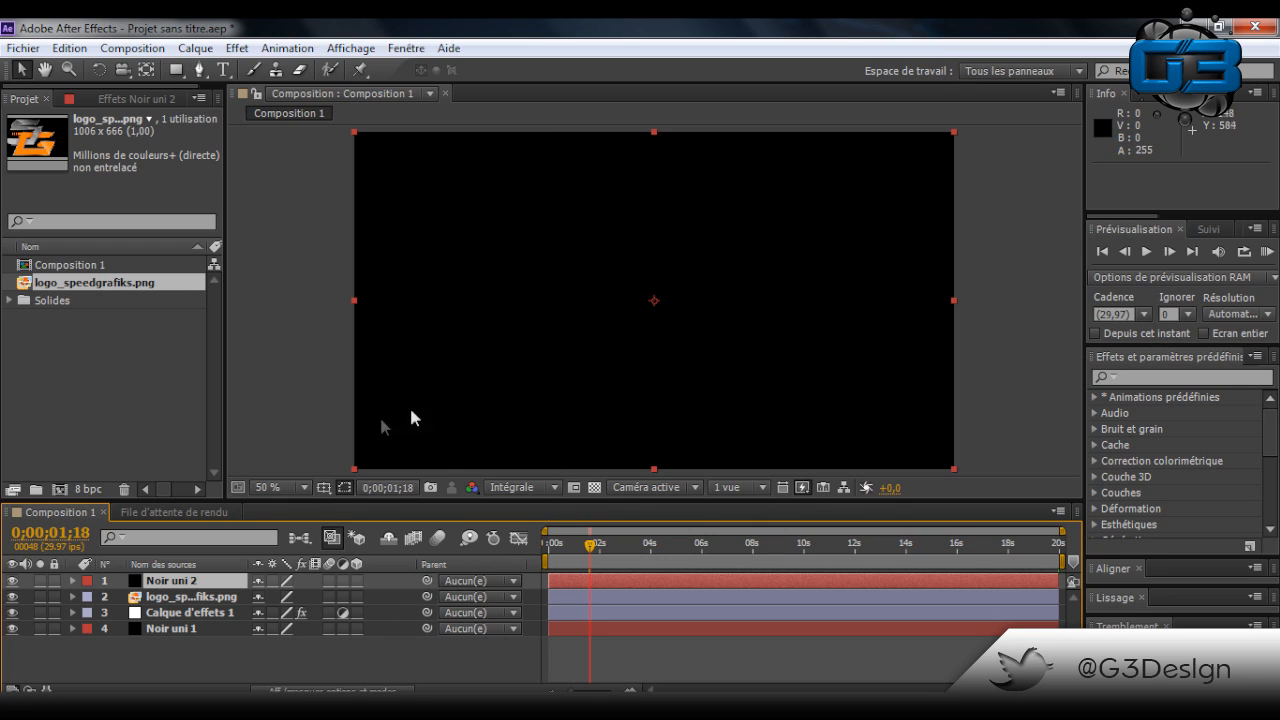
{"action": "left_click", "coordinate": [72, 581]}
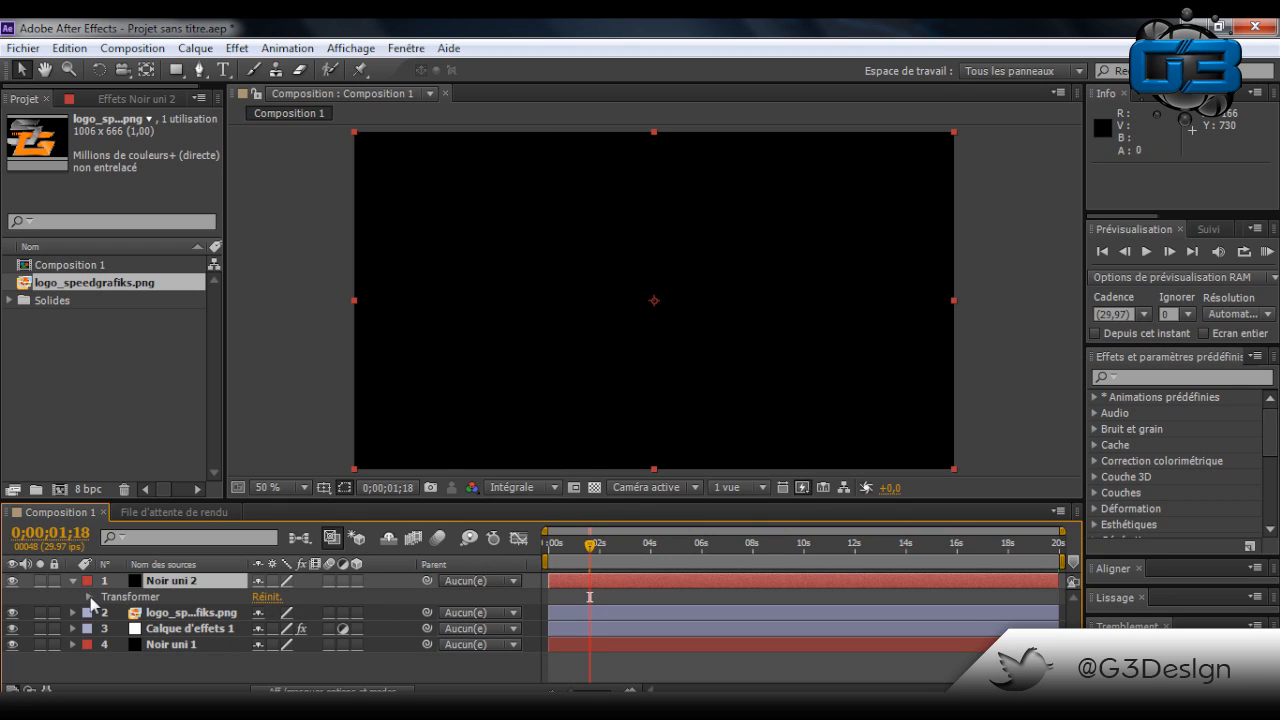
{"action": "left_click", "coordinate": [89, 596]}
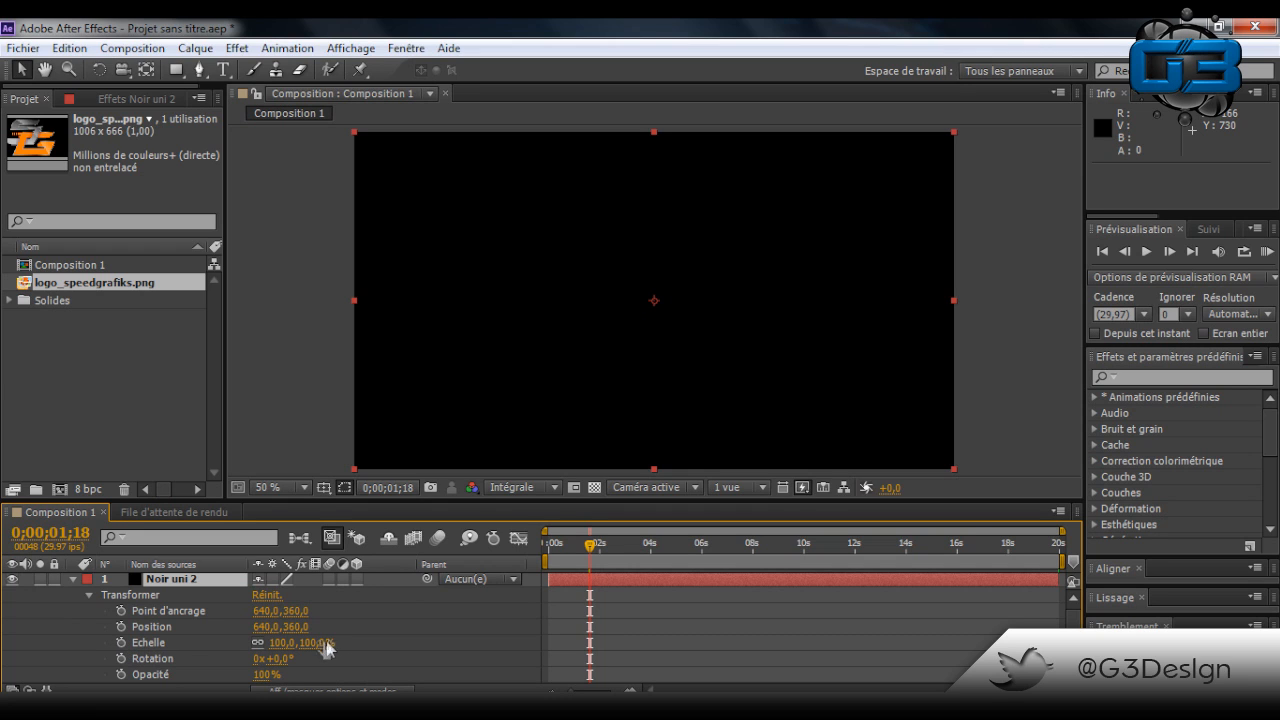
{"action": "mouse_move", "coordinate": [314, 648]}
{"action": "left_mouse_down"}
{"action": "mouse_move", "coordinate": [292, 649]}
{"action": "mouse_move", "coordinate": [295, 660]}
{"action": "left_mouse_up"}
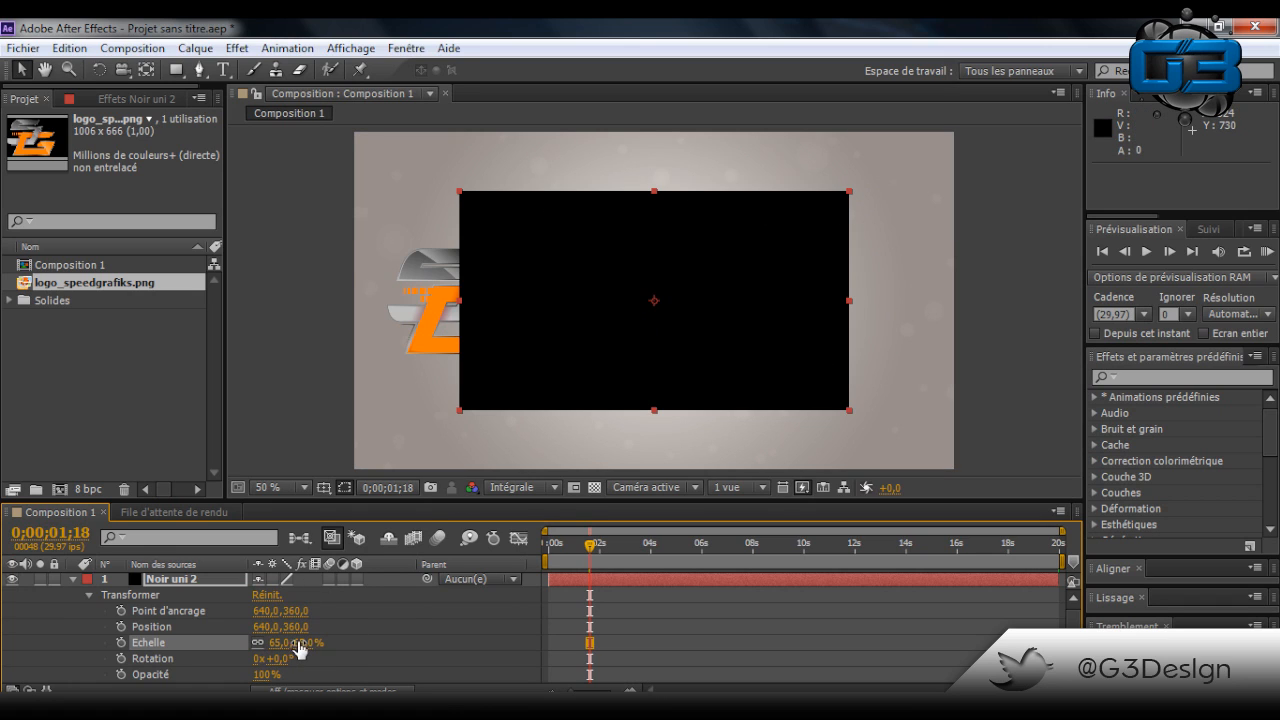
{"action": "left_click_drag", "start_coordinate": [283, 643], "coordinate": [295, 643]}
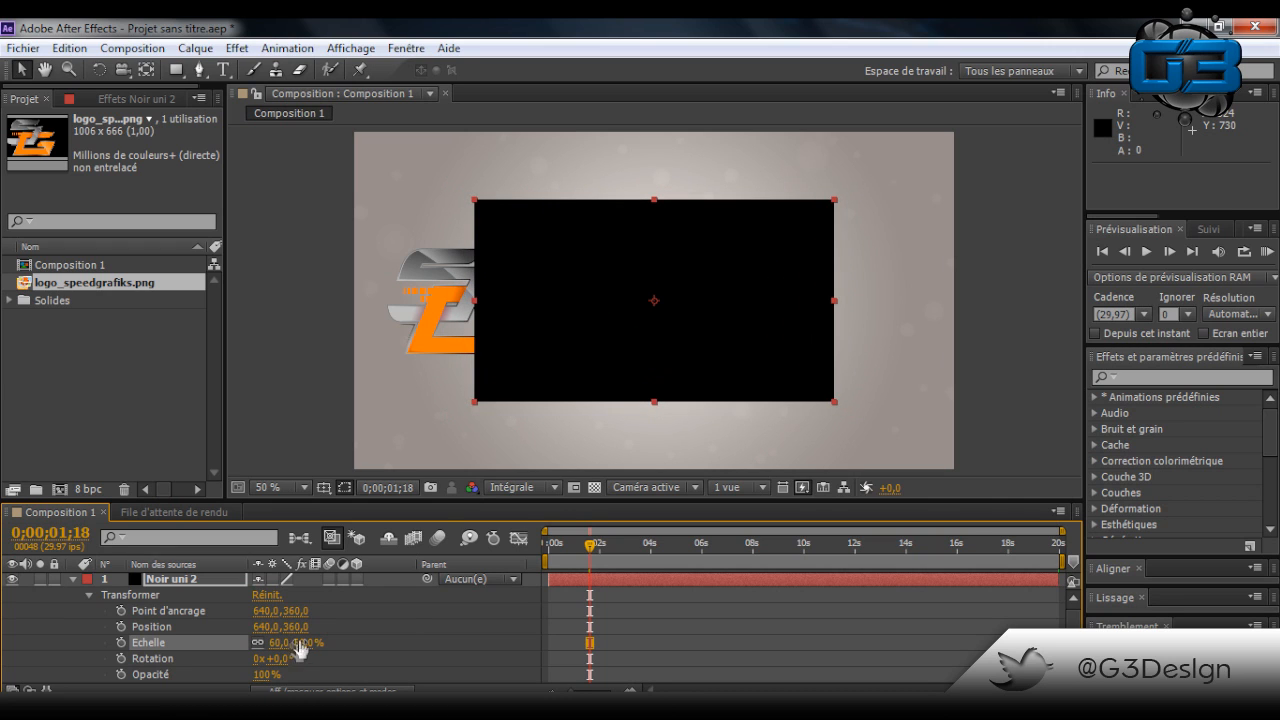
{"action": "left_click_drag", "start_coordinate": [541, 285], "coordinate": [643, 326]}
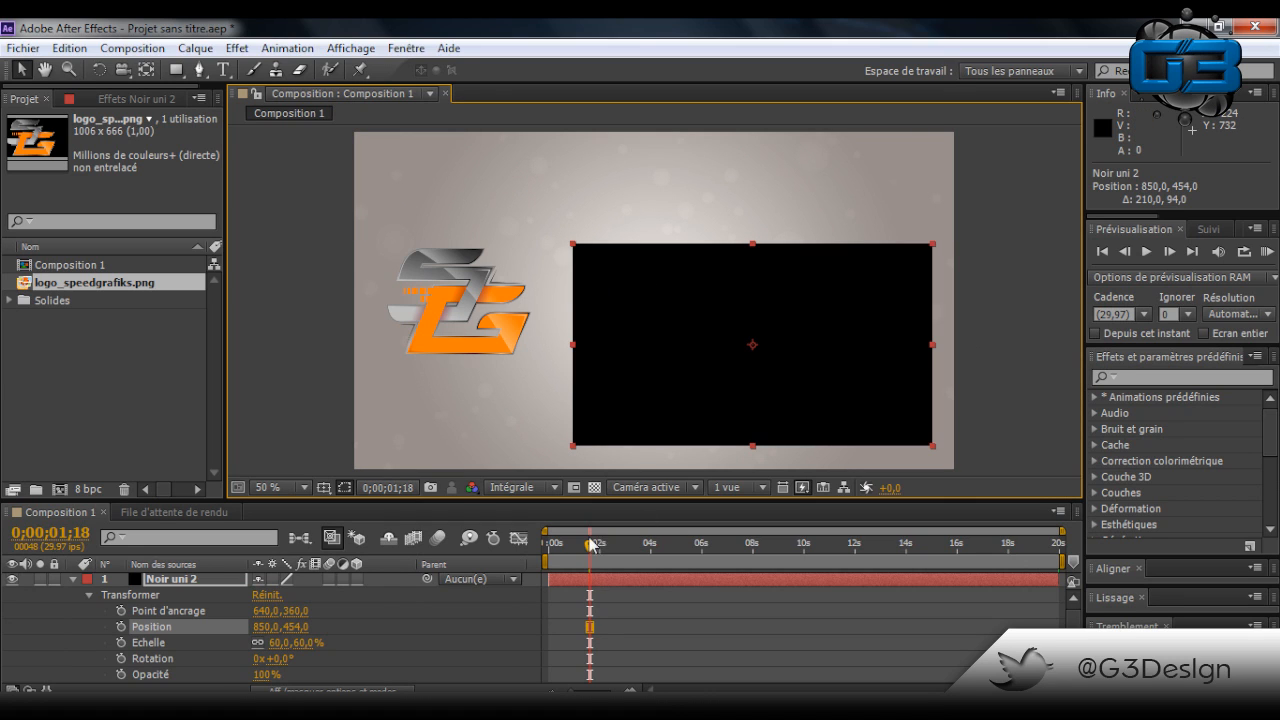
Fade in the black solid with opacity keyframes of 0% at 0;00;01;17 and 100% at 0;00;01;28
{"action": "mouse_move", "coordinate": [591, 555]}
{"action": "left_mouse_down"}
{"action": "mouse_move", "coordinate": [562, 556]}
{"action": "mouse_move", "coordinate": [598, 556]}
{"action": "left_mouse_up"}
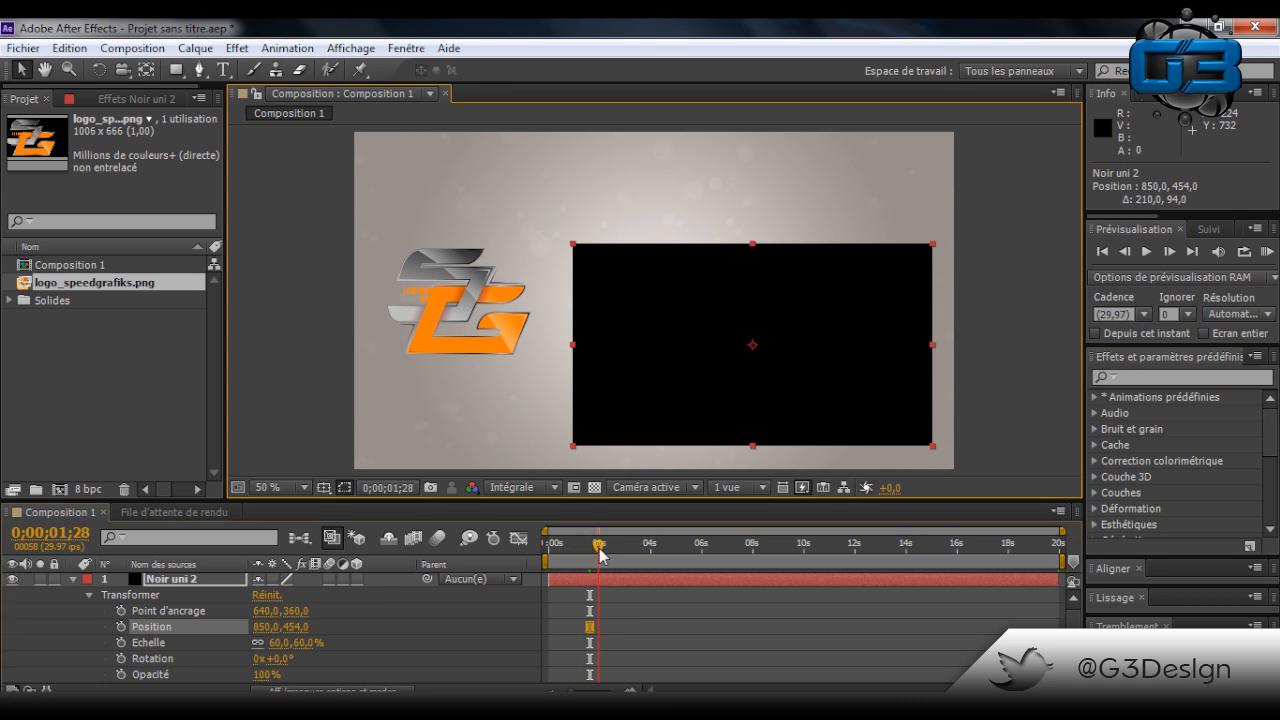
{"action": "left_click", "coordinate": [121, 675]}
{"action": "left_click_drag", "start_coordinate": [600, 548], "coordinate": [589, 548]}
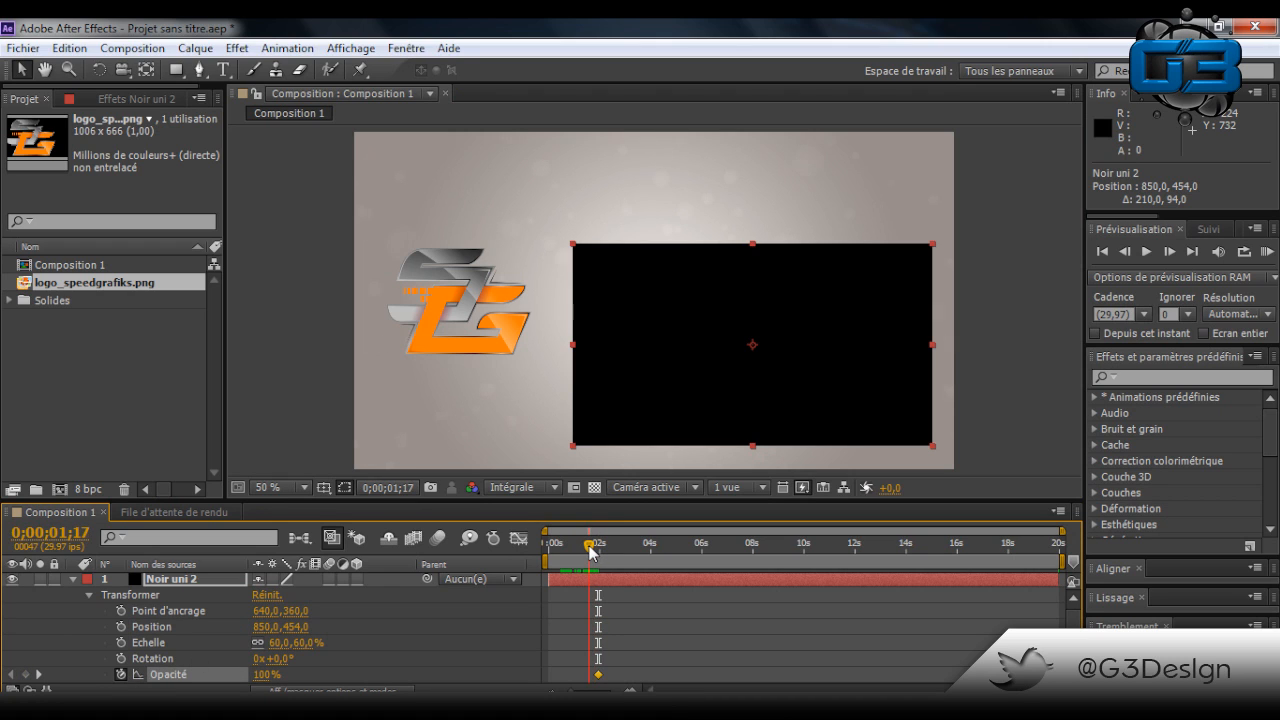
{"action": "left_click_drag", "start_coordinate": [262, 674], "coordinate": [110, 689]}
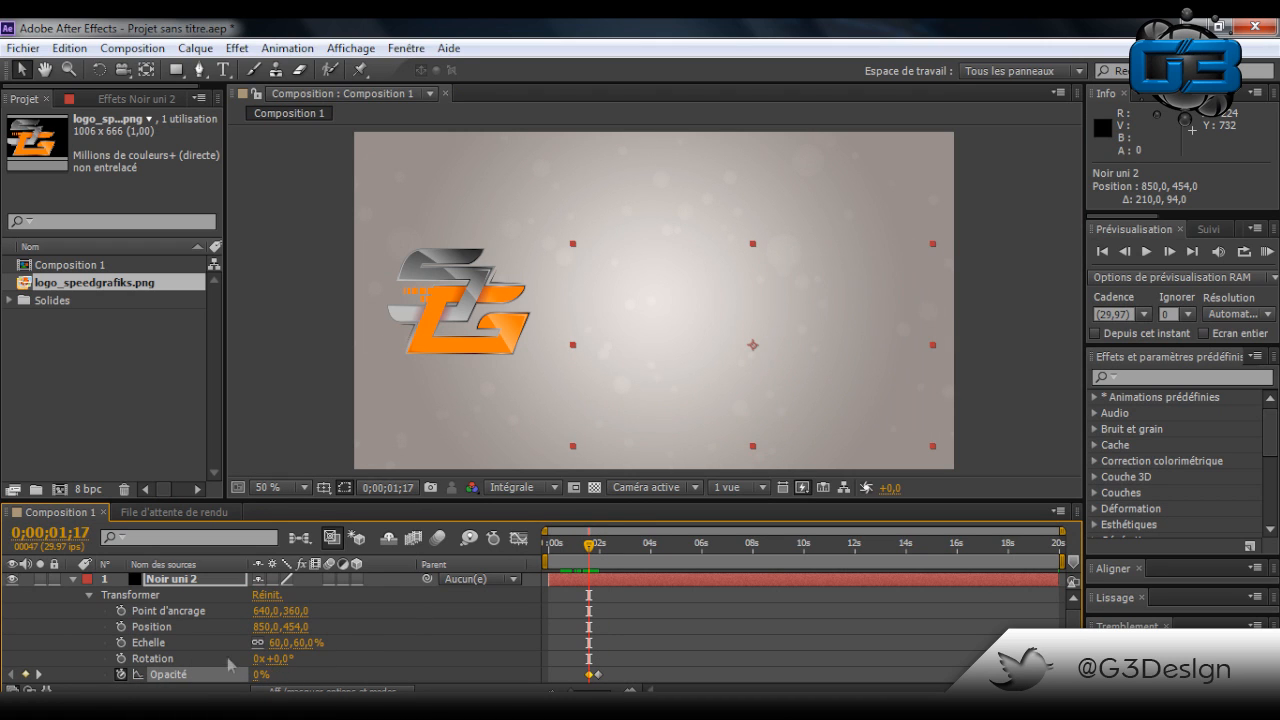
{"action": "left_click_drag", "start_coordinate": [589, 550], "coordinate": [603, 550]}
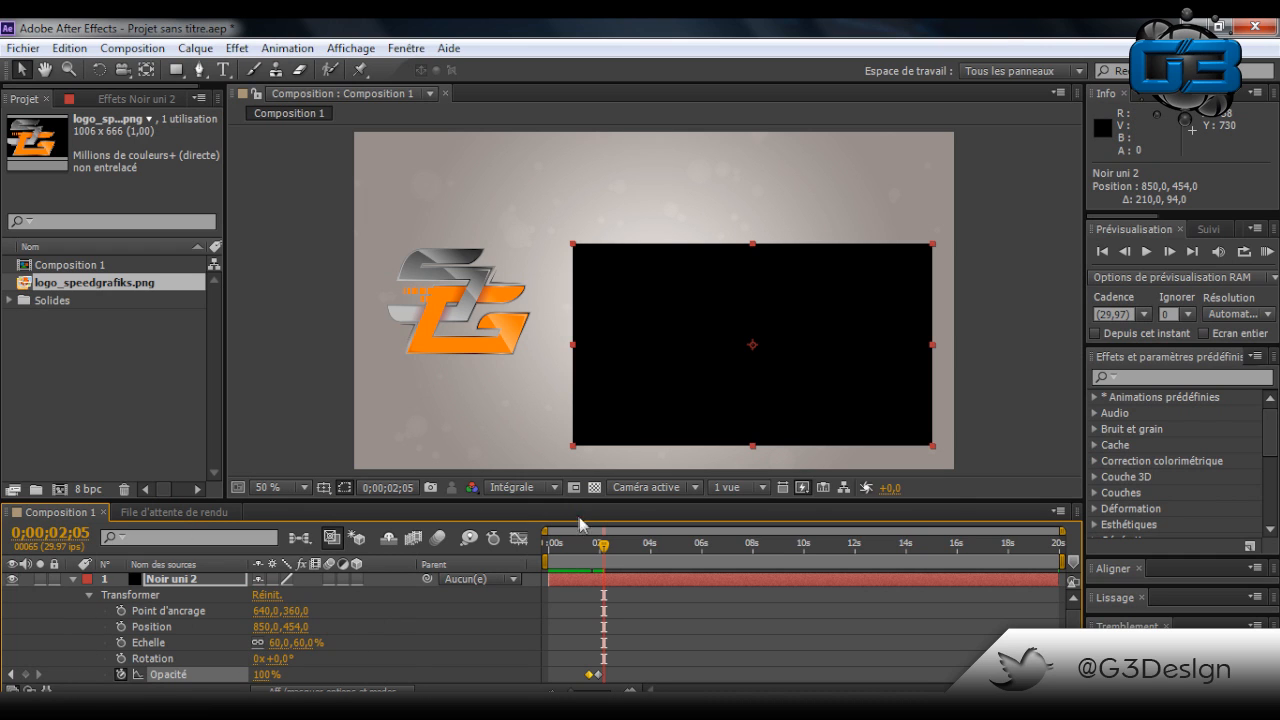
Try spinning the black solid with rotation keyframes of 0x+0,0° at 0;00;01;17 and 1x+0,0° at 0;00;01;28
{"action": "left_click_drag", "start_coordinate": [603, 550], "coordinate": [588, 550]}
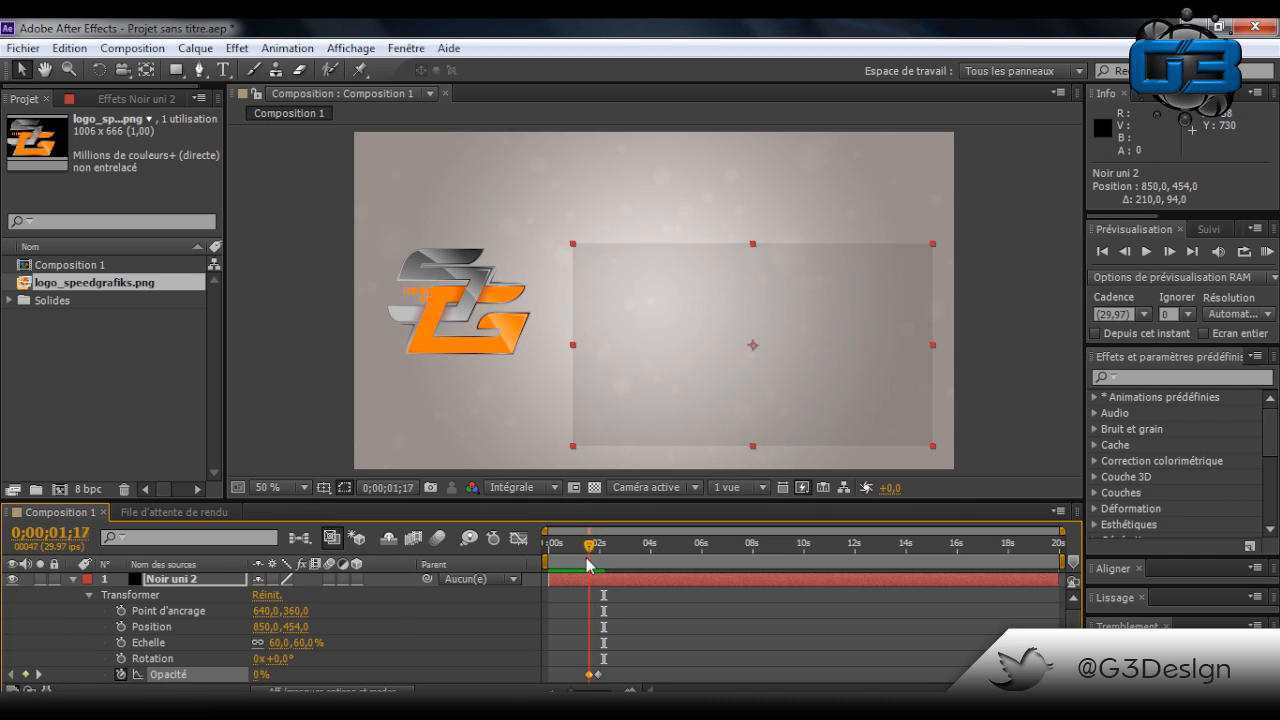
{"action": "left_click", "coordinate": [121, 658]}
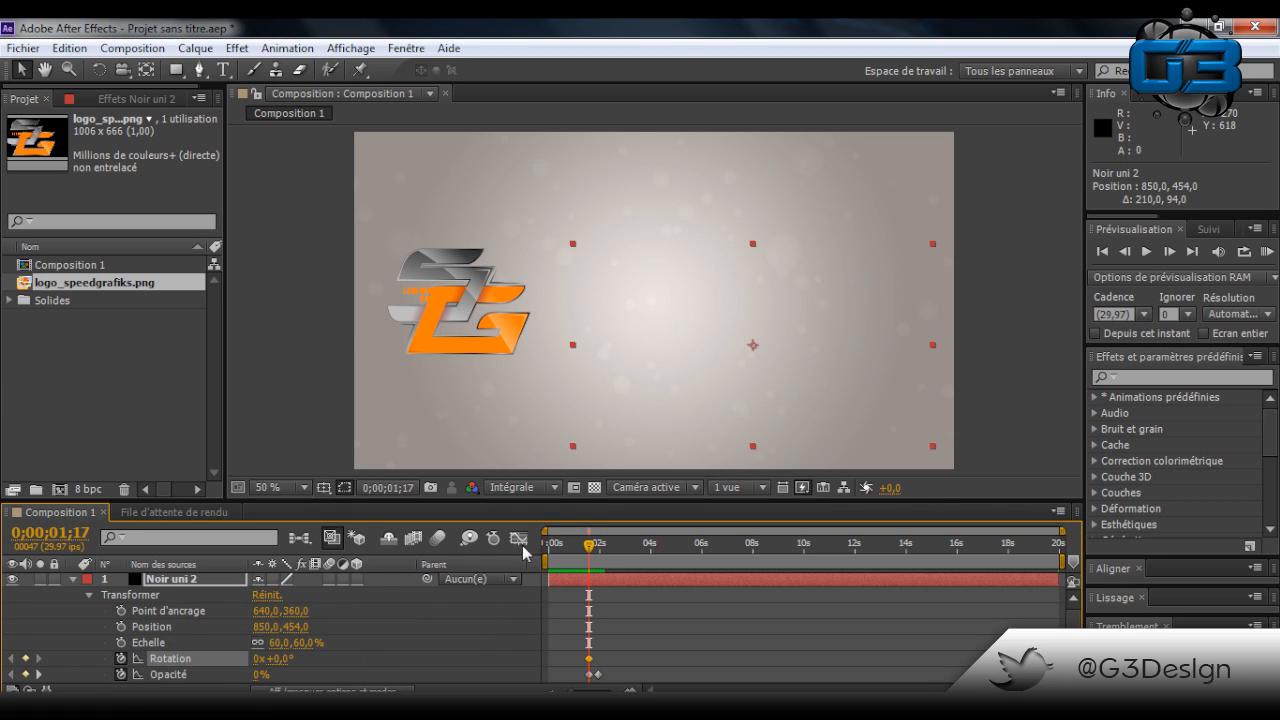
{"action": "left_click_drag", "start_coordinate": [585, 553], "coordinate": [603, 550]}
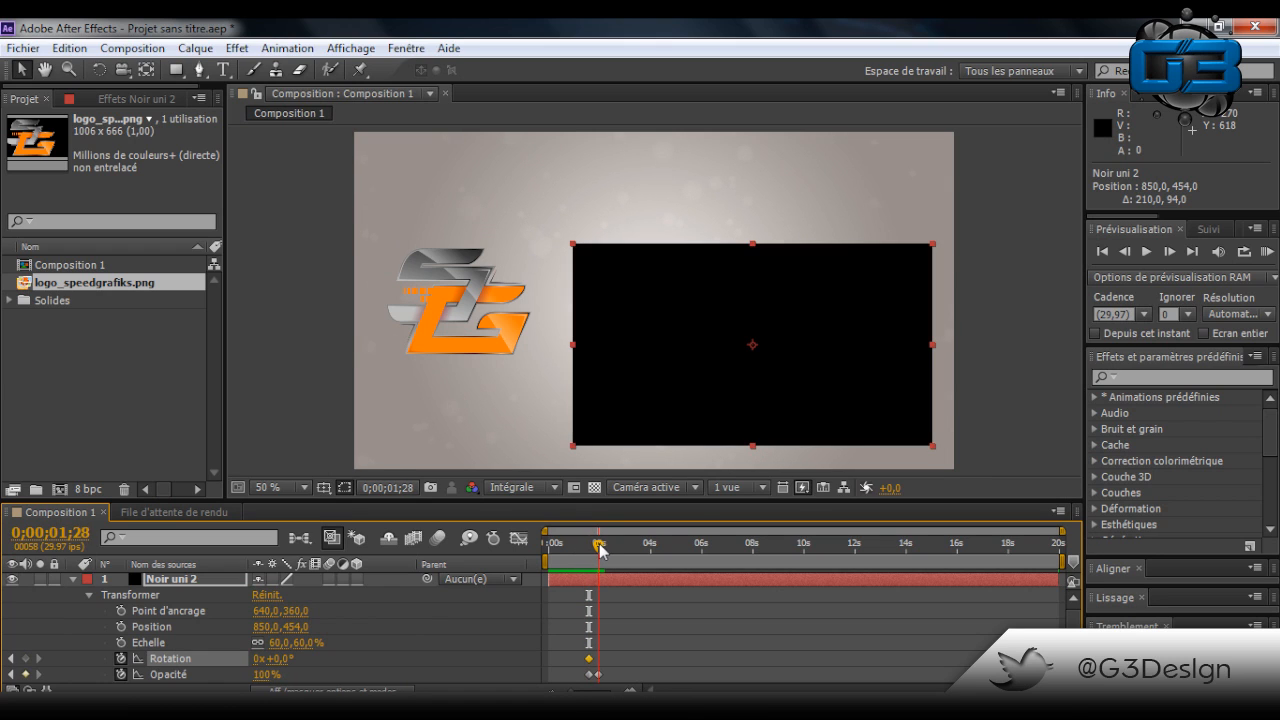
{"action": "left_click", "coordinate": [257, 660]}
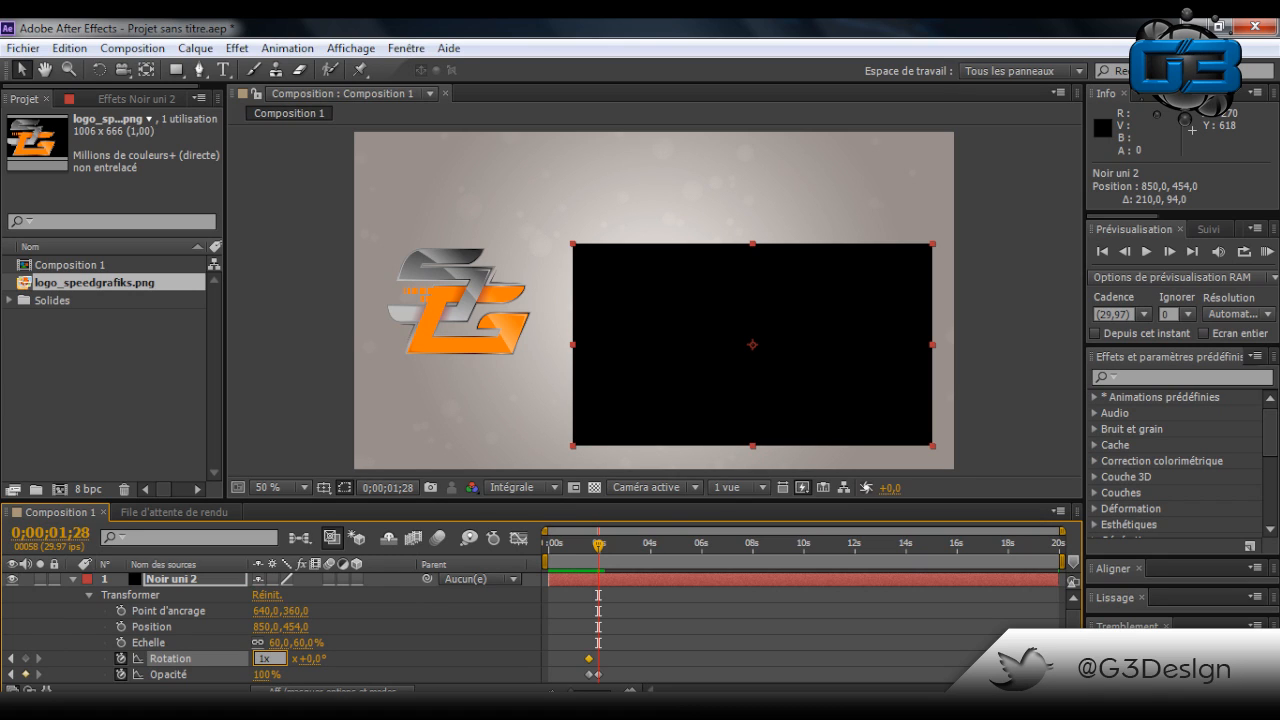
{"action": "type", "text": "1"}
{"action": "left_click", "coordinate": [361, 632]}
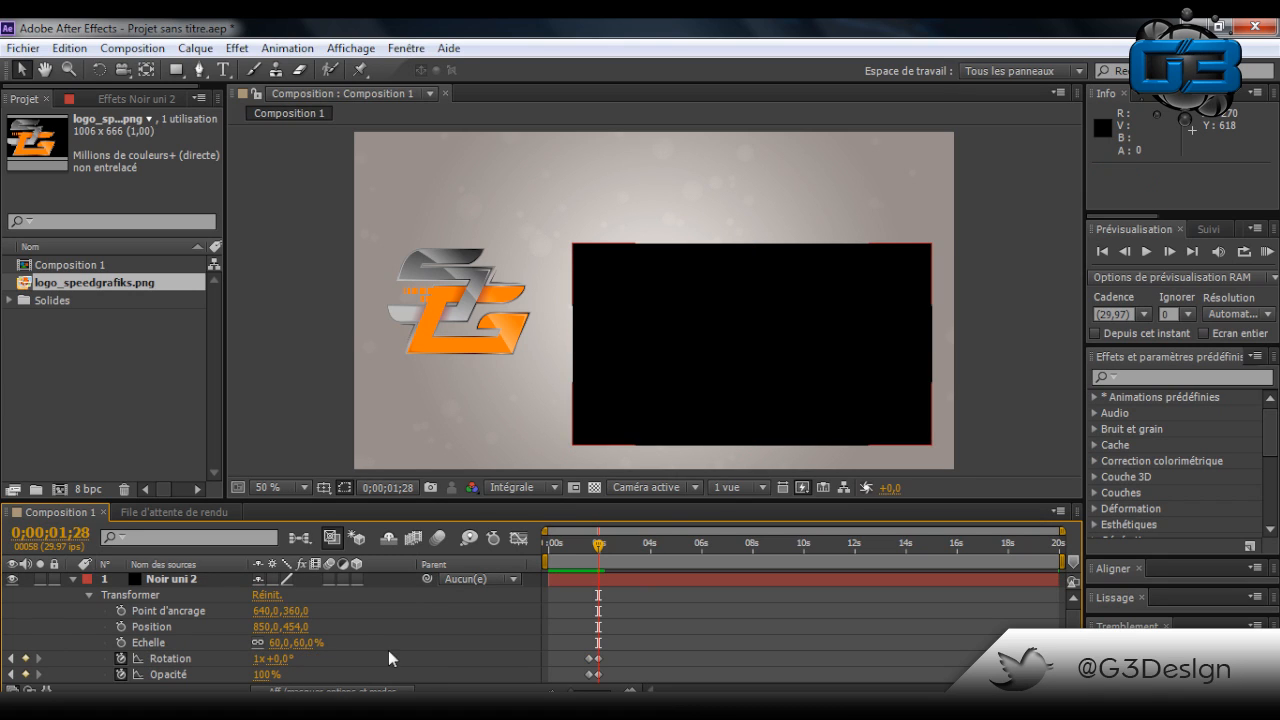
Preview the spinning solid from the first frame and delete its two rotation keyframes
{"action": "left_click_drag", "start_coordinate": [608, 553], "coordinate": [550, 550]}
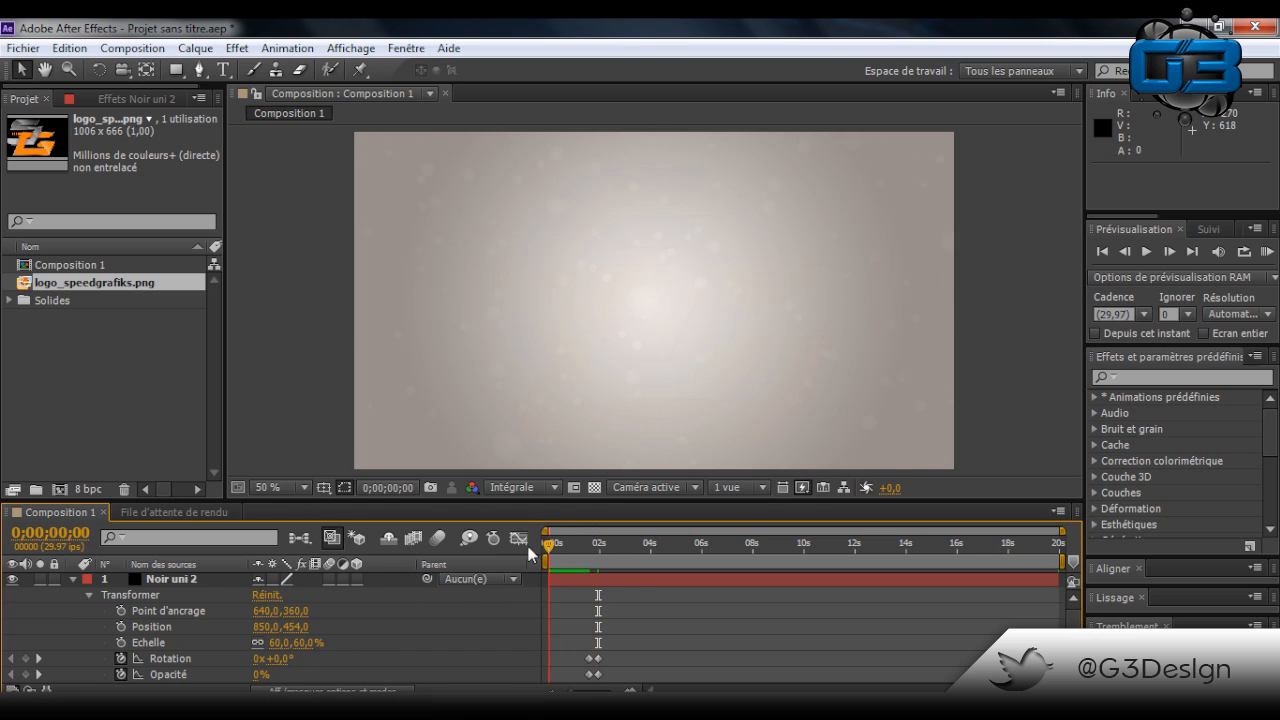
{"action": "left_click", "coordinate": [1146, 253]}
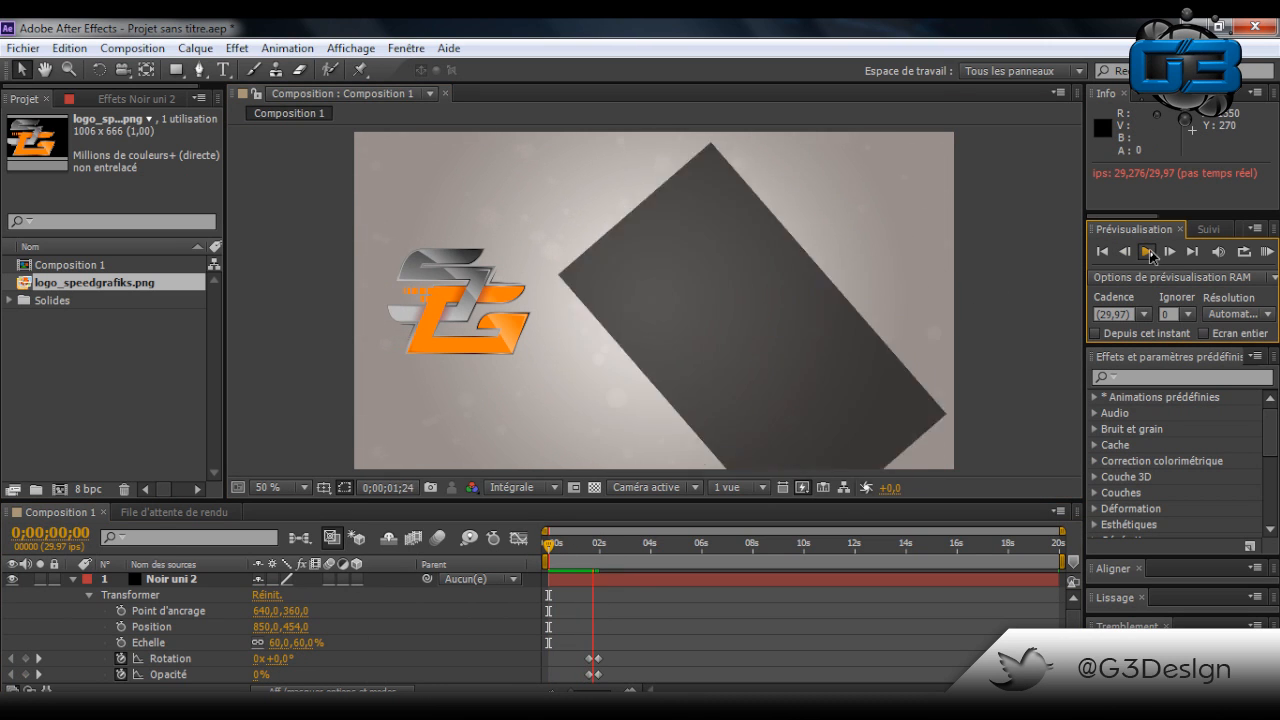
{"action": "left_click", "coordinate": [1147, 253]}
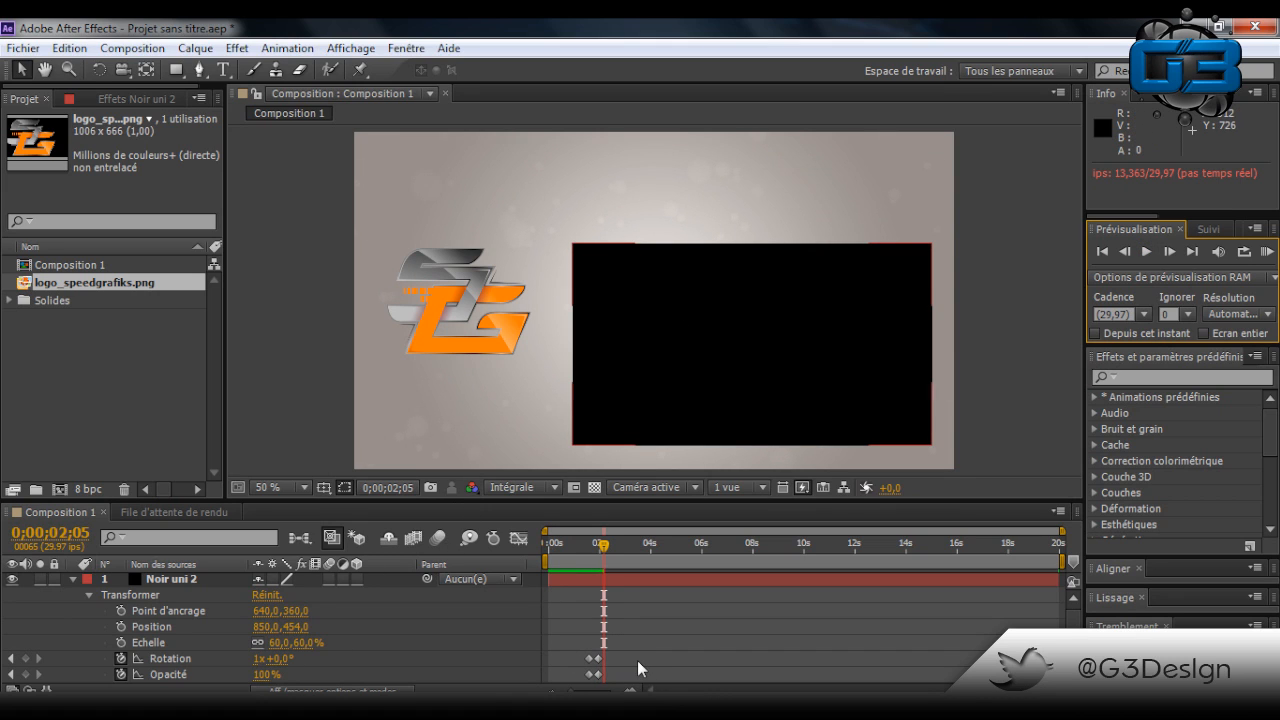
{"action": "left_click_drag", "start_coordinate": [637, 661], "coordinate": [556, 648]}
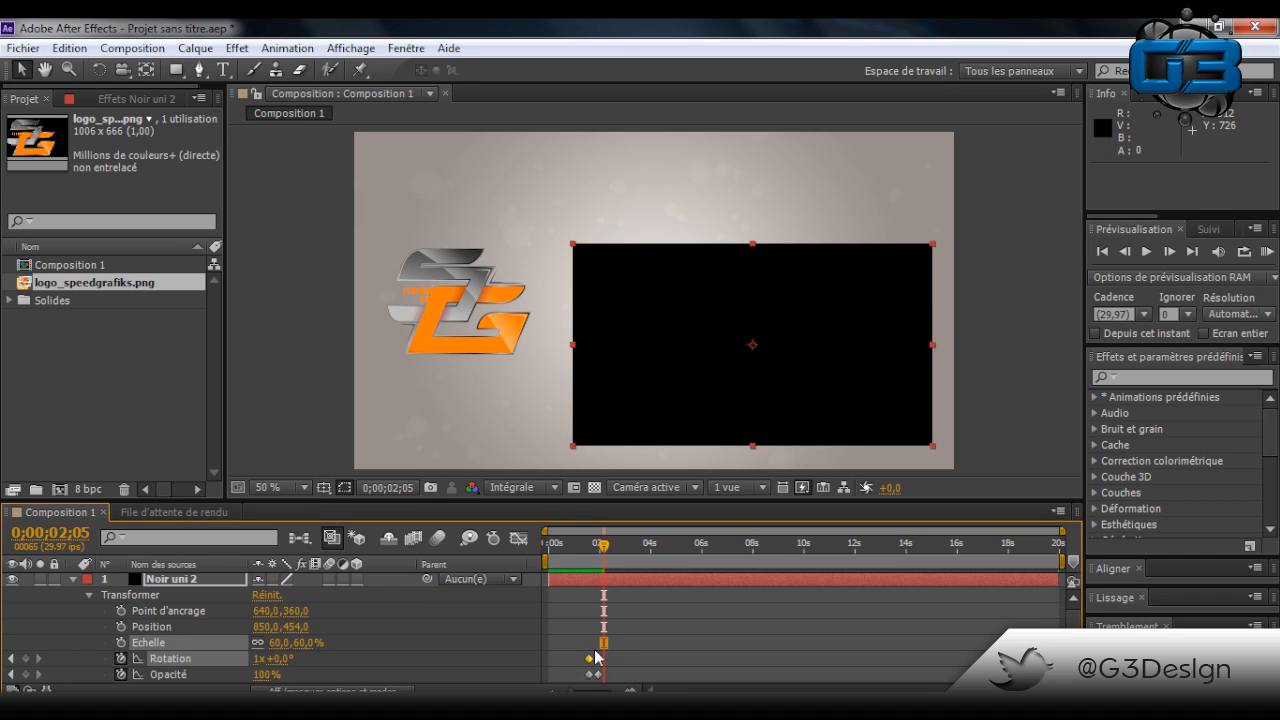
{"action": "key", "text": "Delete"}
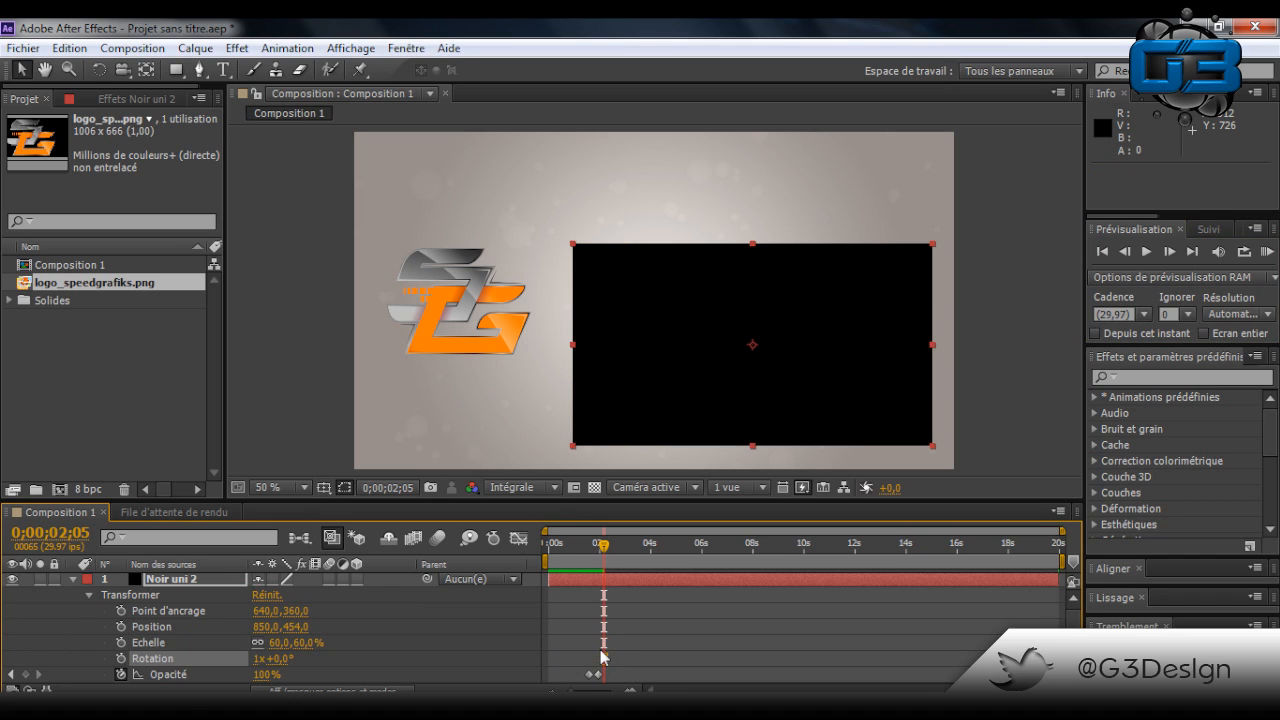
Duplicate the solid's two opacity keyframes by copying them and pasting them at 0;00;02;05
{"action": "mouse_move", "coordinate": [600, 547]}
{"action": "left_mouse_down"}
{"action": "mouse_move", "coordinate": [578, 550]}
{"action": "mouse_move", "coordinate": [602, 551]}
{"action": "left_mouse_up"}
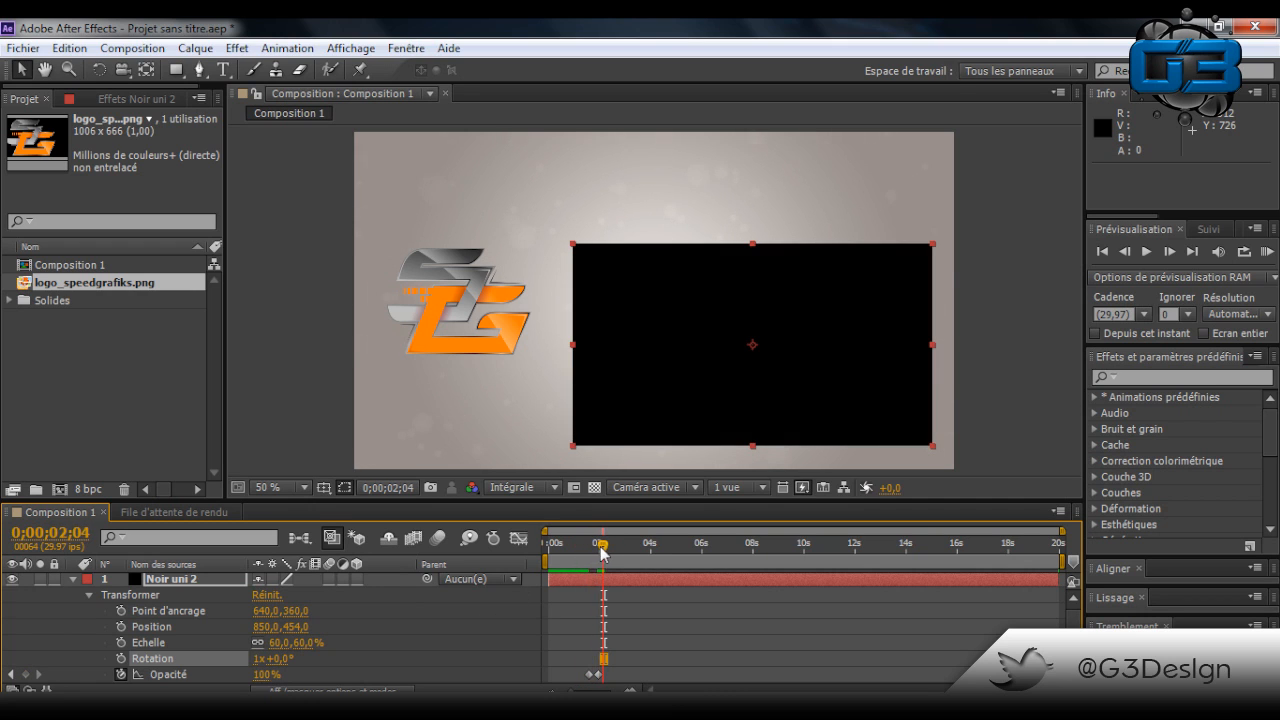
{"action": "left_click", "coordinate": [597, 676]}
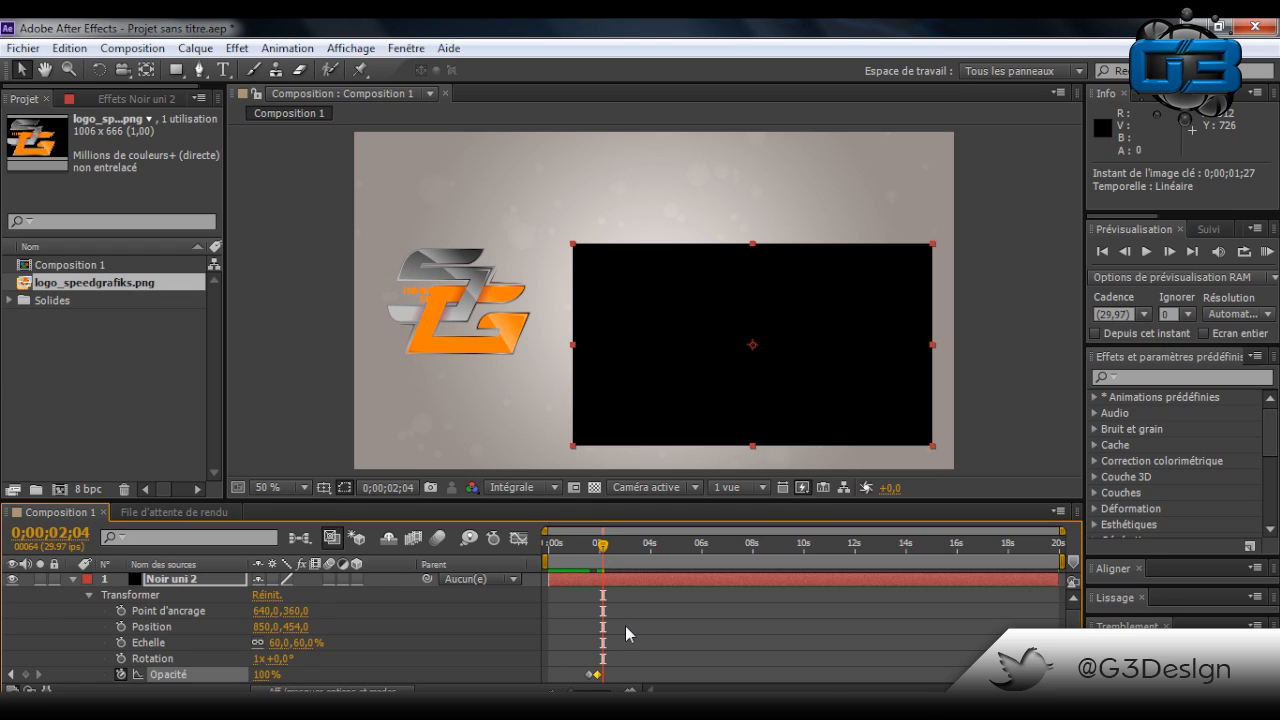
{"action": "scroll", "coordinate": [625, 626], "scroll_direction": "down", "scroll_amount": 1}
{"action": "left_click_drag", "start_coordinate": [570, 617], "coordinate": [604, 640]}
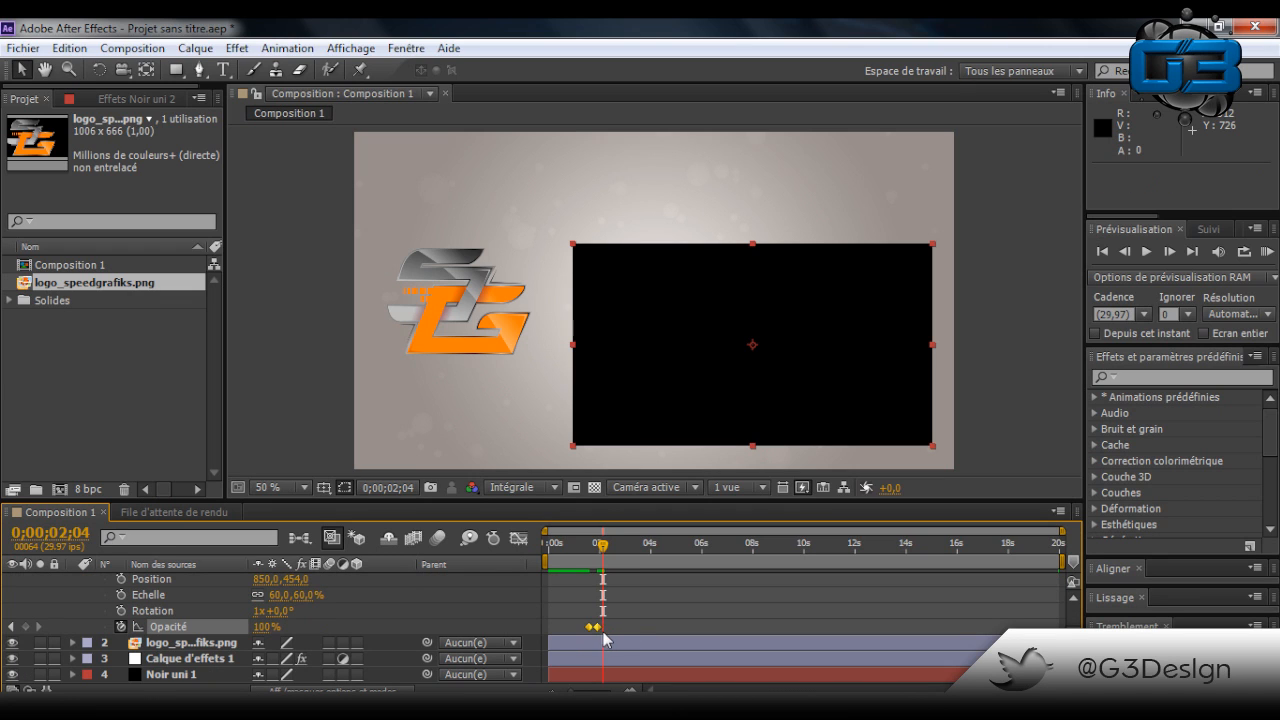
{"action": "left_click", "coordinate": [602, 548]}
{"action": "key", "text": "ctrl+c"}
{"action": "key", "text": "ctrl+v"}
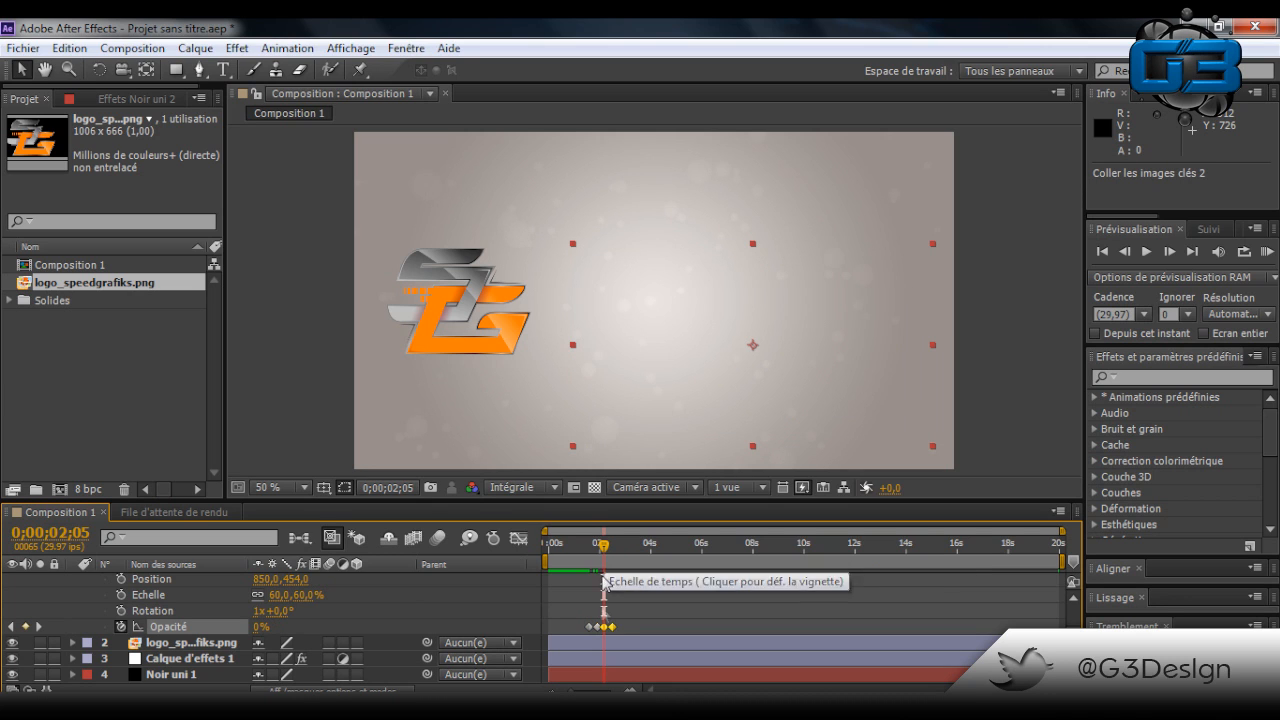
Move the solid's last opacity keyframe to 0;00;02;24 and scrub to 0;00;03;04
{"action": "left_click_drag", "start_coordinate": [604, 550], "coordinate": [627, 571]}
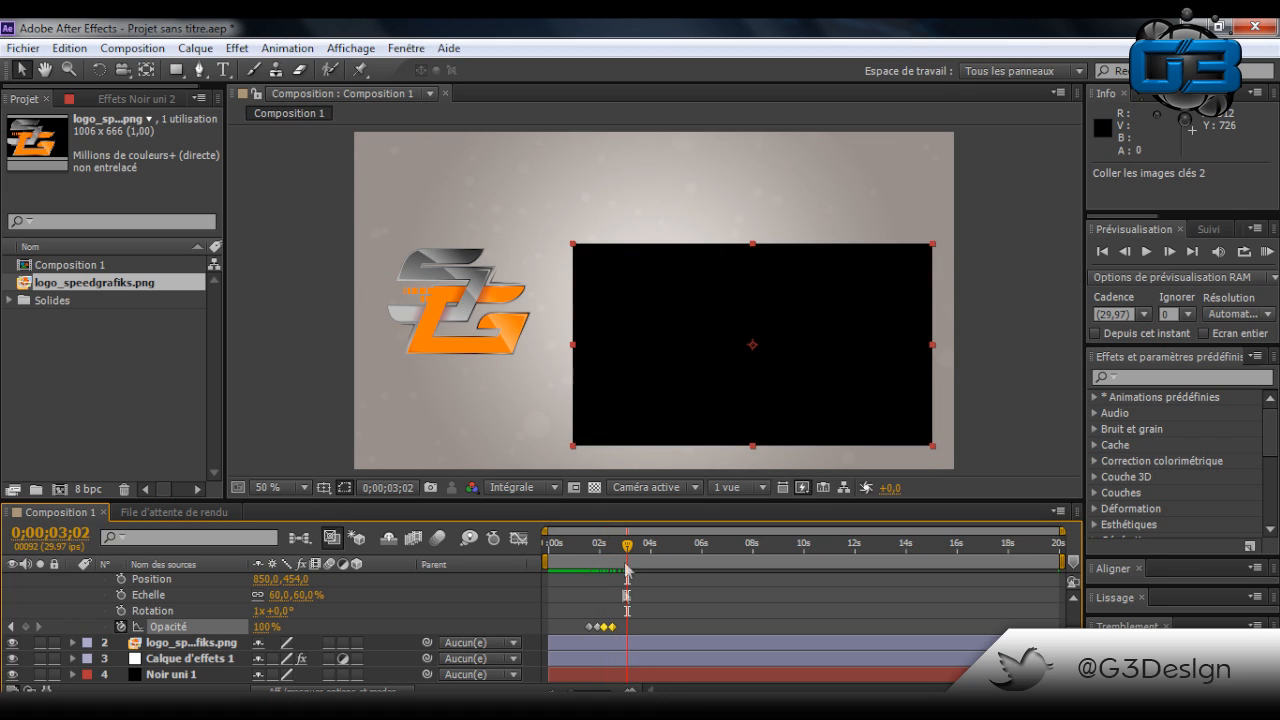
{"action": "left_click_drag", "start_coordinate": [613, 628], "coordinate": [616, 629]}
{"action": "left_click", "coordinate": [622, 613]}
{"action": "left_click", "coordinate": [615, 628]}
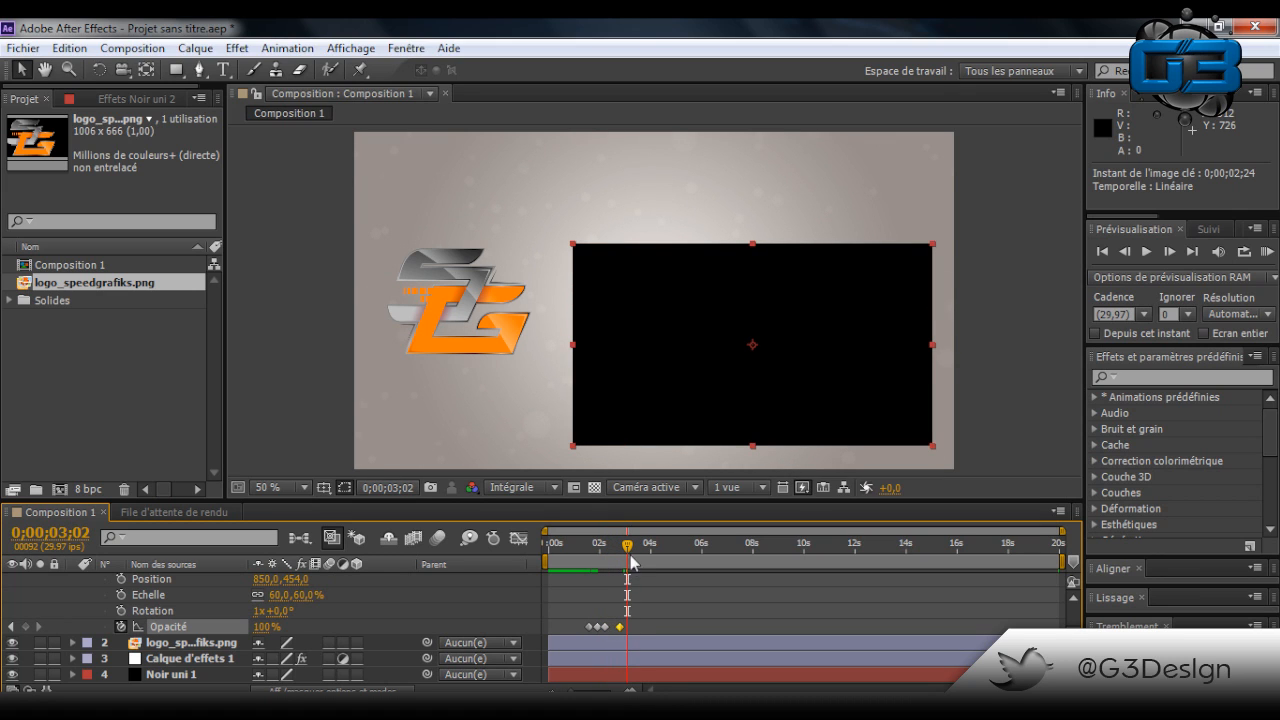
{"action": "mouse_move", "coordinate": [629, 546]}
{"action": "left_mouse_down"}
{"action": "mouse_move", "coordinate": [580, 550]}
{"action": "mouse_move", "coordinate": [630, 560]}
{"action": "left_mouse_up"}
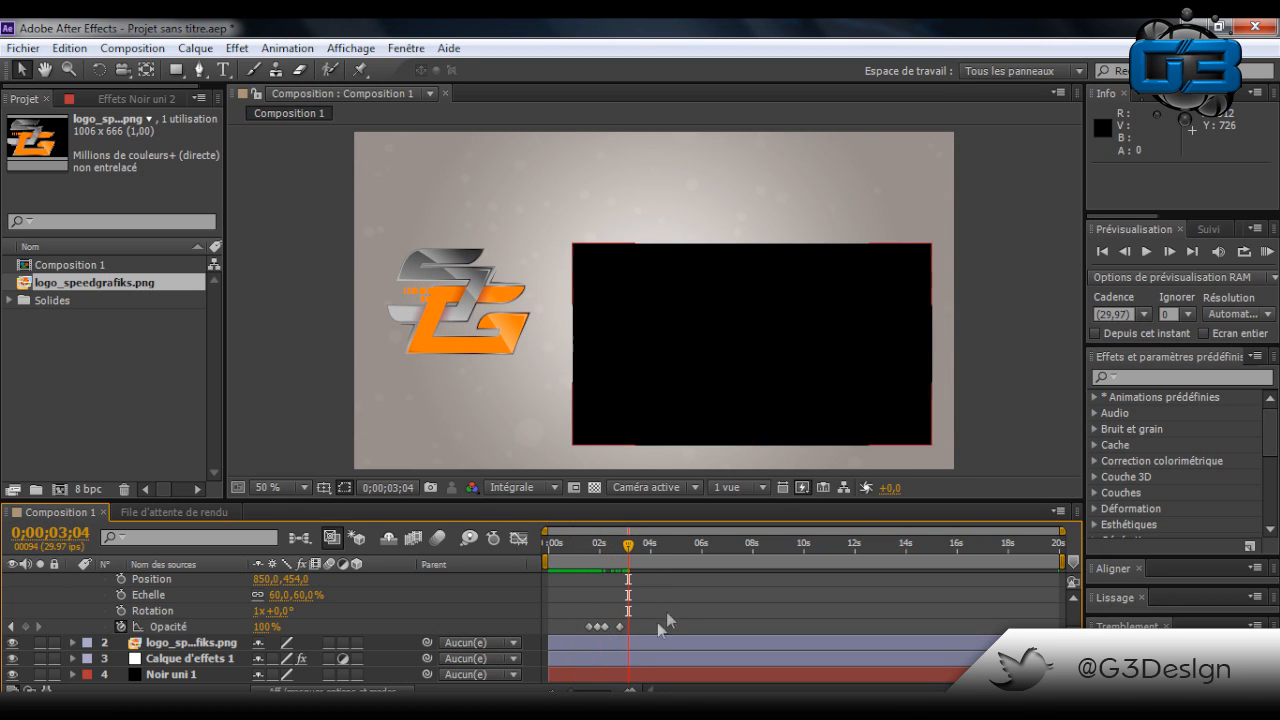
{"action": "scroll", "coordinate": [490, 620], "scroll_direction": "up", "scroll_amount": 3}
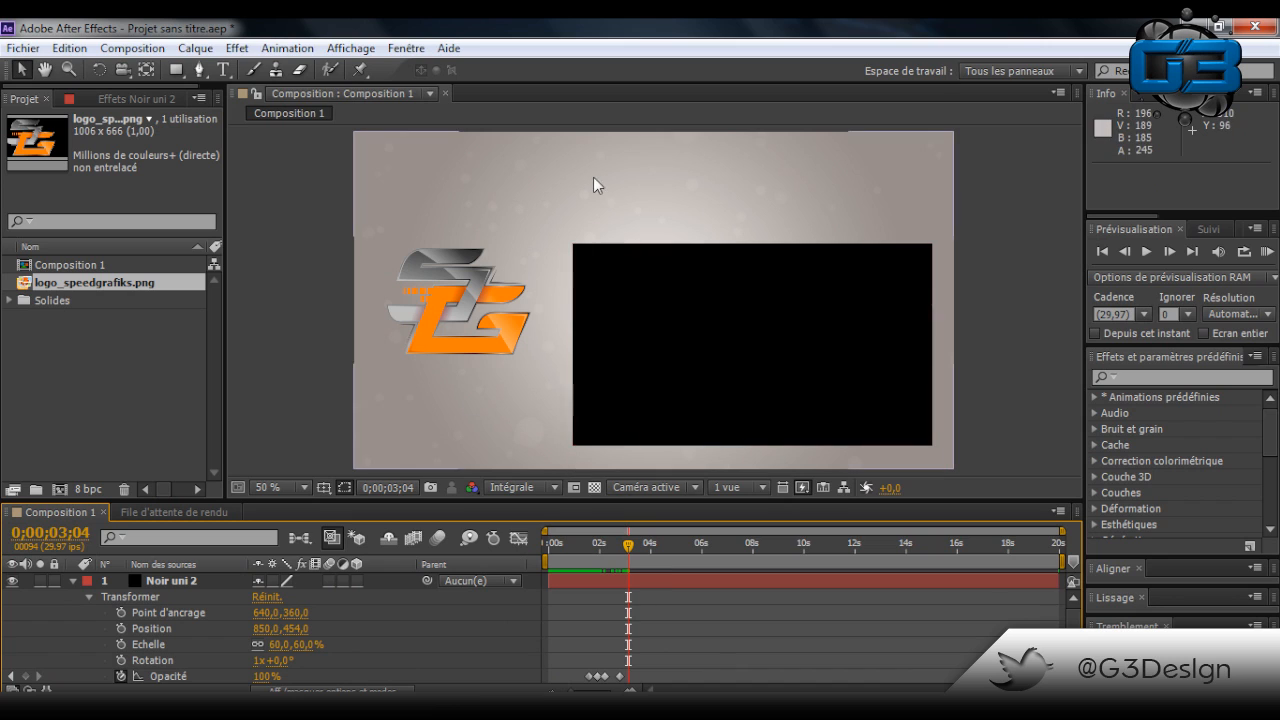
{"action": "left_click", "coordinate": [718, 267]}
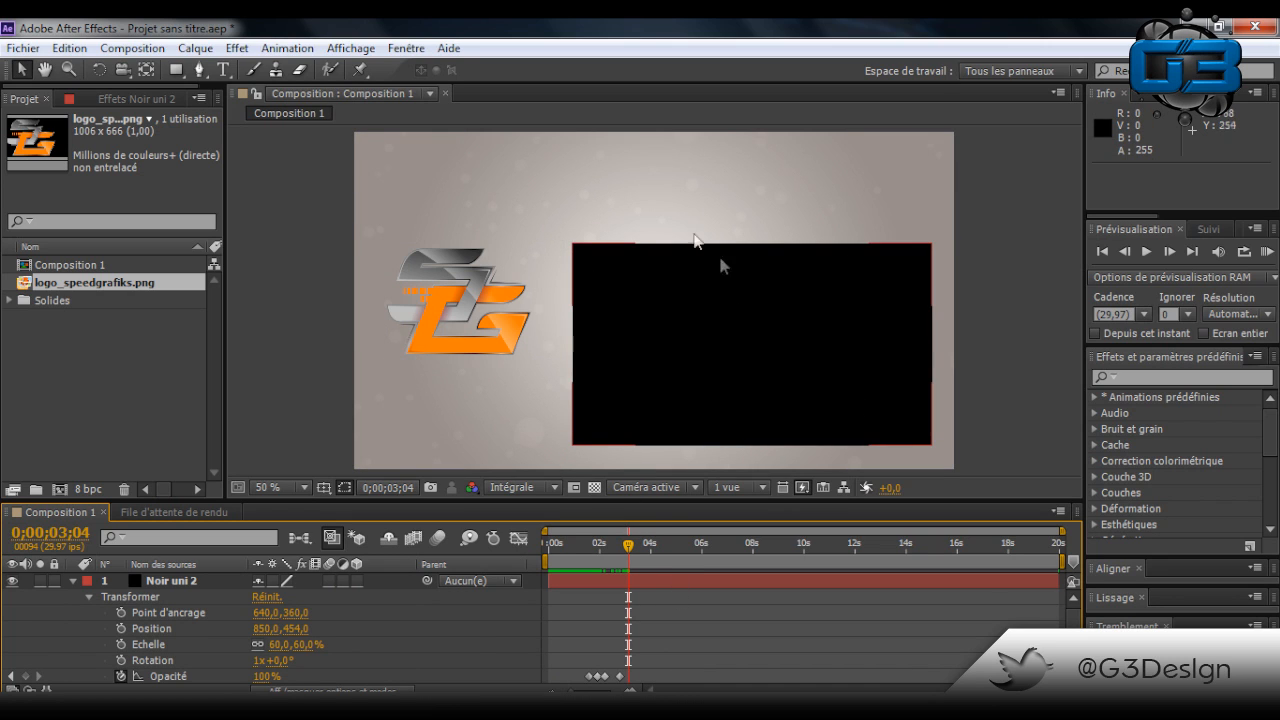
{"action": "left_click", "coordinate": [858, 200]}
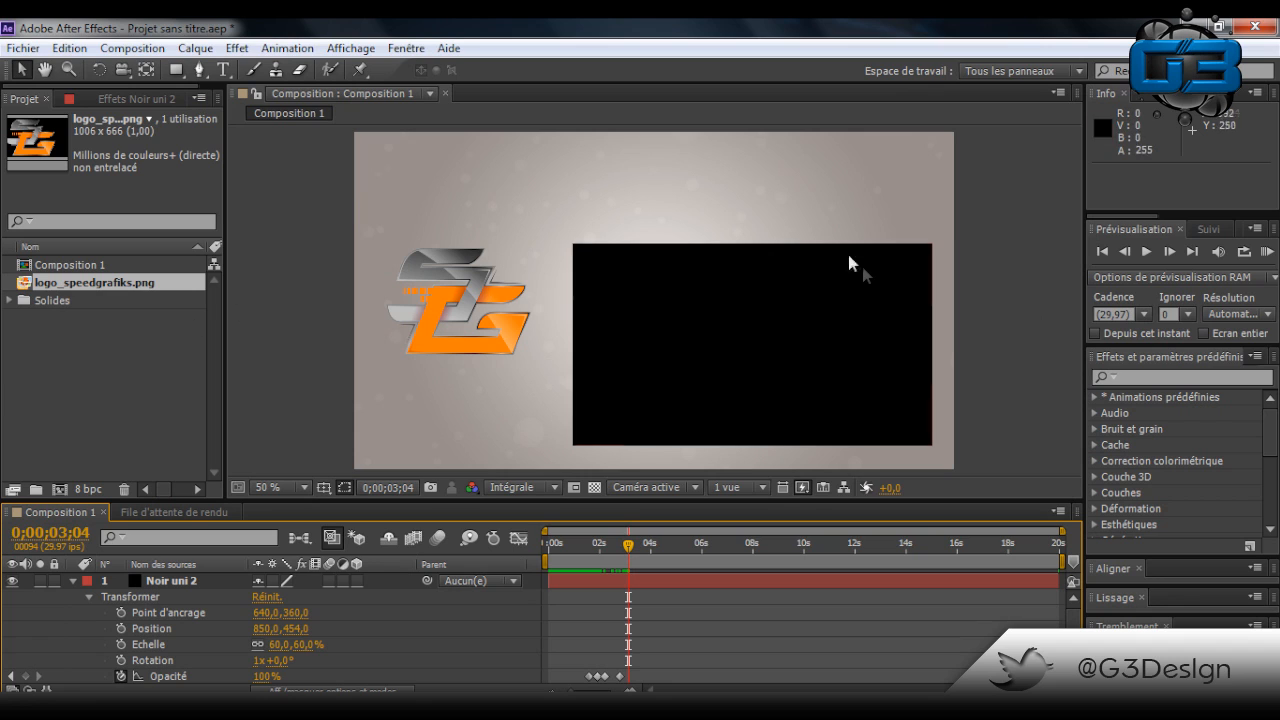
{"action": "right_click", "coordinate": [53, 344]}
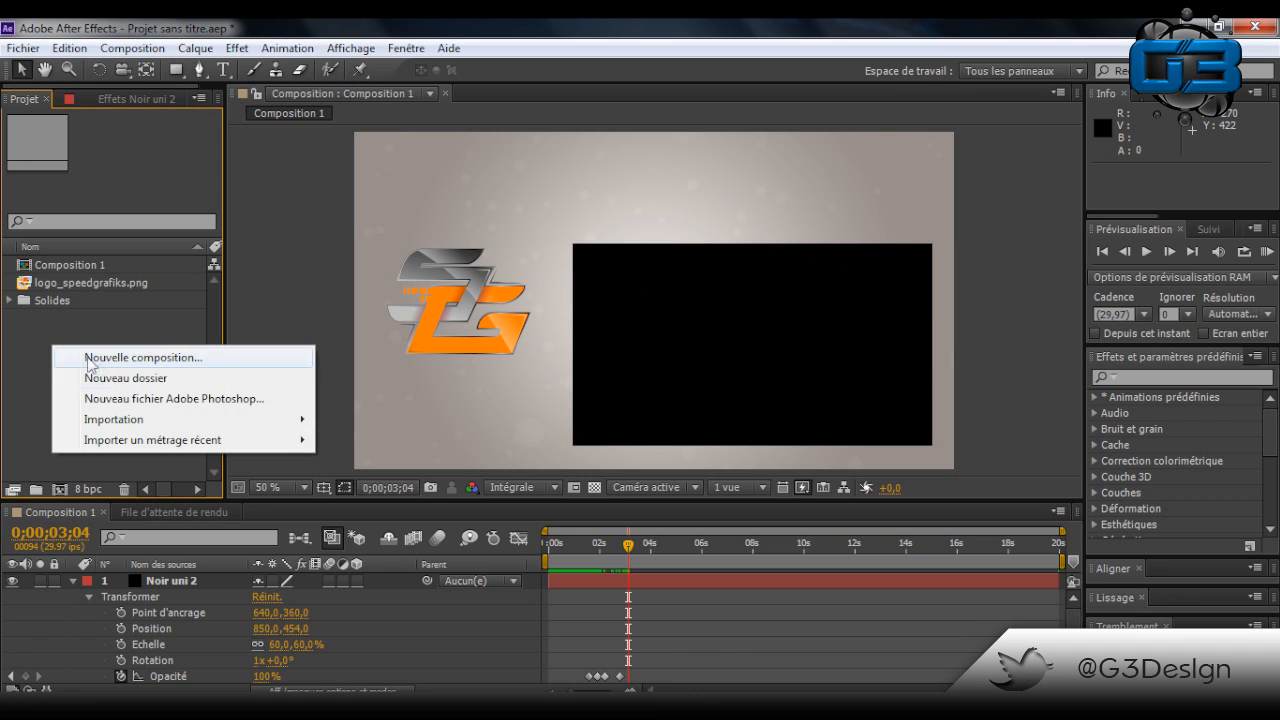
{"action": "left_click", "coordinate": [39, 374]}
{"action": "left_click", "coordinate": [598, 272]}
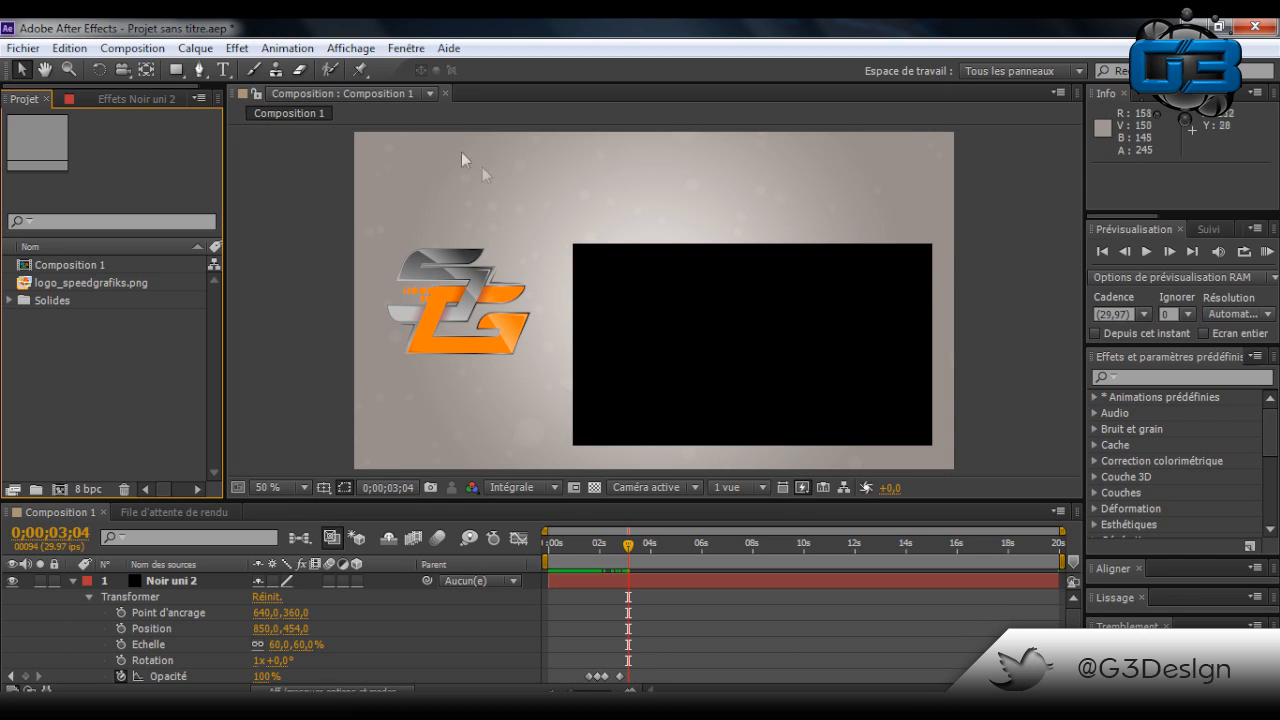
{"action": "left_click", "coordinate": [963, 256]}
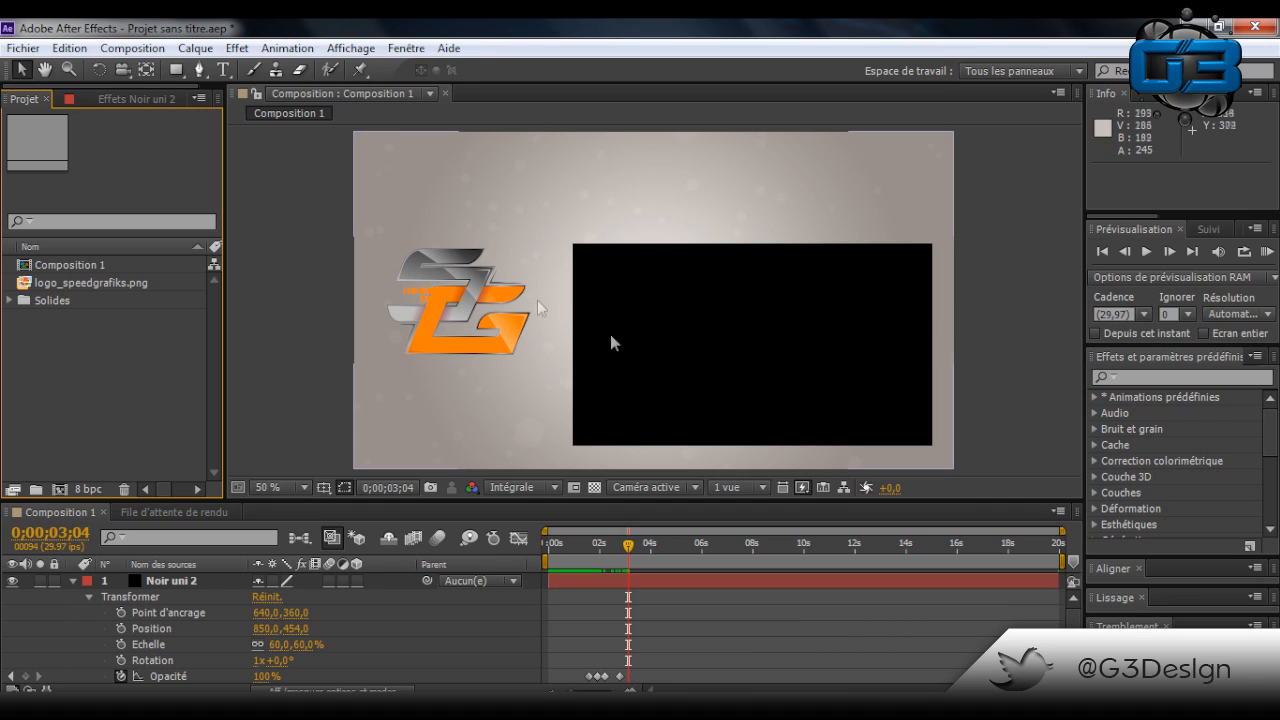
{"action": "left_click", "coordinate": [747, 270]}
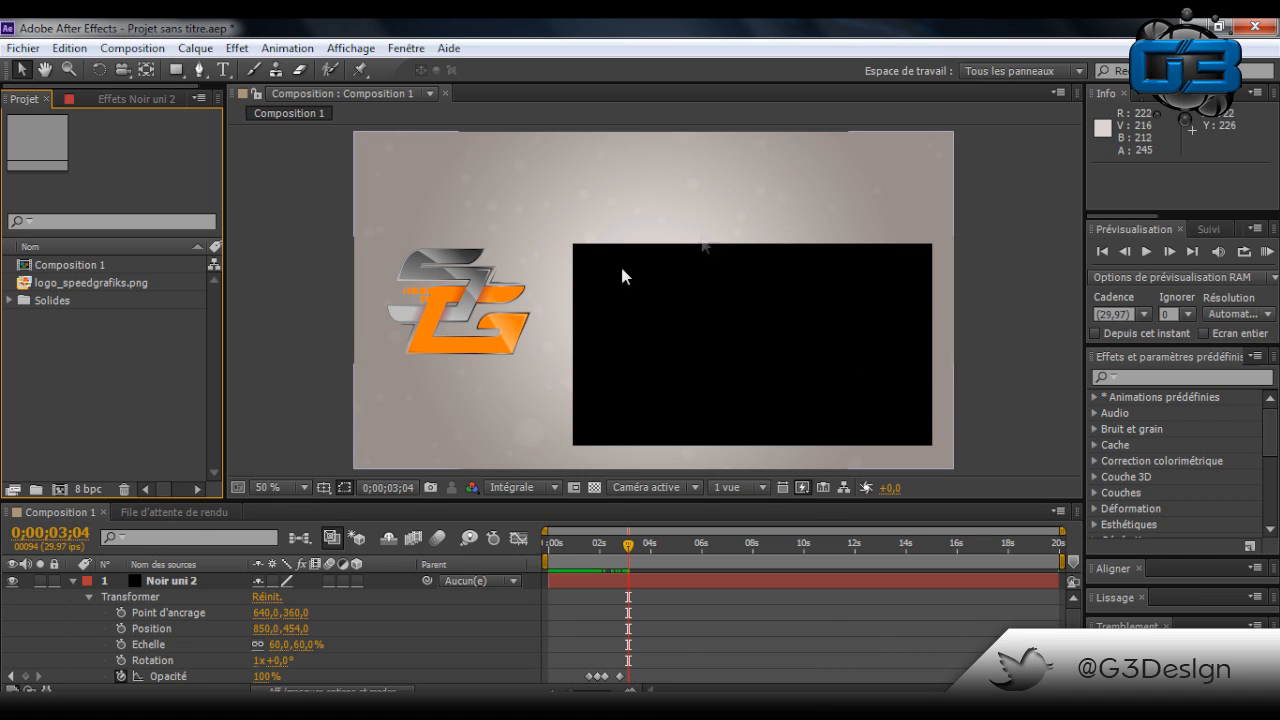
Create a text layer reading "Ne ratez pas ma derniere video !" in the composition
{"action": "left_click", "coordinate": [72, 580]}
{"action": "right_click", "coordinate": [369, 582]}
{"action": "mouse_move", "coordinate": [511, 386]}
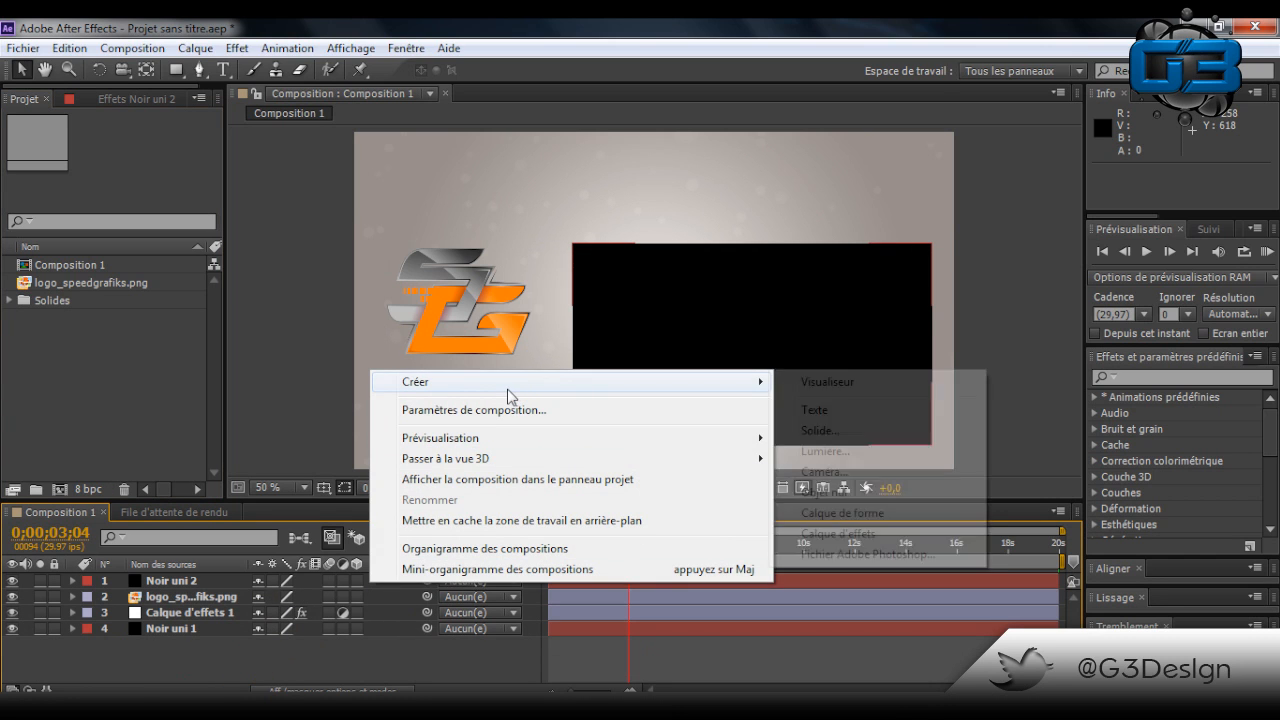
{"action": "left_click", "coordinate": [842, 412]}
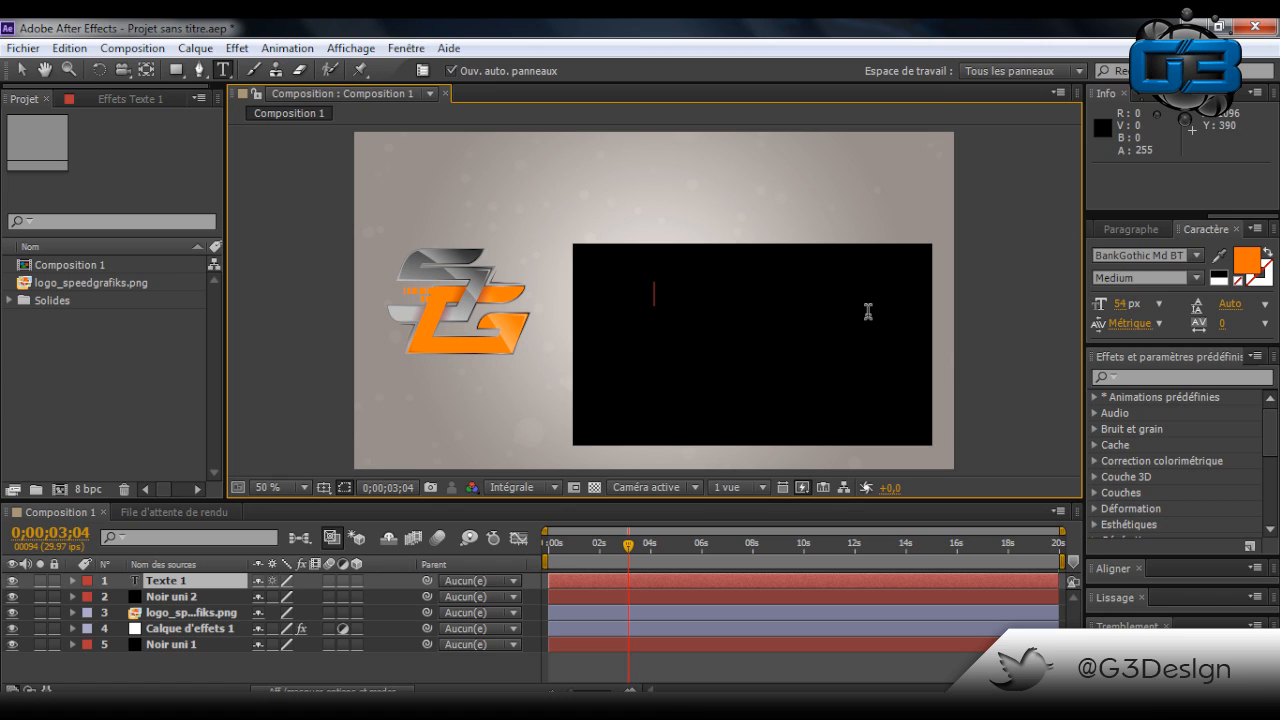
{"action": "type", "text": "Ne ratez pas mes de"}
{"action": "key", "text": "BackSpace"}
{"action": "key", "text": "BackSpace"}
{"action": "key", "text": "BackSpace"}
{"action": "key", "text": "BackSpace"}
{"action": "key", "text": "BackSpace"}
{"action": "type", "text": "a dernie"}
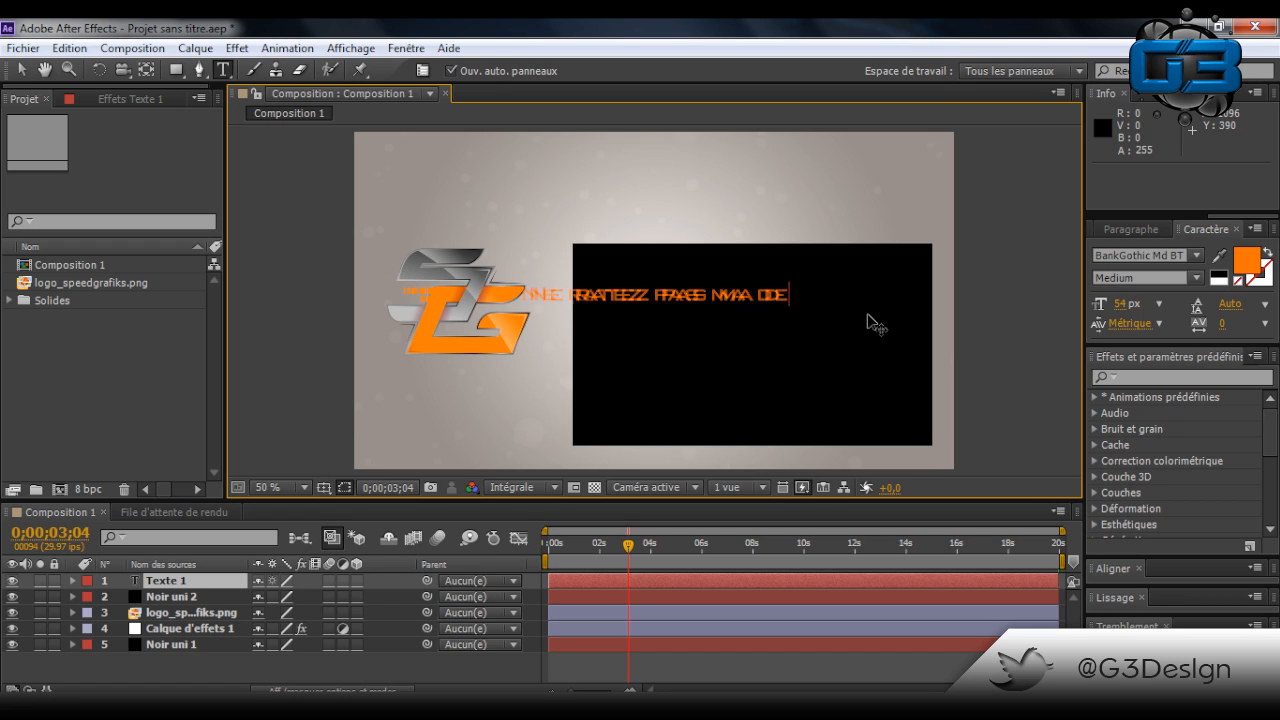
{"action": "type", "text": "re video"}
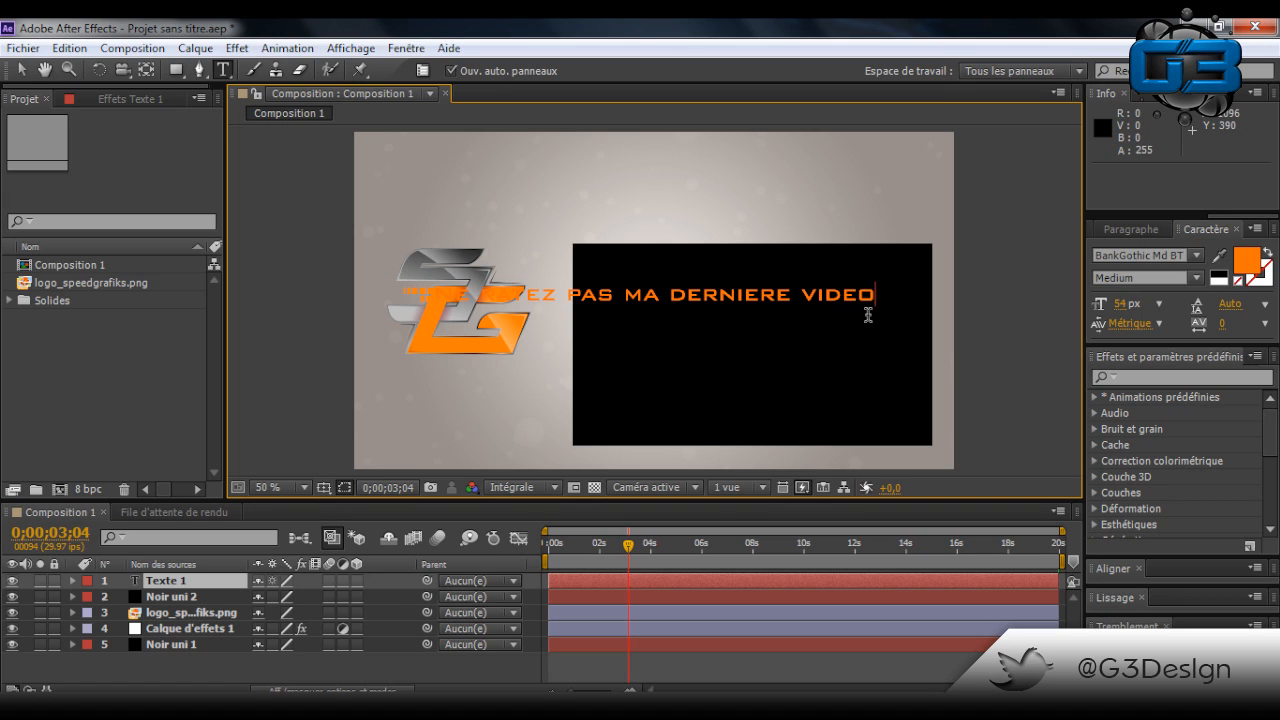
{"action": "type", "text": " !"}
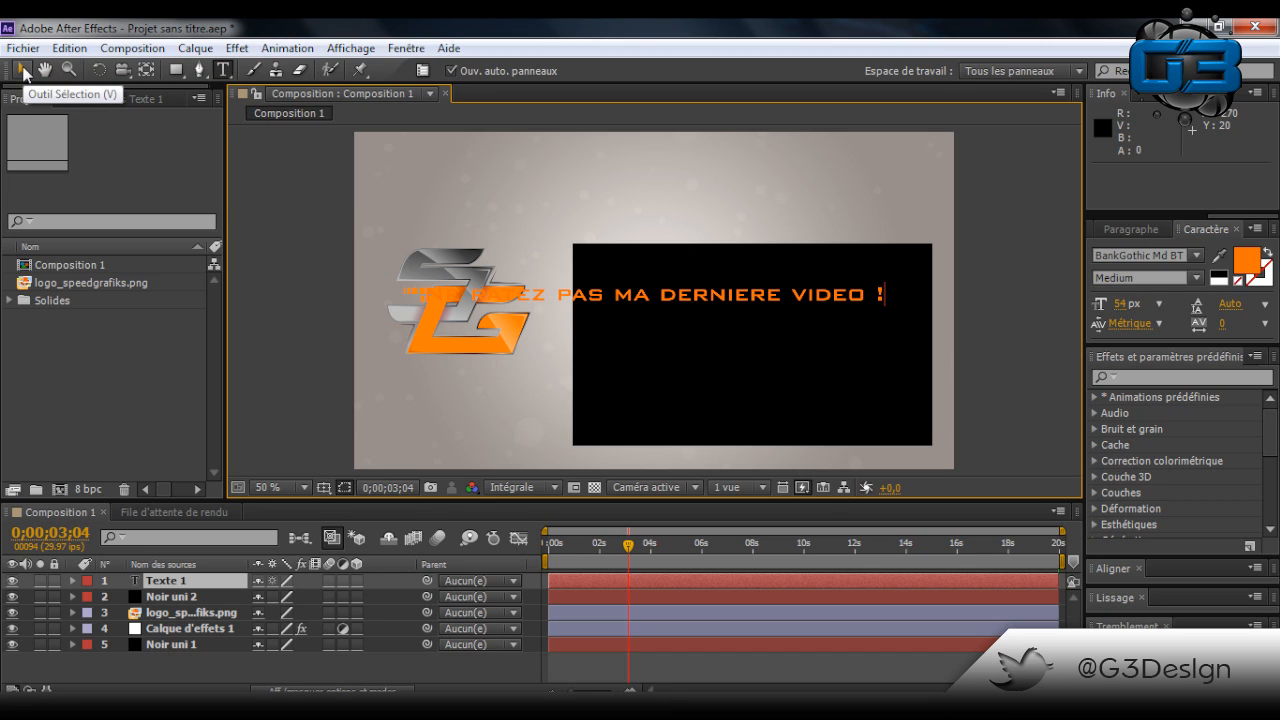
Move the text up above the black solid, to position 724,0, 136,0
{"action": "left_click", "coordinate": [22, 72]}
{"action": "left_click_drag", "start_coordinate": [532, 295], "coordinate": [572, 191]}
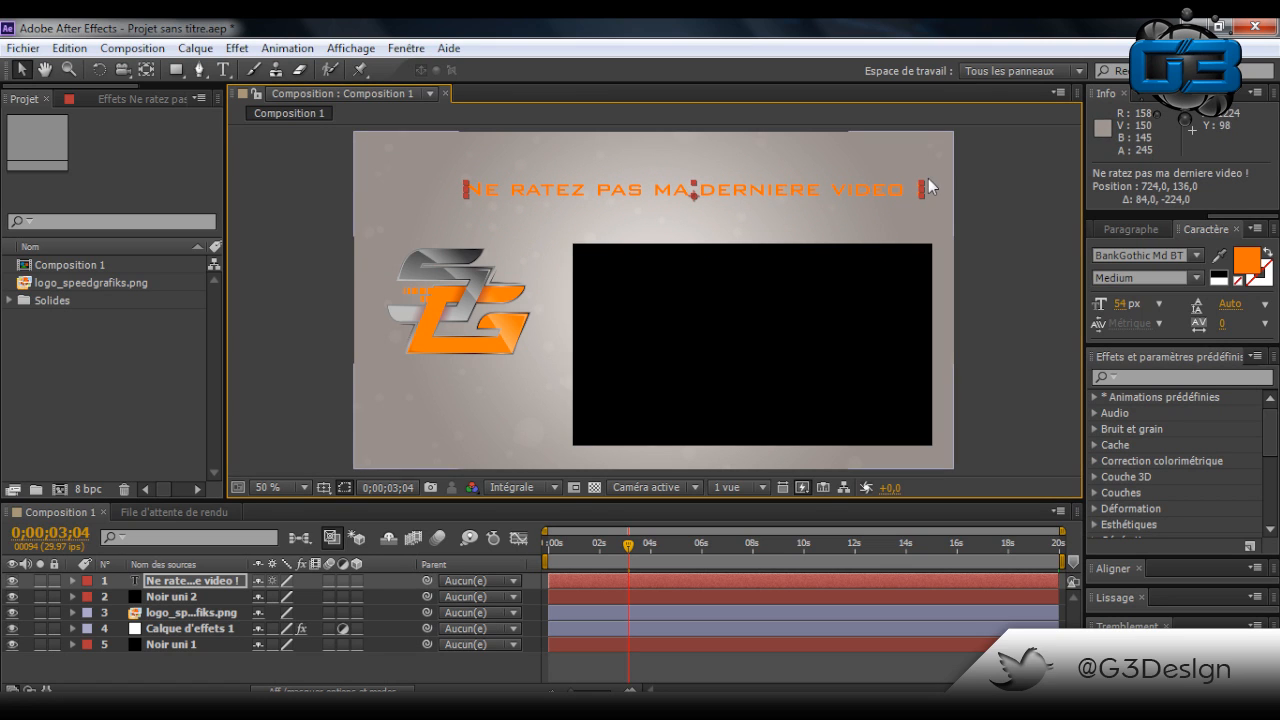
{"action": "left_click", "coordinate": [989, 195]}
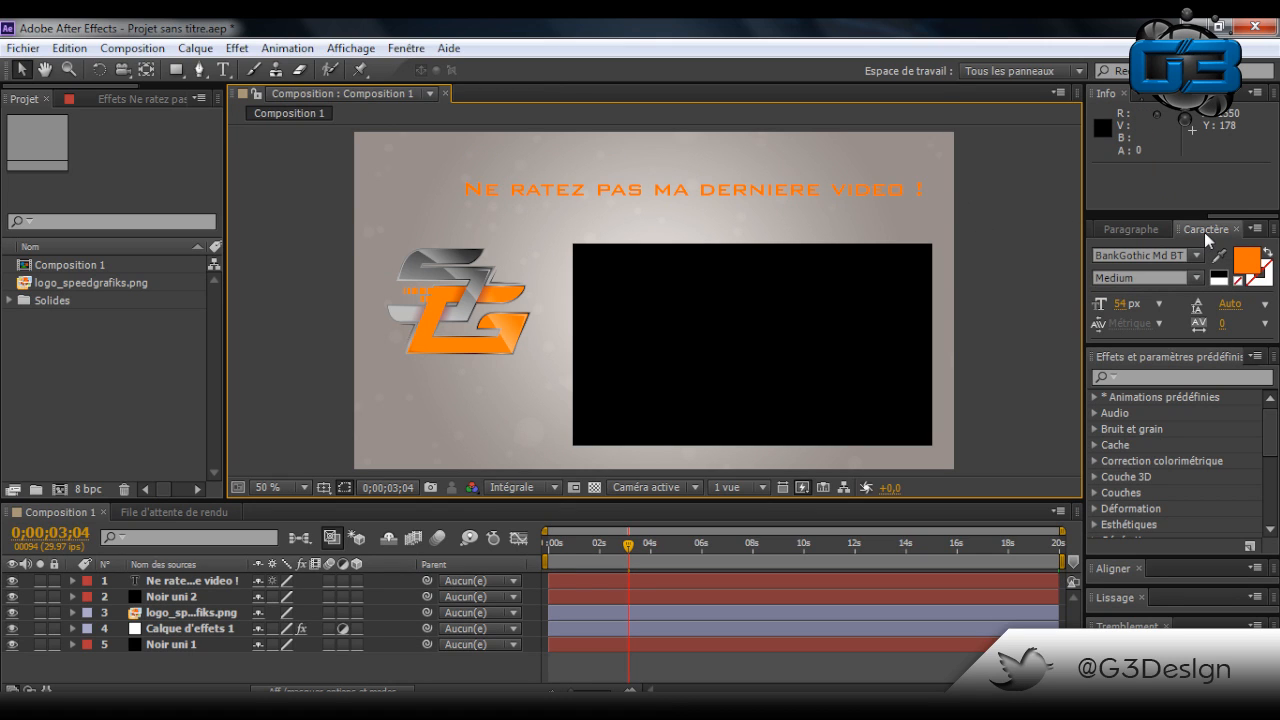
{"action": "left_click", "coordinate": [228, 582]}
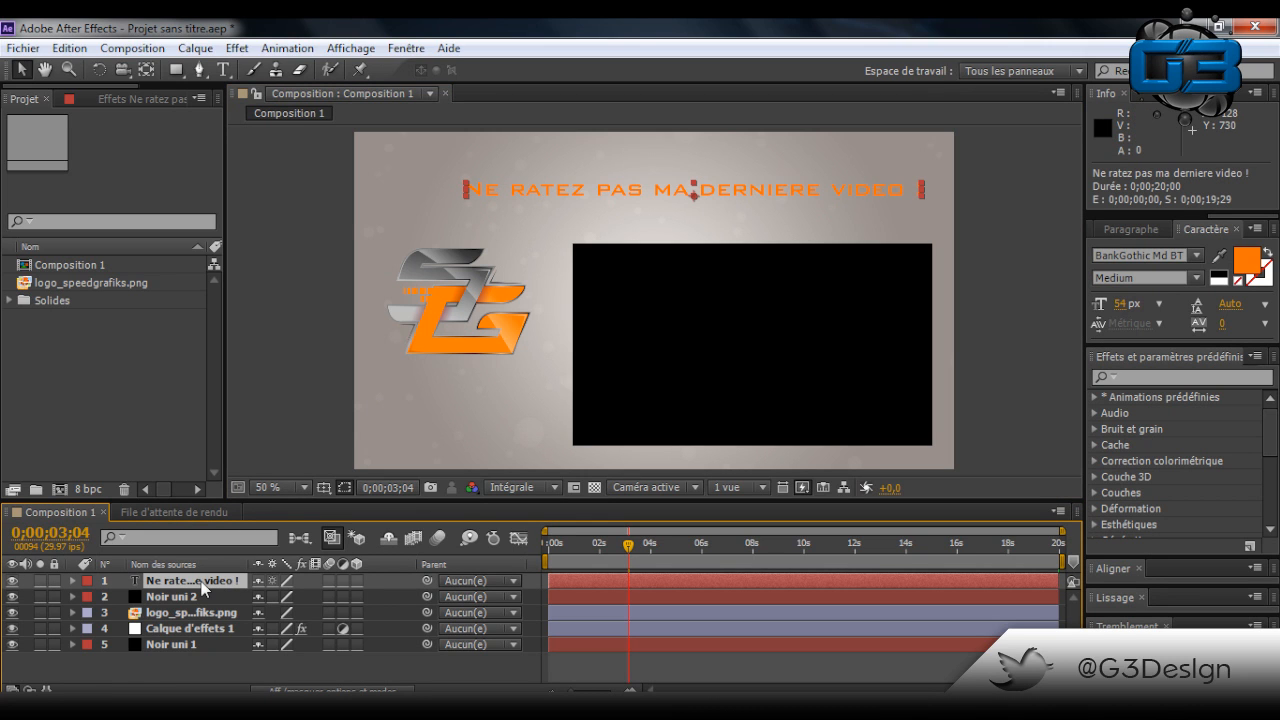
{"action": "left_click", "coordinate": [1248, 262]}
{"action": "mouse_move", "coordinate": [909, 420]}
{"action": "left_mouse_down"}
{"action": "mouse_move", "coordinate": [846, 460]}
{"action": "mouse_move", "coordinate": [909, 506]}
{"action": "mouse_move", "coordinate": [786, 571]}
{"action": "mouse_move", "coordinate": [733, 514]}
{"action": "left_mouse_up"}
{"action": "mouse_move", "coordinate": [806, 487]}
{"action": "left_mouse_down"}
{"action": "mouse_move", "coordinate": [934, 363]}
{"action": "mouse_move", "coordinate": [934, 423]}
{"action": "mouse_move", "coordinate": [994, 368]}
{"action": "left_mouse_up"}
{"action": "left_click", "coordinate": [1149, 361]}
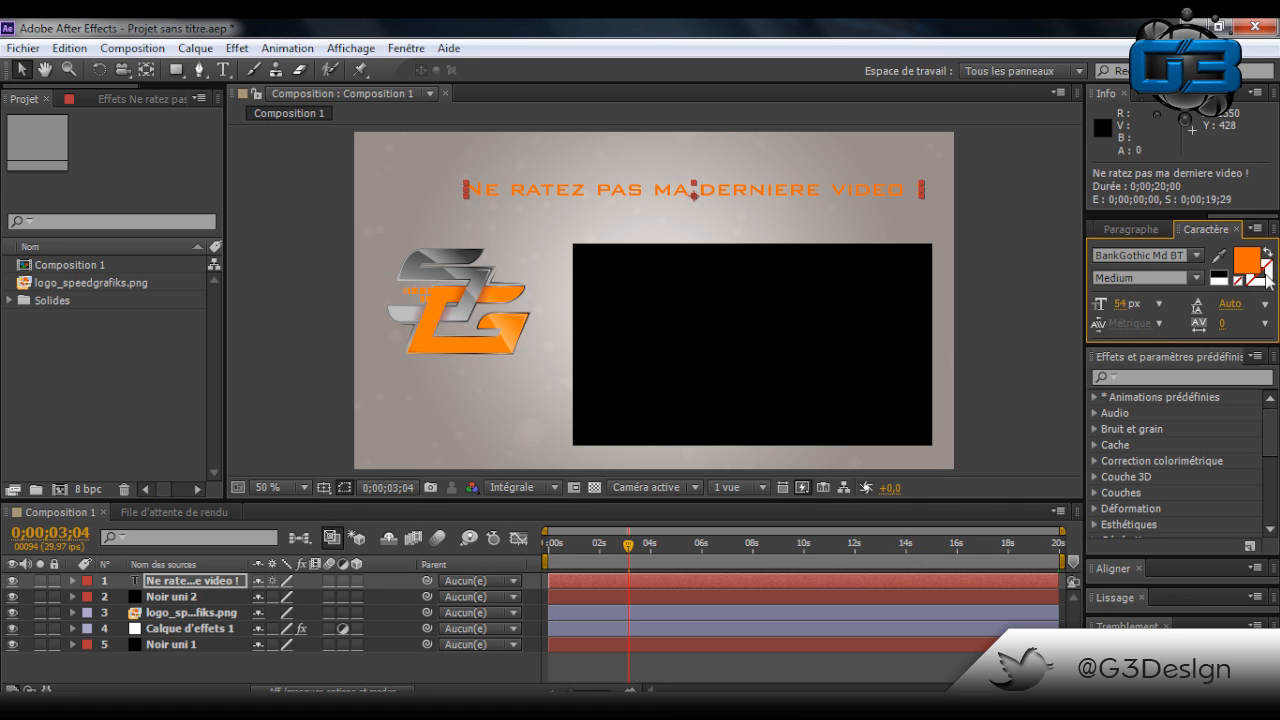
{"action": "left_click", "coordinate": [1197, 257]}
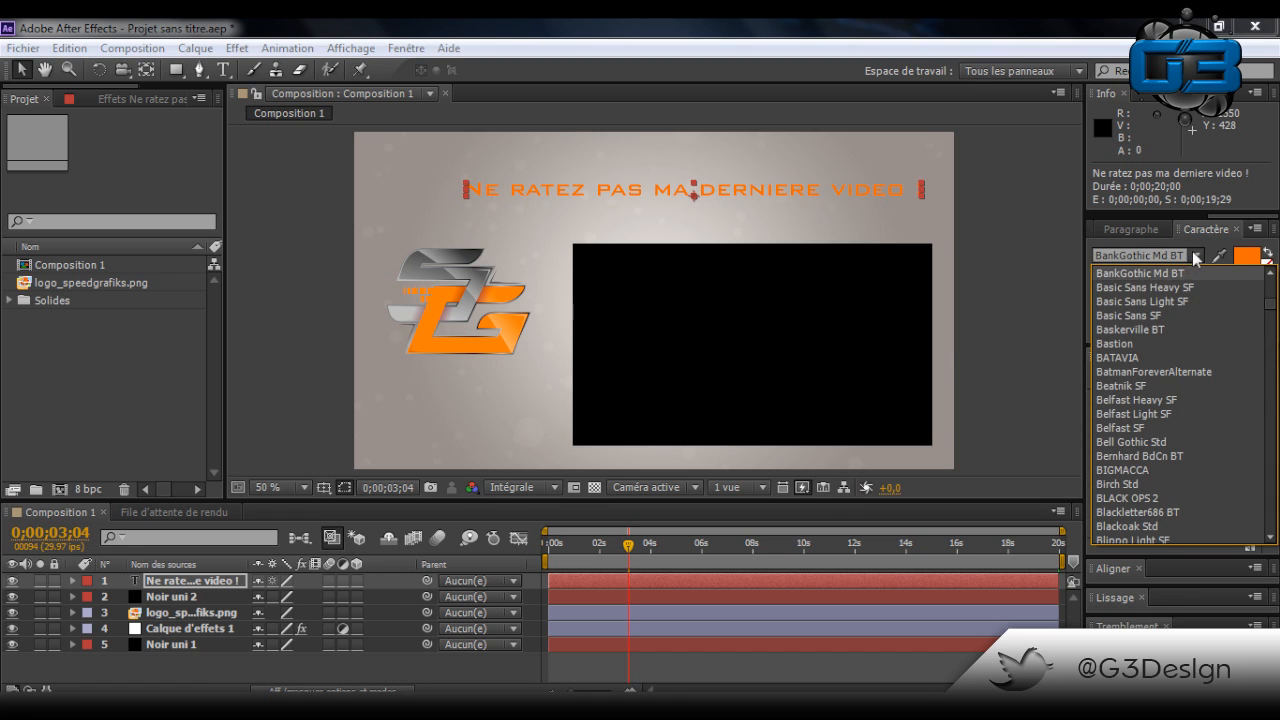
{"action": "left_click", "coordinate": [1117, 239]}
Set the text's font size to 58 px and move it closer above the black solid, to position 710,0, 176,0
{"action": "mouse_move", "coordinate": [1122, 305]}
{"action": "left_mouse_down"}
{"action": "mouse_move", "coordinate": [1141, 305]}
{"action": "mouse_move", "coordinate": [1126, 305]}
{"action": "left_mouse_up"}
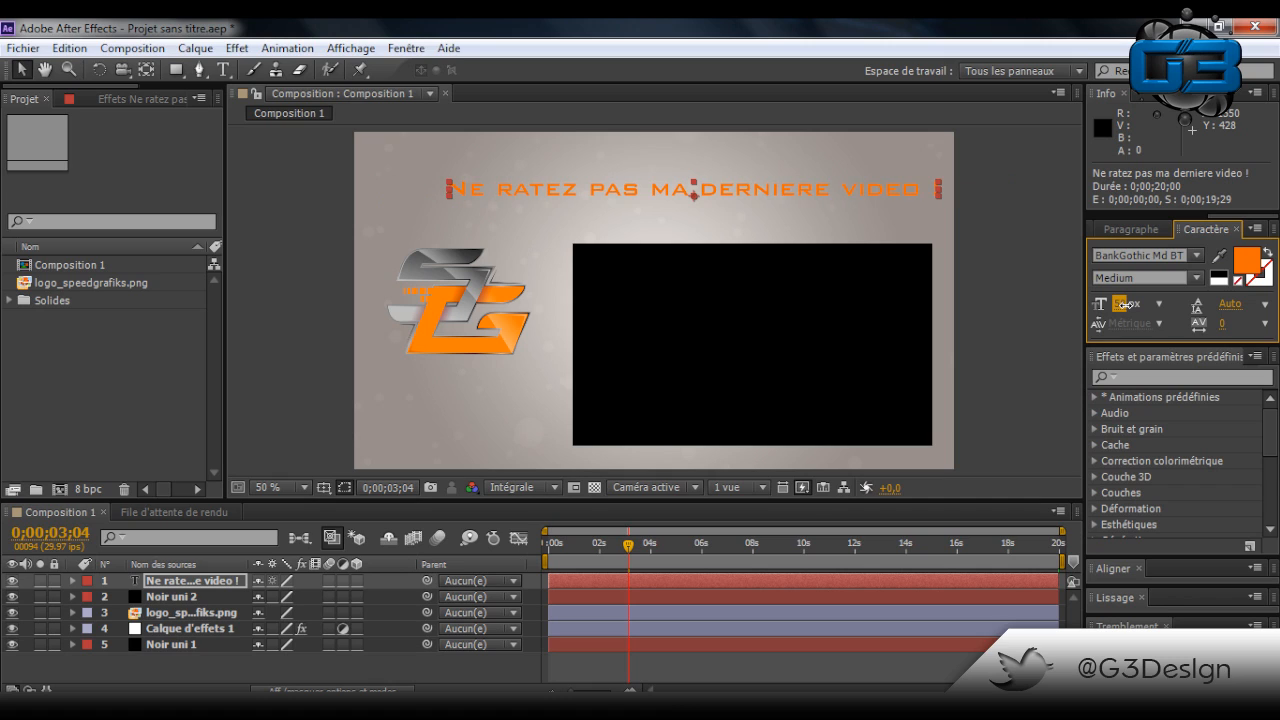
{"action": "left_click", "coordinate": [1106, 229]}
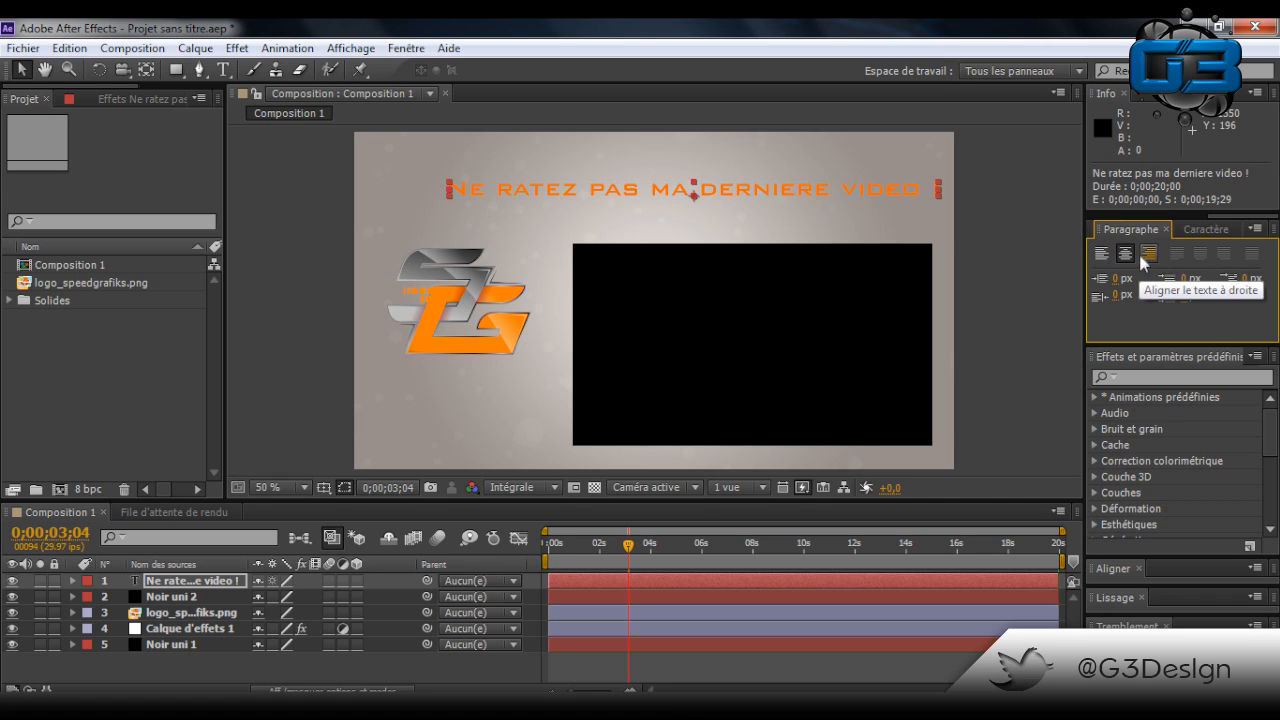
{"action": "left_click", "coordinate": [1198, 229]}
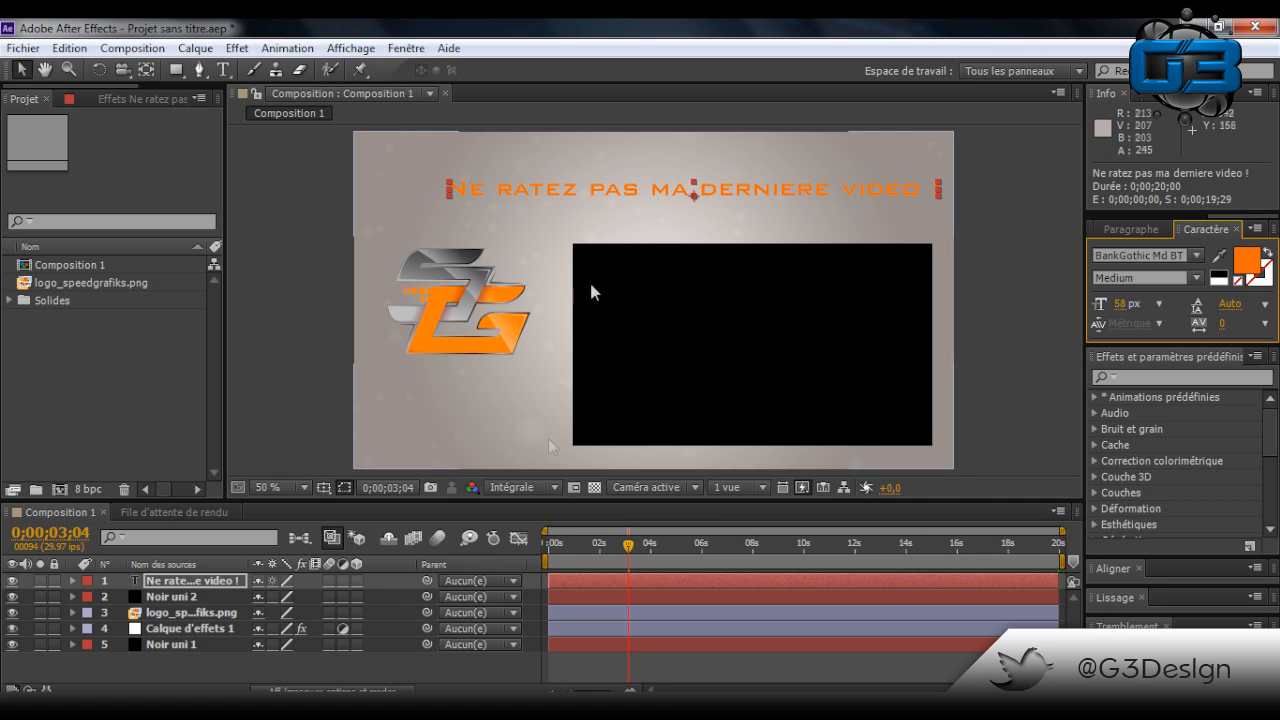
{"action": "left_click_drag", "start_coordinate": [600, 180], "coordinate": [606, 214]}
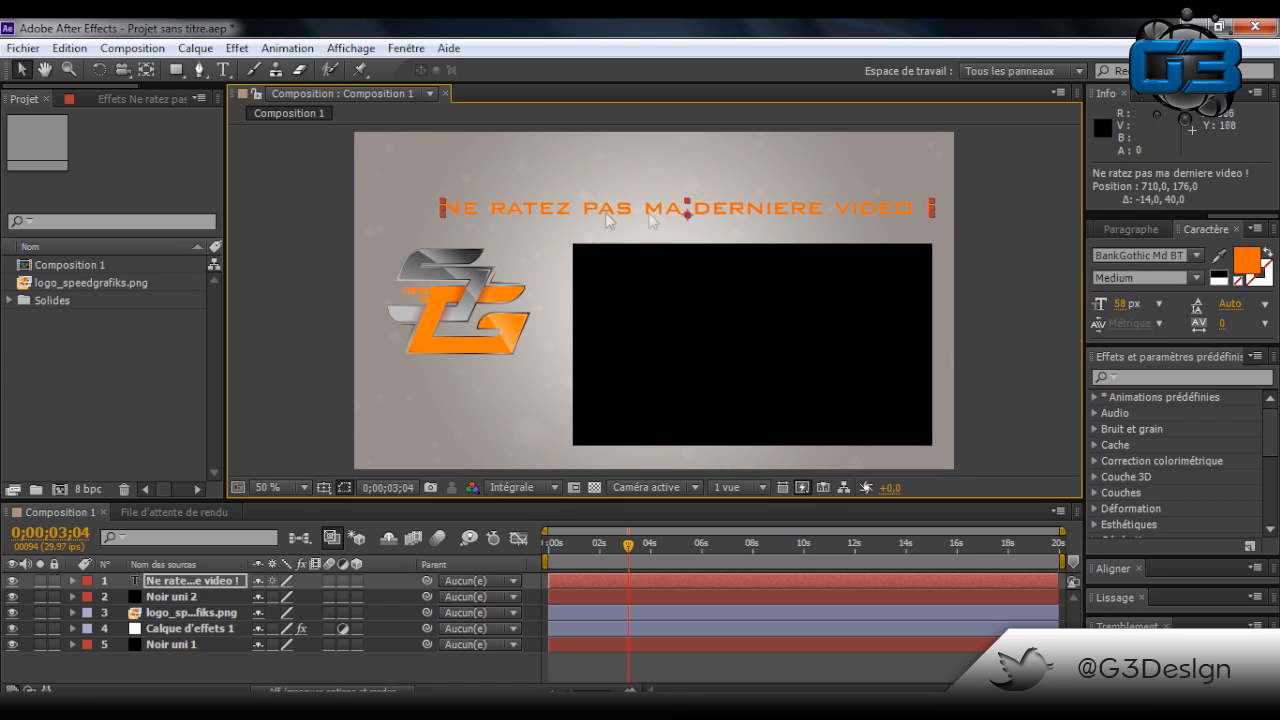
{"action": "left_click", "coordinate": [989, 150]}
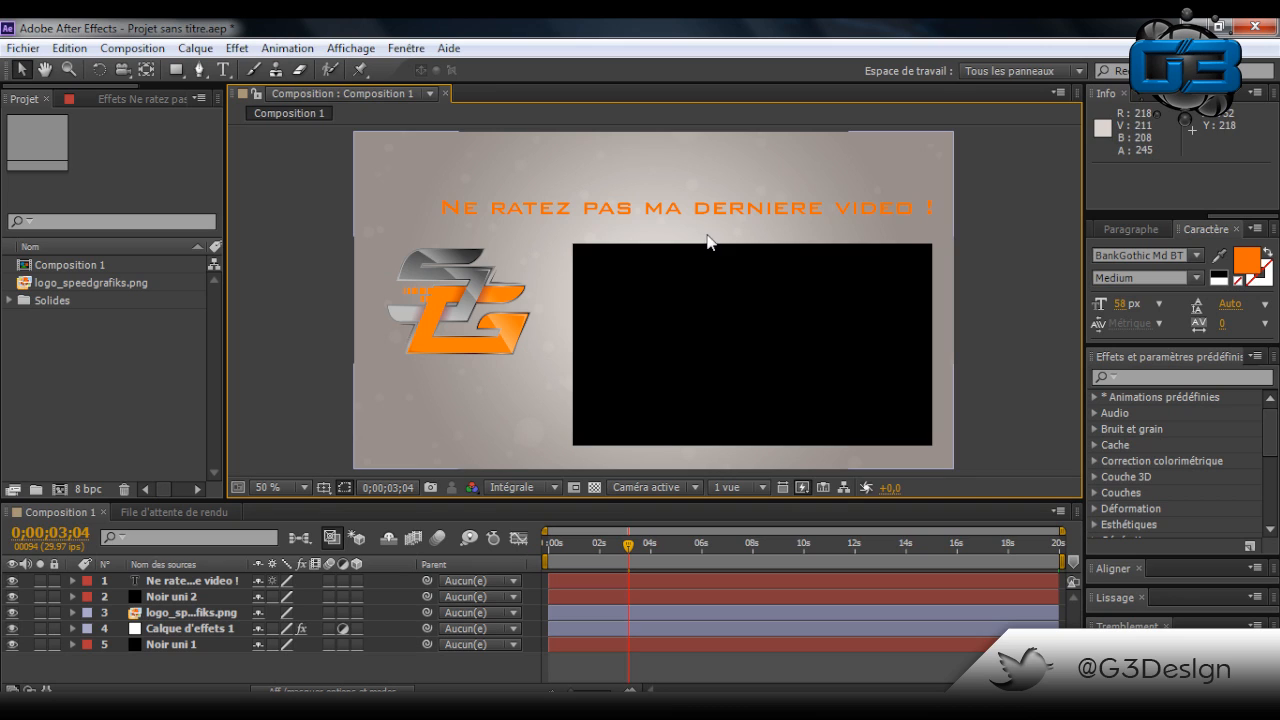
Shift the text layer in time so it starts at 0;00;03;06, and scrub to 0;00;03;23
{"action": "left_click", "coordinate": [170, 583]}
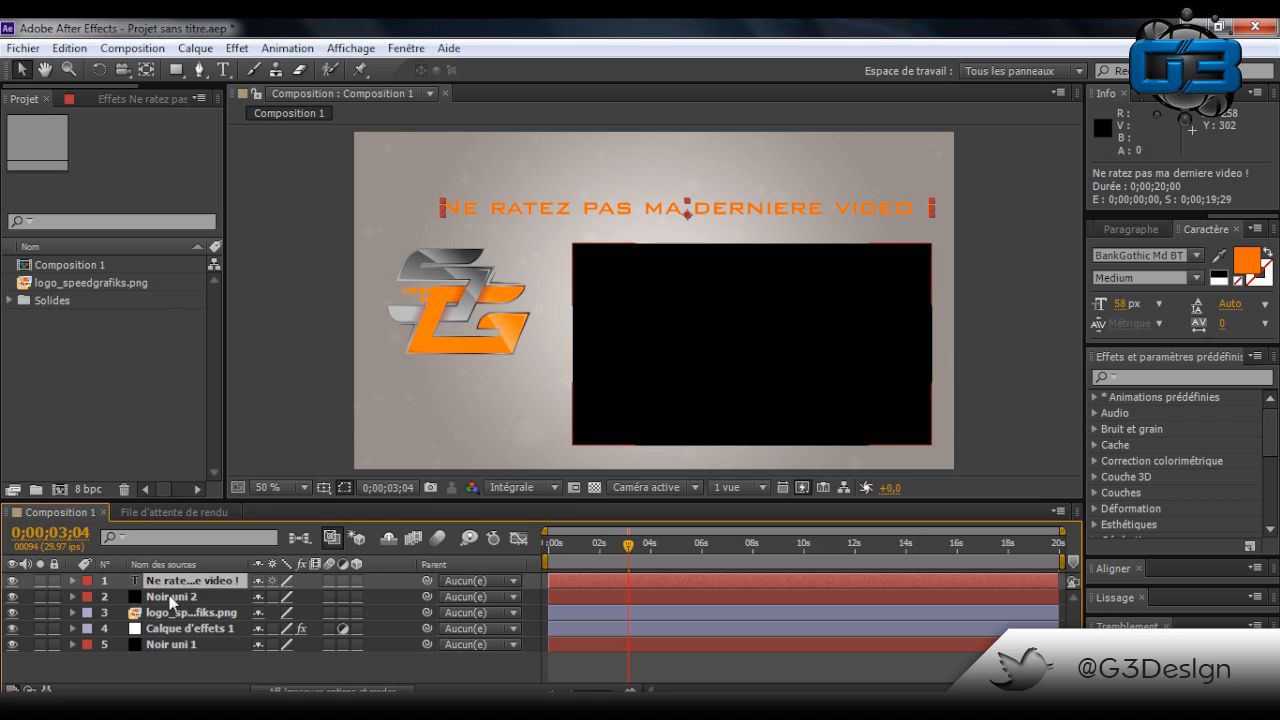
{"action": "left_click_drag", "start_coordinate": [558, 584], "coordinate": [742, 581]}
{"action": "mouse_move", "coordinate": [636, 584]}
{"action": "left_mouse_down"}
{"action": "mouse_move", "coordinate": [623, 584]}
{"action": "mouse_move", "coordinate": [639, 581]}
{"action": "left_mouse_up"}
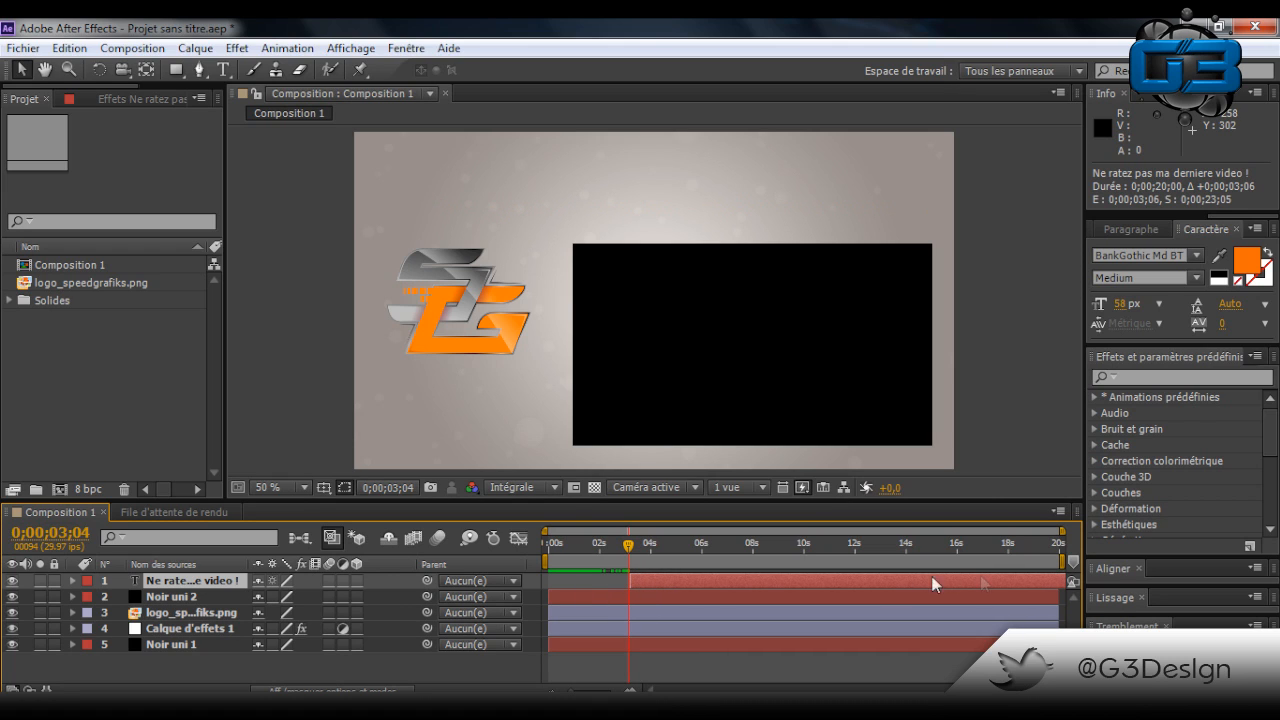
{"action": "mouse_move", "coordinate": [630, 551]}
{"action": "left_mouse_down"}
{"action": "mouse_move", "coordinate": [560, 548]}
{"action": "mouse_move", "coordinate": [645, 546]}
{"action": "left_mouse_up"}
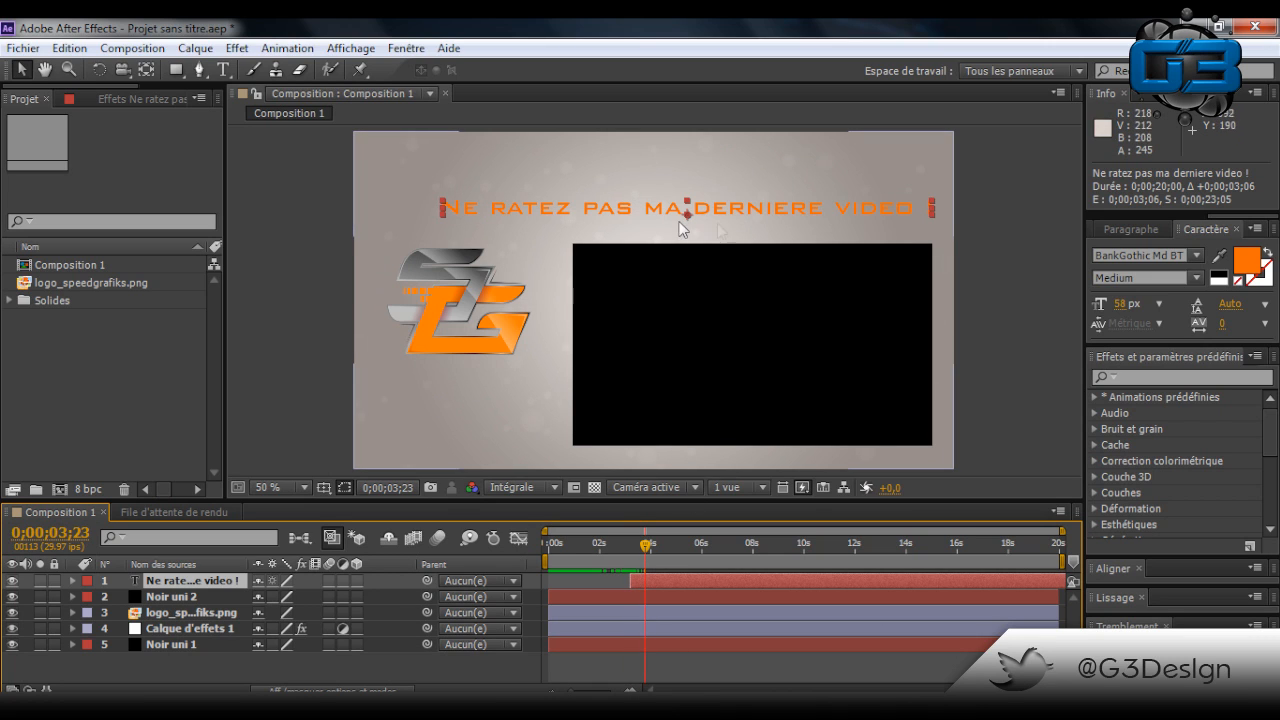
{"action": "left_click", "coordinate": [1006, 208]}
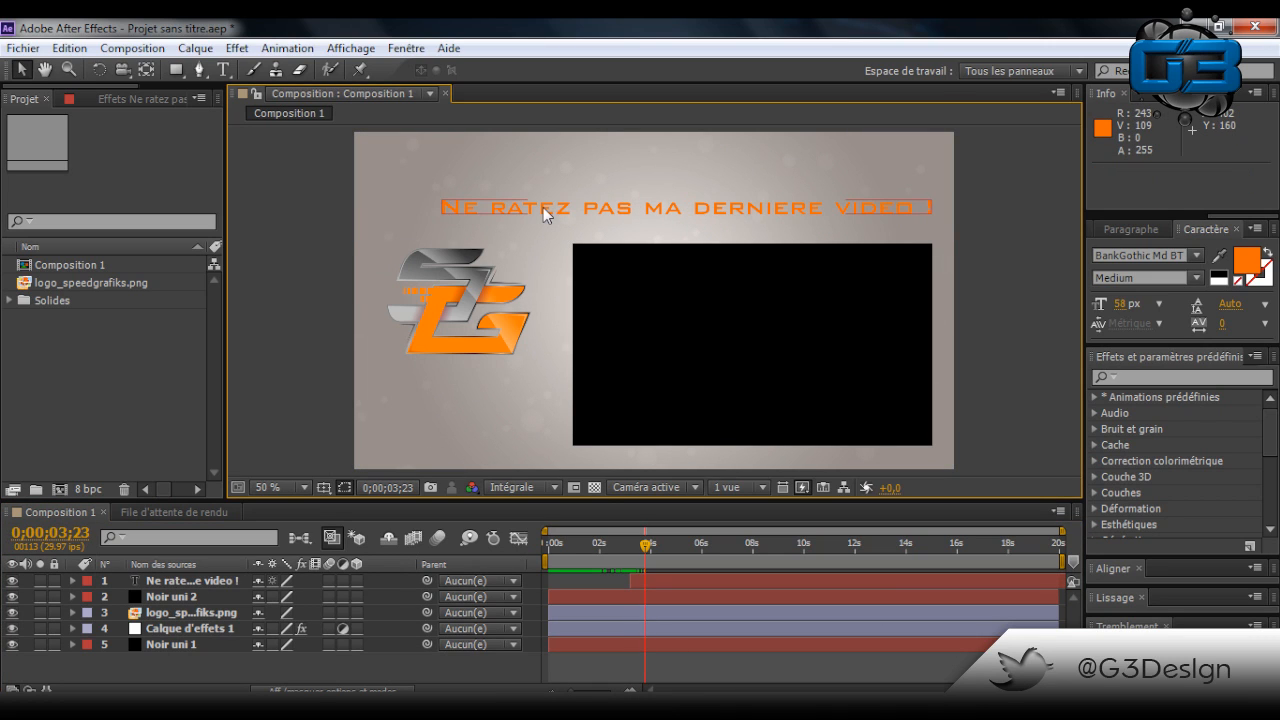
Add a drop shadow (Ombre portée) layer style to the text layer
{"action": "left_click", "coordinate": [226, 579]}
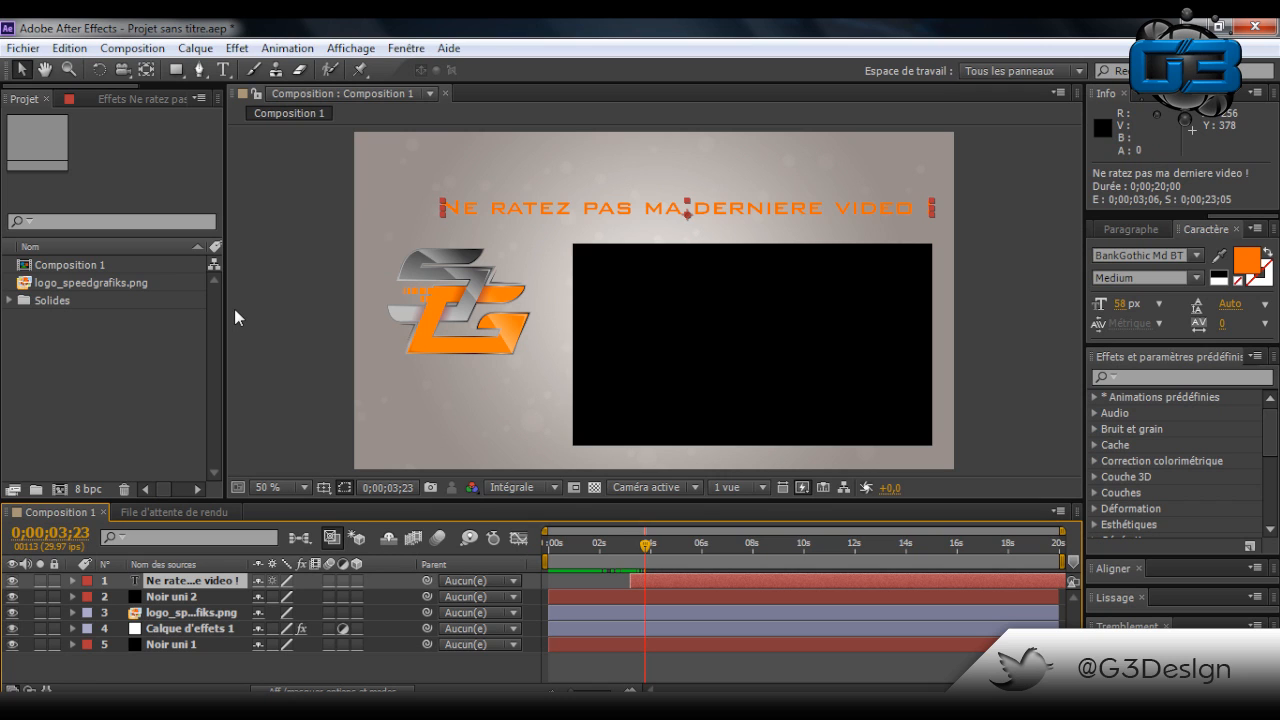
{"action": "right_click", "coordinate": [166, 585]}
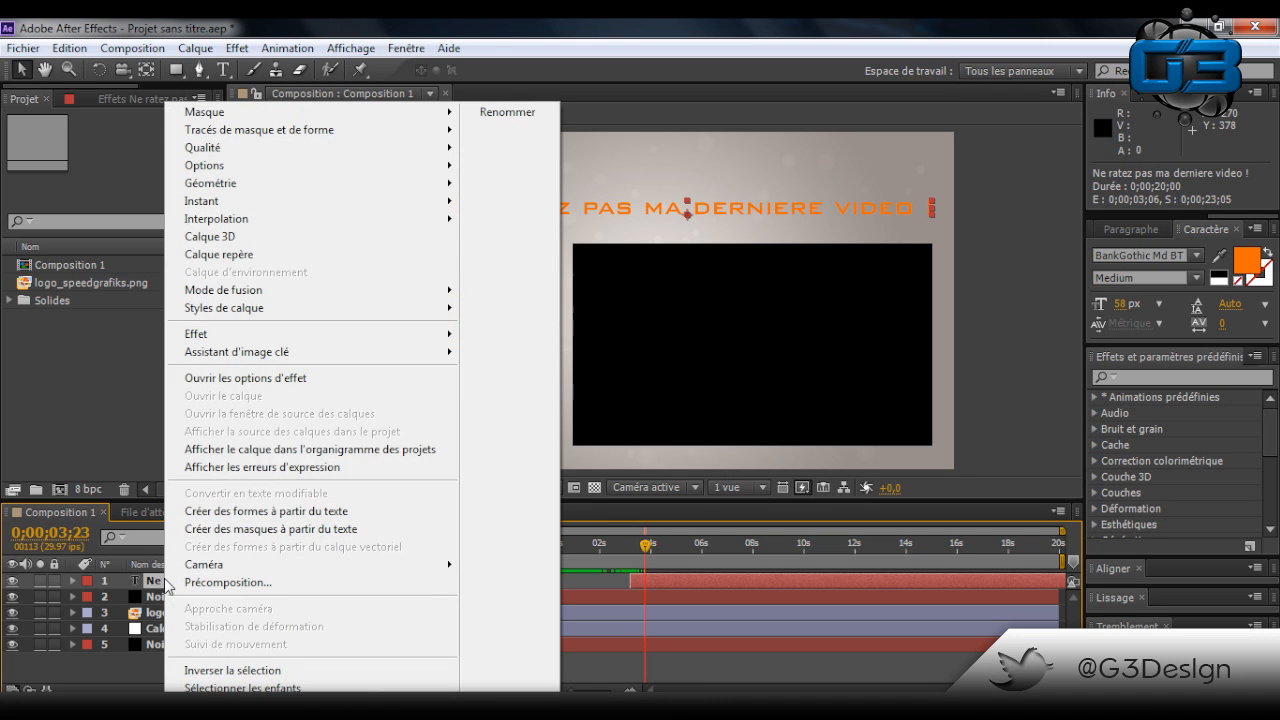
{"action": "mouse_move", "coordinate": [224, 318]}
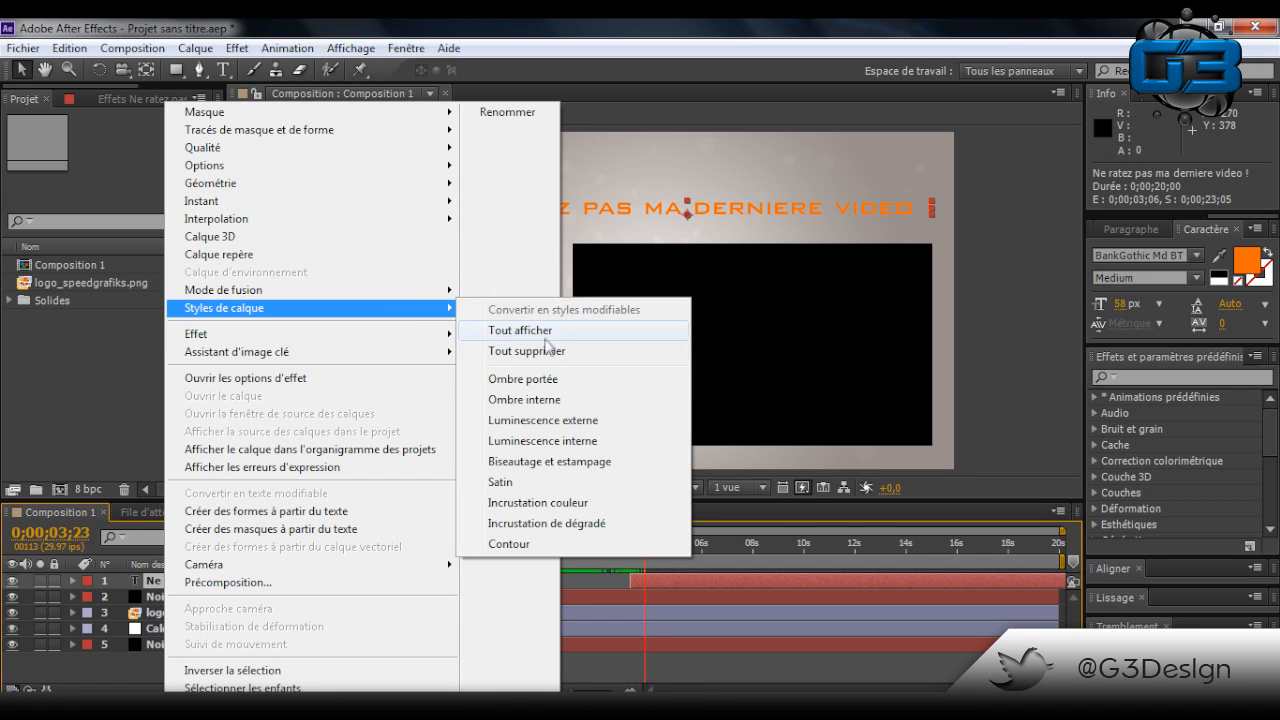
{"action": "left_click", "coordinate": [548, 379]}
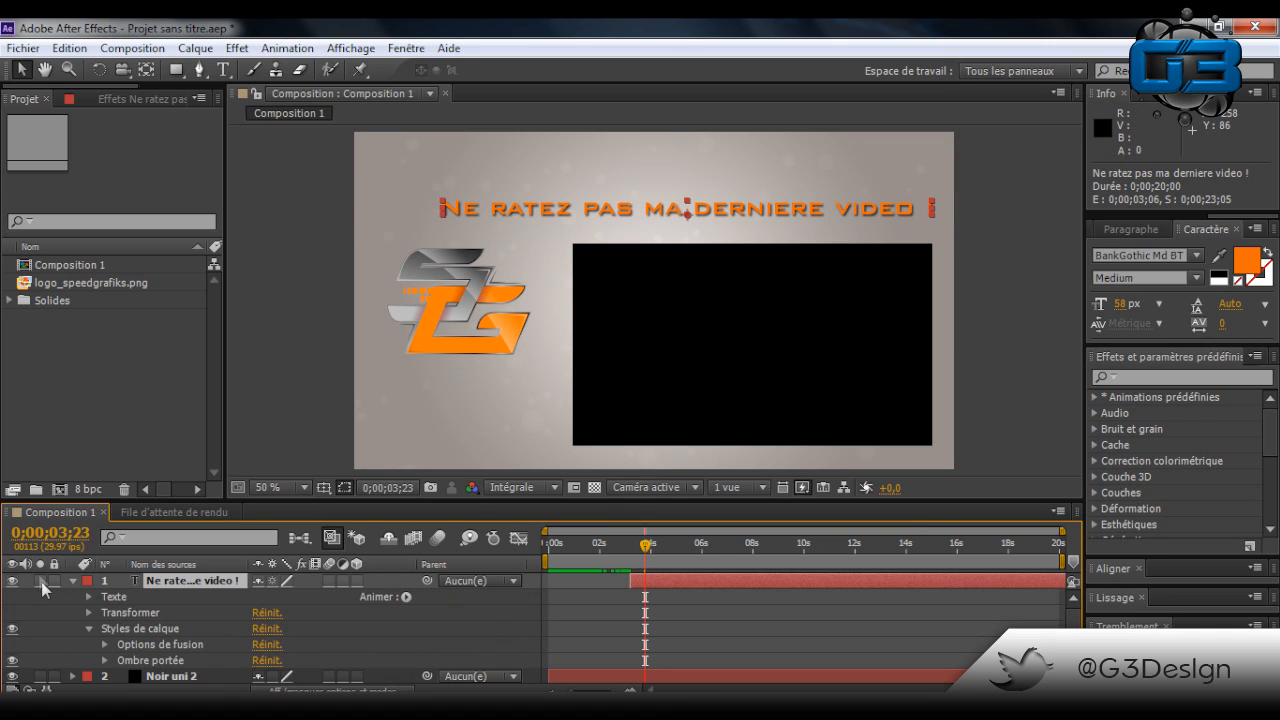
Add a 75% opacity keyframe to the text's drop shadow at 0;00;03;24
{"action": "mouse_move", "coordinate": [645, 548]}
{"action": "left_mouse_down"}
{"action": "mouse_move", "coordinate": [633, 554]}
{"action": "mouse_move", "coordinate": [646, 551]}
{"action": "left_mouse_up"}
{"action": "left_click", "coordinate": [105, 660]}
{"action": "scroll", "coordinate": [105, 661], "scroll_direction": "down", "scroll_amount": 2}
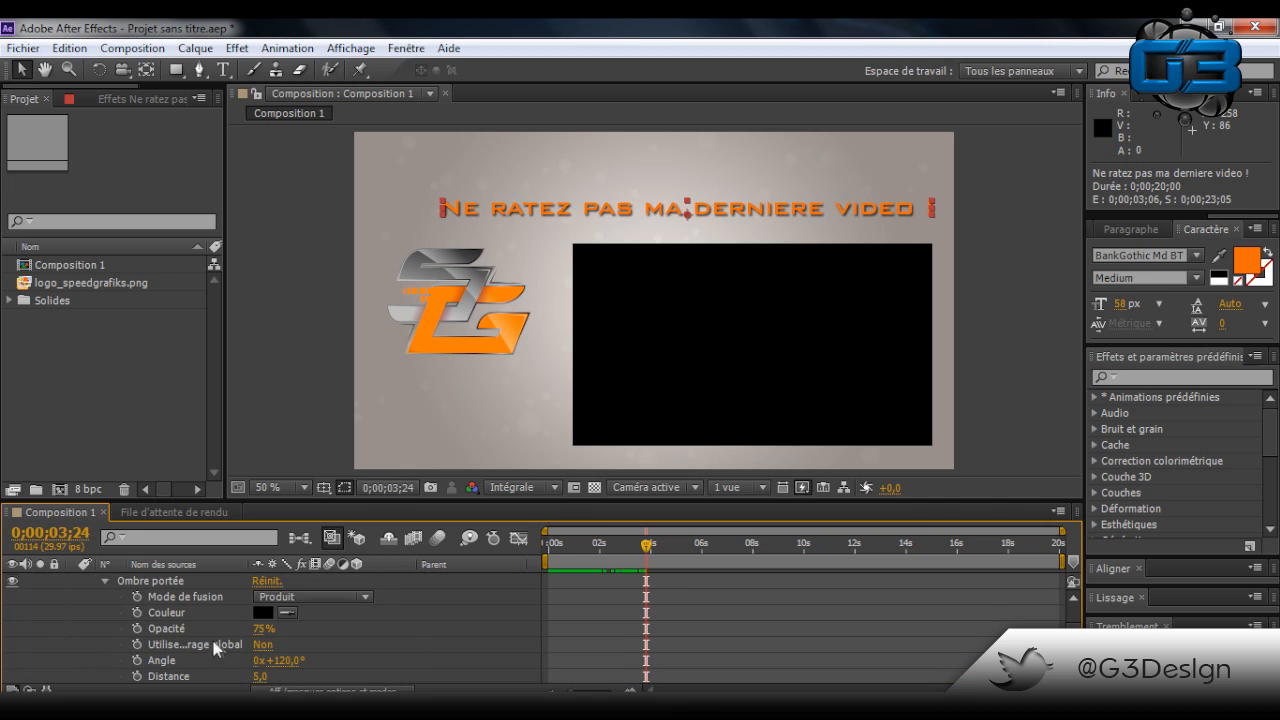
{"action": "scroll", "coordinate": [309, 643], "scroll_direction": "down", "scroll_amount": 1}
{"action": "scroll", "coordinate": [200, 638], "scroll_direction": "up", "scroll_amount": 1}
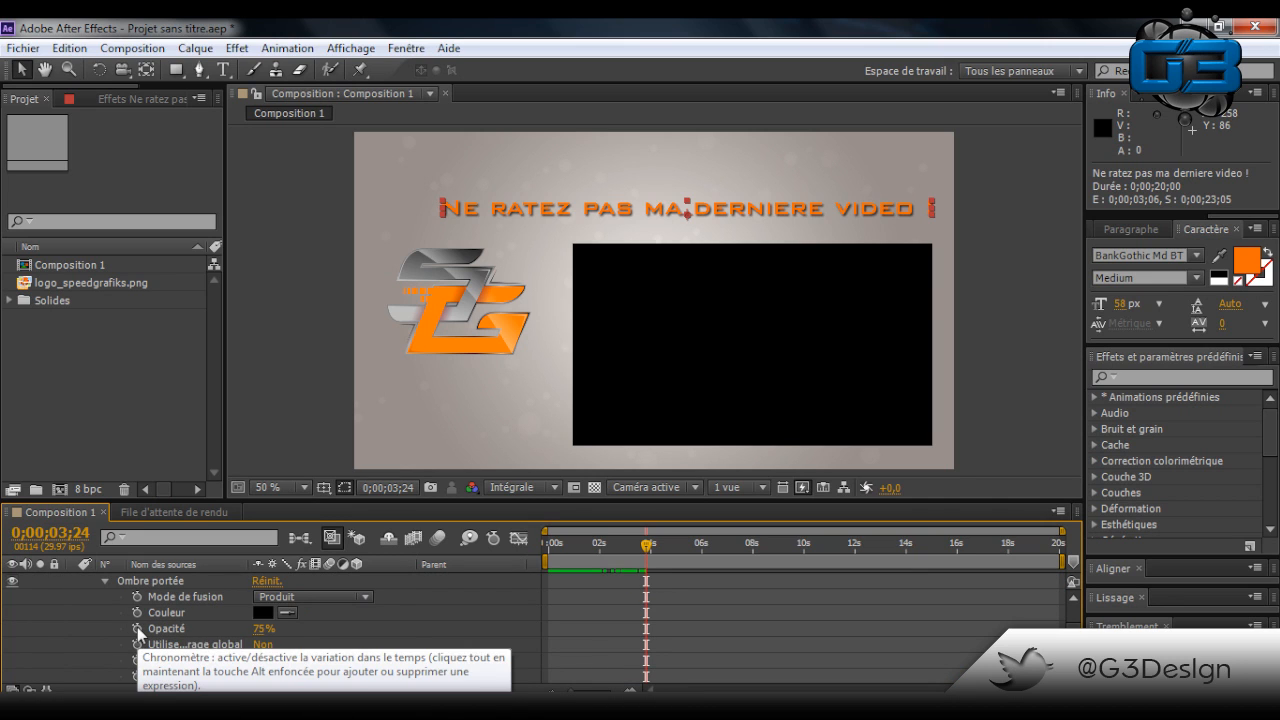
{"action": "left_click", "coordinate": [137, 627]}
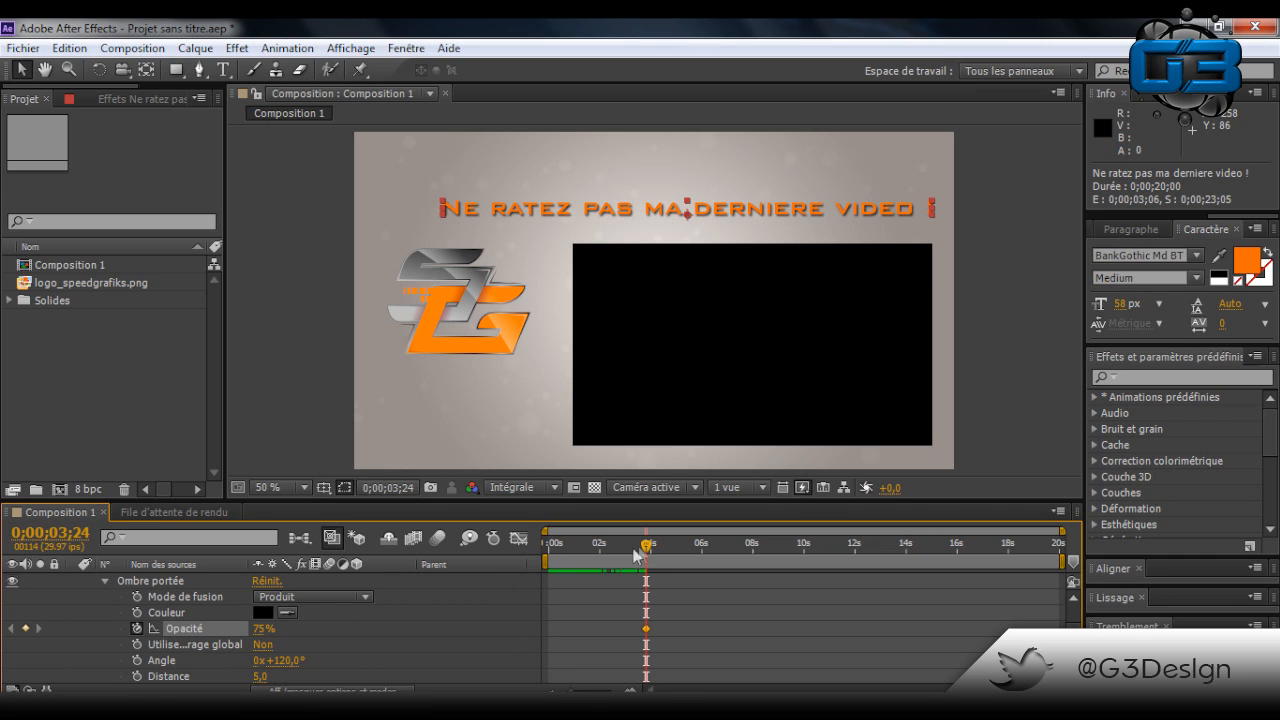
Keyframe the drop shadow's opacity at 0% at 0;00;03;07 and scrub to 0;00;04;06
{"action": "scroll", "coordinate": [928, 610], "scroll_direction": "up", "scroll_amount": 4}
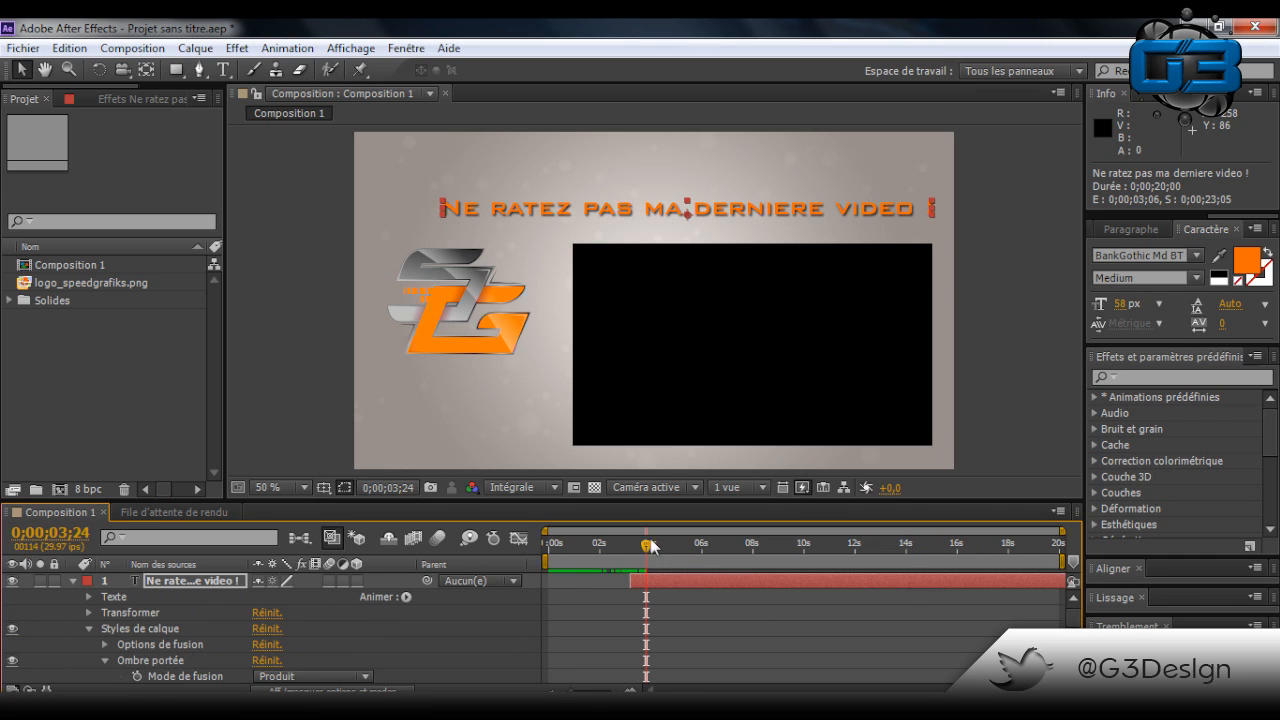
{"action": "left_click_drag", "start_coordinate": [646, 549], "coordinate": [630, 553]}
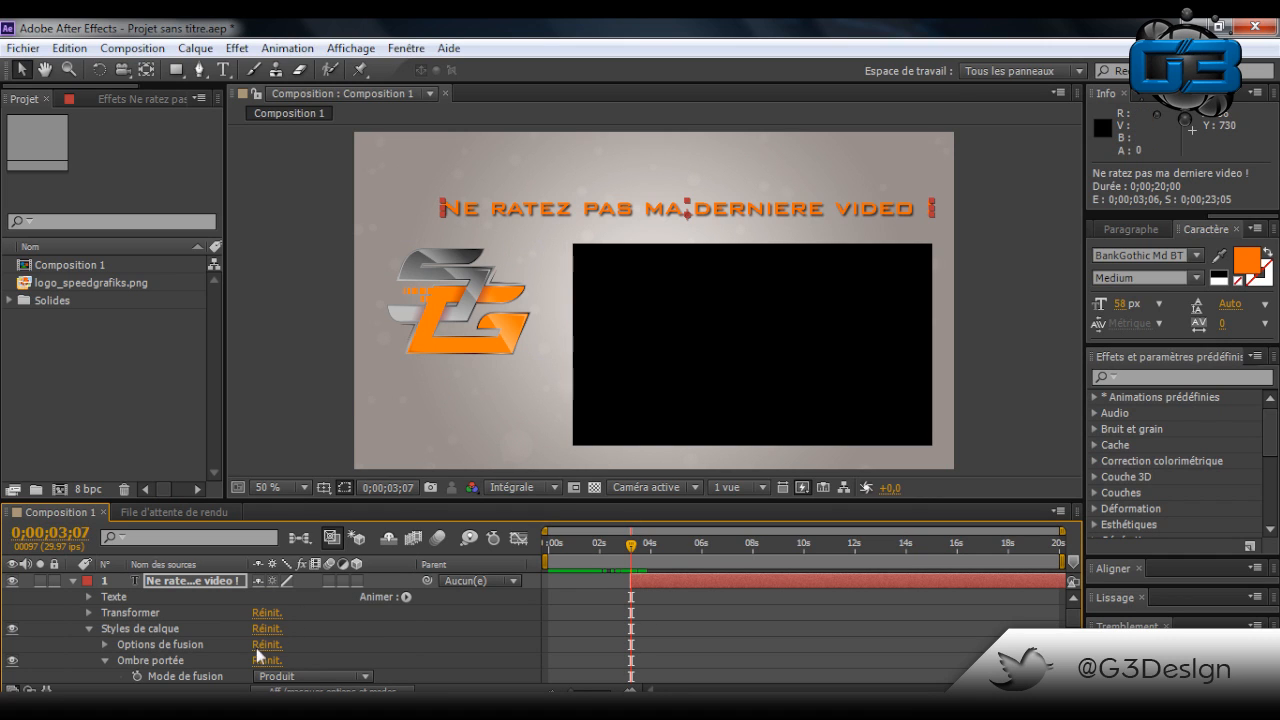
{"action": "scroll", "coordinate": [321, 630], "scroll_direction": "down", "scroll_amount": 2}
{"action": "left_click_drag", "start_coordinate": [262, 661], "coordinate": [228, 665]}
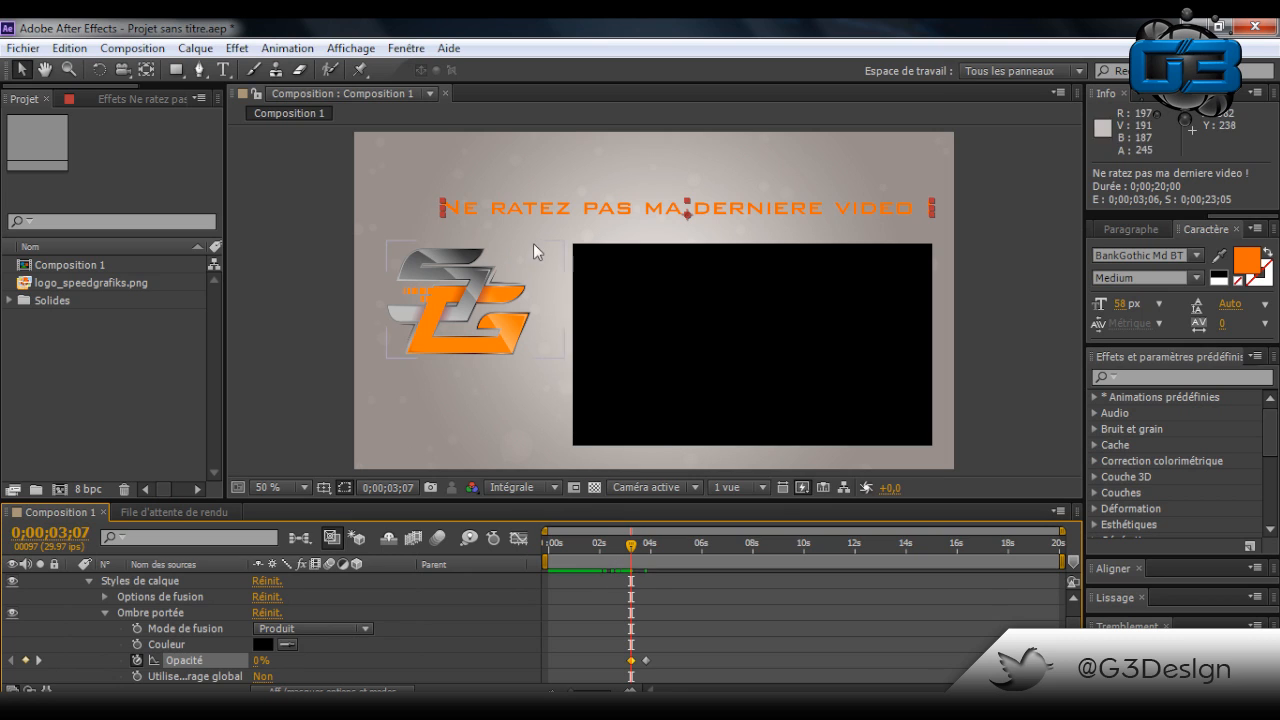
{"action": "left_click_drag", "start_coordinate": [636, 553], "coordinate": [655, 548]}
{"action": "left_click", "coordinate": [997, 360]}
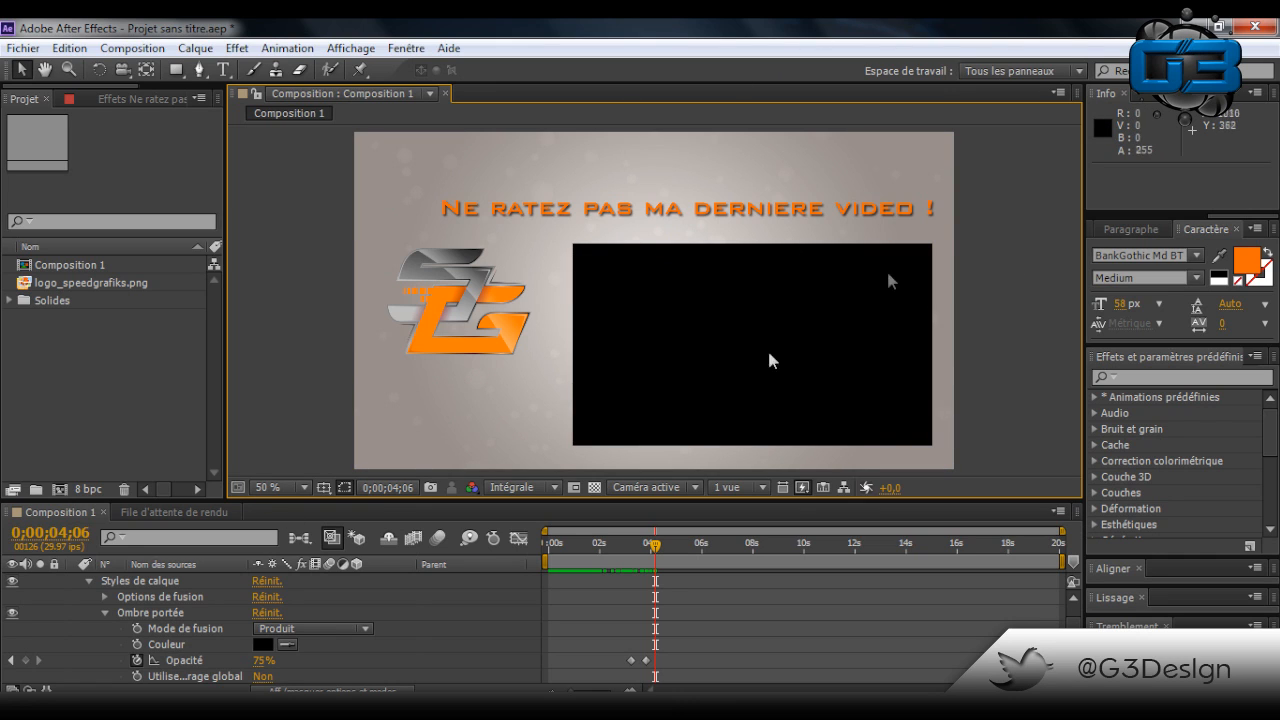
Set the drop shadow's angle to 0x+91,0° and its size (Taille) to 11,0
{"action": "scroll", "coordinate": [376, 644], "scroll_direction": "down", "scroll_amount": 1}
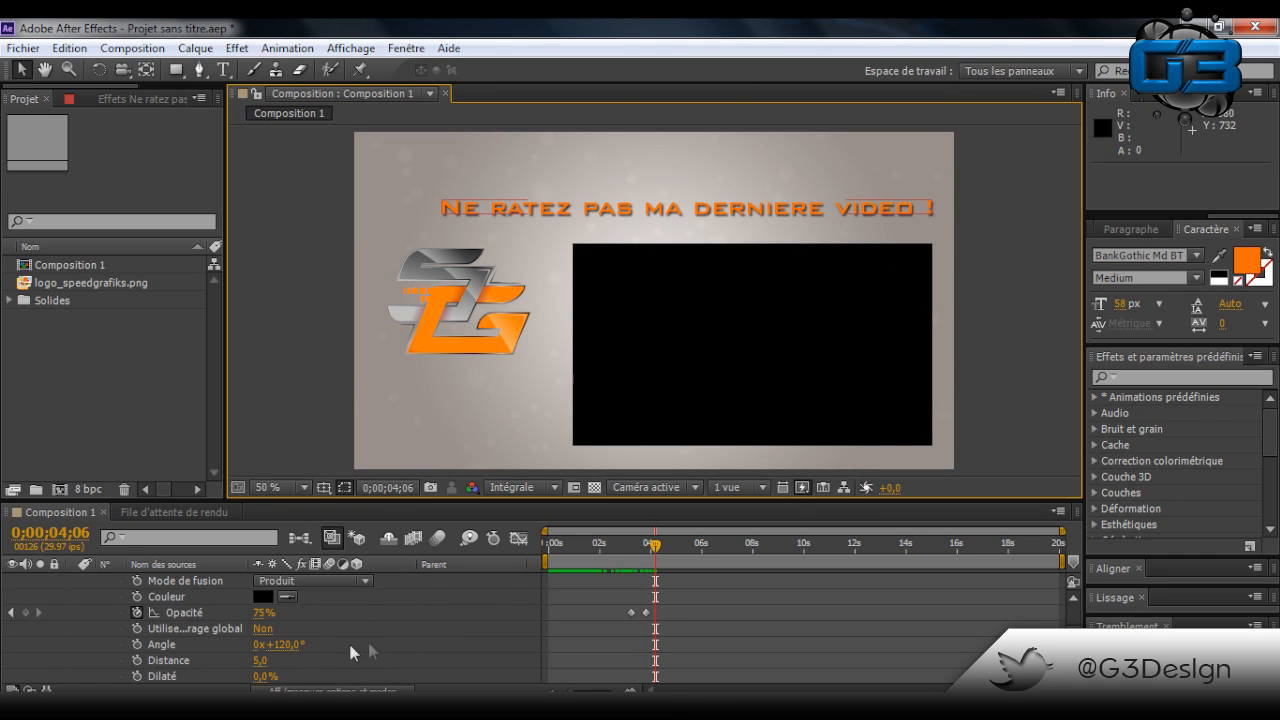
{"action": "left_click_drag", "start_coordinate": [295, 650], "coordinate": [420, 683]}
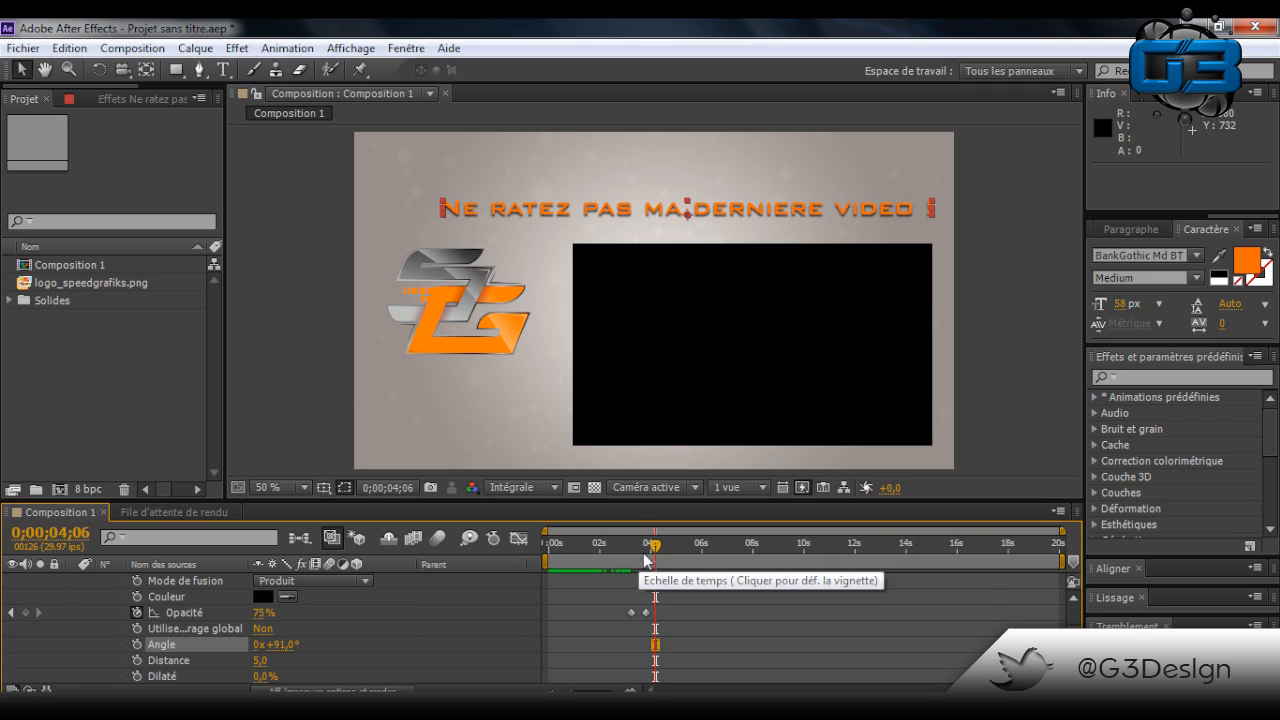
{"action": "scroll", "coordinate": [303, 623], "scroll_direction": "down", "scroll_amount": 2}
{"action": "scroll", "coordinate": [294, 652], "scroll_direction": "down", "scroll_amount": 2}
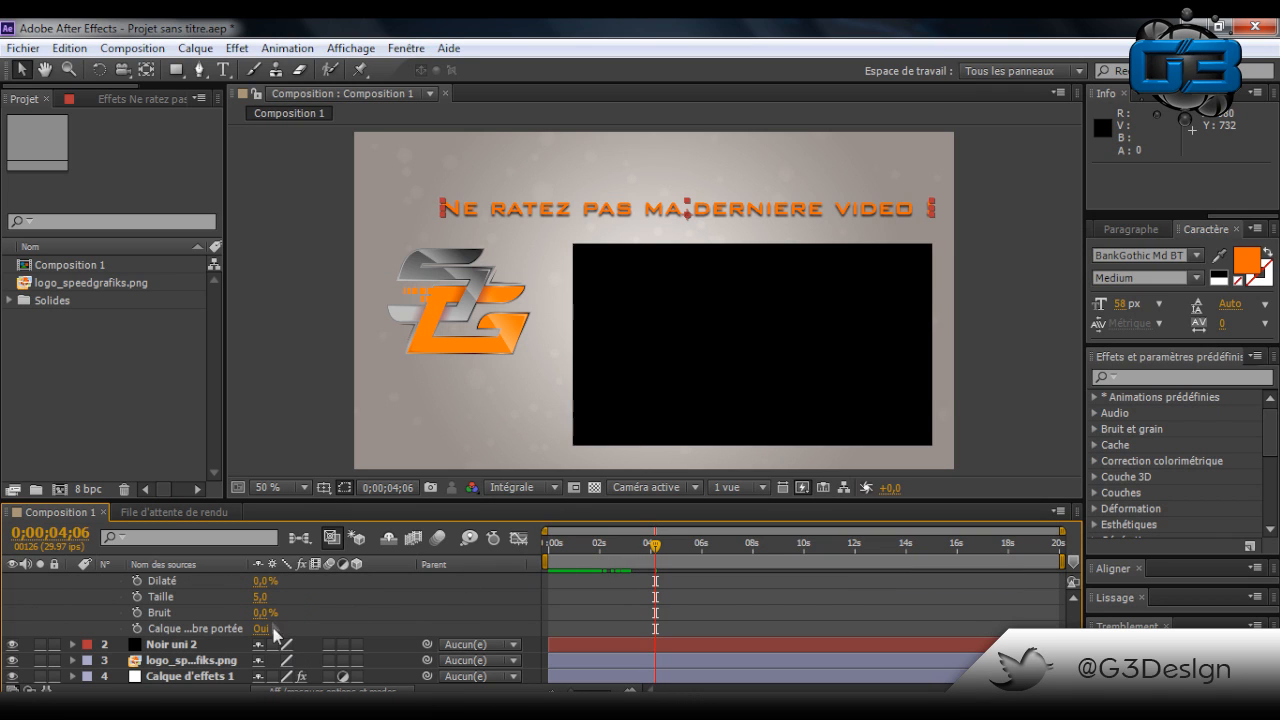
{"action": "left_click_drag", "start_coordinate": [263, 606], "coordinate": [224, 600]}
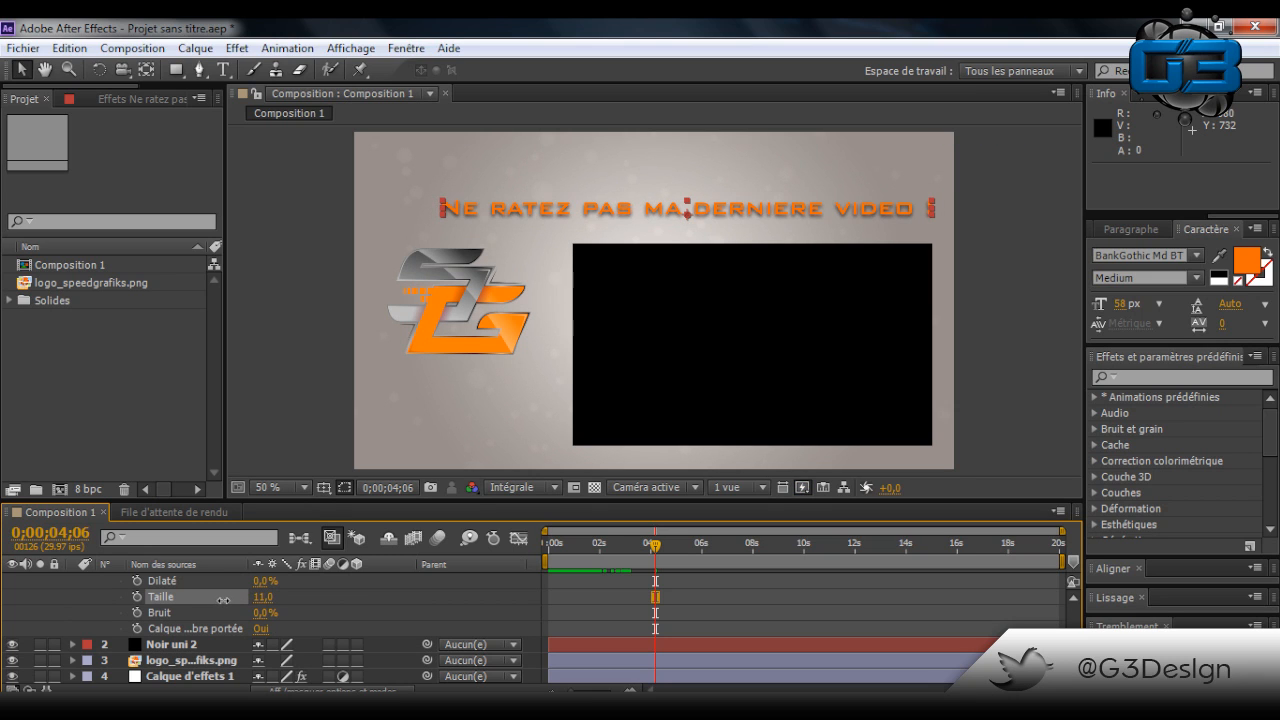
{"action": "left_click", "coordinate": [996, 177]}
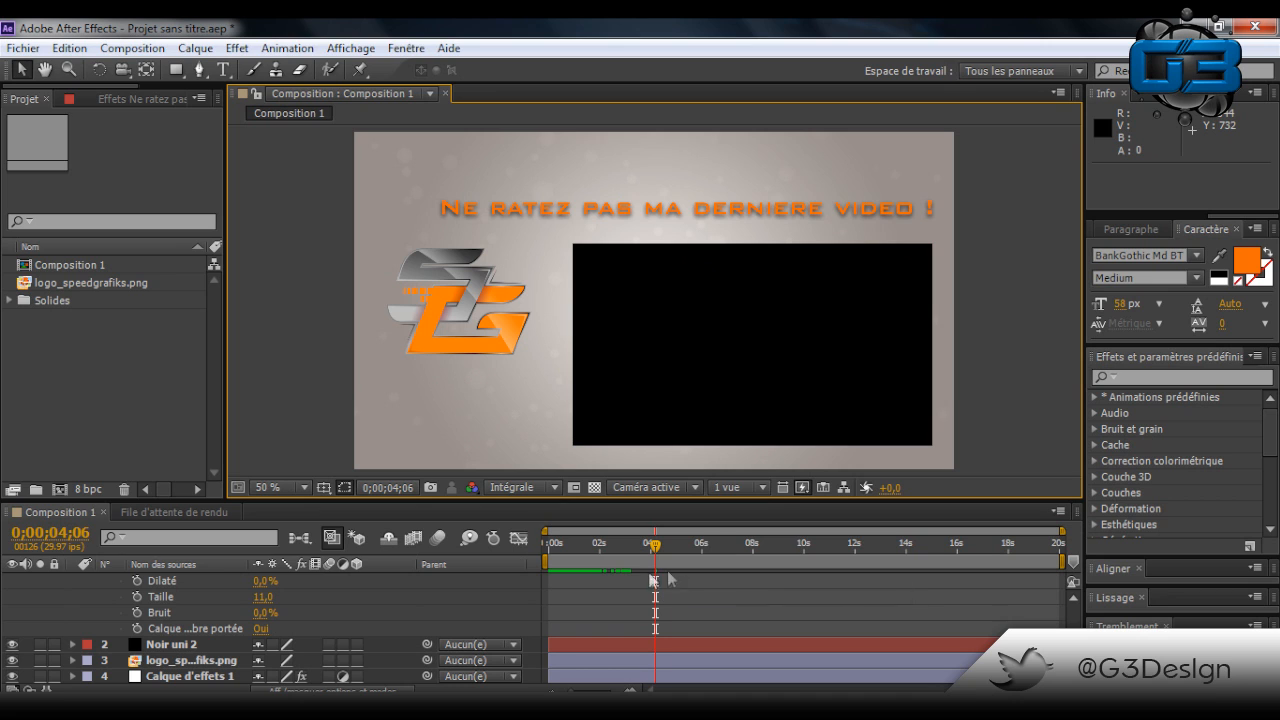
Create a new white solid layer at the full composition size of 1280 × 720 px
{"action": "scroll", "coordinate": [1053, 306], "scroll_direction": "up", "scroll_amount": 1}
{"action": "scroll", "coordinate": [1053, 306], "scroll_direction": "down", "scroll_amount": 2}
{"action": "scroll", "coordinate": [512, 273], "scroll_direction": "up", "scroll_amount": 1}
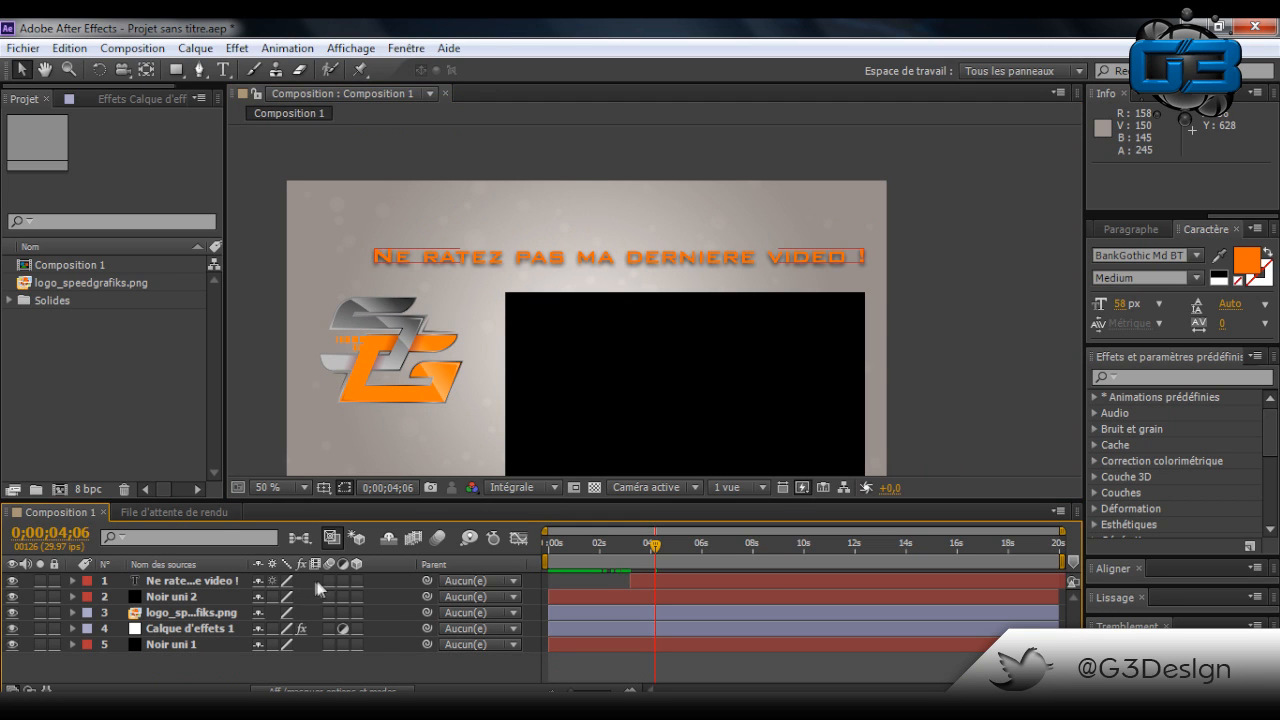
{"action": "right_click", "coordinate": [375, 581]}
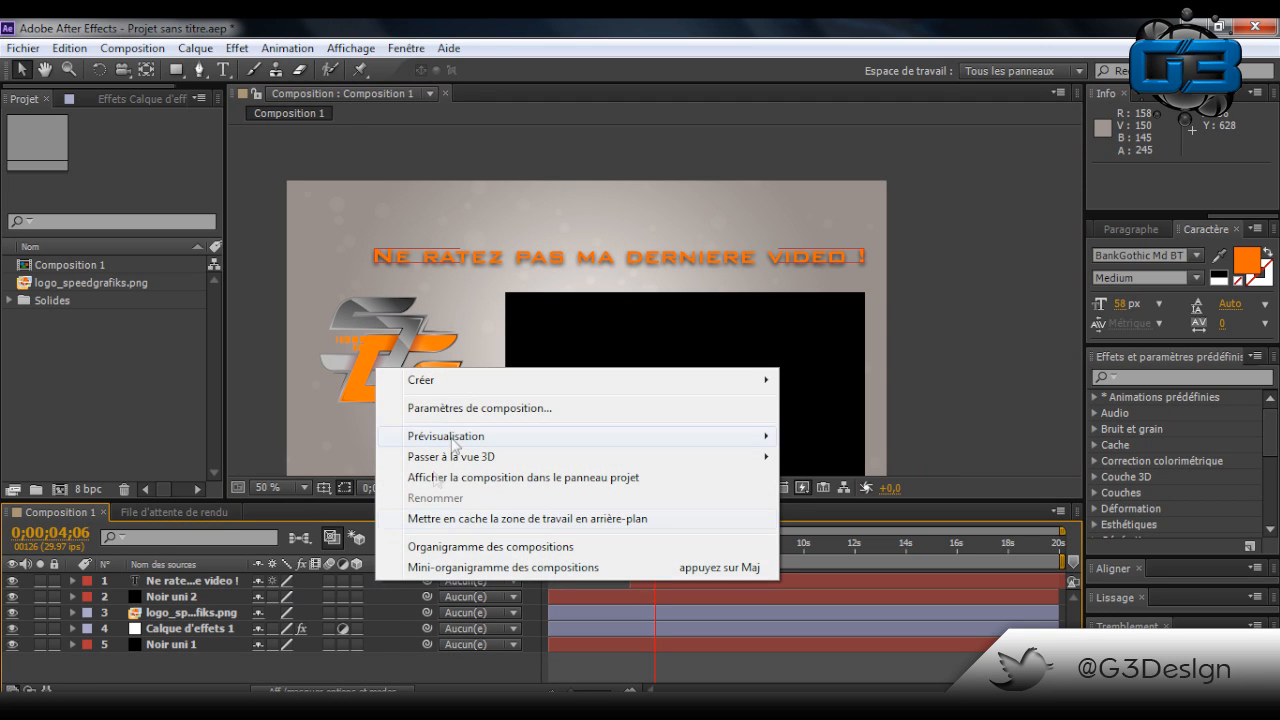
{"action": "mouse_move", "coordinate": [463, 386]}
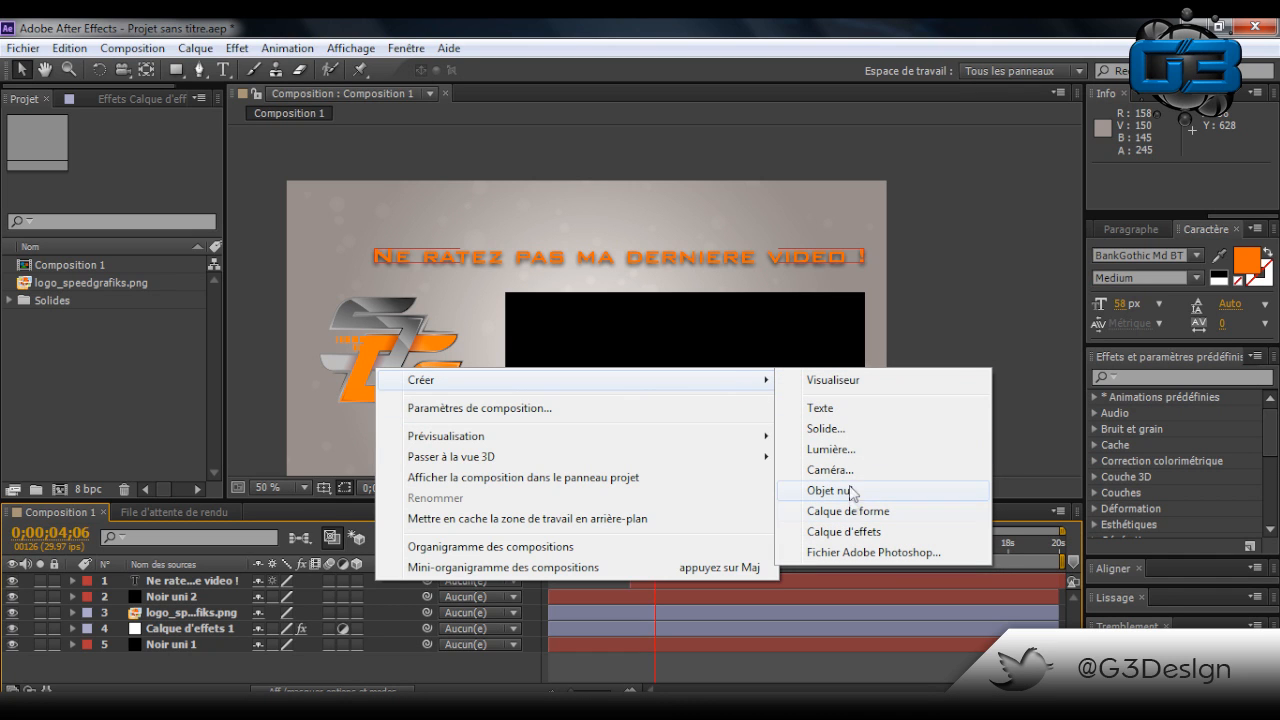
{"action": "left_click", "coordinate": [842, 430]}
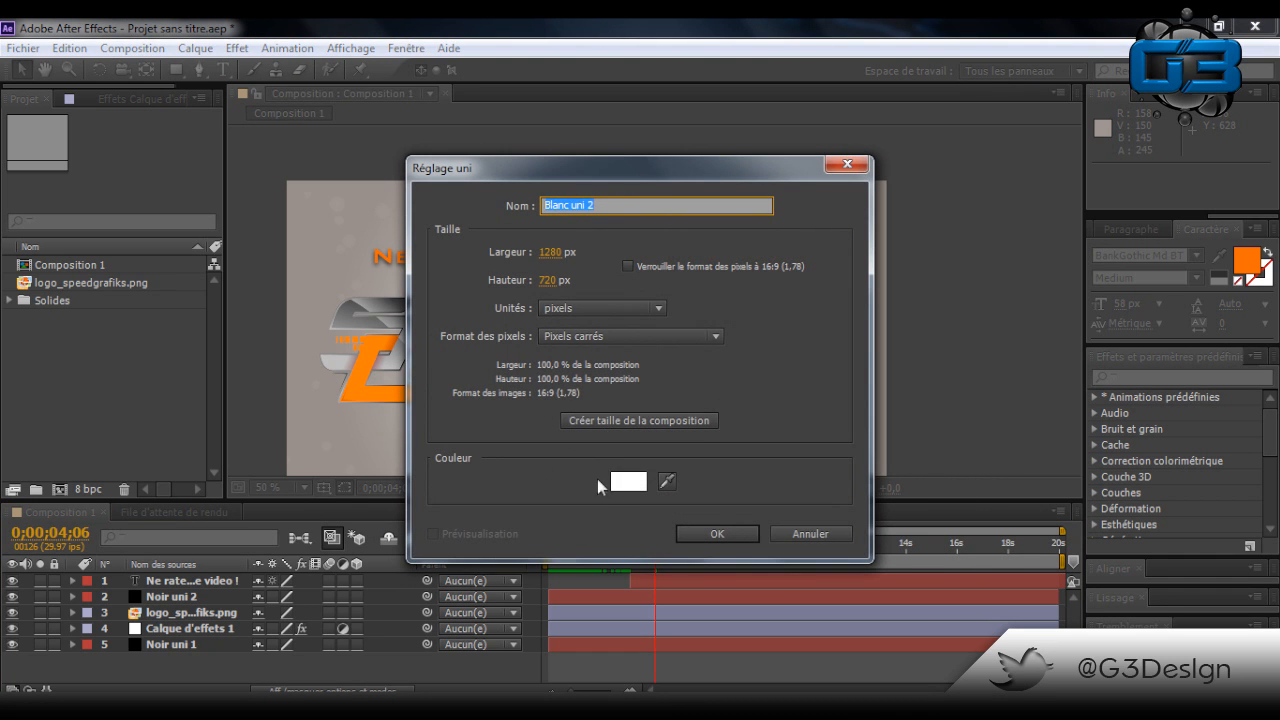
{"action": "left_click", "coordinate": [688, 534]}
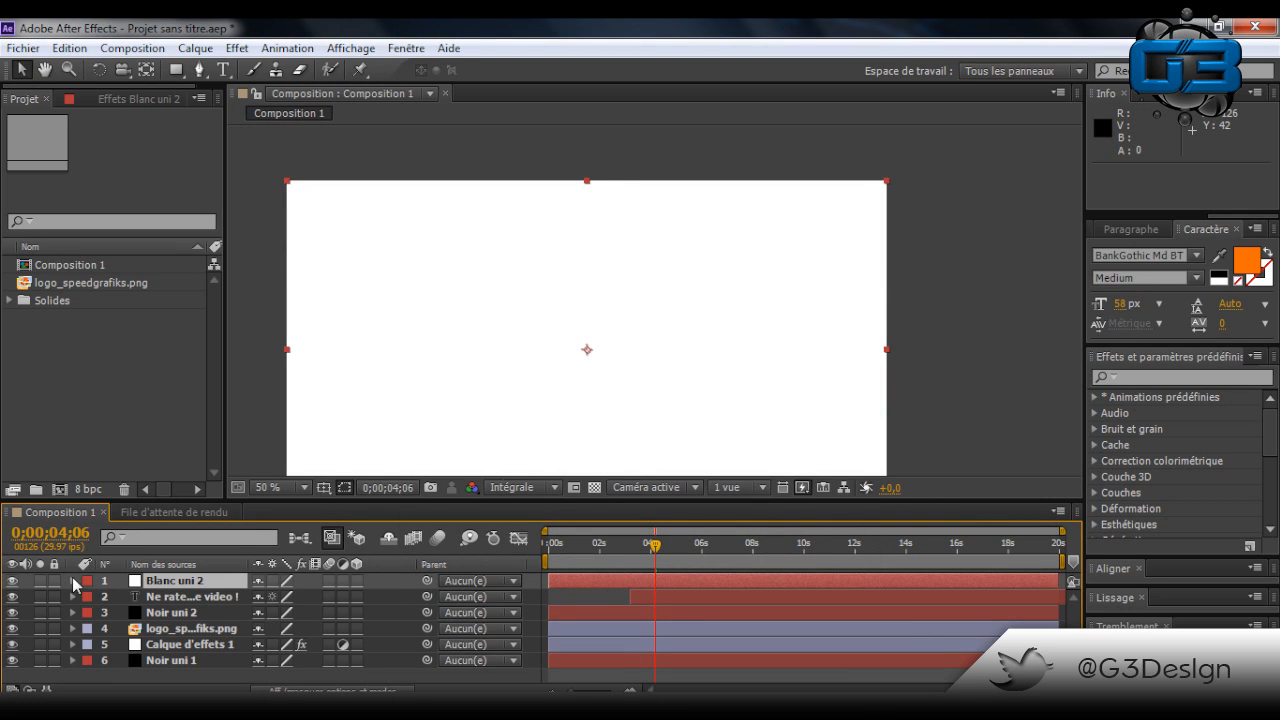
Scale the white solid to 63% and move it to position 856,0, 462,0 so it covers the black rectangle
{"action": "left_click", "coordinate": [73, 580]}
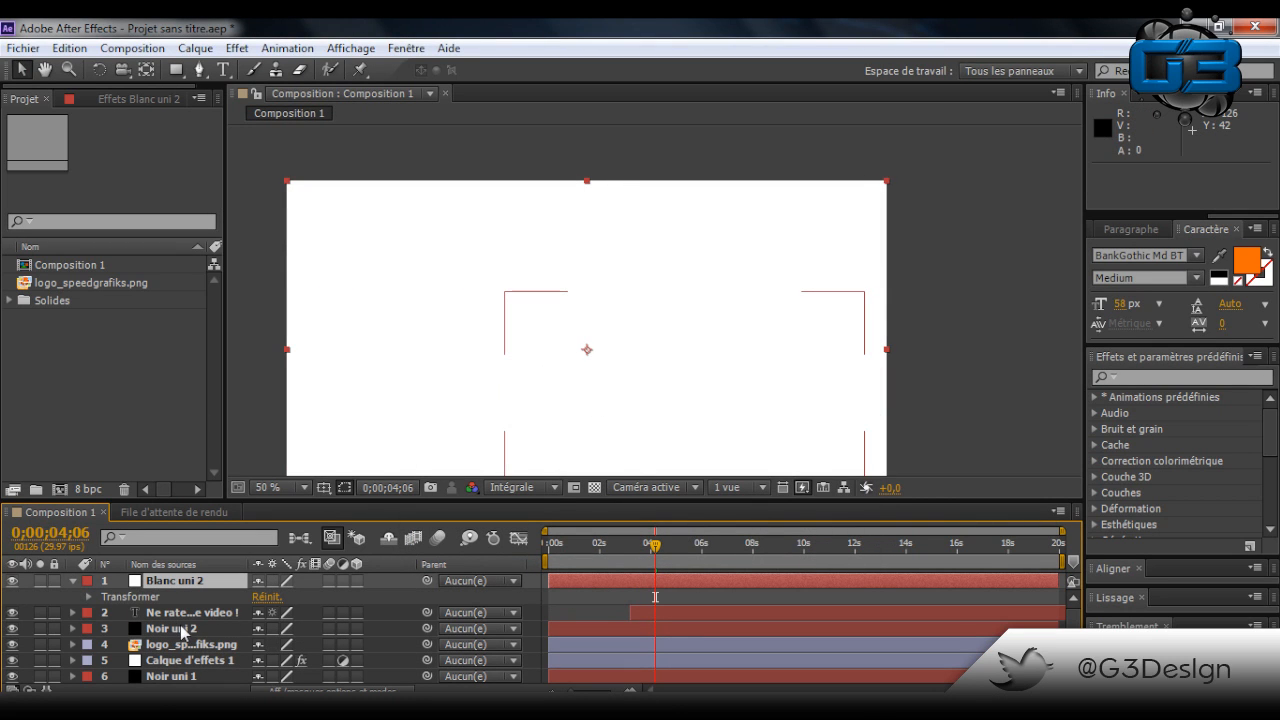
{"action": "left_click", "coordinate": [89, 597]}
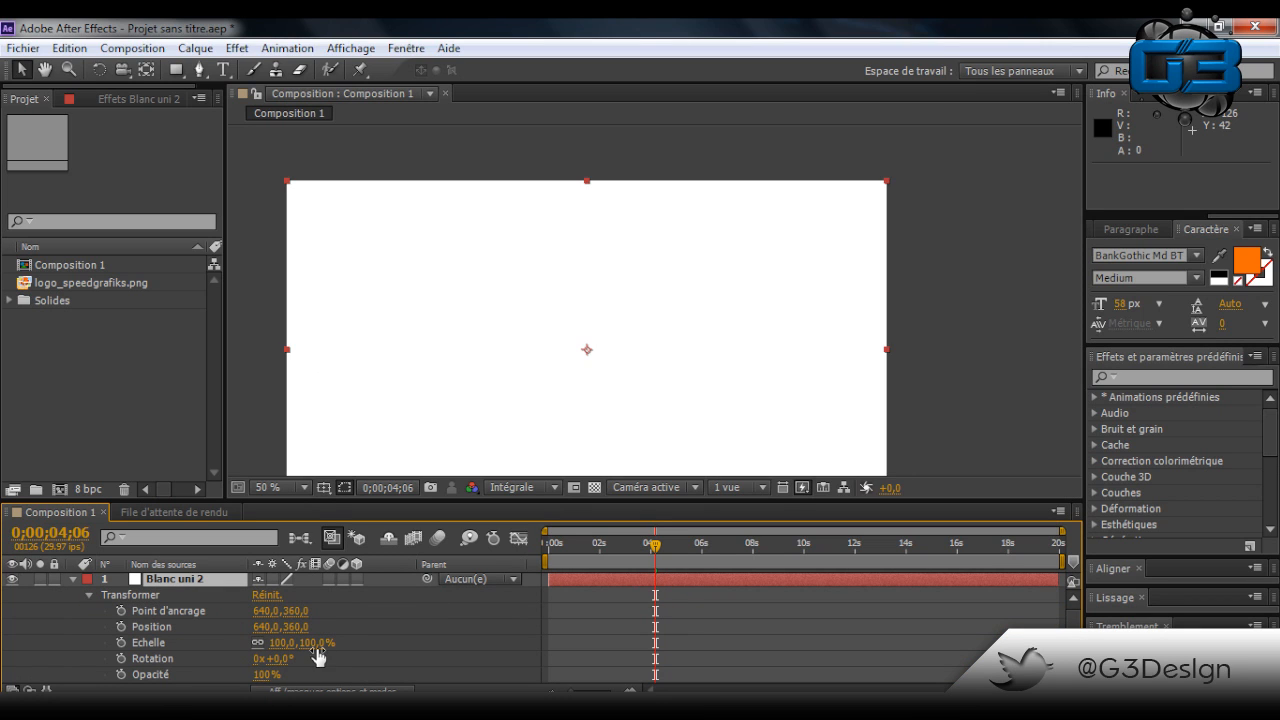
{"action": "left_click_drag", "start_coordinate": [315, 645], "coordinate": [290, 652]}
{"action": "key", "text": "h"}
{"action": "left_click_drag", "start_coordinate": [986, 289], "coordinate": [963, 223]}
{"action": "left_click", "coordinate": [21, 69]}
{"action": "left_click_drag", "start_coordinate": [666, 229], "coordinate": [737, 262]}
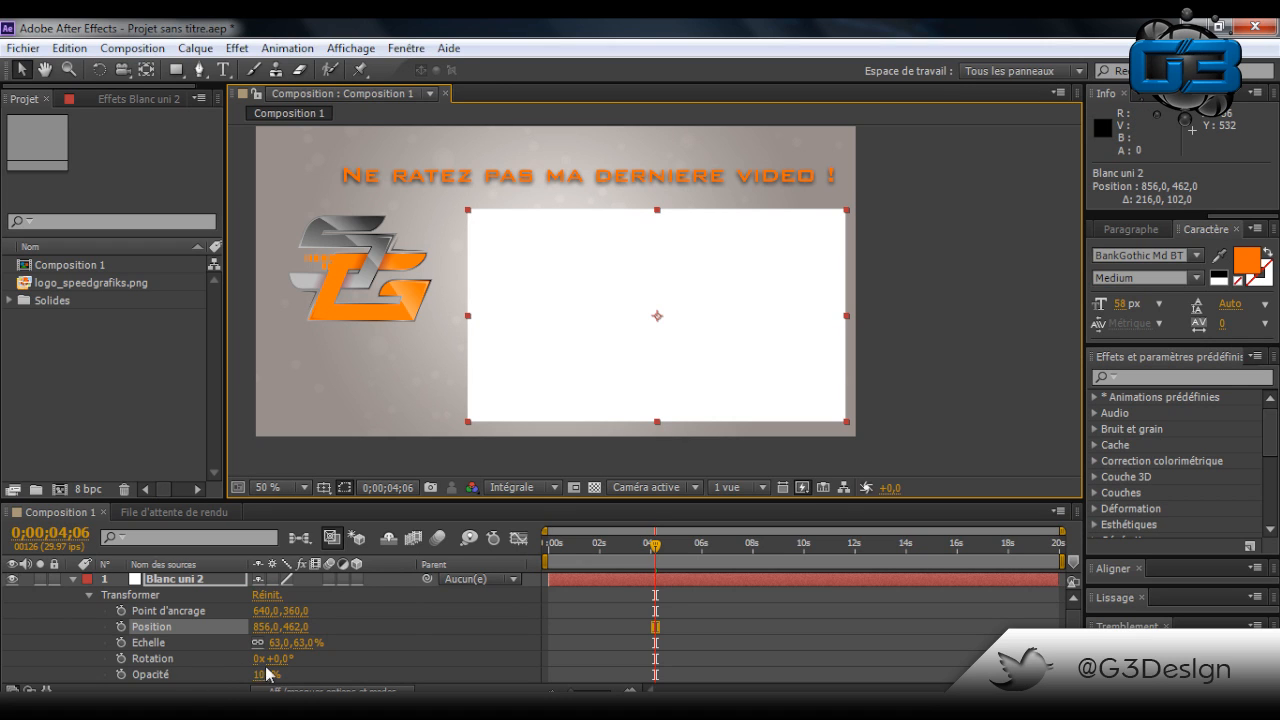
Lower the white solid's opacity to 19% and add a new mask to it
{"action": "left_click_drag", "start_coordinate": [263, 680], "coordinate": [196, 682]}
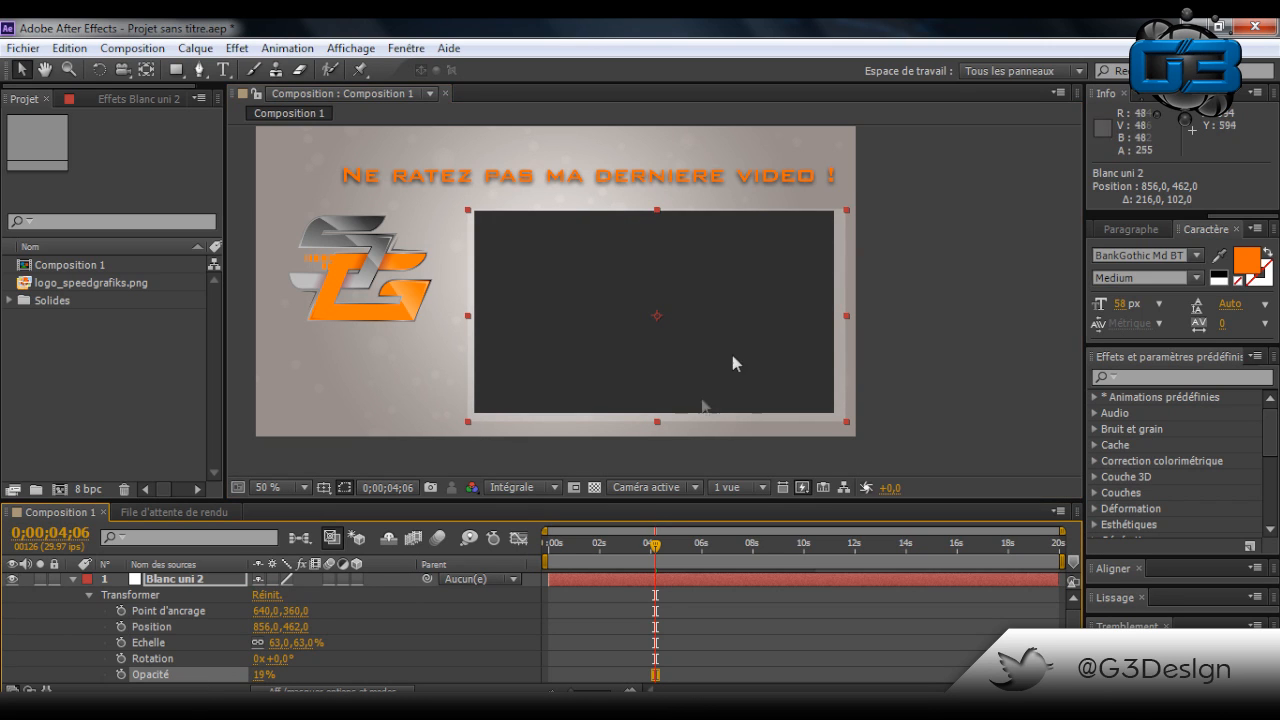
{"action": "left_click", "coordinate": [931, 224]}
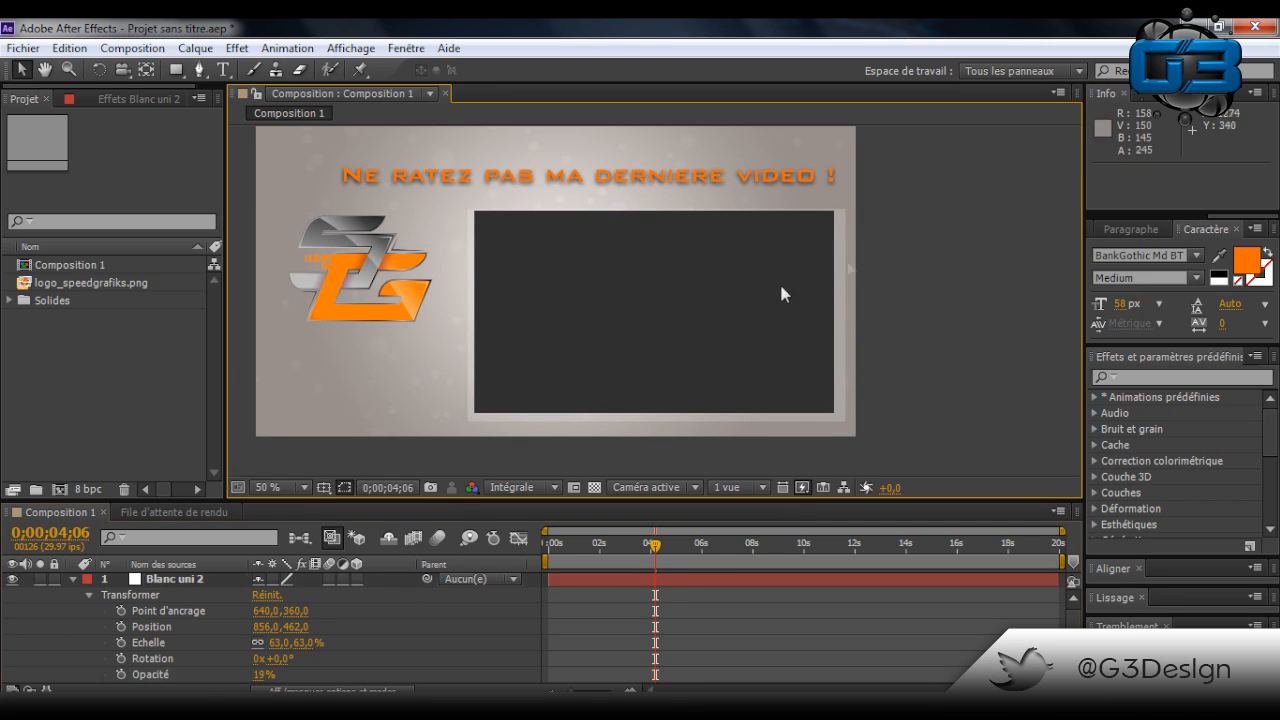
{"action": "right_click", "coordinate": [175, 579]}
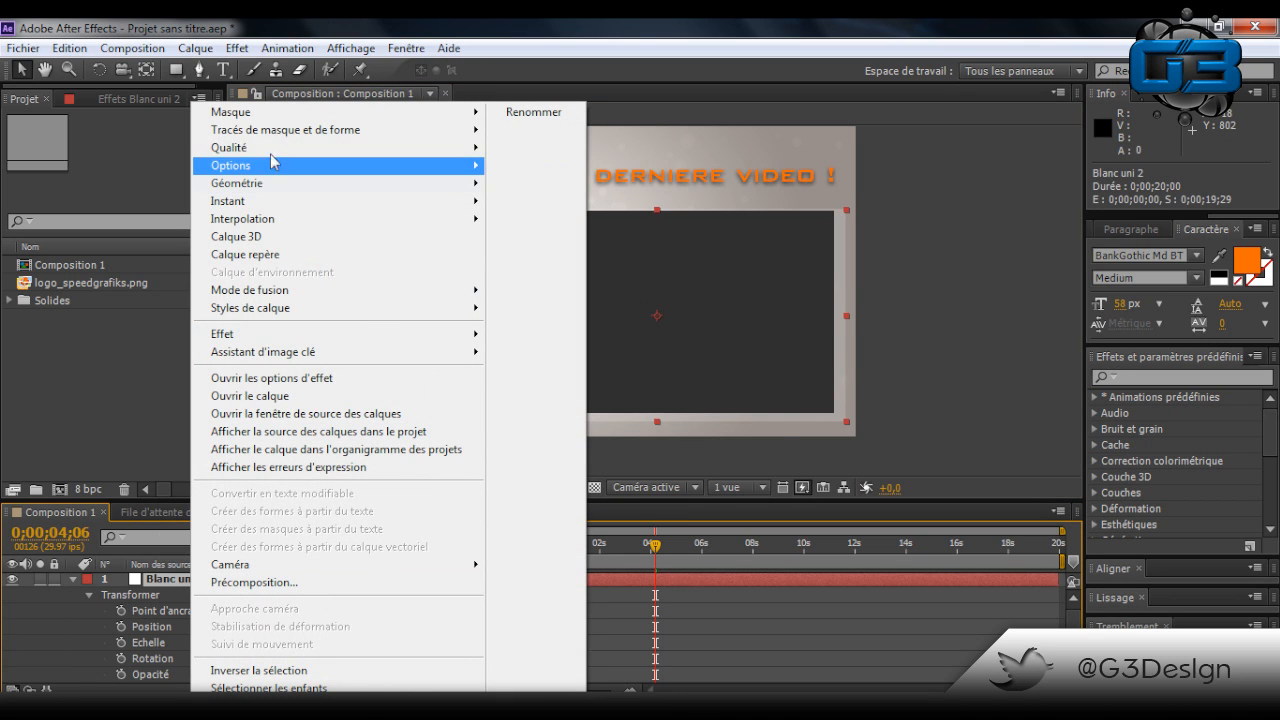
{"action": "mouse_move", "coordinate": [420, 112]}
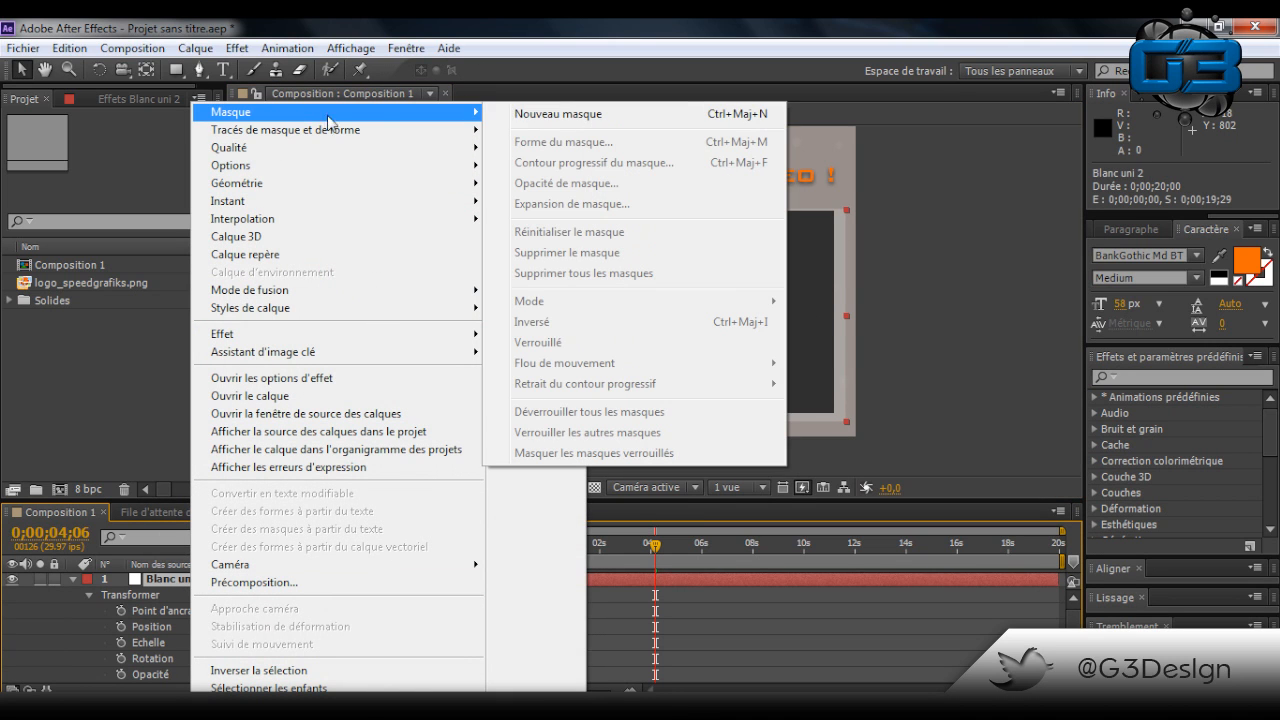
{"action": "left_click", "coordinate": [554, 116]}
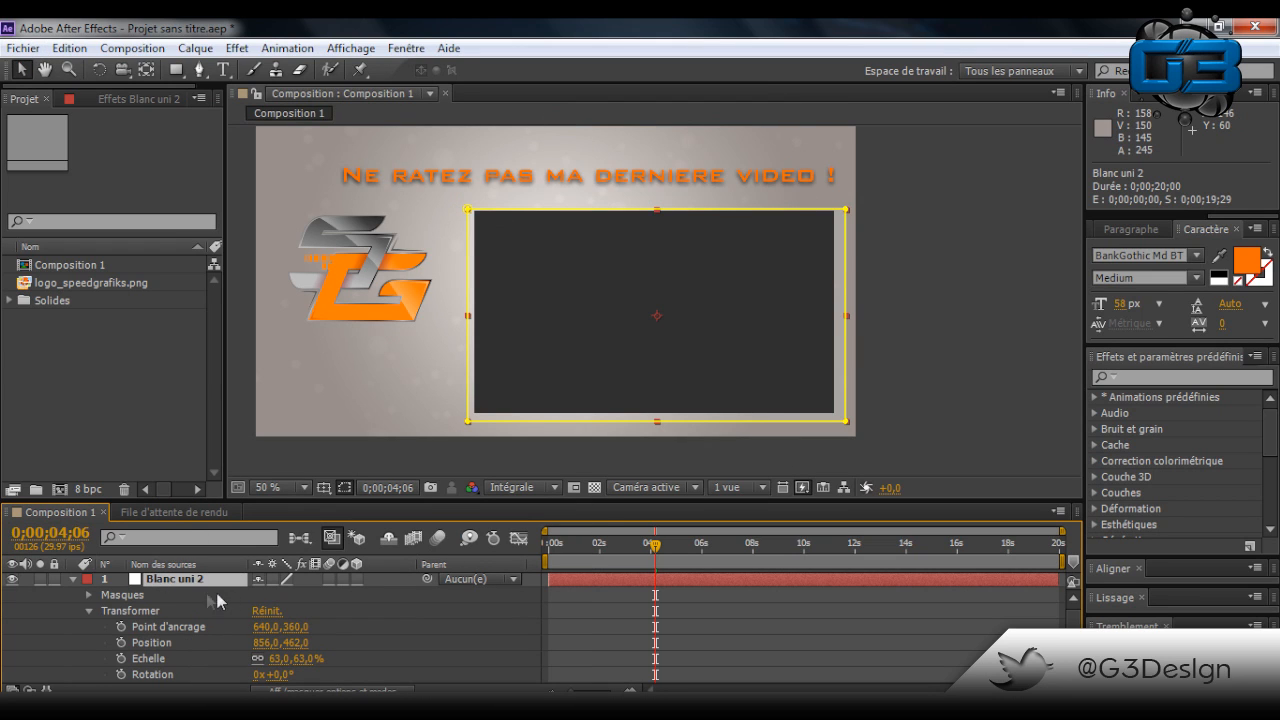
{"action": "left_click", "coordinate": [142, 596]}
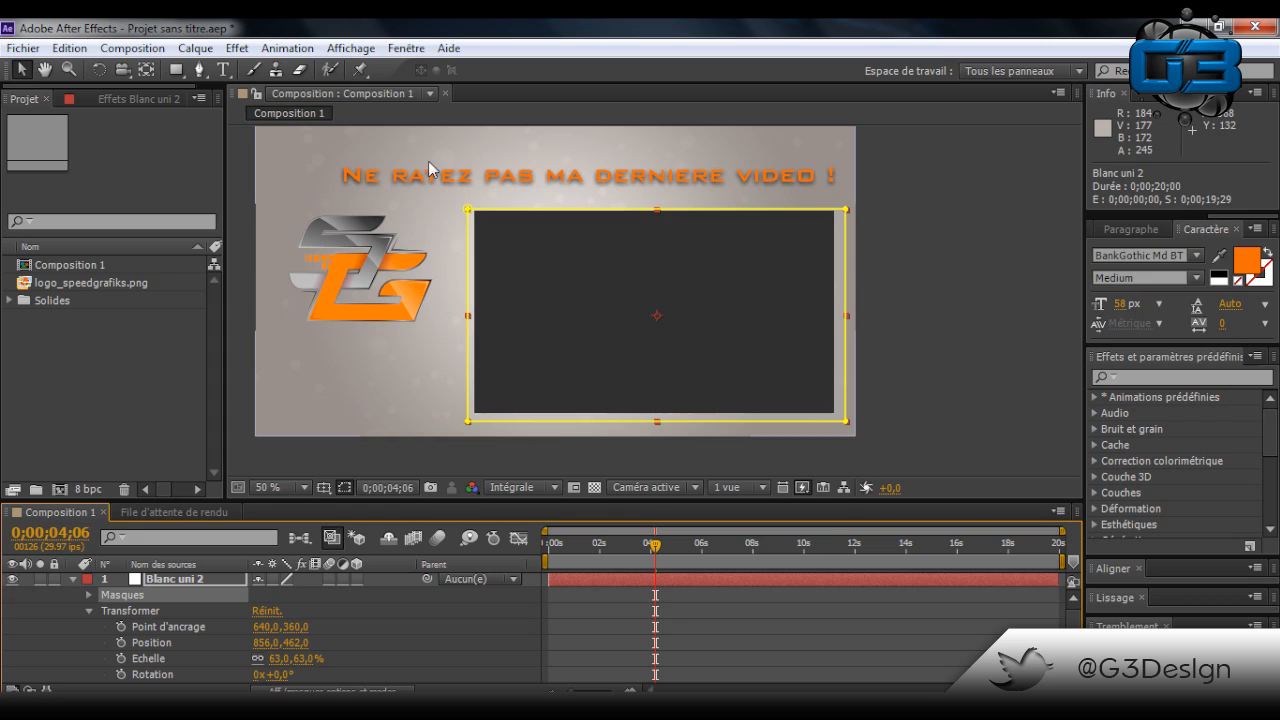
{"action": "left_click_drag", "start_coordinate": [425, 164], "coordinate": [484, 233]}
{"action": "key", "text": "ctrl+z"}
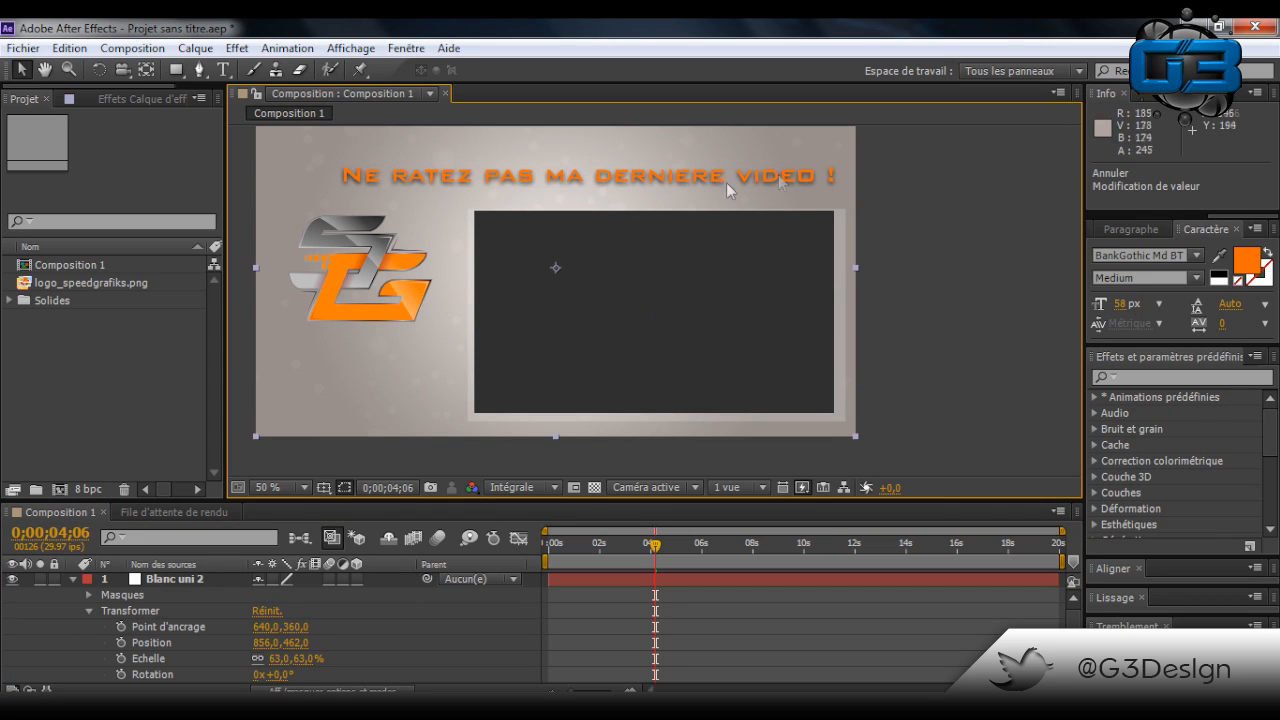
Nudge the mask's upper-left vertex to the black rectangle's corner and expand the mask's properties
{"action": "left_click", "coordinate": [175, 580]}
{"action": "key", "text": "ctrl+shift+n"}
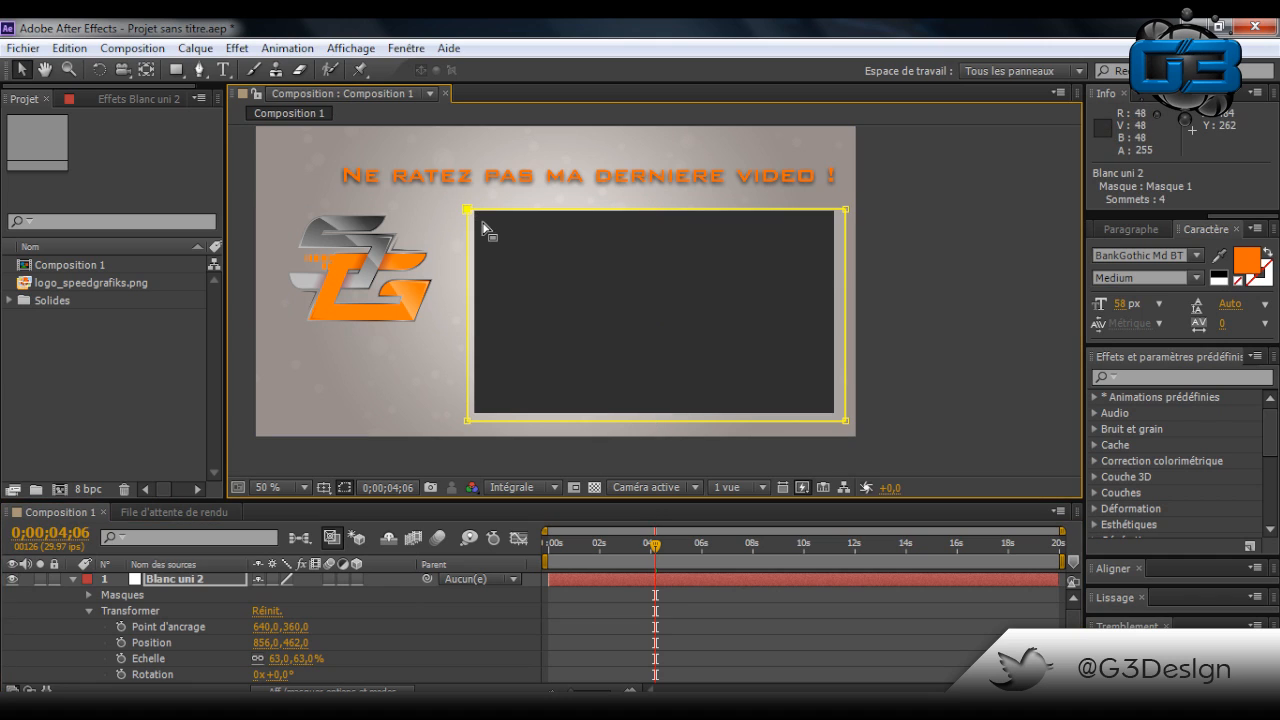
{"action": "mouse_move", "coordinate": [468, 210]}
{"action": "left_mouse_down"}
{"action": "mouse_move", "coordinate": [490, 218]}
{"action": "mouse_move", "coordinate": [474, 211]}
{"action": "left_mouse_up"}
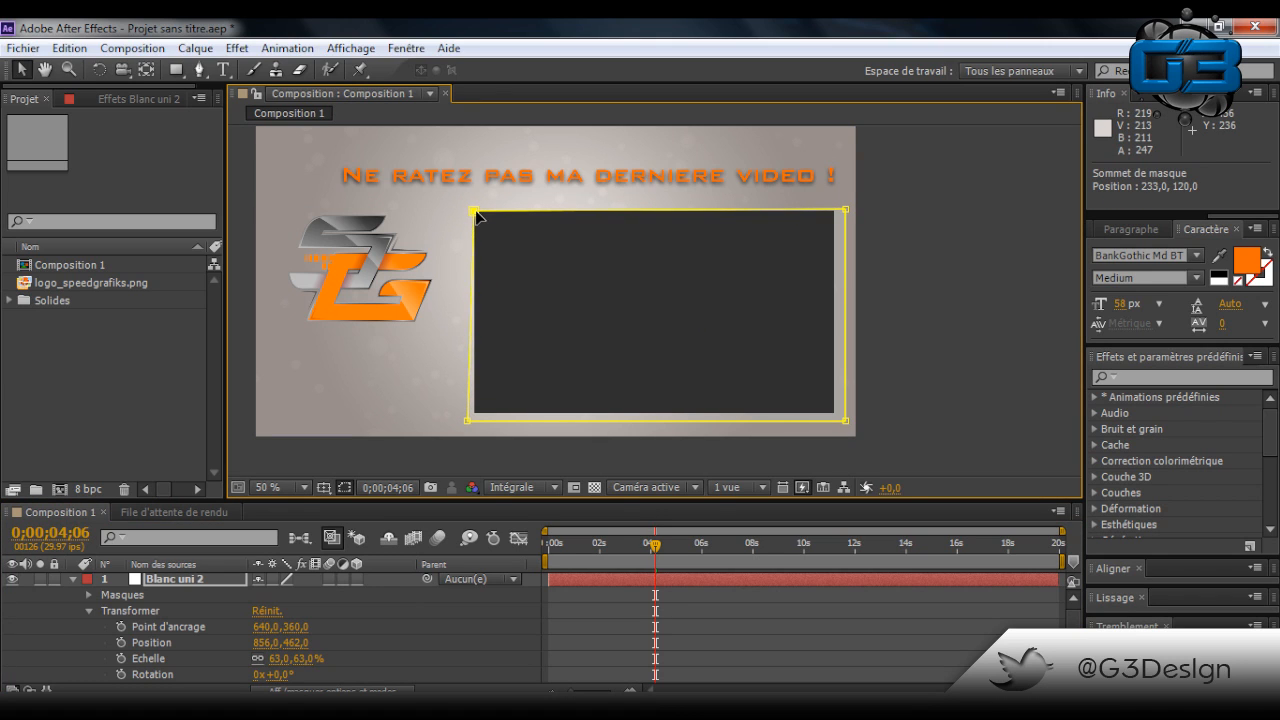
{"action": "left_click", "coordinate": [89, 595]}
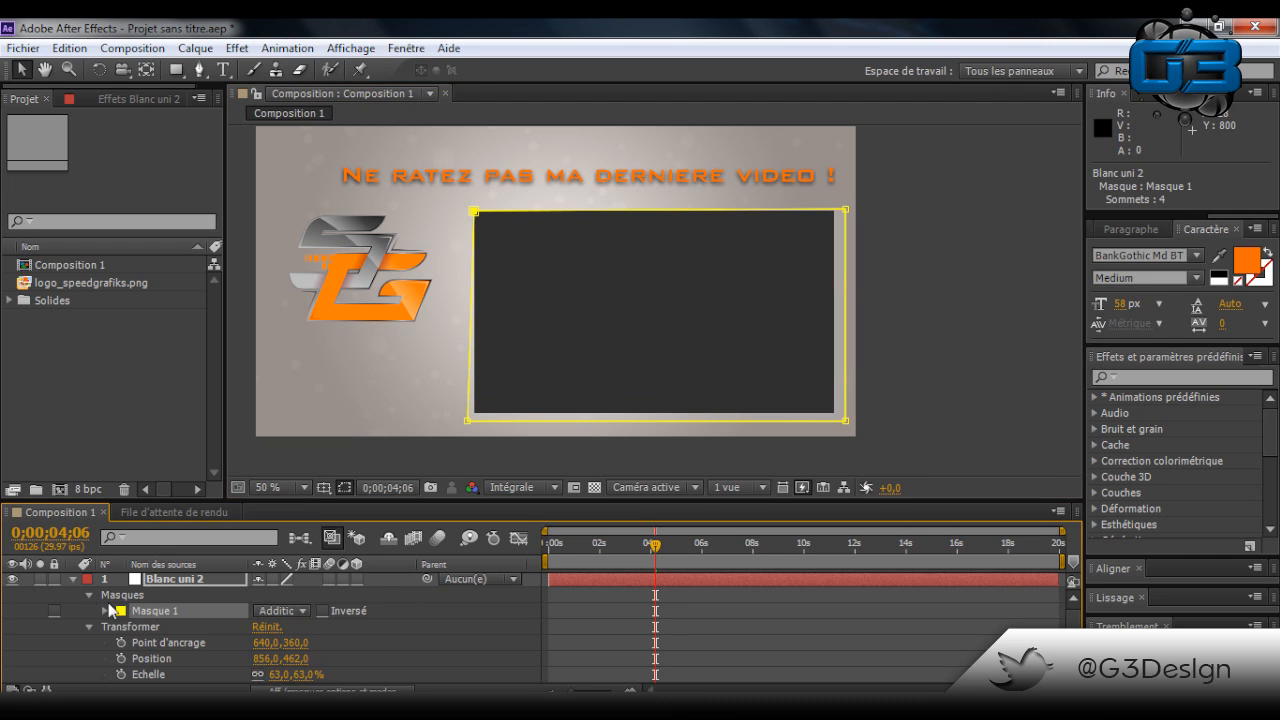
{"action": "left_click", "coordinate": [105, 611]}
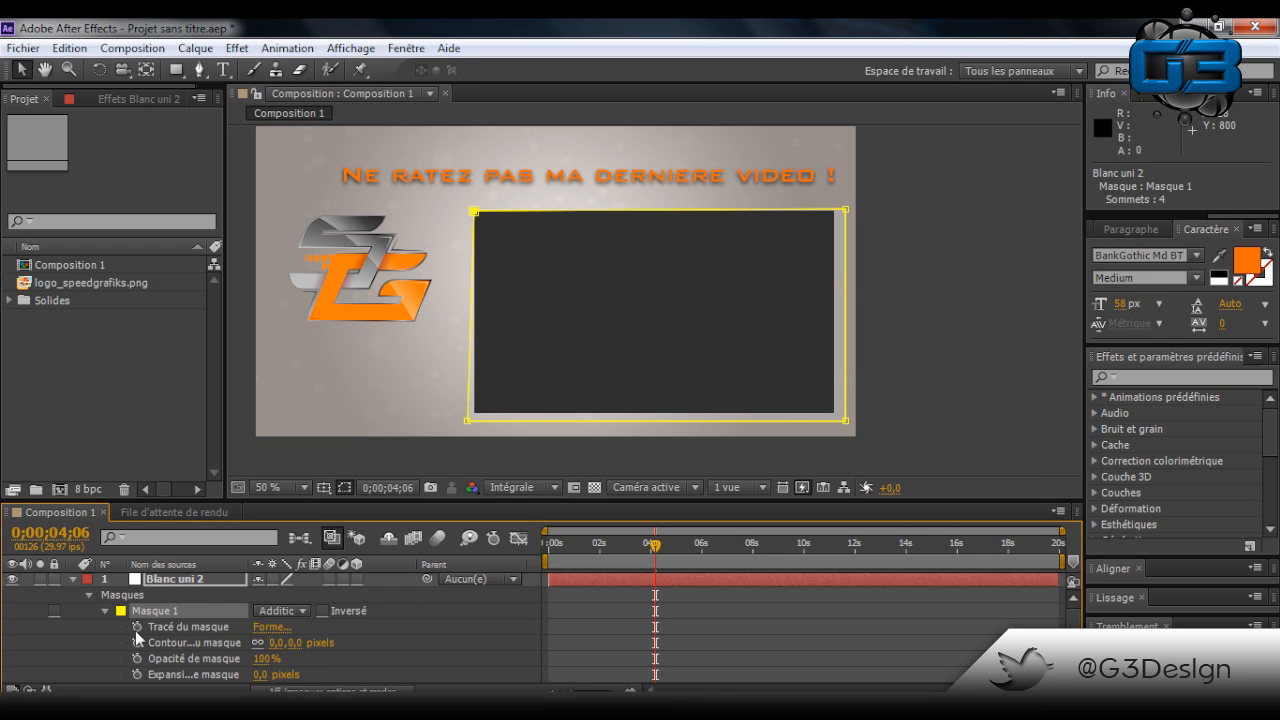
At 0;00;05;27, reshape the white solid's mask into a narrow slanted strip just beyond the black rectangle's right edge
{"action": "left_click_drag", "start_coordinate": [657, 549], "coordinate": [700, 550]}
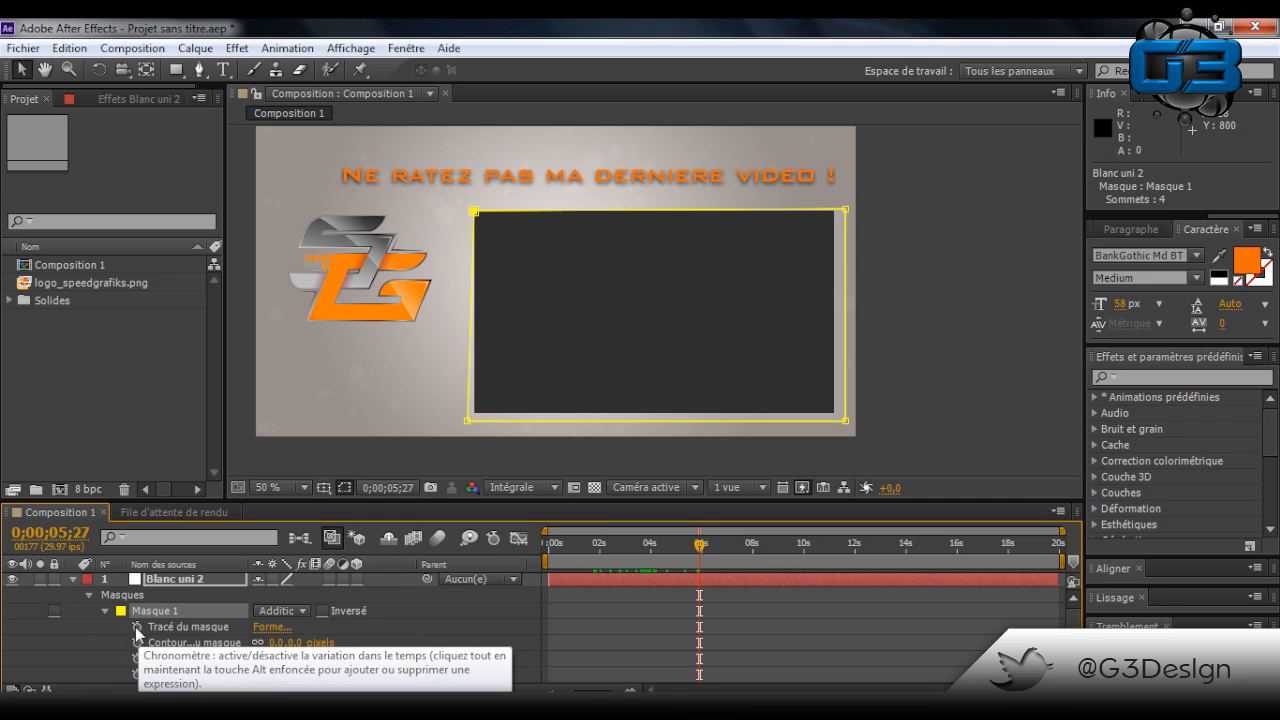
{"action": "left_click_drag", "start_coordinate": [474, 212], "coordinate": [903, 201]}
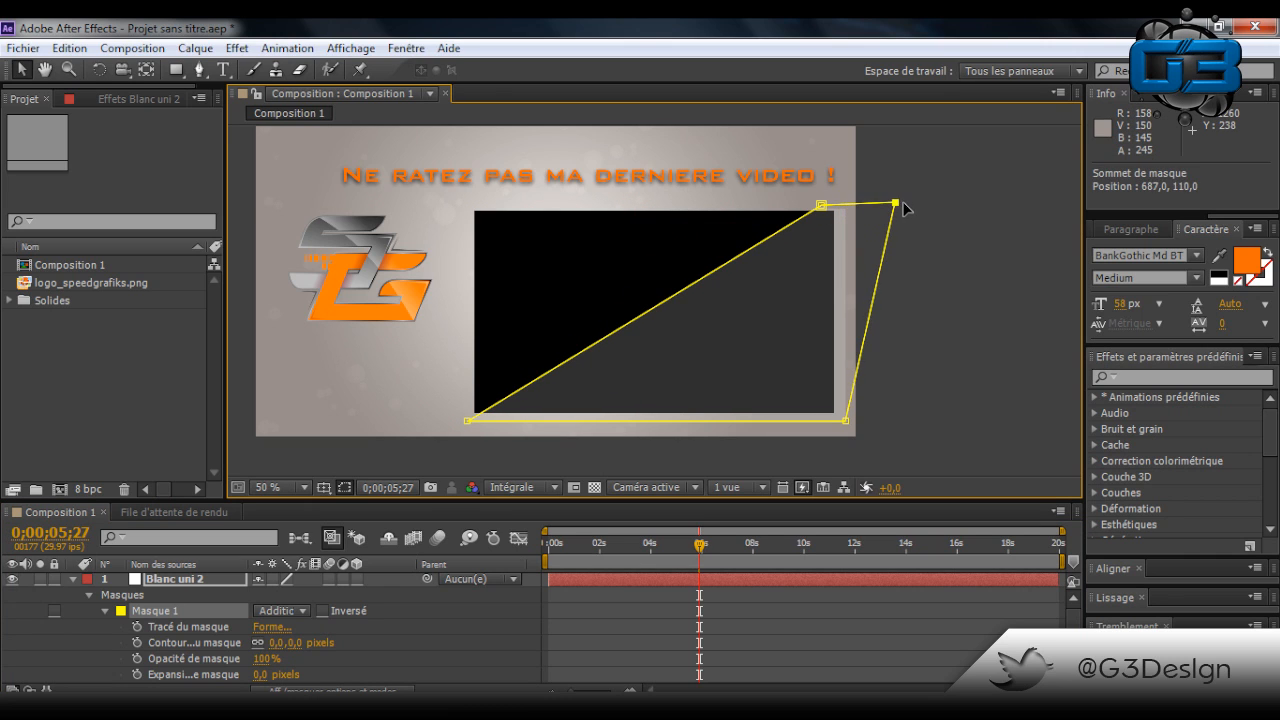
{"action": "left_click_drag", "start_coordinate": [822, 208], "coordinate": [862, 204]}
{"action": "left_click_drag", "start_coordinate": [468, 423], "coordinate": [875, 420]}
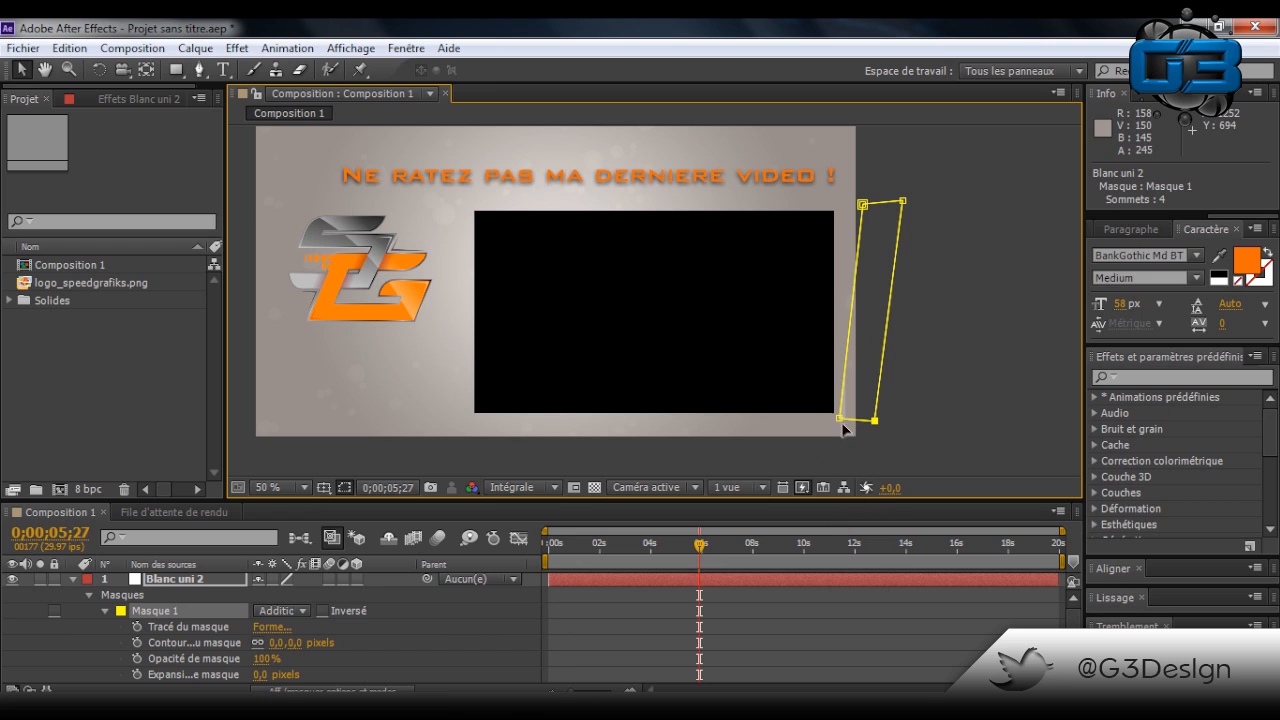
{"action": "left_click_drag", "start_coordinate": [839, 416], "coordinate": [853, 415]}
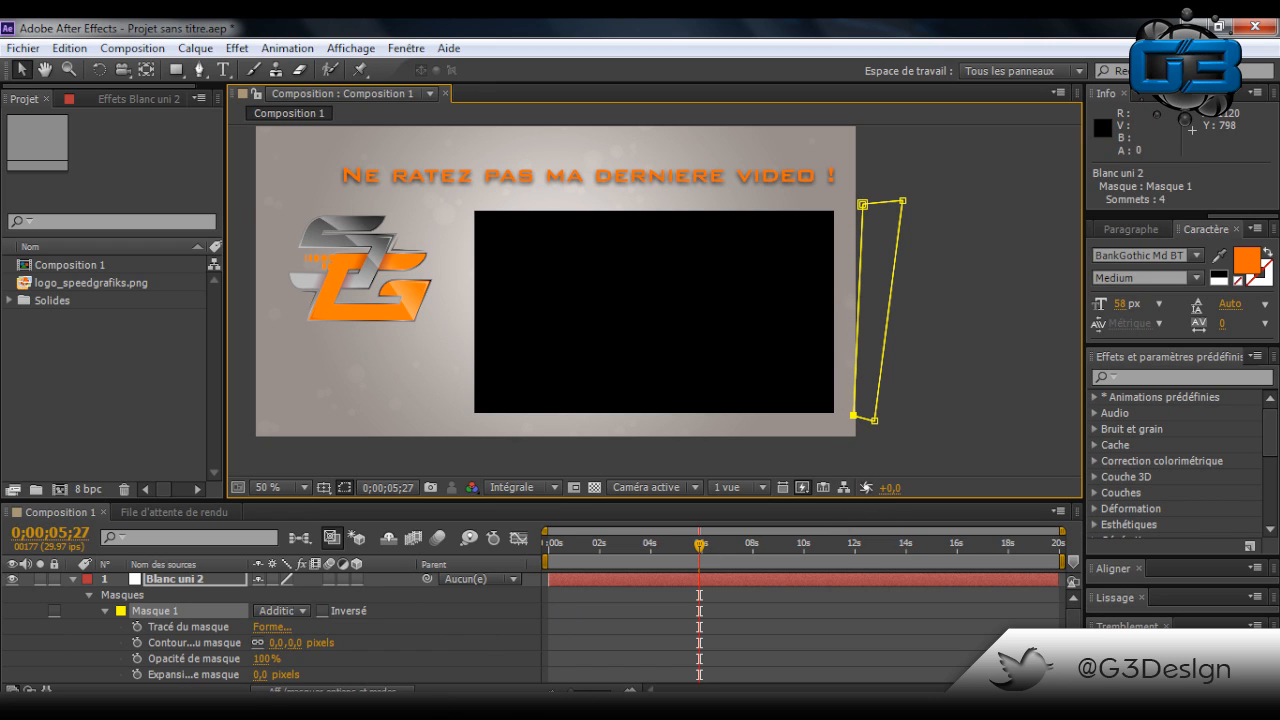
Keyframe the mask path at 0;00;05;27, and at 0;00;06;07 shift the strip just past the black rectangle's left edge
{"action": "left_click", "coordinate": [138, 627]}
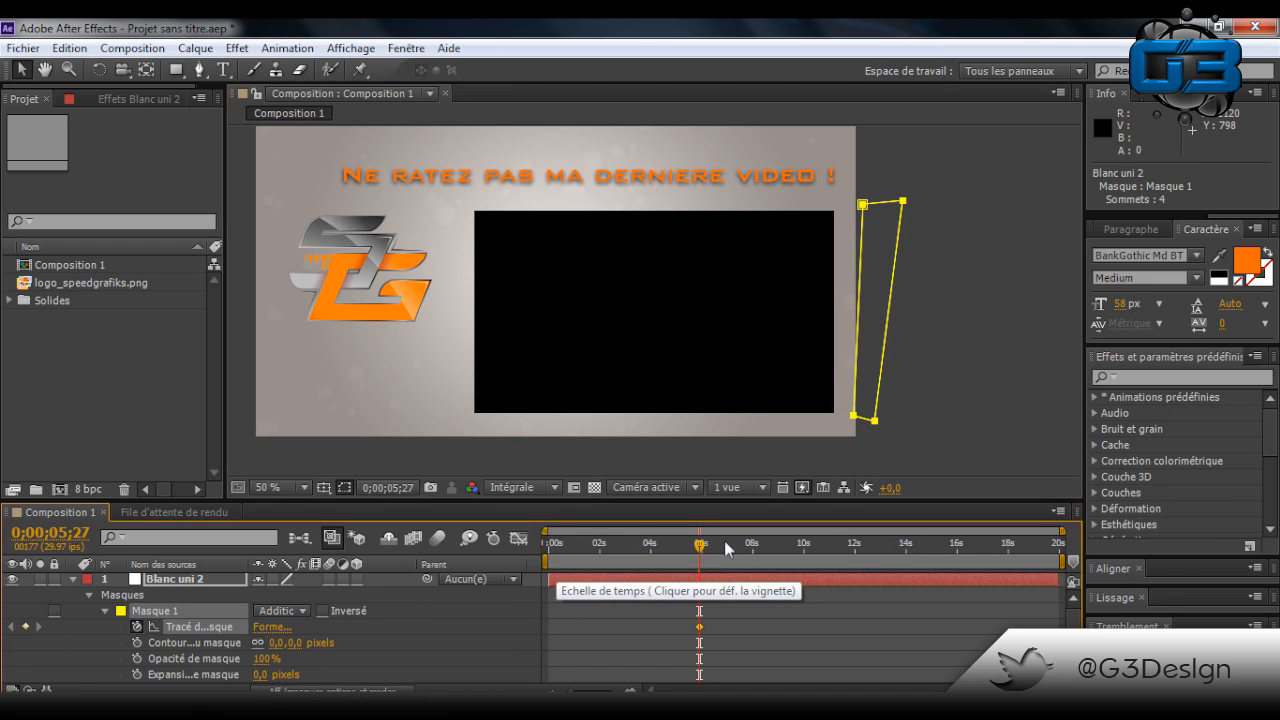
{"action": "left_click_drag", "start_coordinate": [703, 553], "coordinate": [708, 548]}
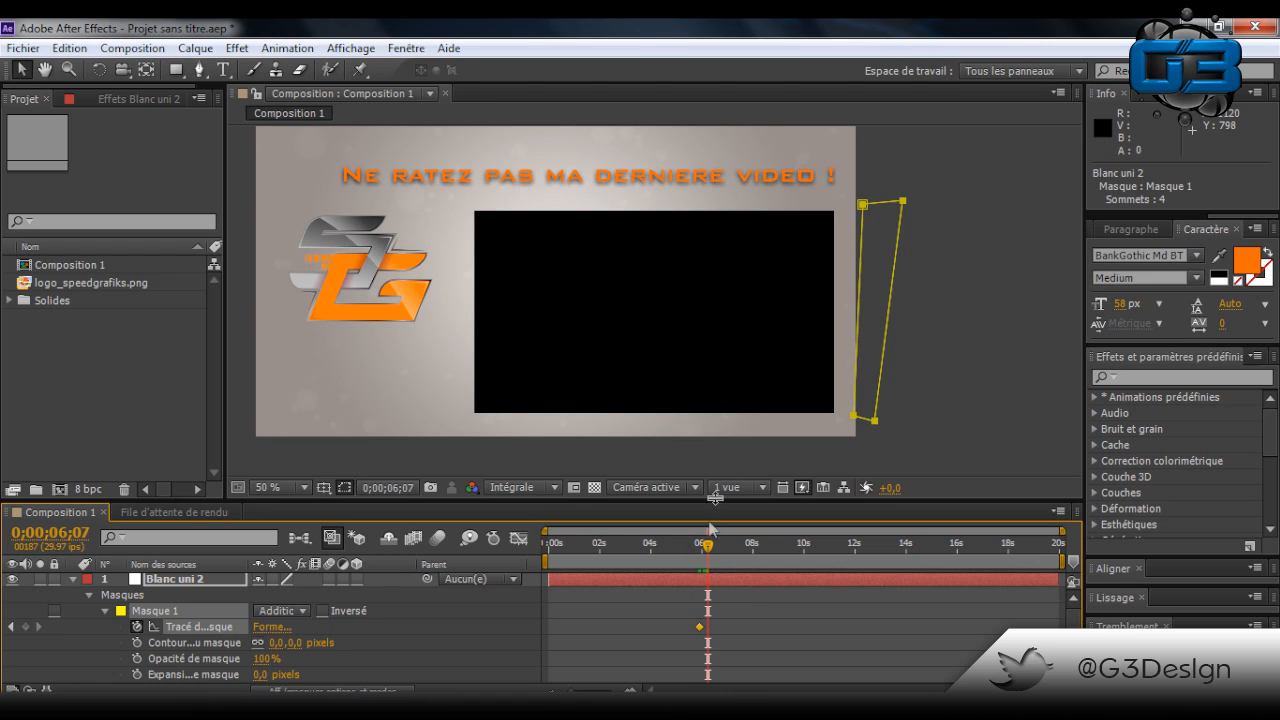
{"action": "left_click_drag", "start_coordinate": [862, 205], "coordinate": [433, 211]}
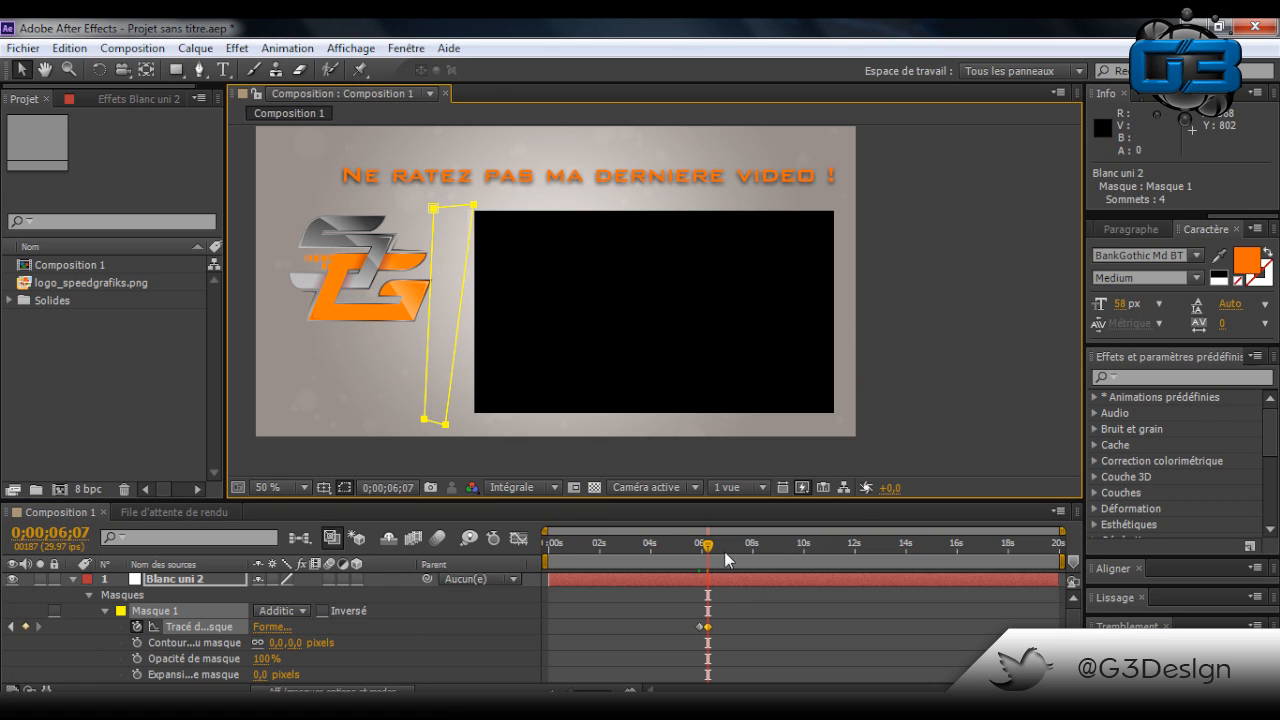
Play a preview of the mask sweep across the black rectangle starting from 0;00;05;18
{"action": "mouse_move", "coordinate": [712, 557]}
{"action": "left_mouse_down"}
{"action": "mouse_move", "coordinate": [689, 557]}
{"action": "mouse_move", "coordinate": [716, 553]}
{"action": "left_mouse_up"}
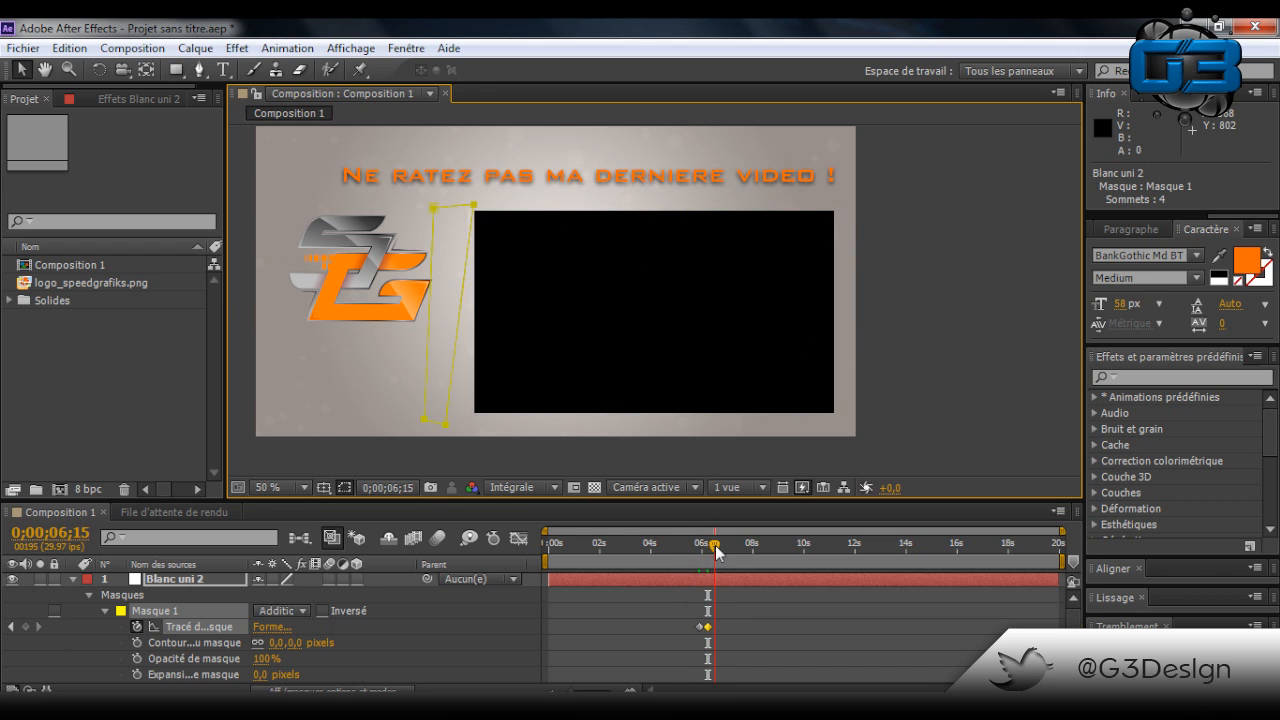
{"action": "left_click", "coordinate": [76, 372]}
{"action": "left_click", "coordinate": [692, 553]}
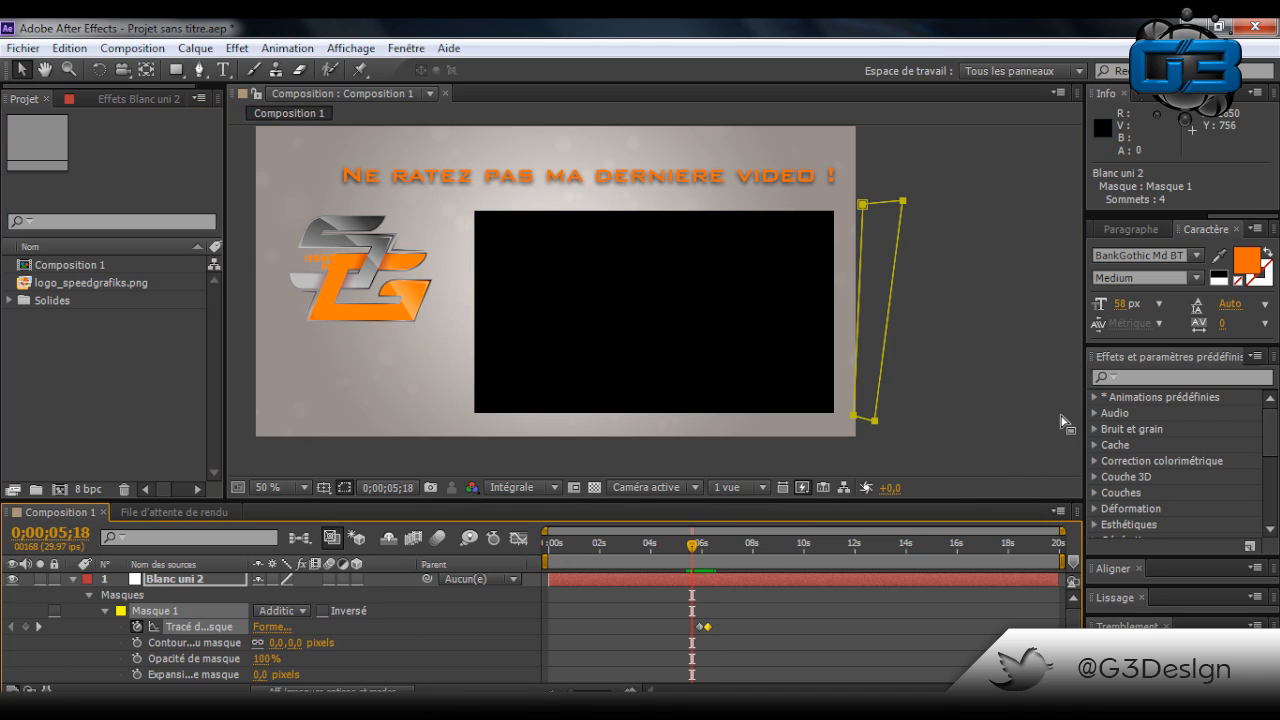
{"action": "left_click", "coordinate": [1030, 230]}
{"action": "left_click", "coordinate": [153, 581]}
{"action": "key", "text": "space"}
{"action": "left_click", "coordinate": [236, 317]}
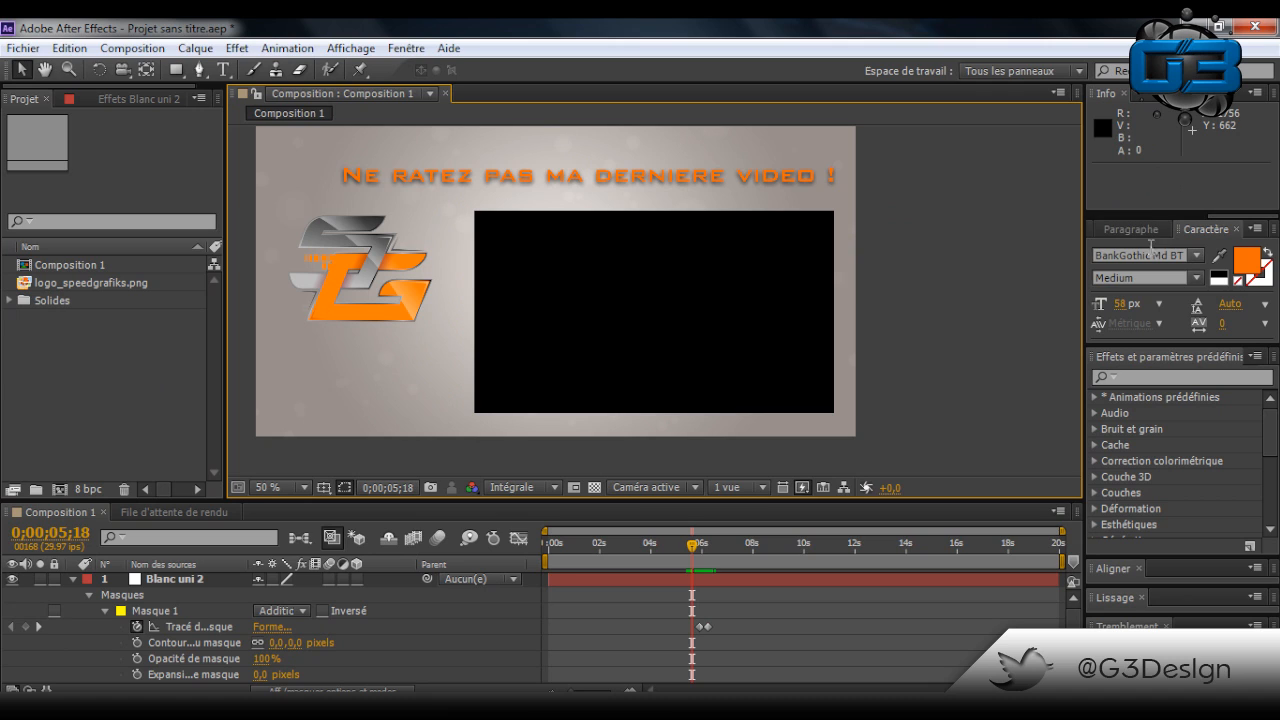
{"action": "left_click_drag", "start_coordinate": [1220, 217], "coordinate": [1092, 228]}
{"action": "left_click", "coordinate": [1118, 230]}
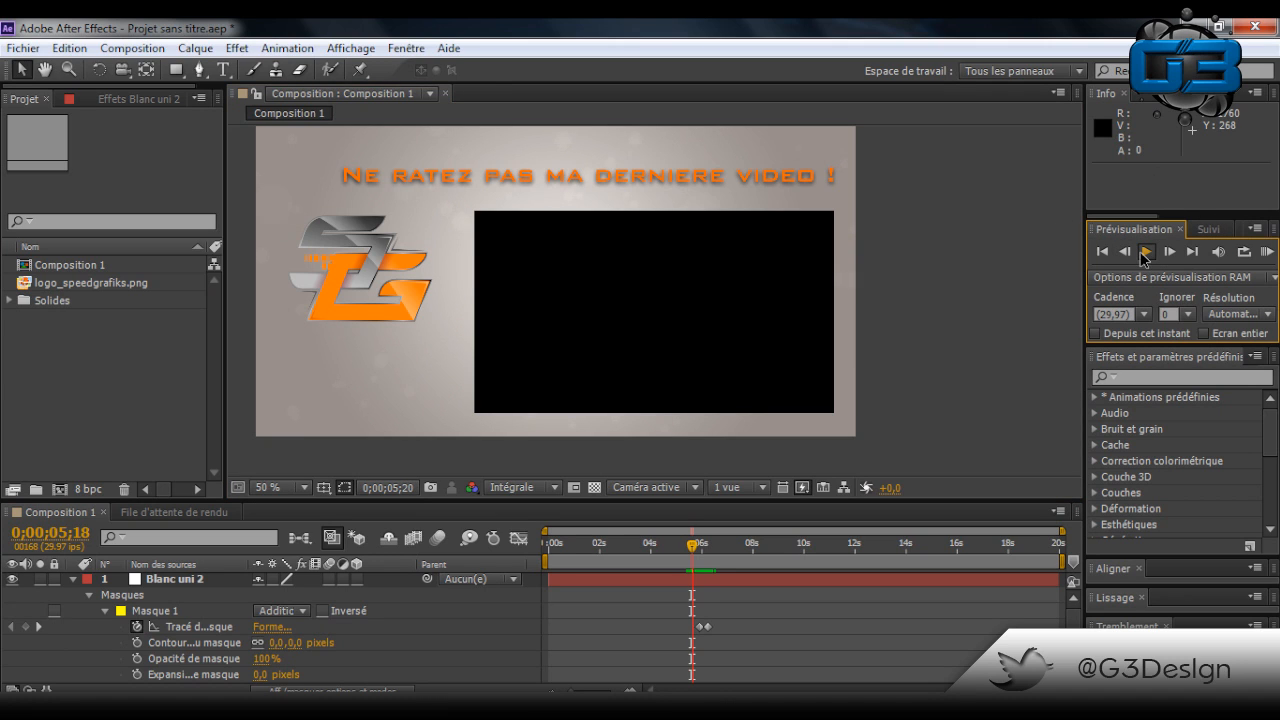
{"action": "left_click", "coordinate": [1145, 252]}
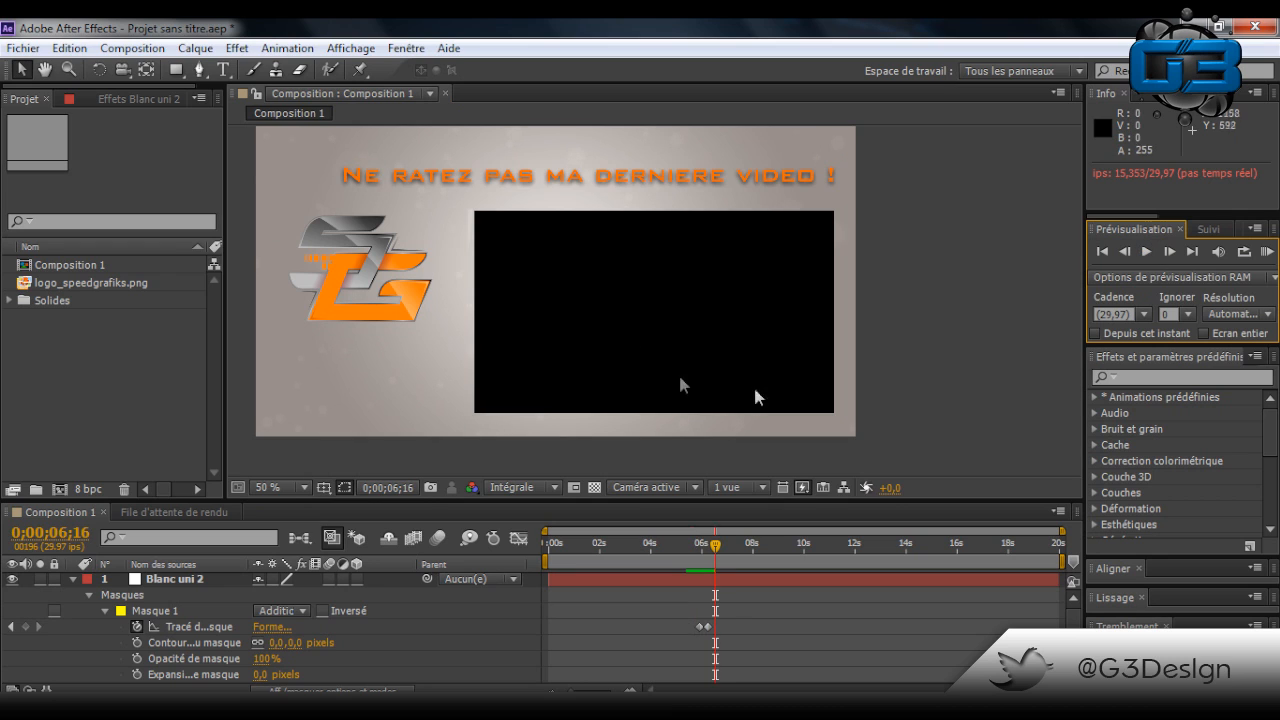
Collapse the white solid's properties and scrub around 0;00;06;01 to inspect the light strip crossing the rectangle
{"action": "left_click", "coordinate": [72, 580]}
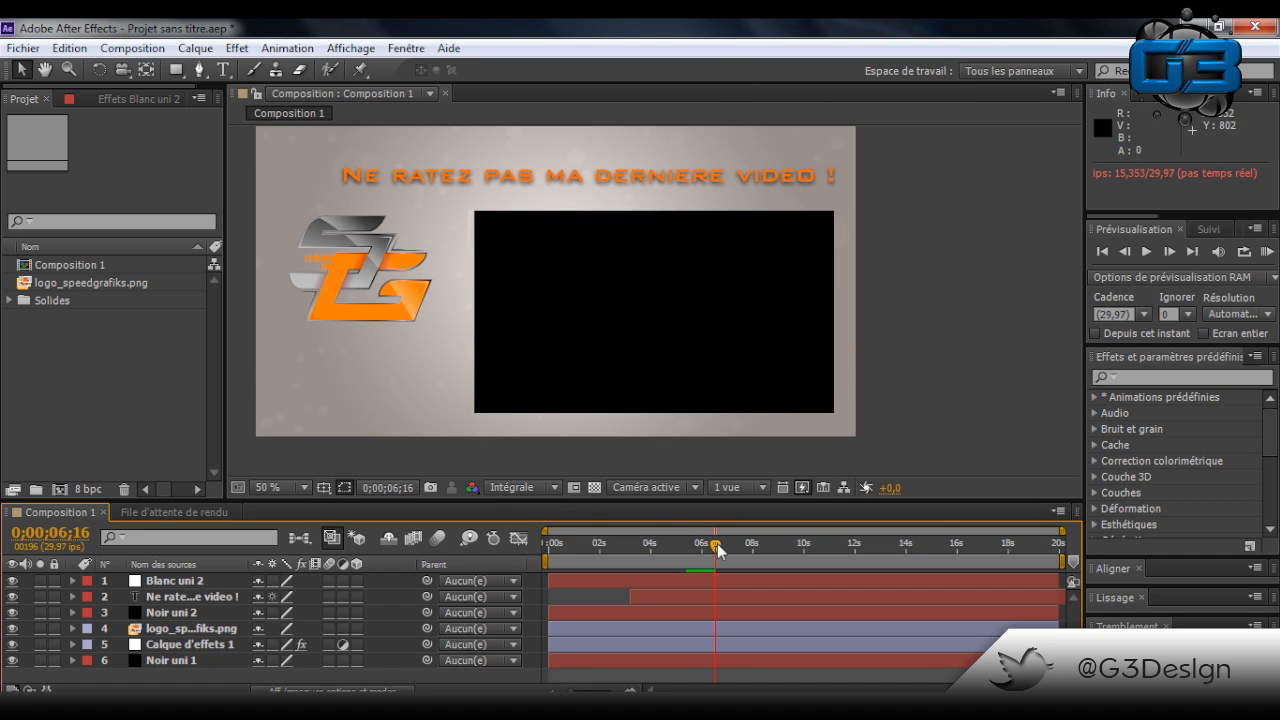
{"action": "left_click_drag", "start_coordinate": [707, 549], "coordinate": [684, 557]}
{"action": "left_click_drag", "start_coordinate": [700, 556], "coordinate": [702, 552]}
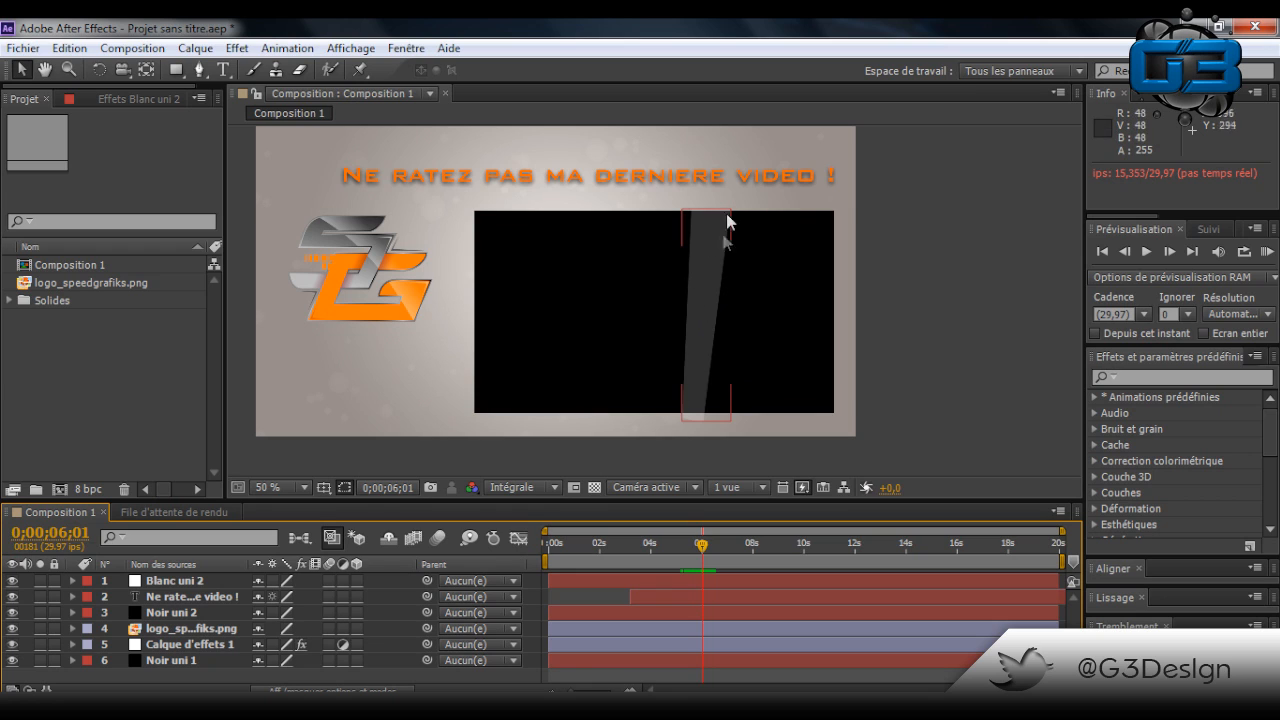
{"action": "mouse_move", "coordinate": [705, 549]}
{"action": "left_mouse_down"}
{"action": "mouse_move", "coordinate": [664, 546]}
{"action": "mouse_move", "coordinate": [706, 550]}
{"action": "mouse_move", "coordinate": [684, 556]}
{"action": "left_mouse_up"}
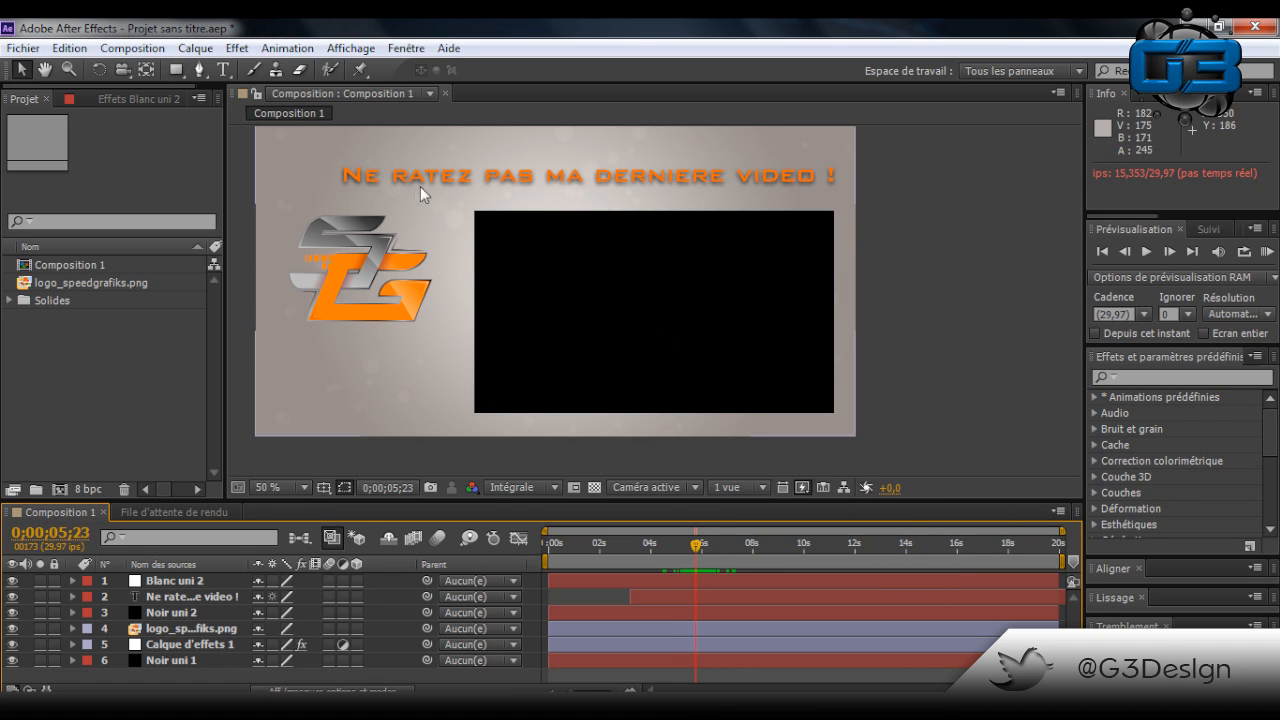
Reposition the logo at successive times so it drifts vertically, placing it at 204, 442 at 0;00;13;18
{"action": "left_click", "coordinate": [373, 257]}
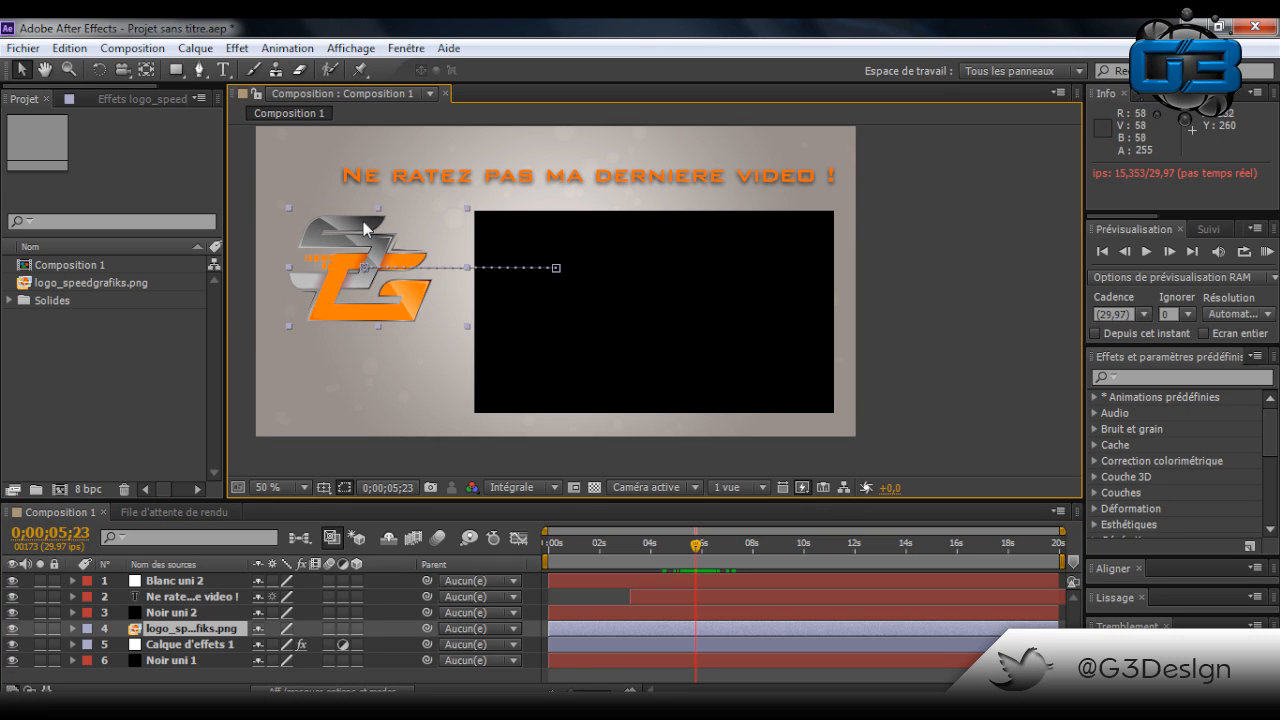
{"action": "left_click_drag", "start_coordinate": [378, 245], "coordinate": [382, 320]}
{"action": "left_click", "coordinate": [758, 548]}
{"action": "left_click", "coordinate": [835, 547]}
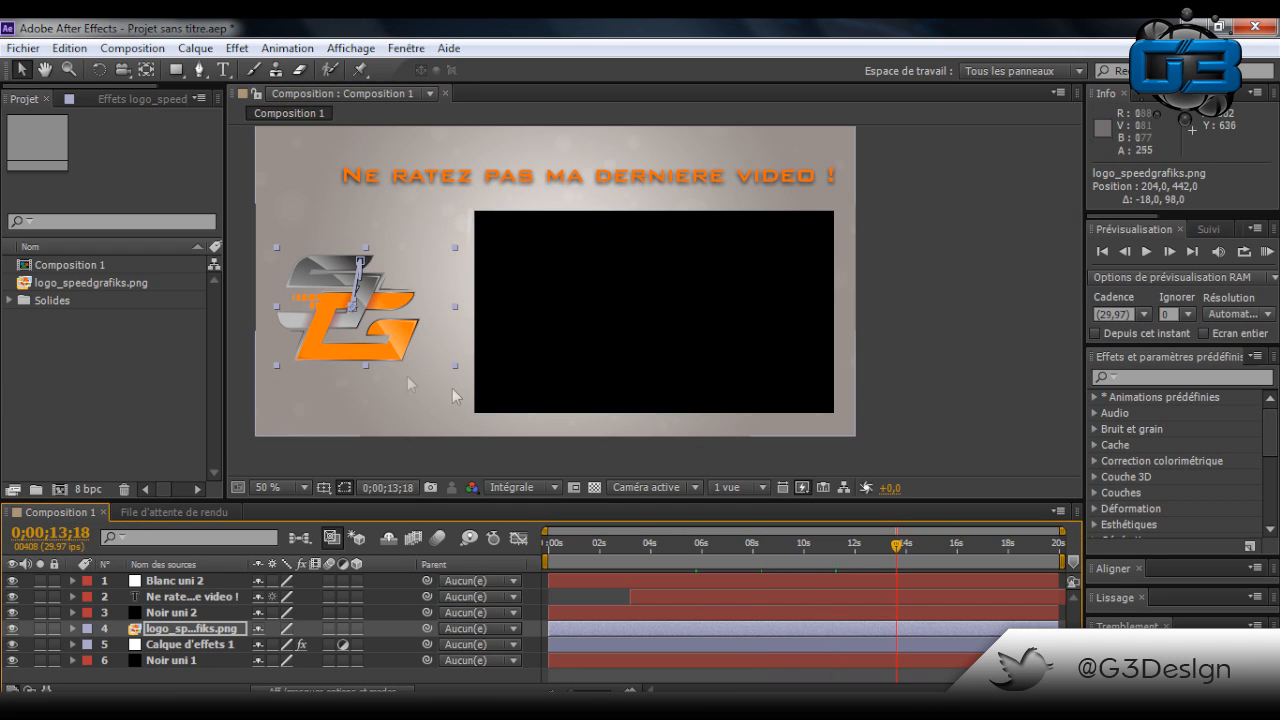
{"action": "left_click_drag", "start_coordinate": [360, 300], "coordinate": [399, 335]}
Move the logo to position 212, 392 at 0;00;19;22 and scrub through the drift to the composition's end
{"action": "left_click", "coordinate": [987, 545]}
{"action": "left_click", "coordinate": [1053, 545]}
{"action": "left_click_drag", "start_coordinate": [380, 331], "coordinate": [381, 307]}
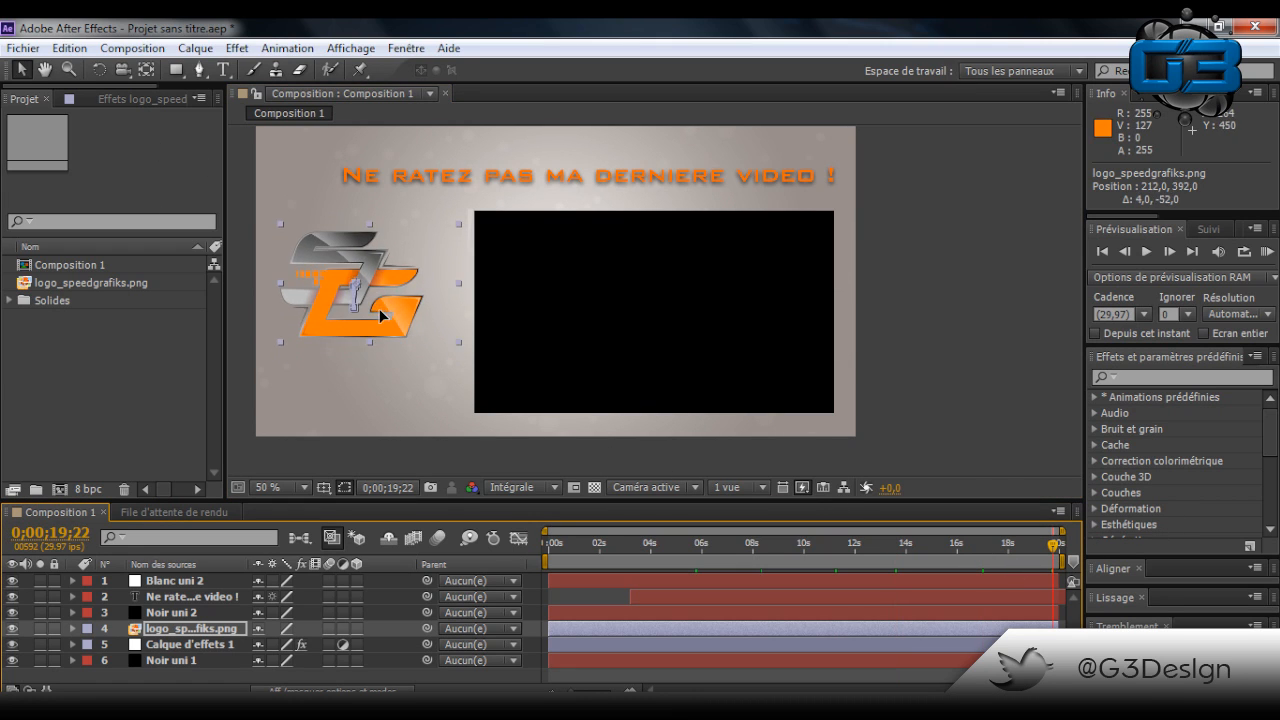
{"action": "left_click_drag", "start_coordinate": [648, 551], "coordinate": [1060, 553]}
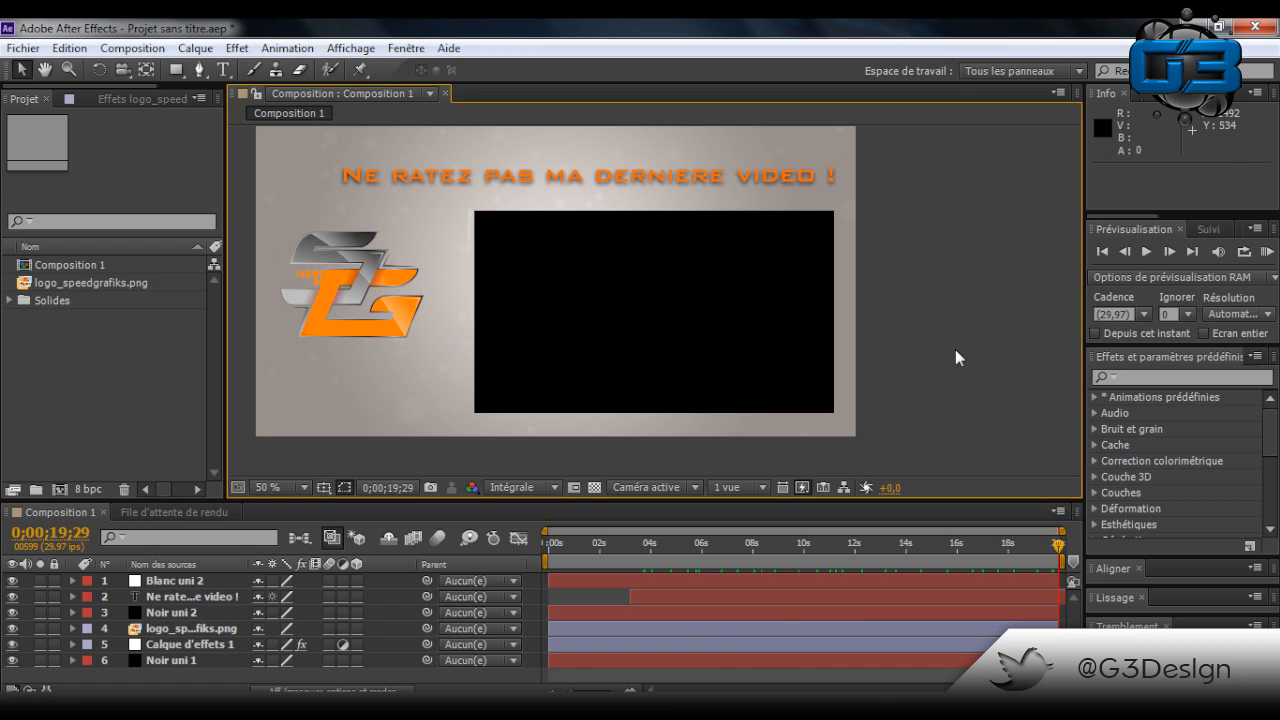
{"action": "left_click", "coordinate": [699, 344]}
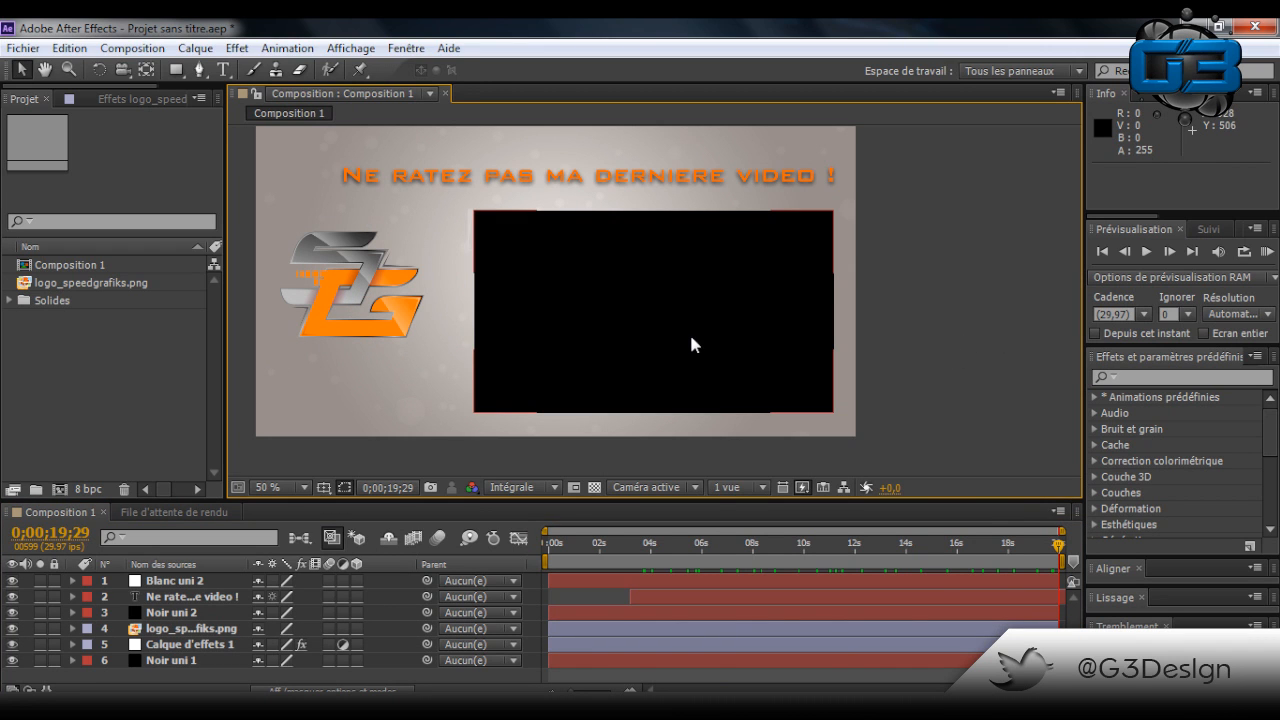
{"action": "left_click", "coordinate": [22, 48]}
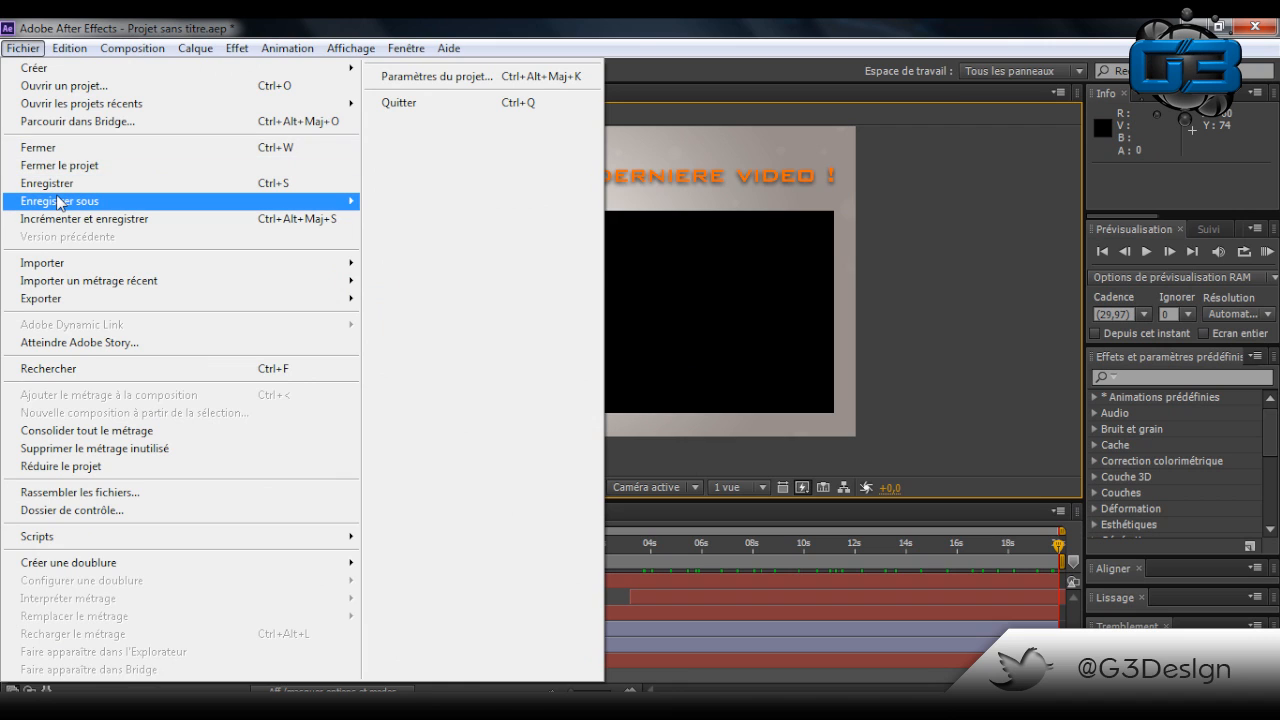
{"action": "mouse_move", "coordinate": [57, 201]}
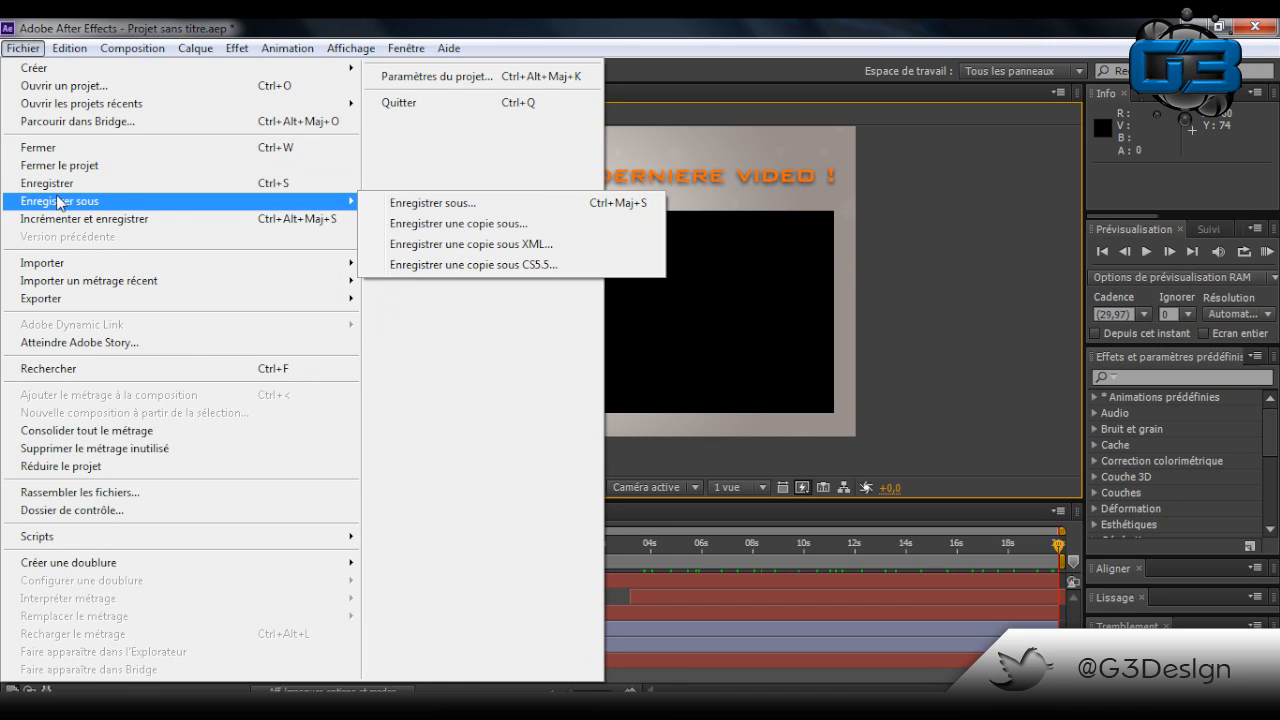
{"action": "left_click", "coordinate": [966, 295]}
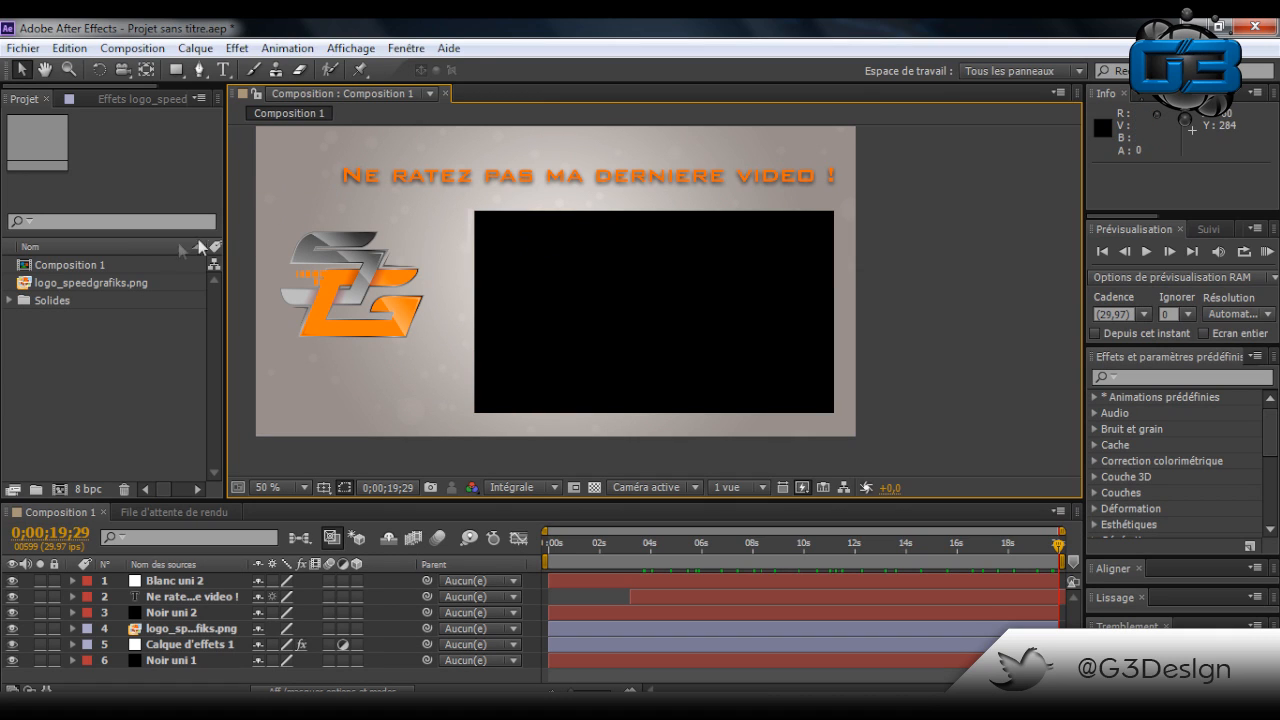
{"action": "right_click", "coordinate": [64, 337]}
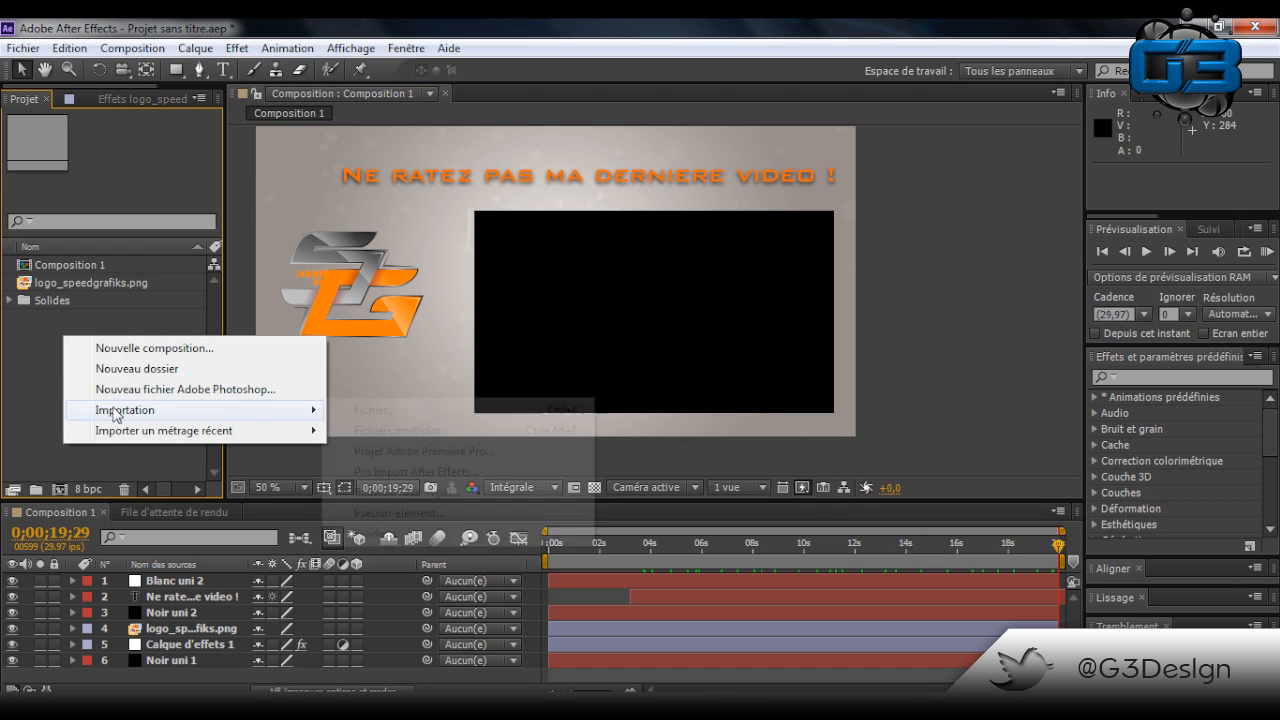
{"action": "mouse_move", "coordinate": [122, 410]}
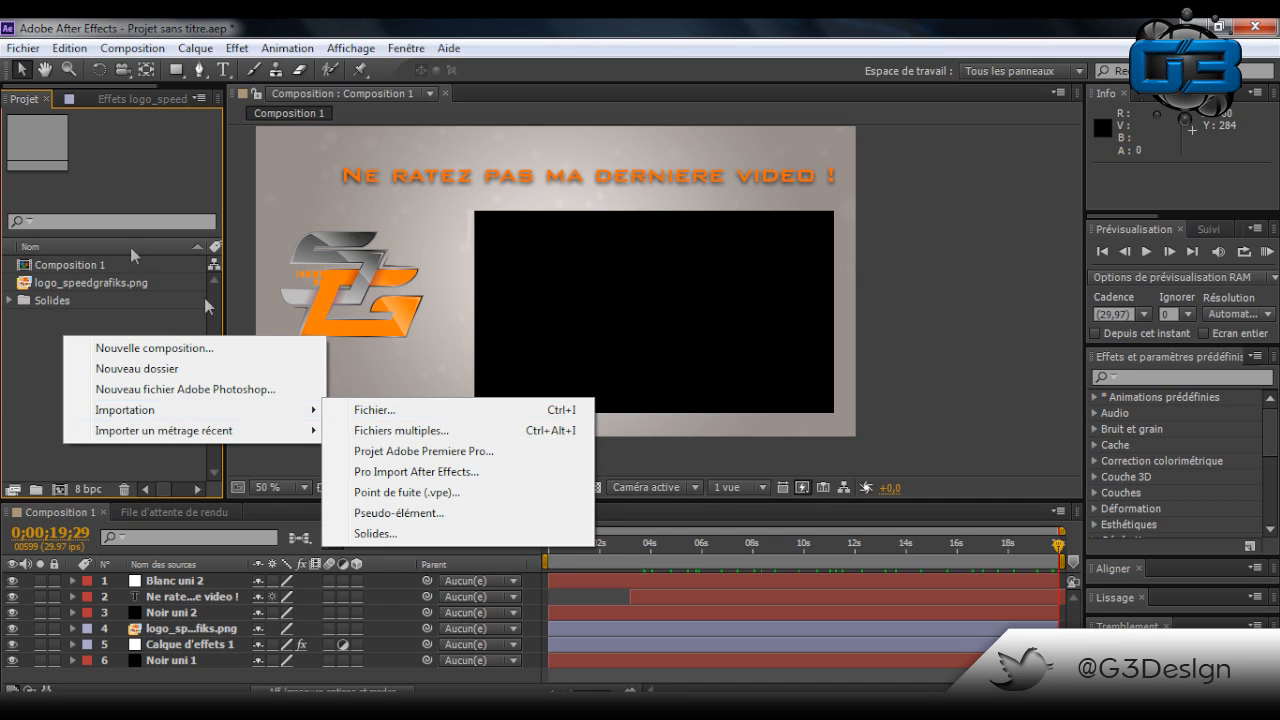
{"action": "left_click", "coordinate": [20, 354]}
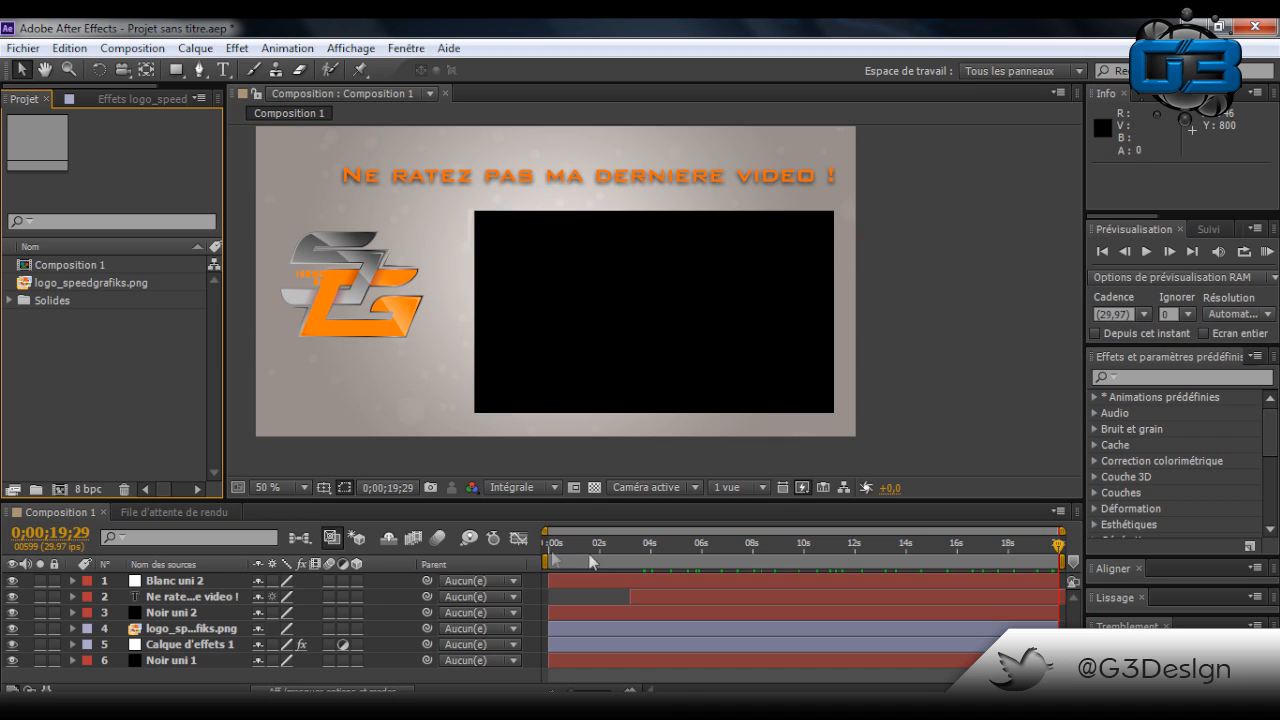
Add Composition 1 to the render queue
{"action": "left_click_drag", "start_coordinate": [592, 556], "coordinate": [711, 552]}
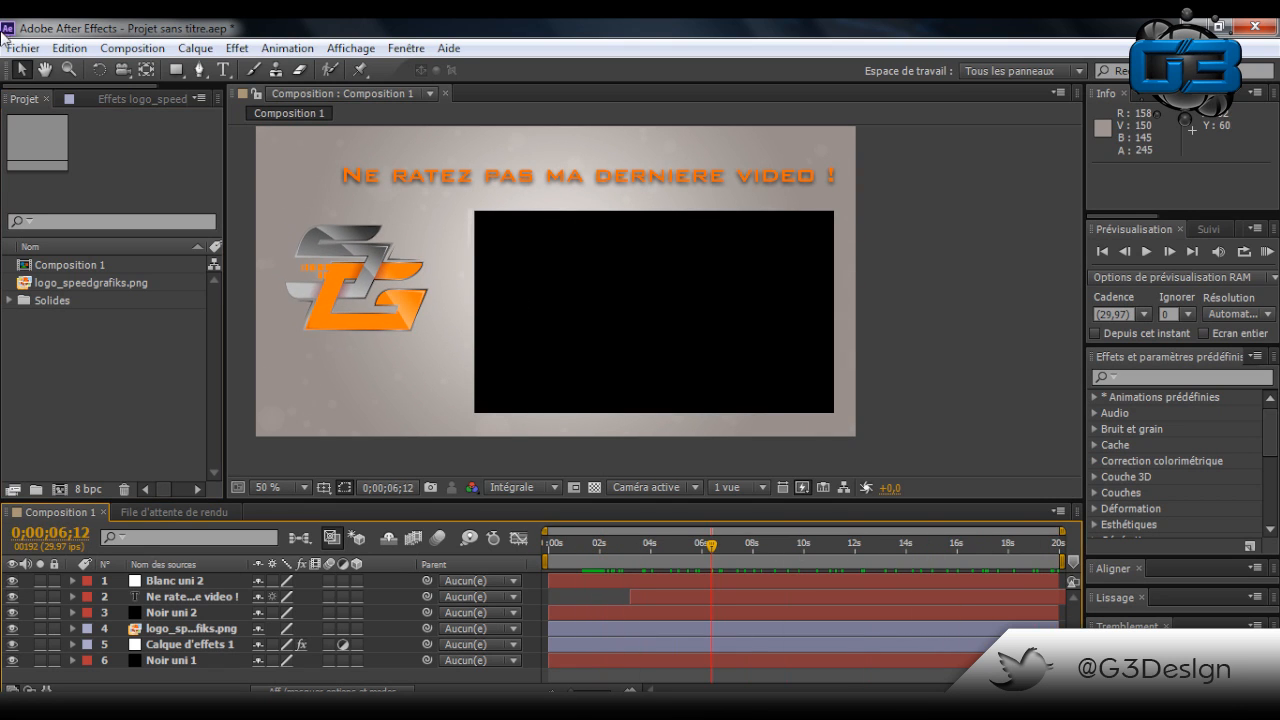
{"action": "left_click", "coordinate": [136, 50]}
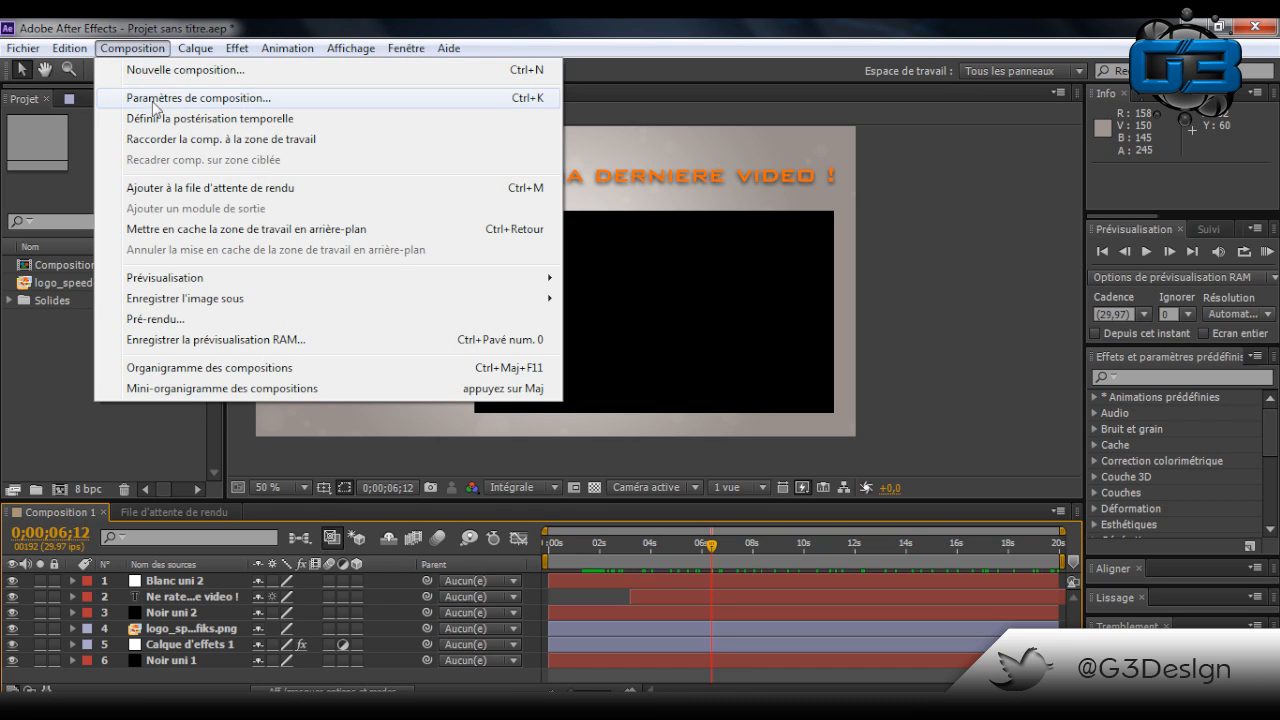
{"action": "left_click", "coordinate": [166, 190]}
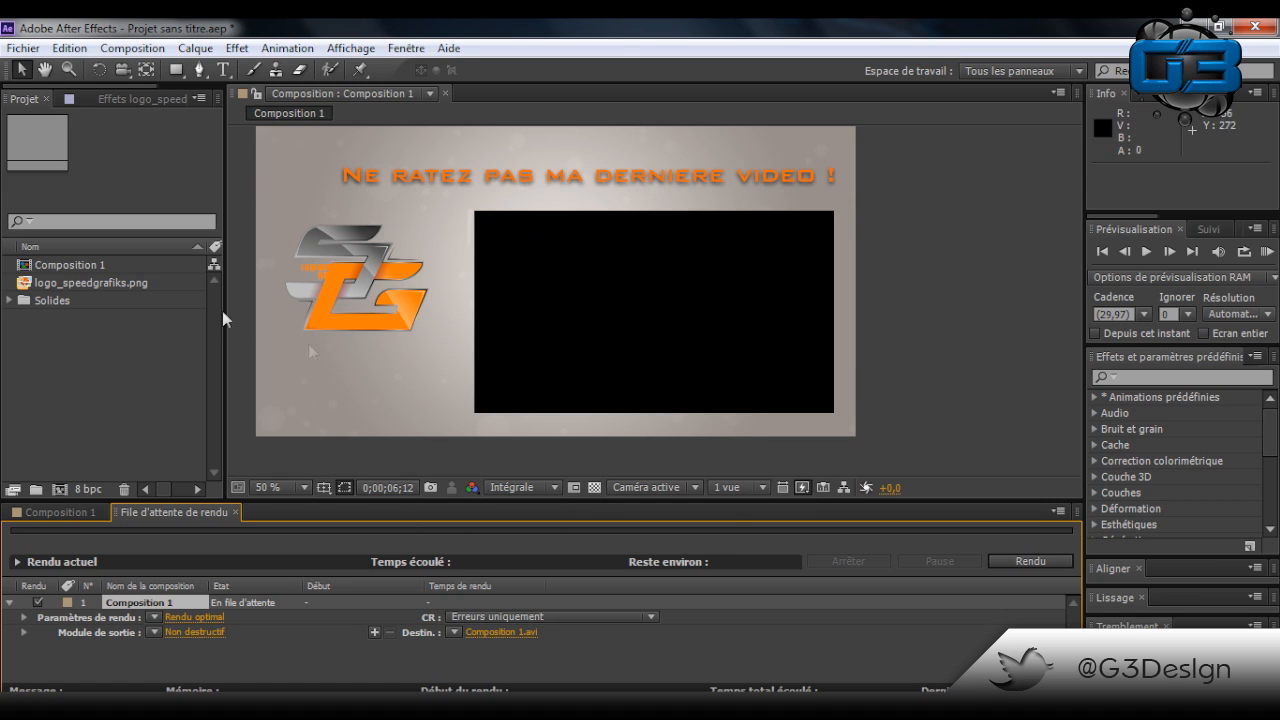
{"action": "left_click", "coordinate": [439, 313]}
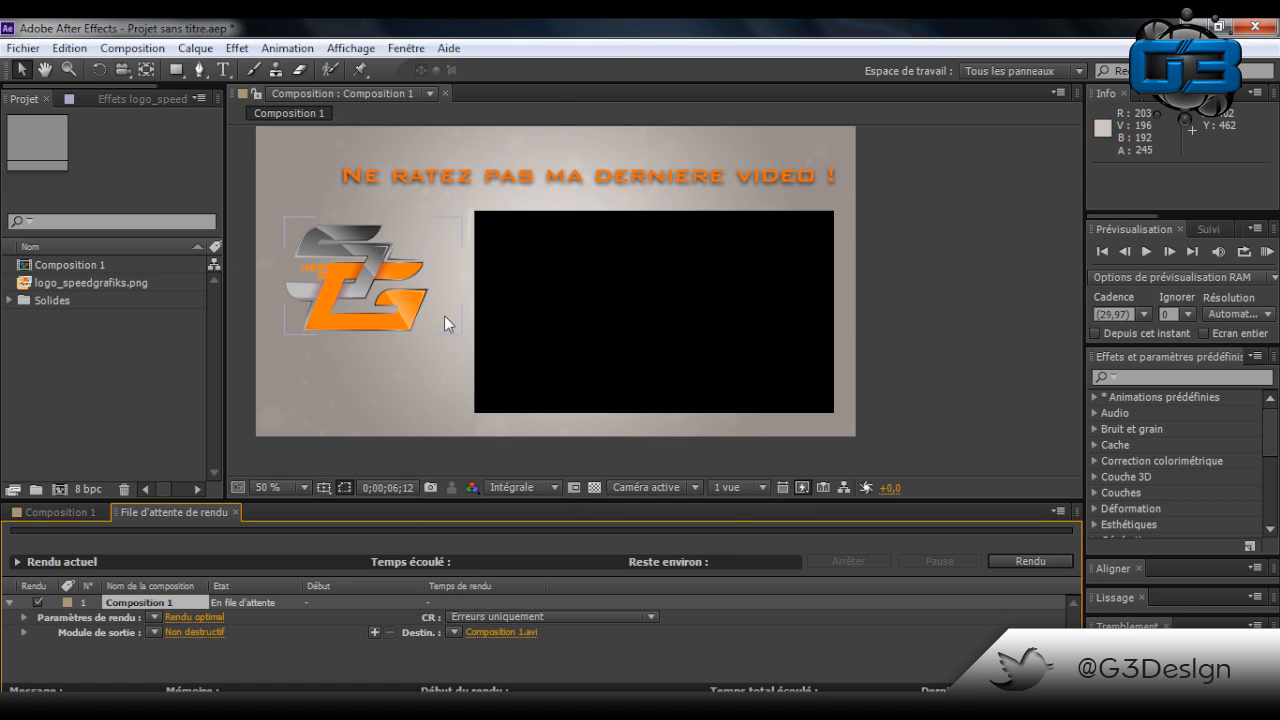
{"action": "left_click", "coordinate": [352, 181]}
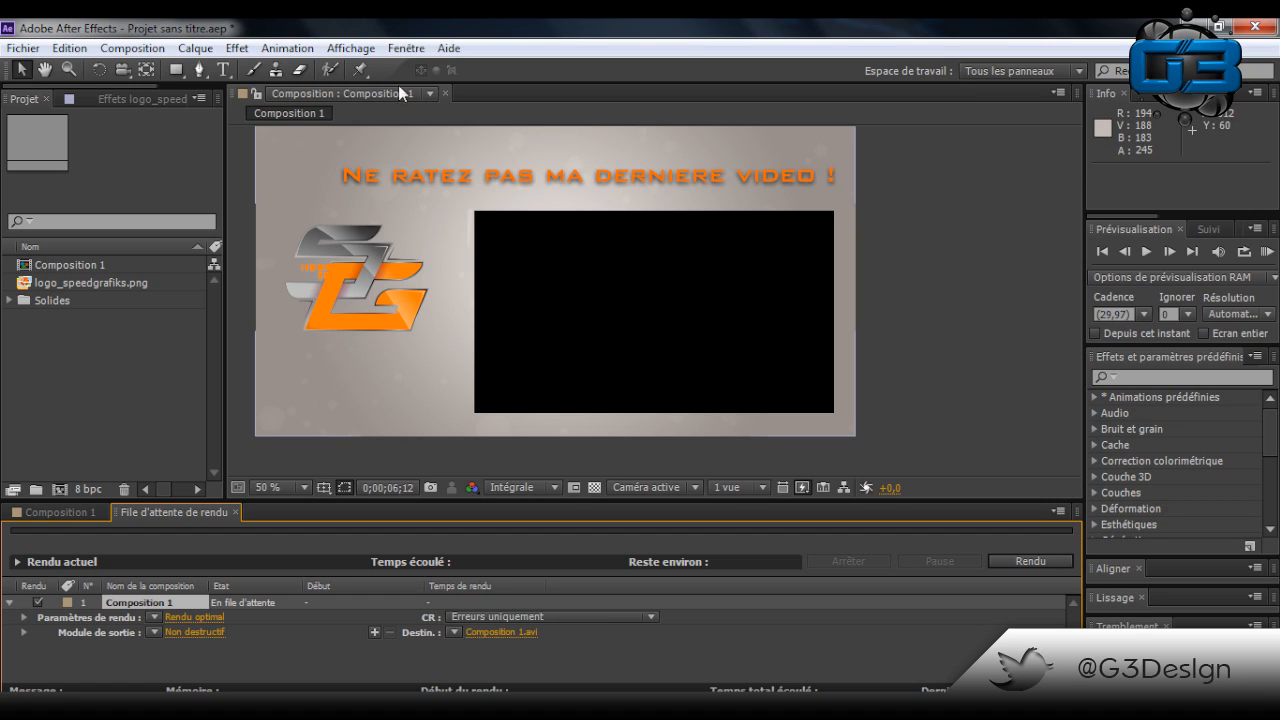
Return to Composition 1 and display the effect controls of the logo layer
{"action": "left_click", "coordinate": [43, 70]}
{"action": "left_click_drag", "start_coordinate": [903, 202], "coordinate": [943, 237]}
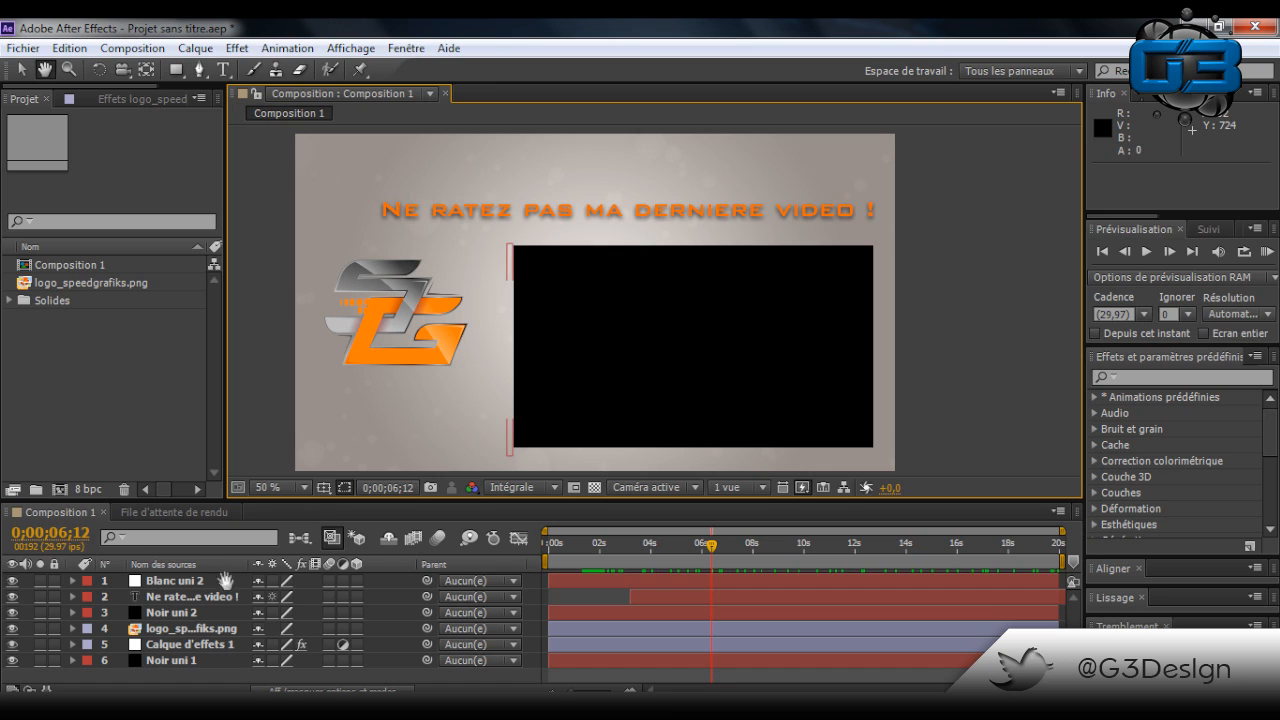
{"action": "left_click", "coordinate": [20, 69]}
{"action": "left_click", "coordinate": [230, 49]}
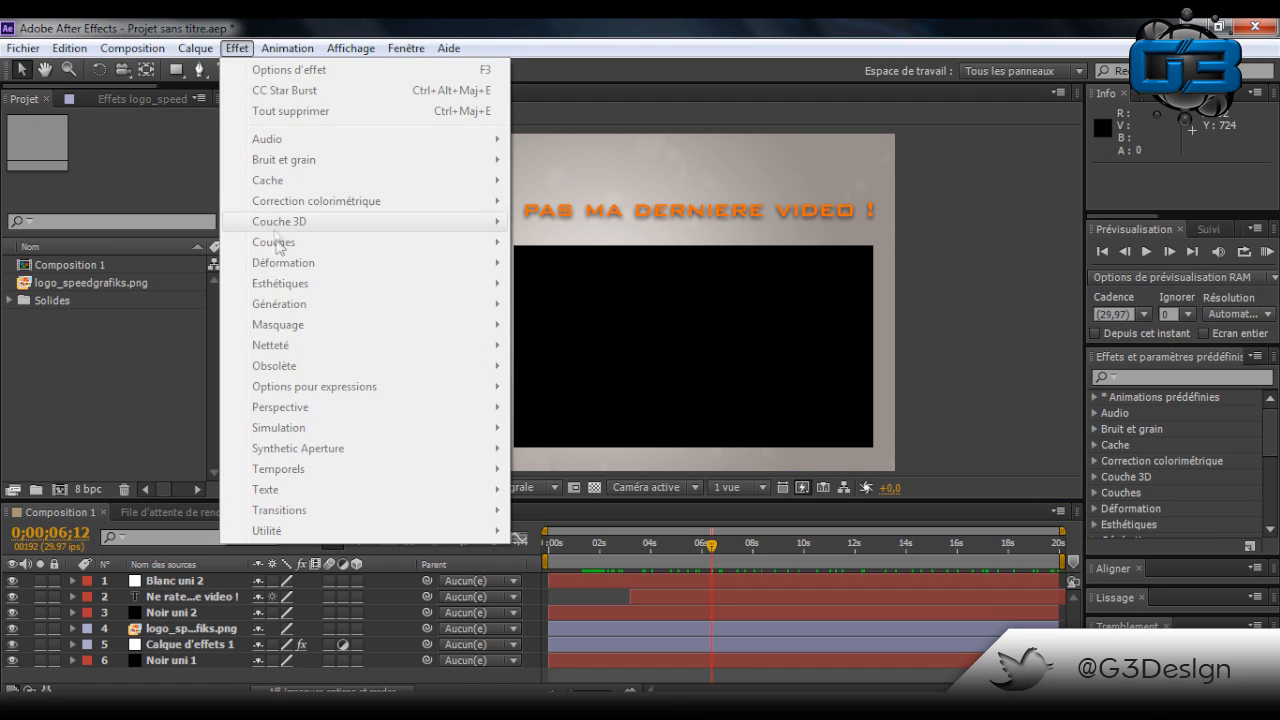
{"action": "left_click", "coordinate": [930, 206]}
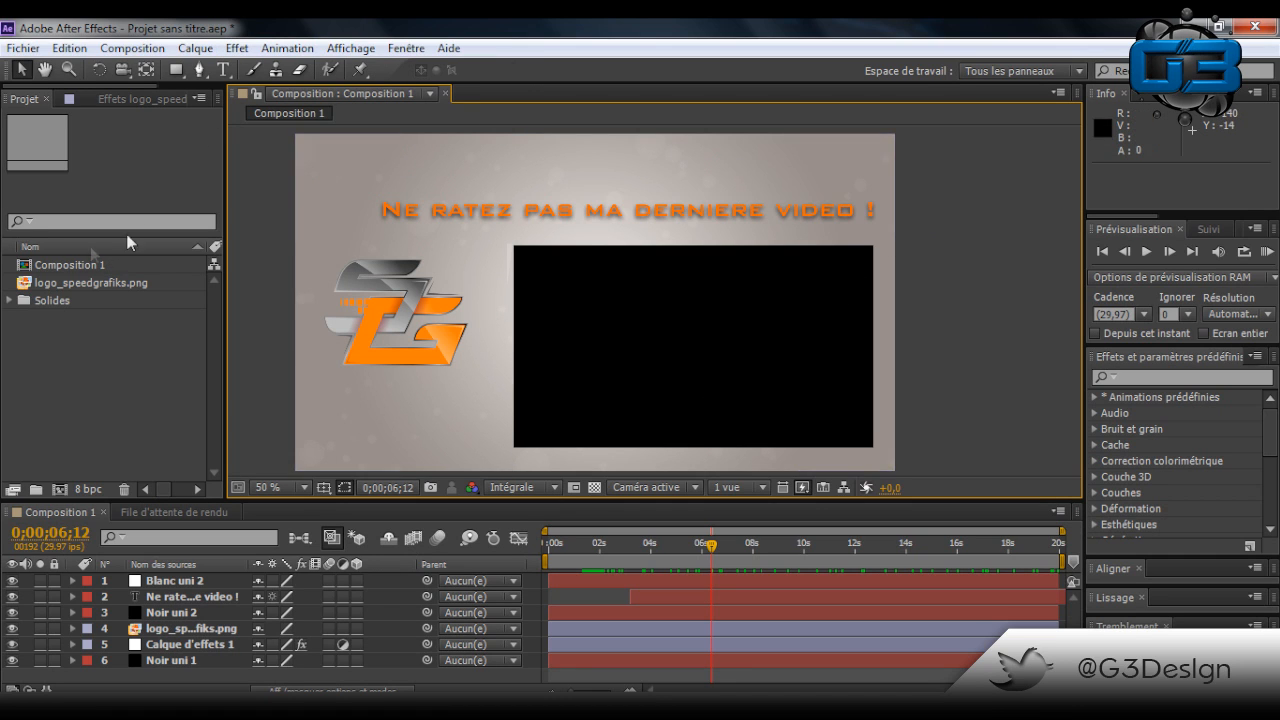
{"action": "left_click", "coordinate": [116, 98]}
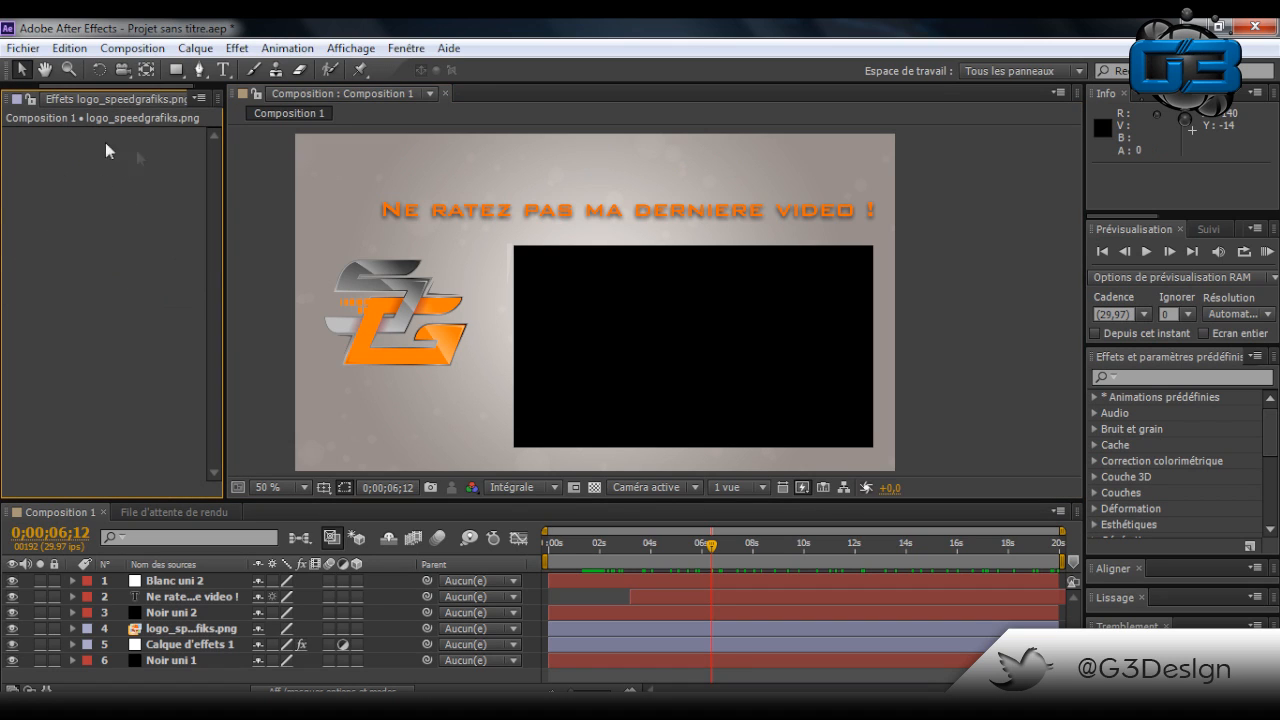